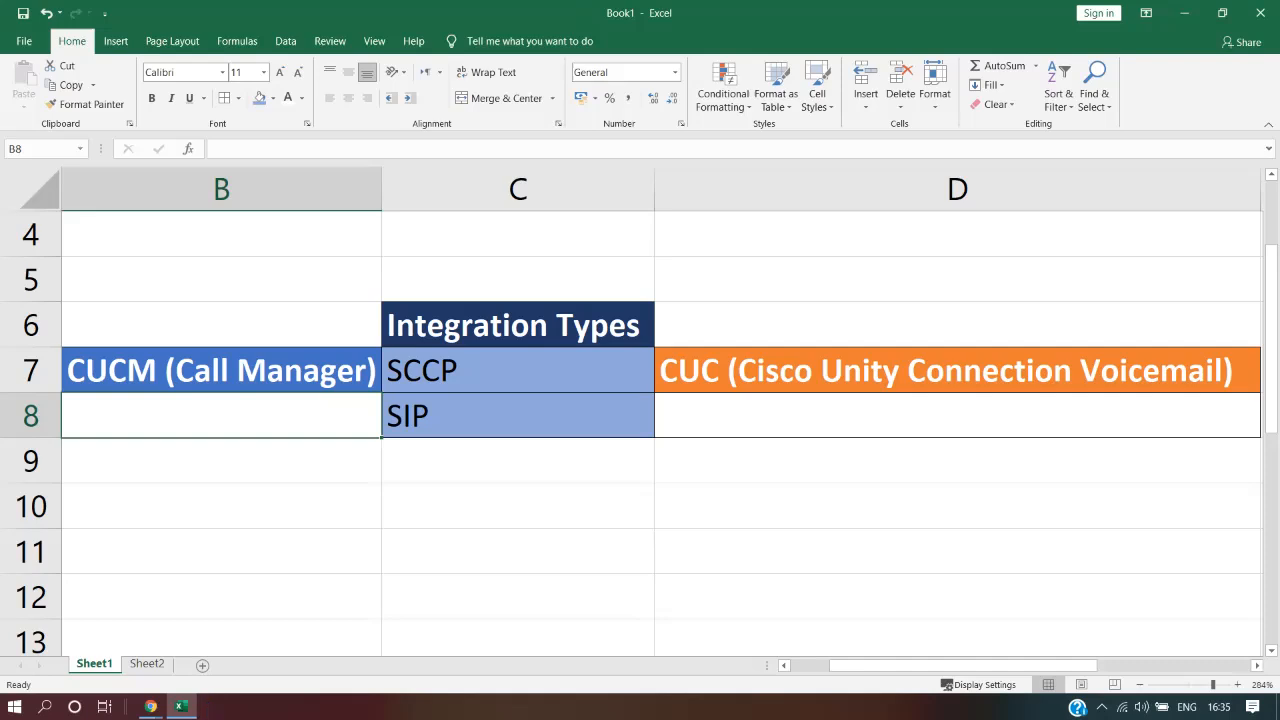
# Point out the CUC voicemail server entry and the SCCP and SIP integration types
pyautogui.click(957, 371)
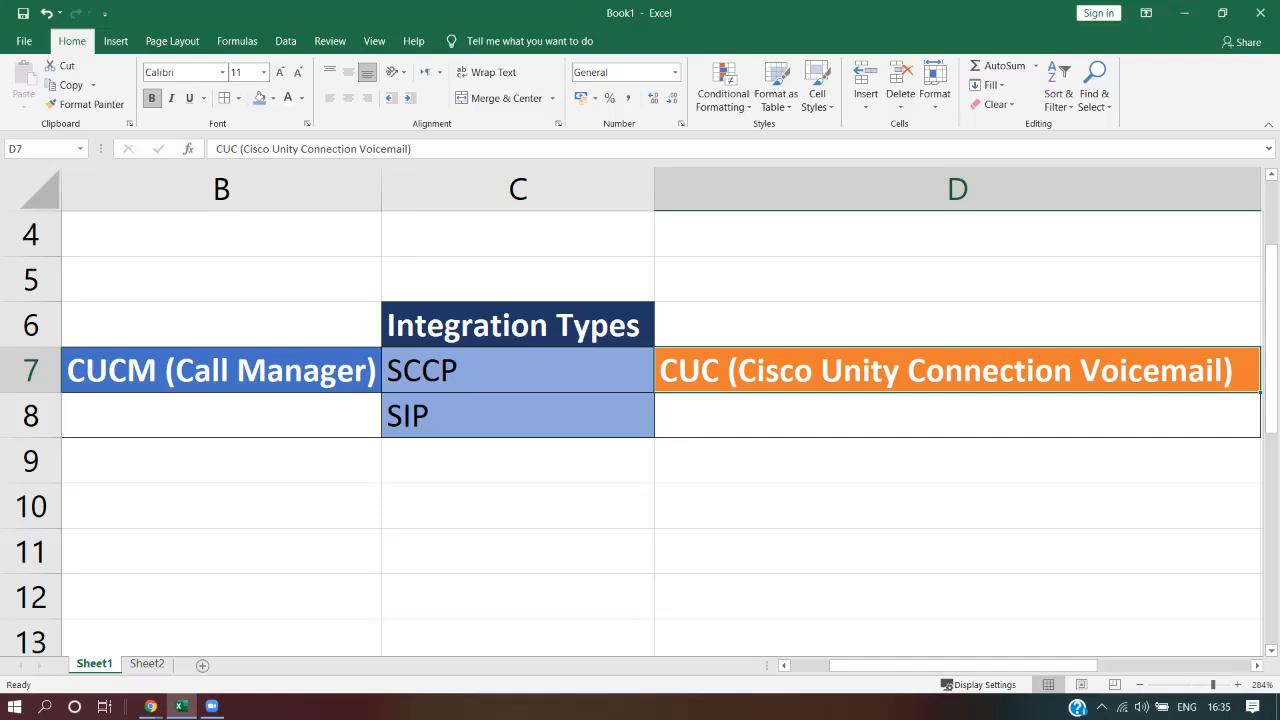
pyautogui.moveTo(518, 371); pyautogui.dragTo(518, 416)
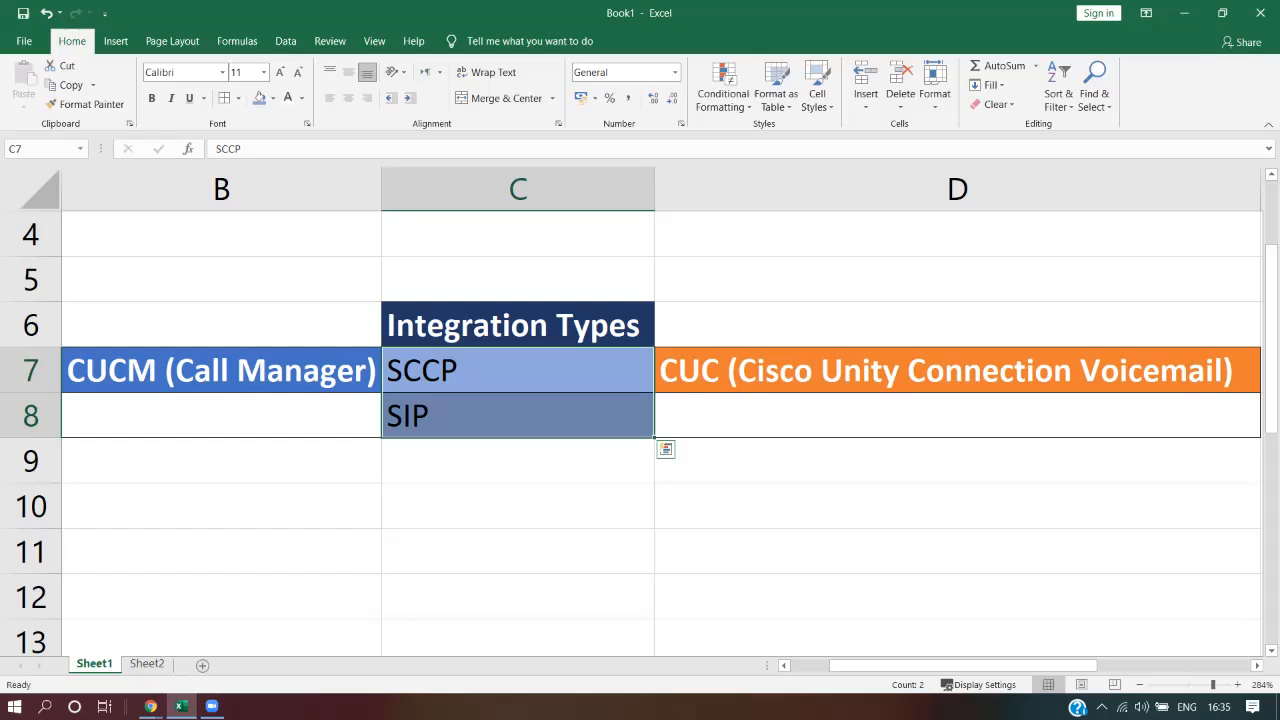
pyautogui.click(518, 371)
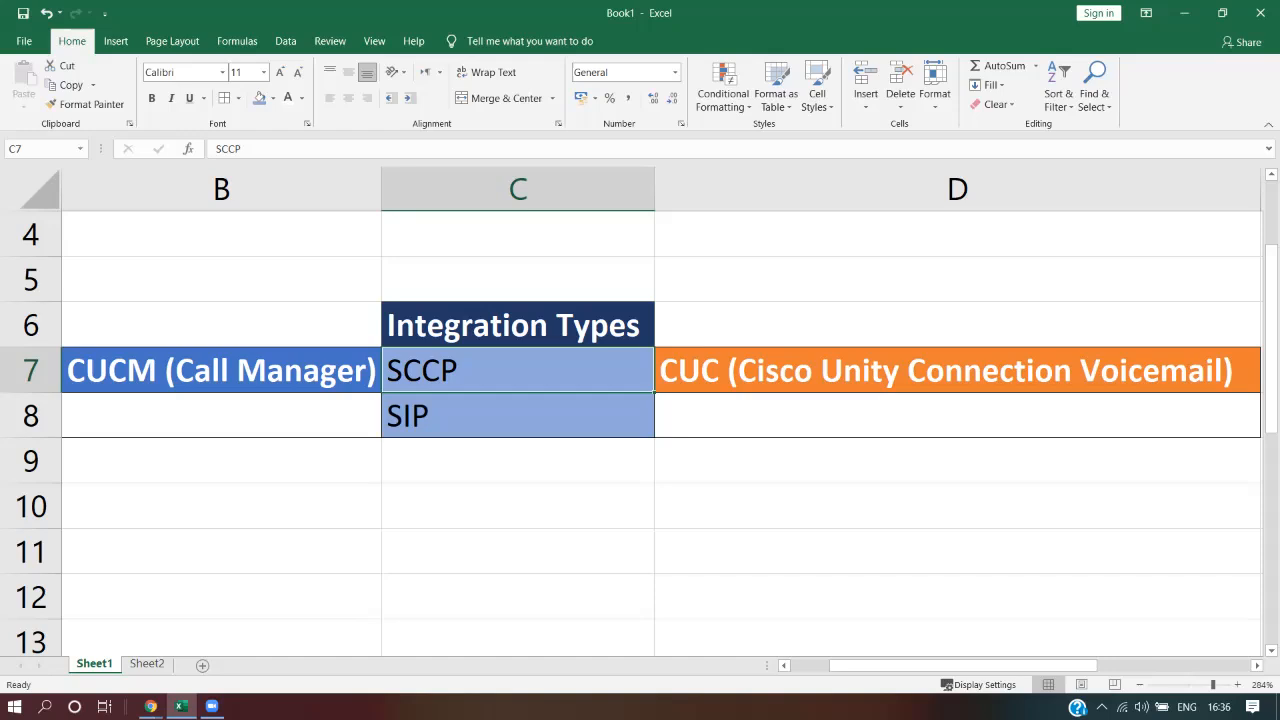
pyautogui.click(518, 416)
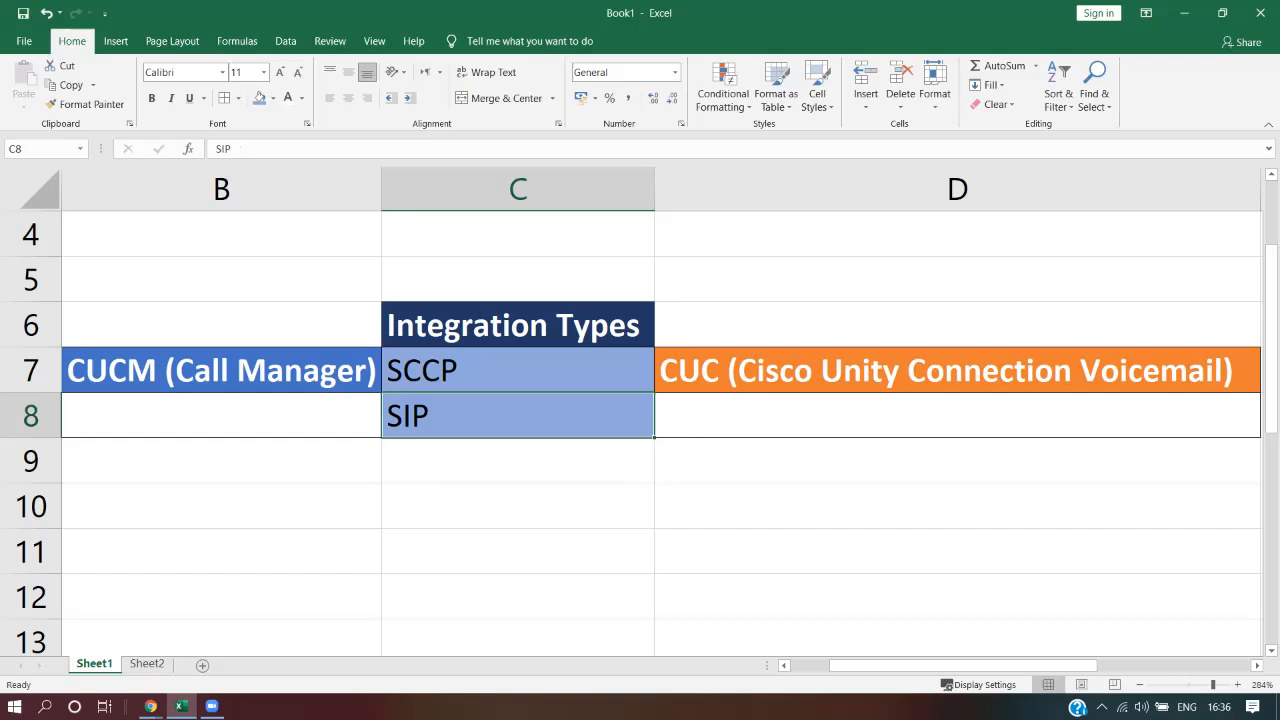
pyautogui.click(957, 371)
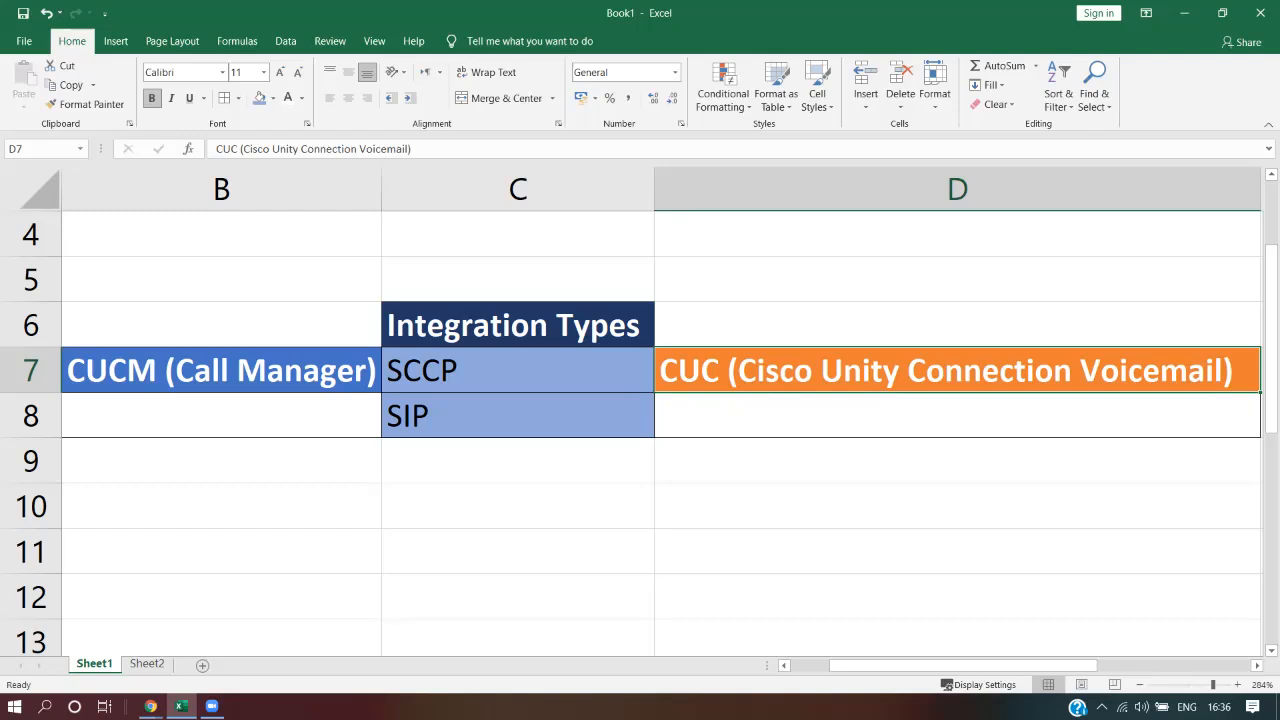
# Walk through the CUCM Call Manager entry, SIP, CUC and back to SCCP
pyautogui.click(222, 371)
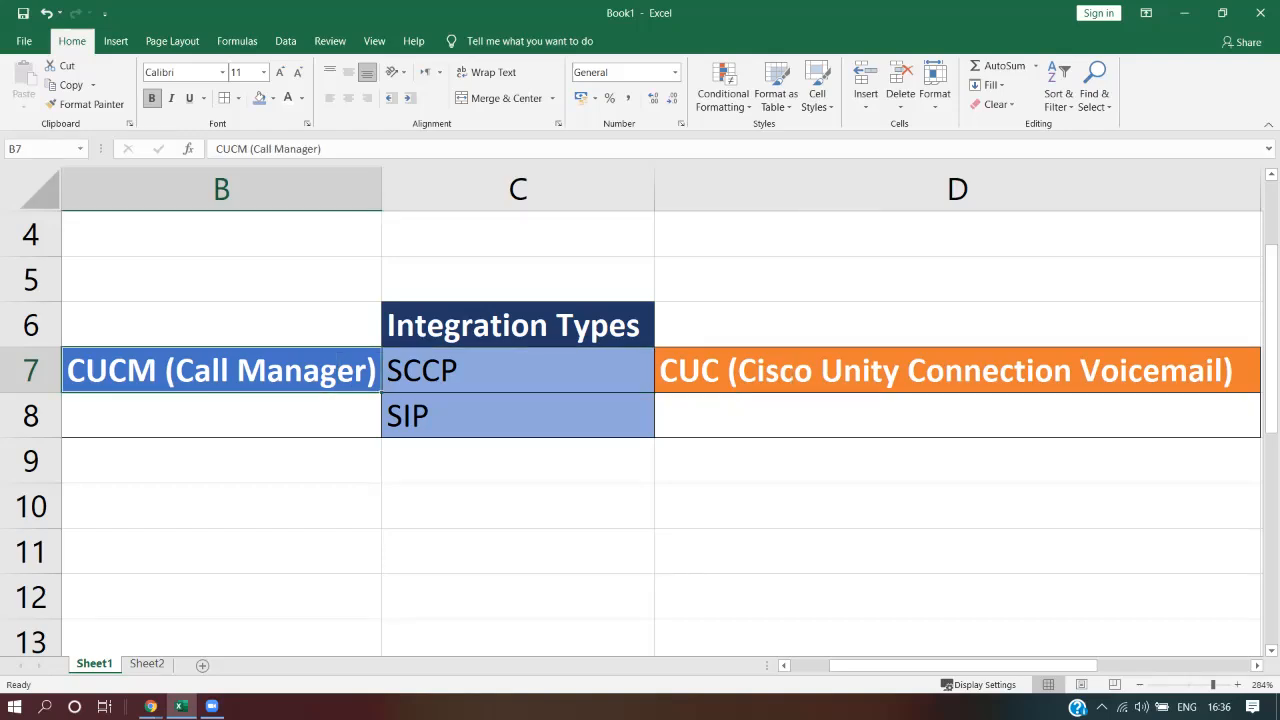
pyautogui.moveTo(518, 371); pyautogui.dragTo(518, 416)
pyautogui.click(518, 416)
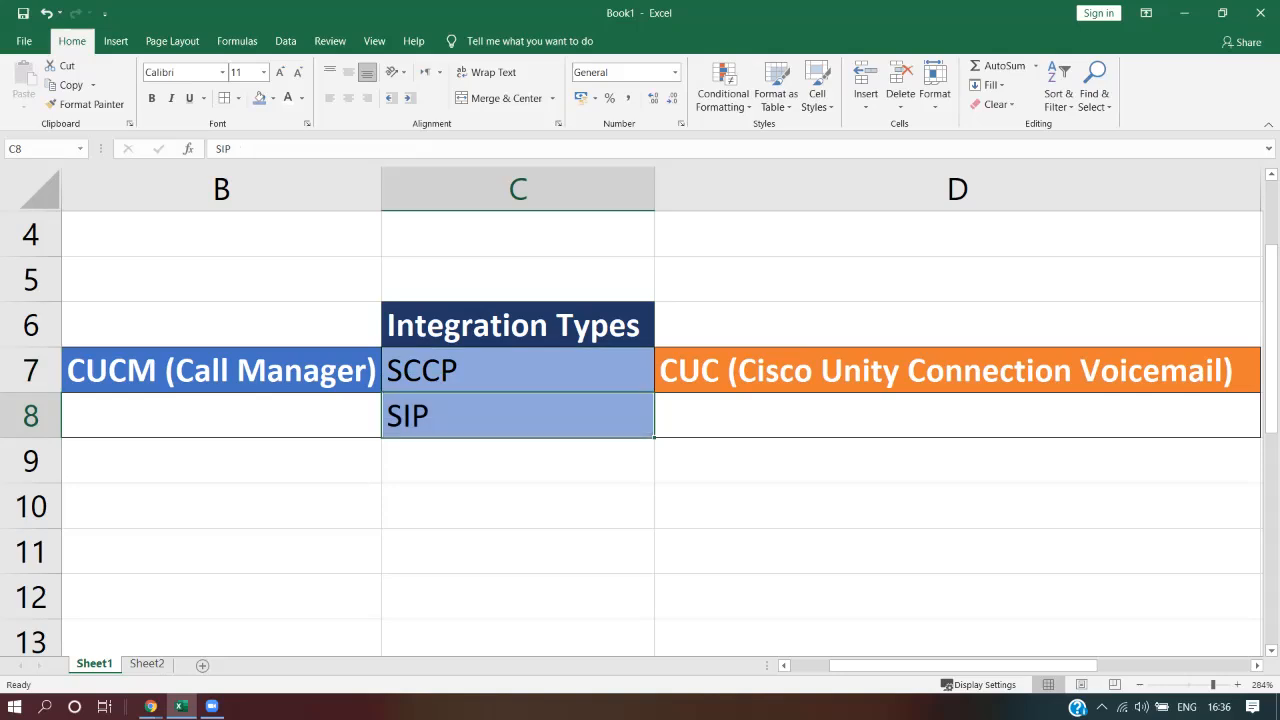
pyautogui.click(221, 371)
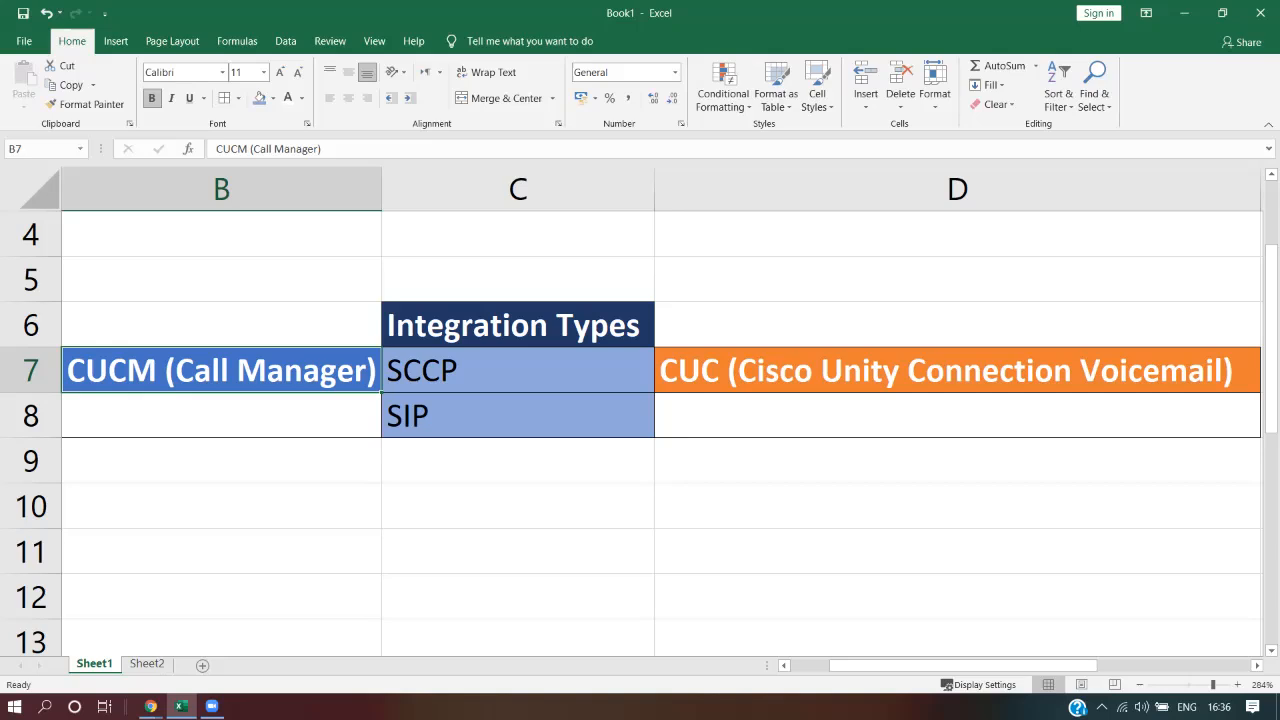
pyautogui.click(957, 371)
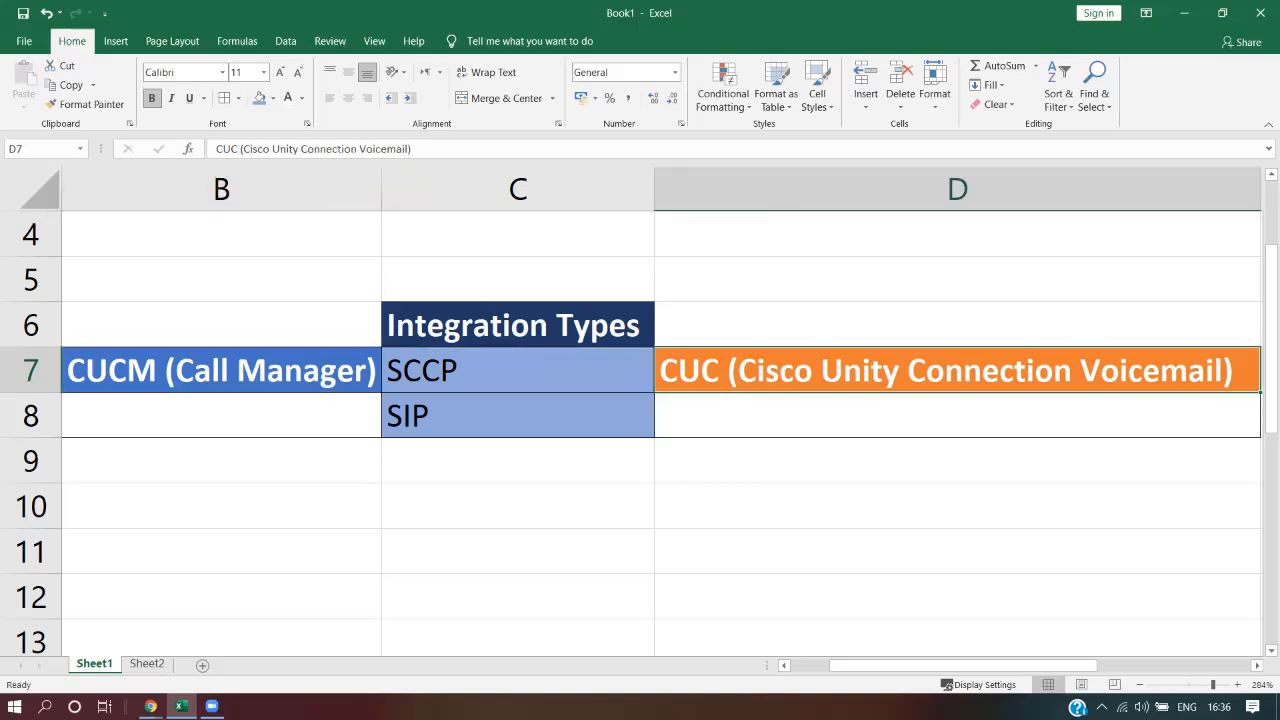
pyautogui.press('Left')
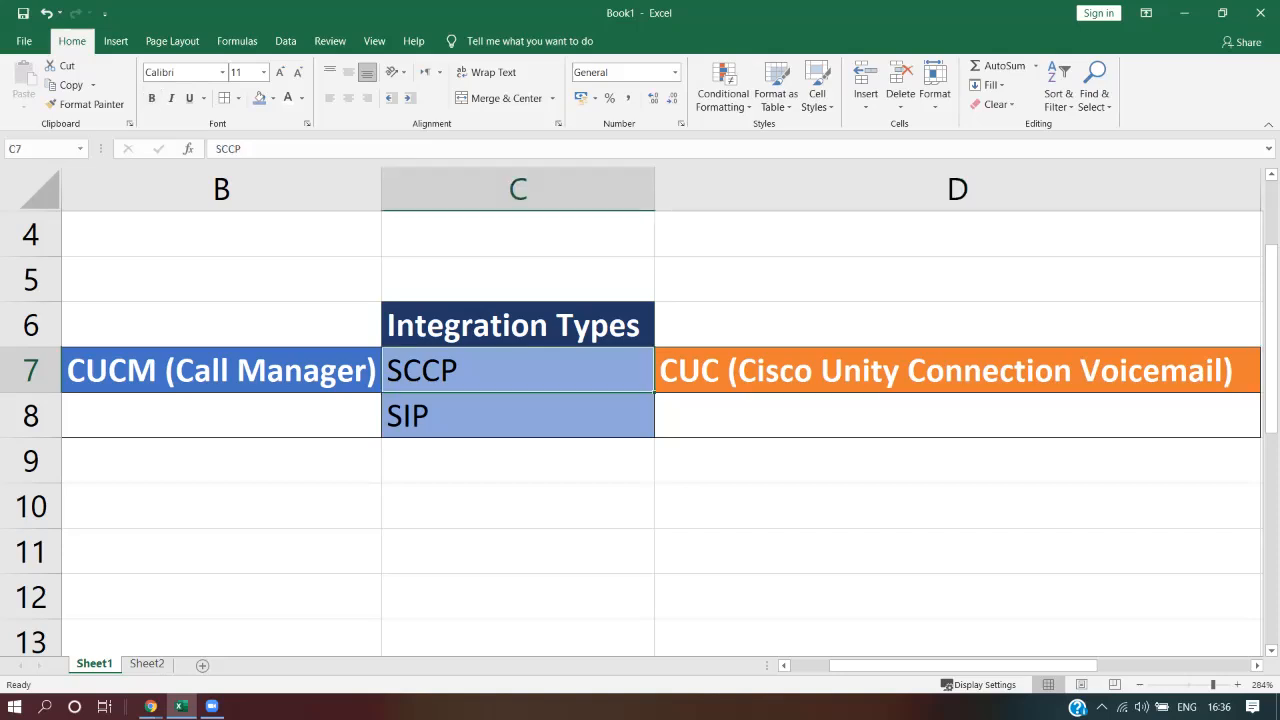
pyautogui.press('Down')
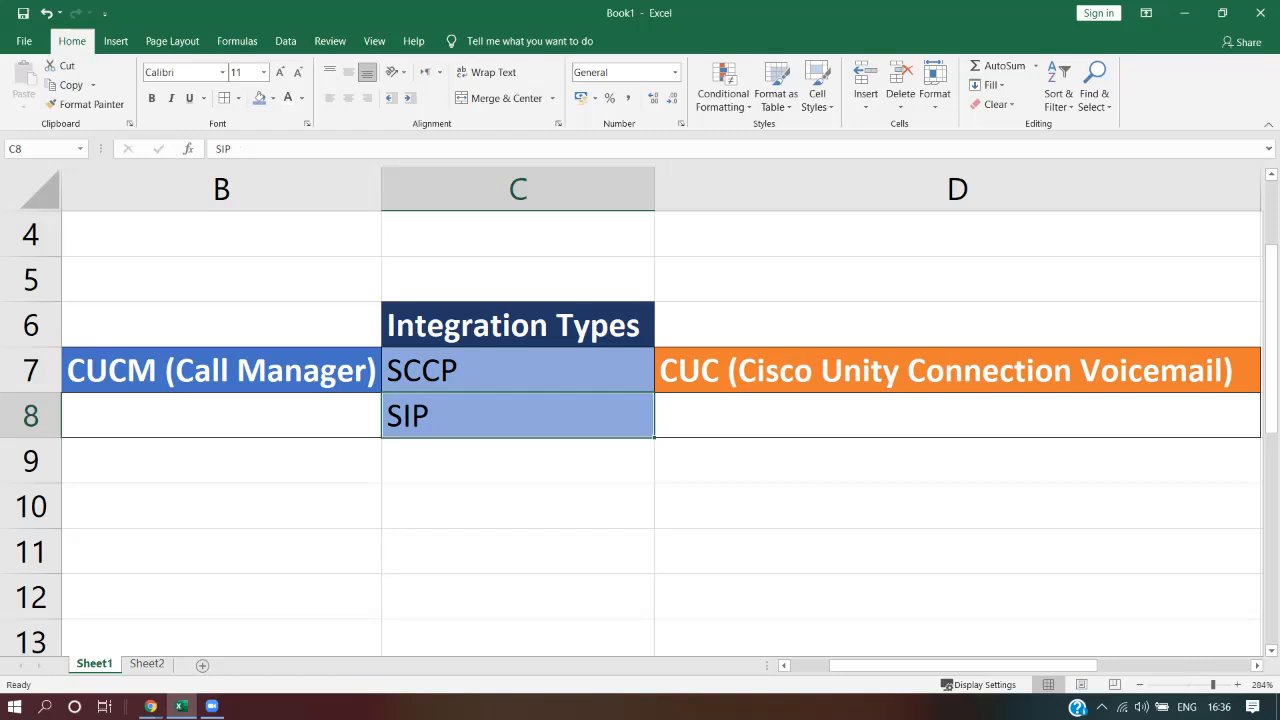
pyautogui.click(518, 371)
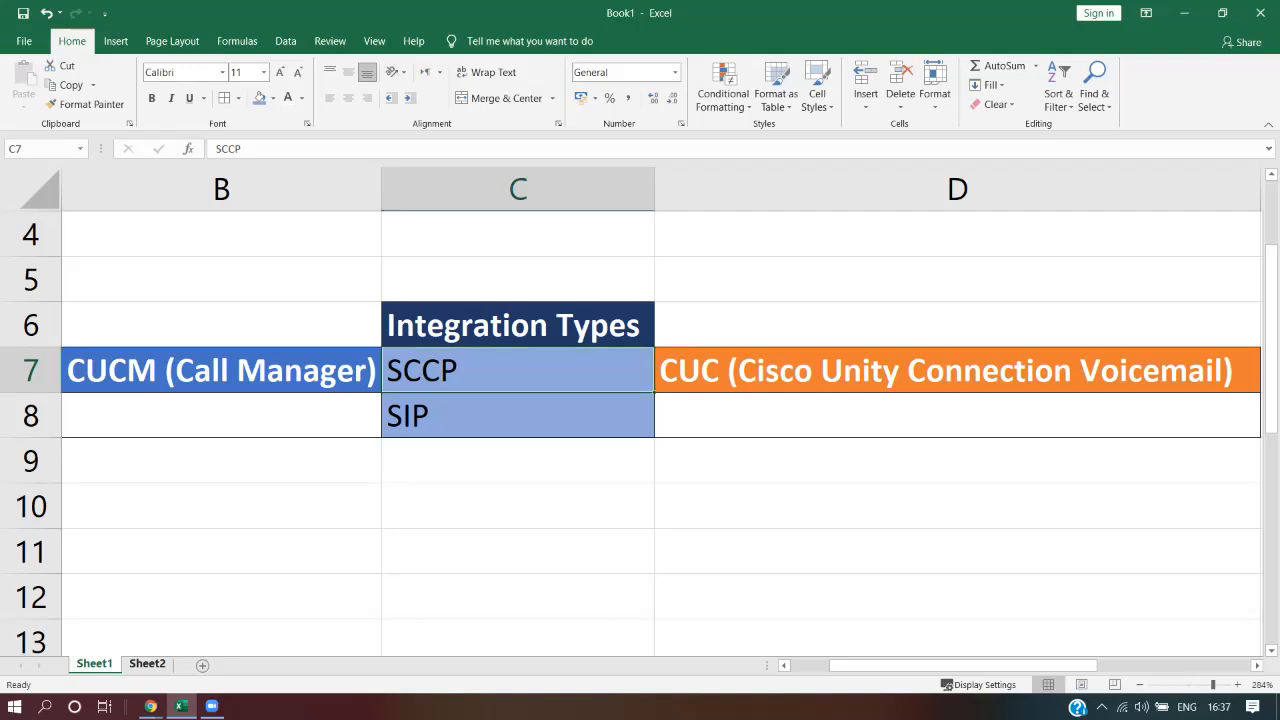
# Switch to Sheet2 and zoom the view to 190%
pyautogui.click(147, 664)
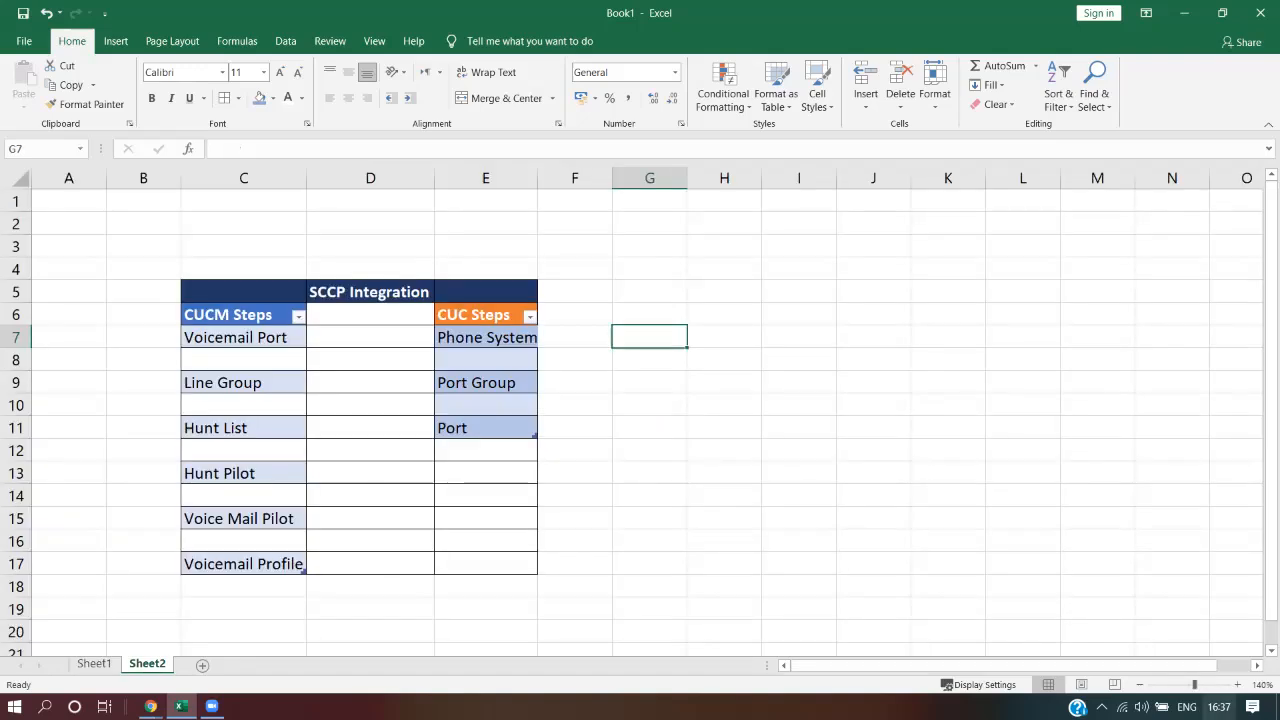
pyautogui.click(1238, 684)
pyautogui.click(1238, 684)
pyautogui.click(1238, 684)
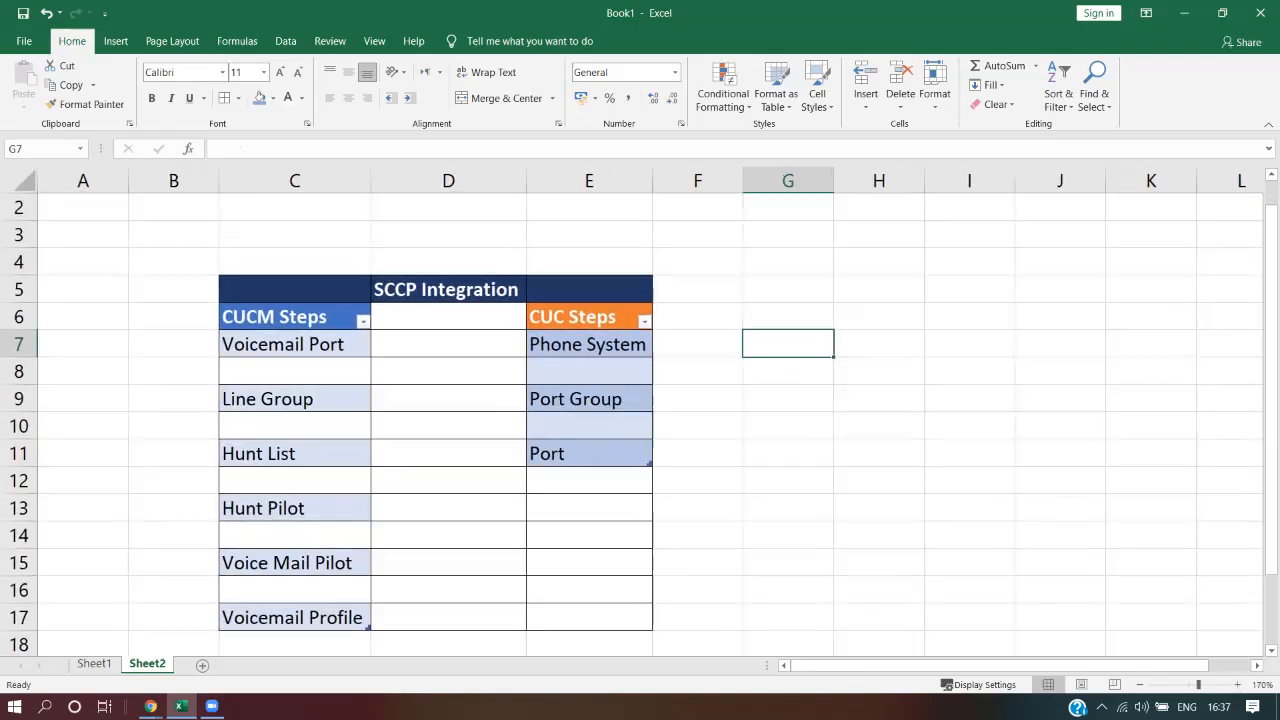
pyautogui.moveTo(1271, 433); pyautogui.dragTo(1271, 478)
pyautogui.click(1238, 684)
pyautogui.click(1238, 684)
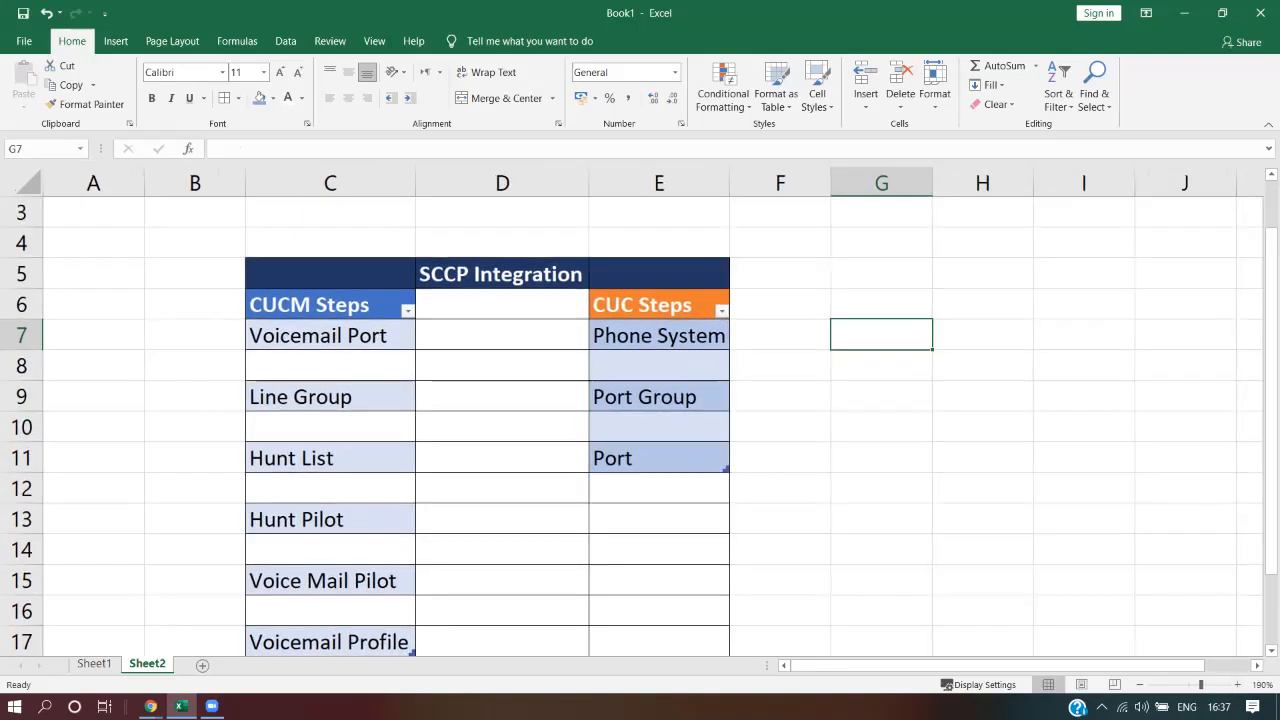
pyautogui.moveTo(1271, 428); pyautogui.dragTo(1271, 451)
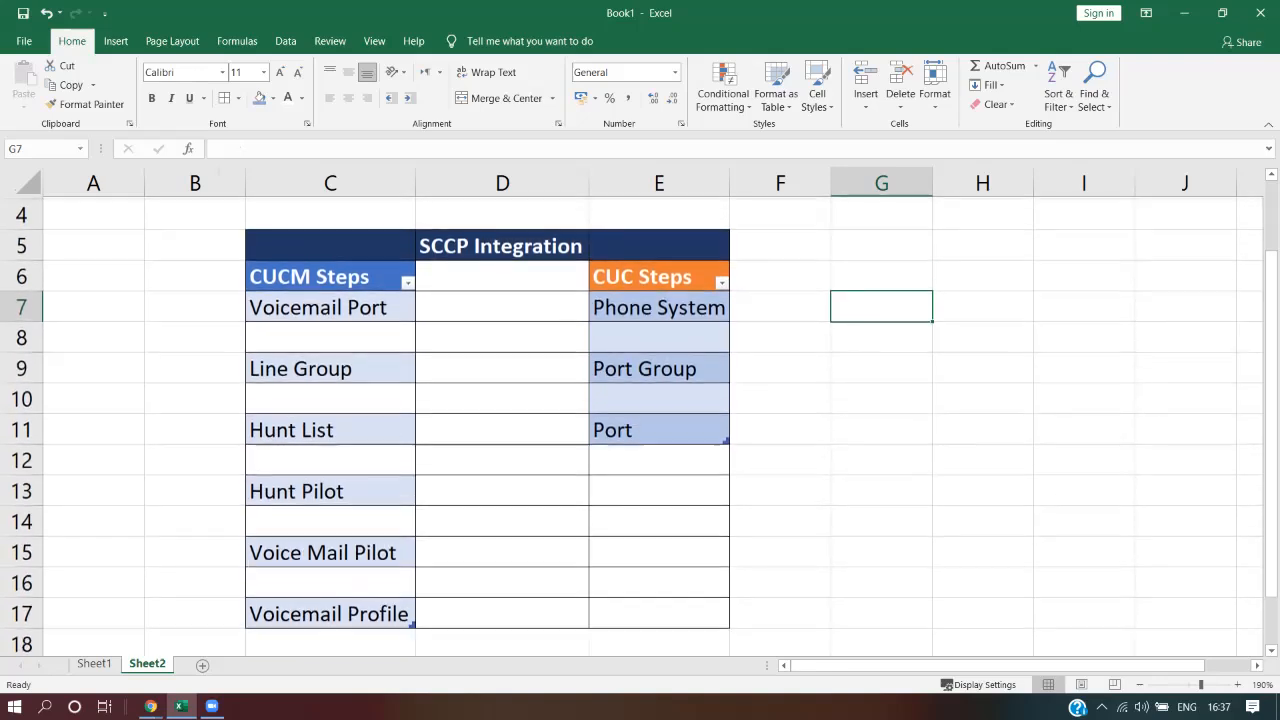
# Select the CUCM Steps and CUC Steps lists of the SCCP Integration table
pyautogui.click(650, 275)
pyautogui.click(322, 275)
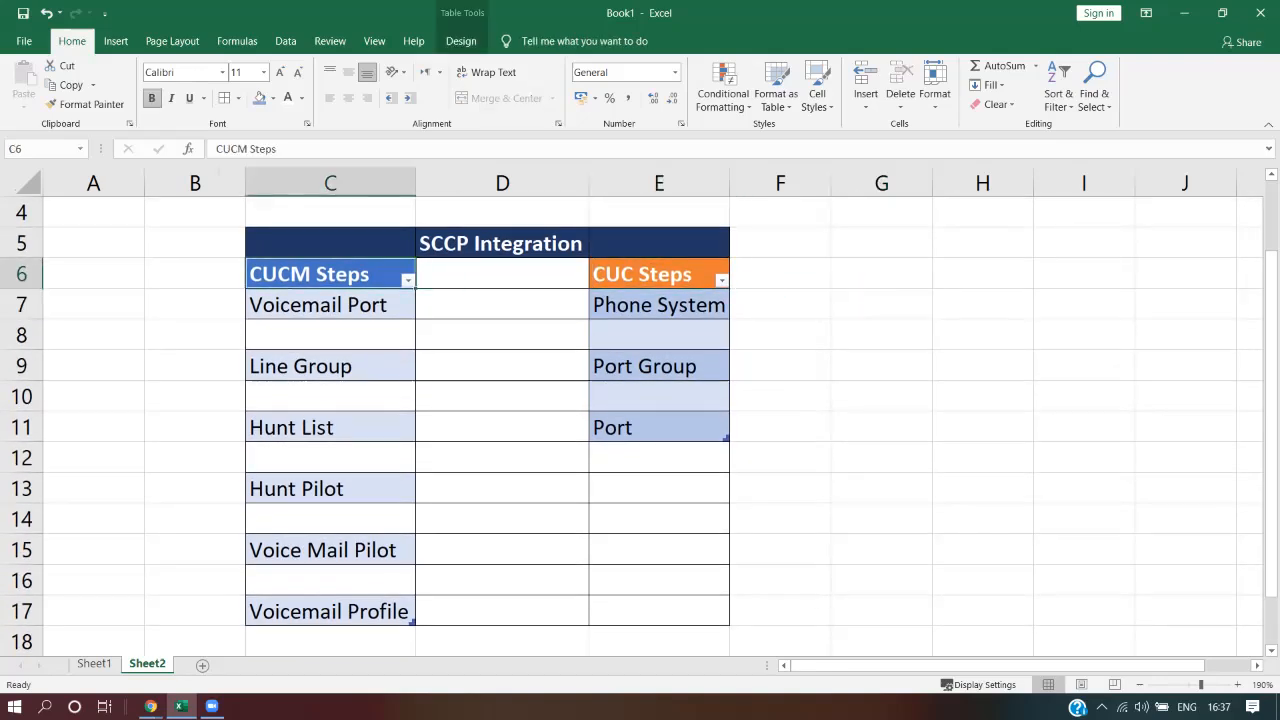
pyautogui.click(626, 278)
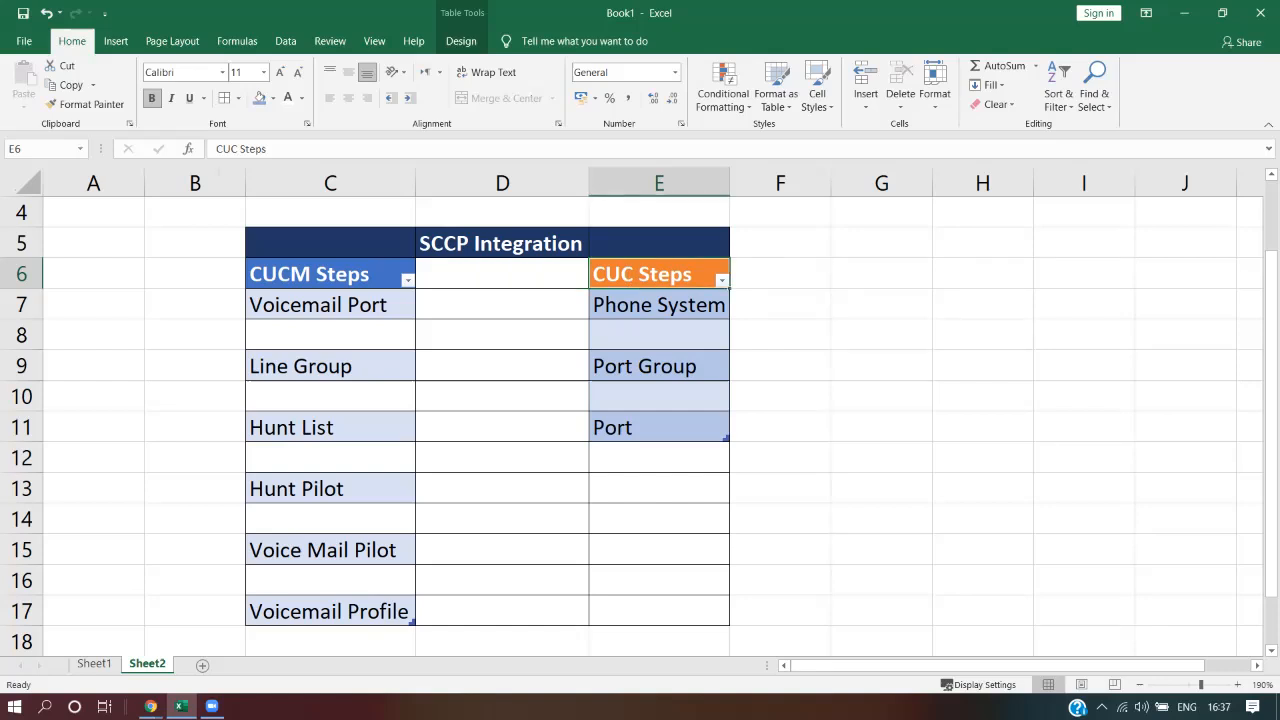
pyautogui.click(324, 275)
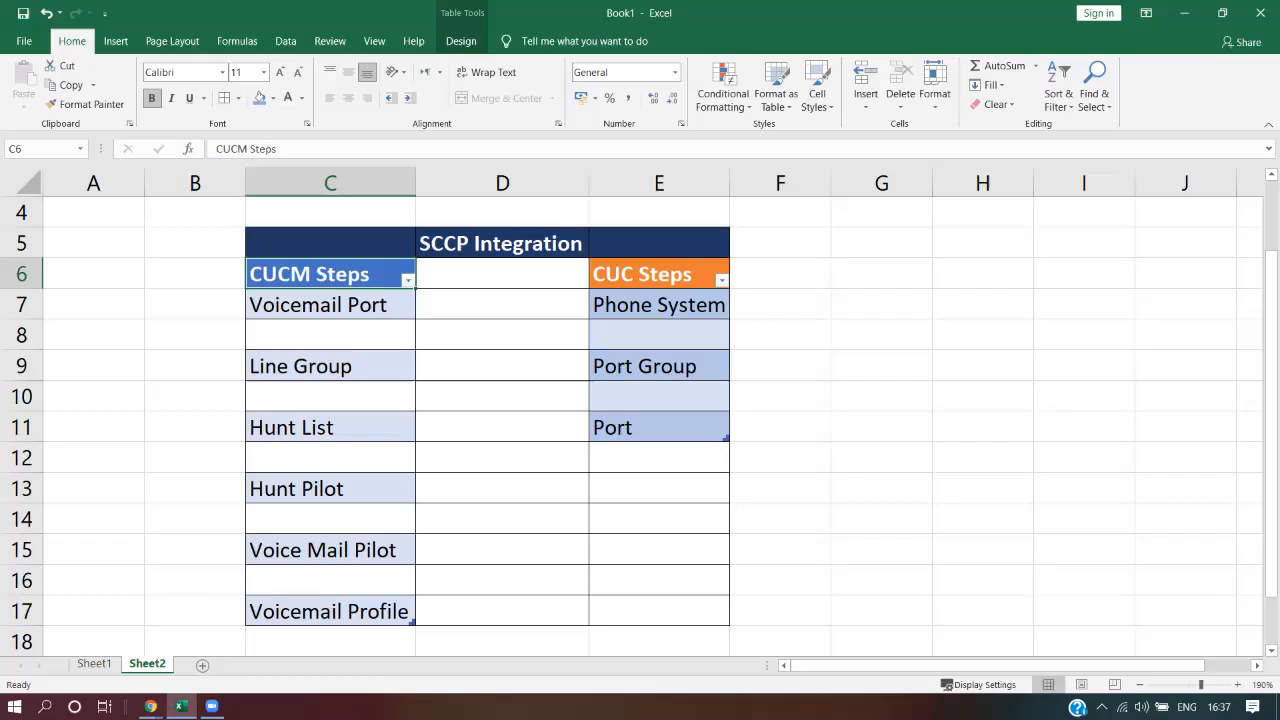
pyautogui.moveTo(320, 305); pyautogui.dragTo(320, 611)
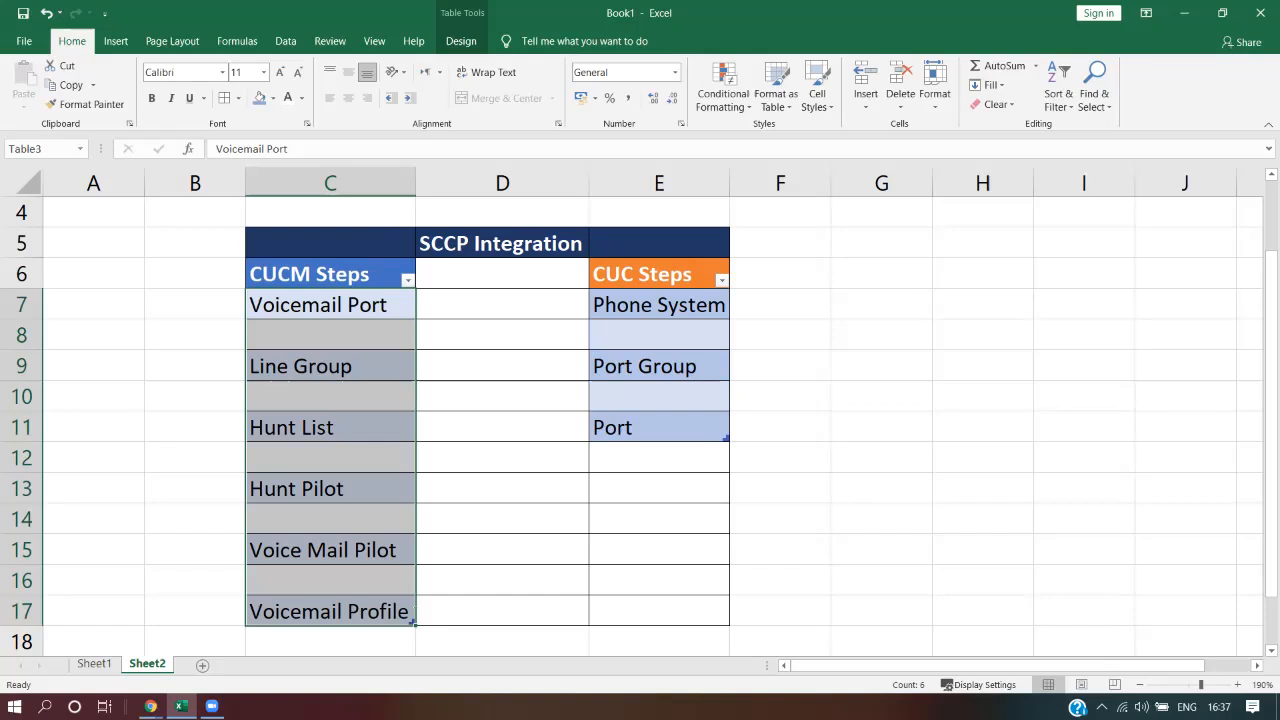
pyautogui.moveTo(658, 305); pyautogui.dragTo(658, 428)
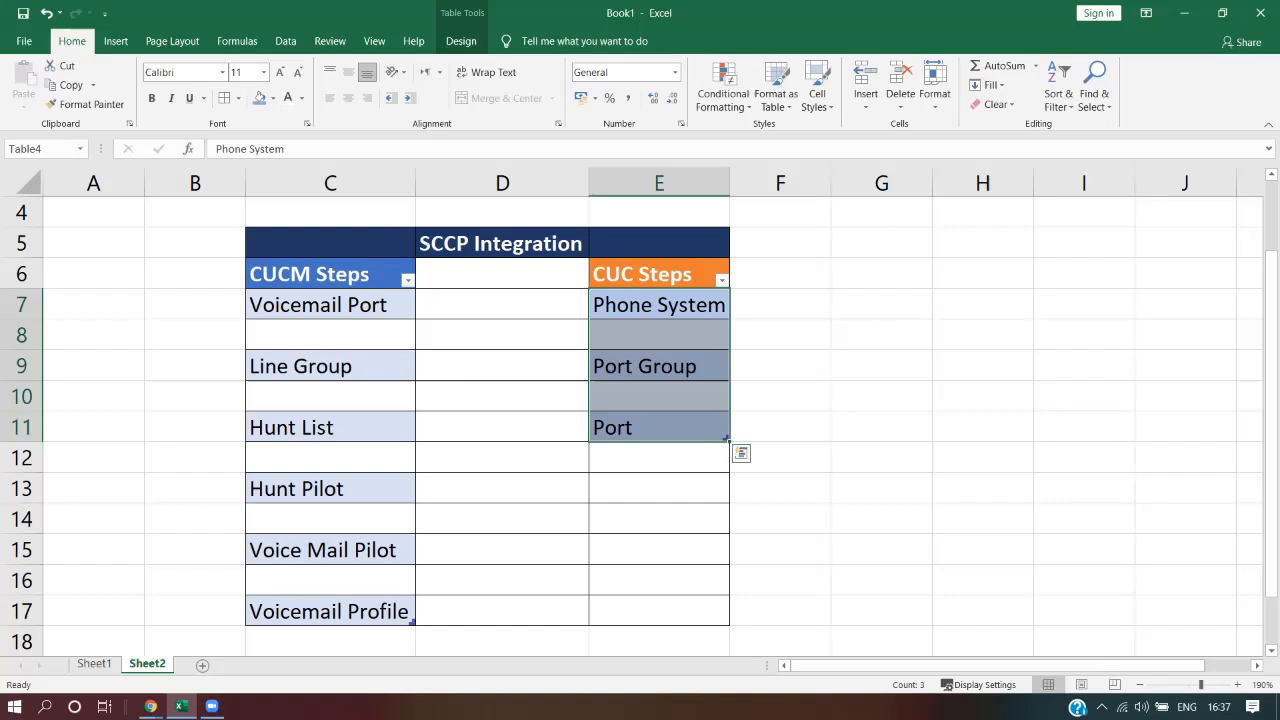
pyautogui.click(330, 305)
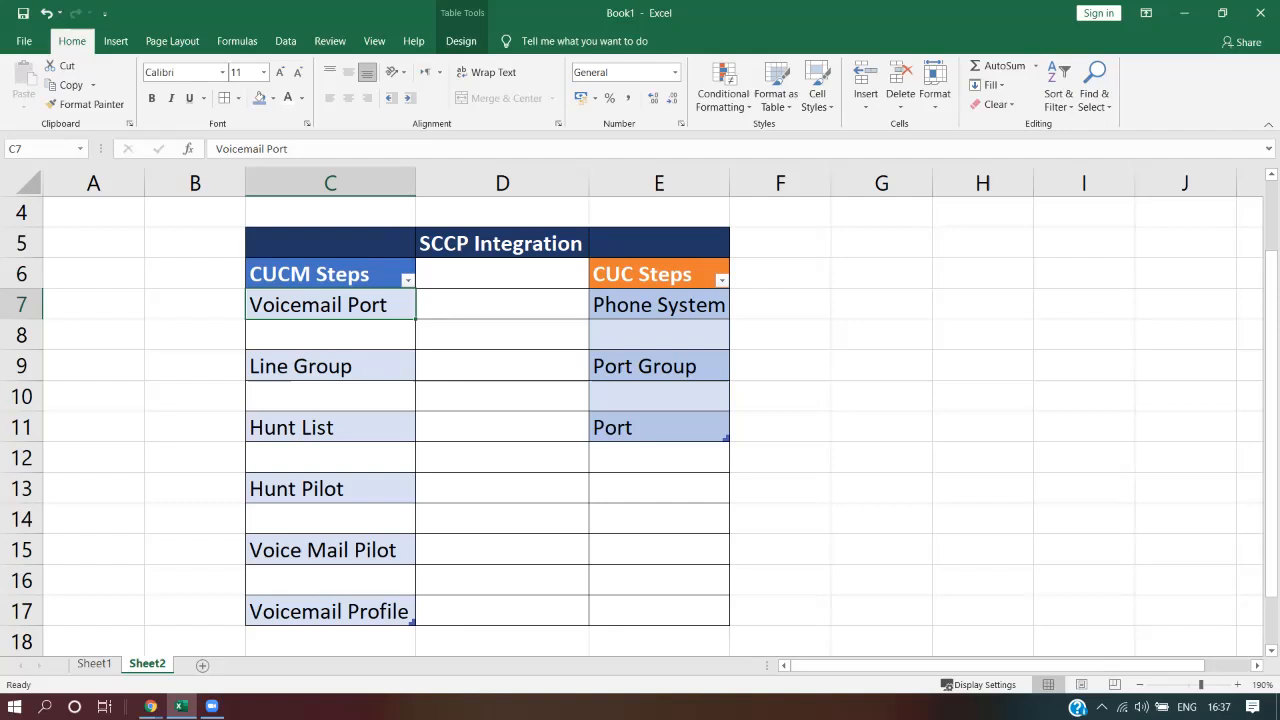
pyautogui.click(686, 311)
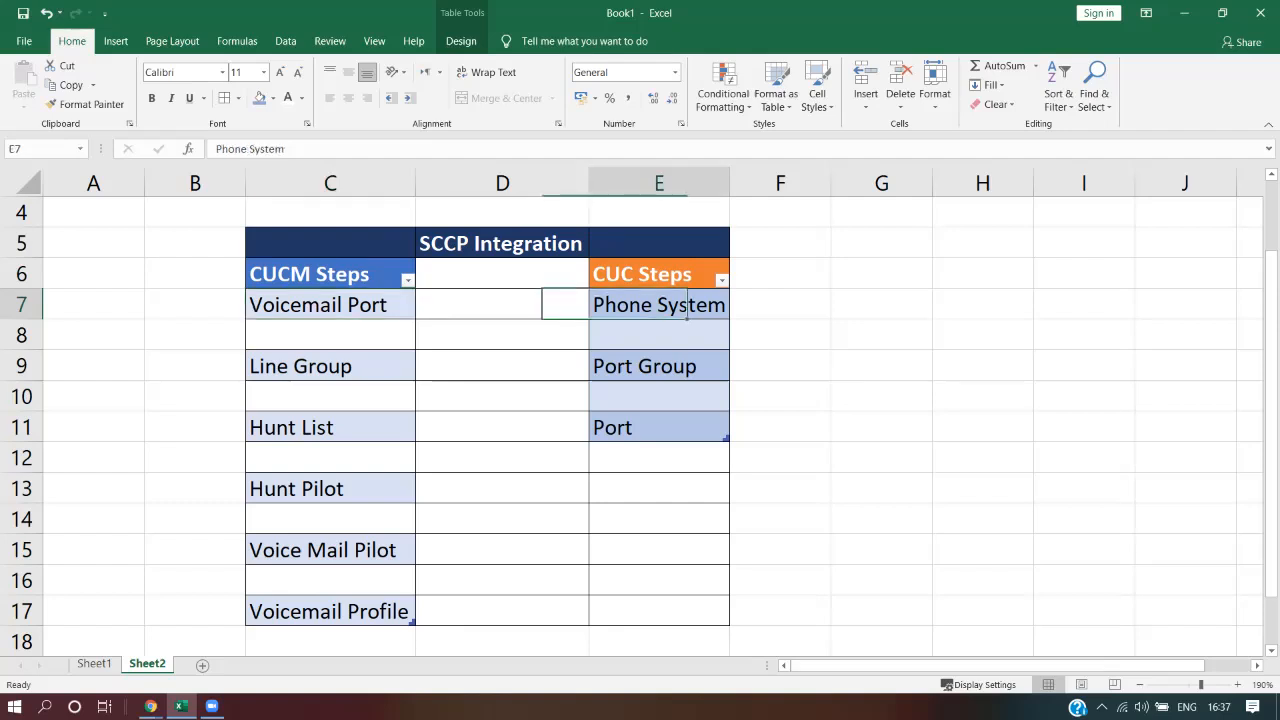
pyautogui.click(660, 427)
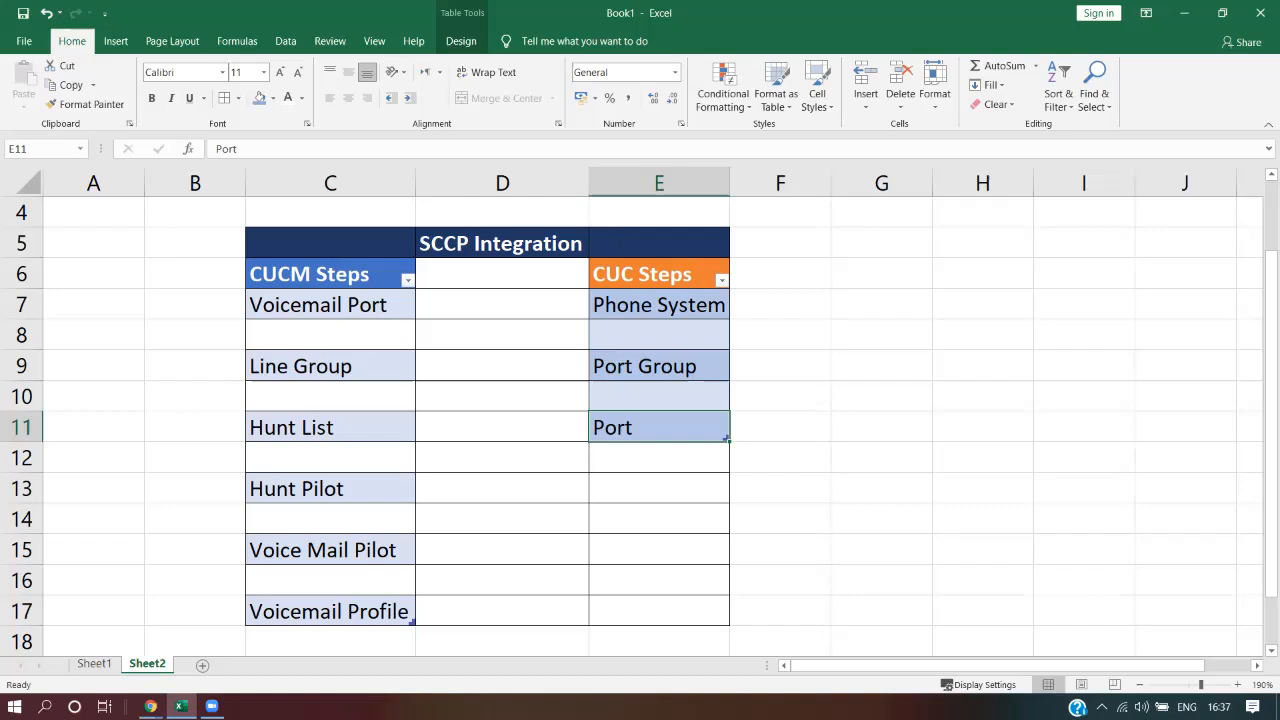
pyautogui.click(330, 305)
pyautogui.click(330, 305)
pyautogui.click(659, 428)
pyautogui.click(330, 305)
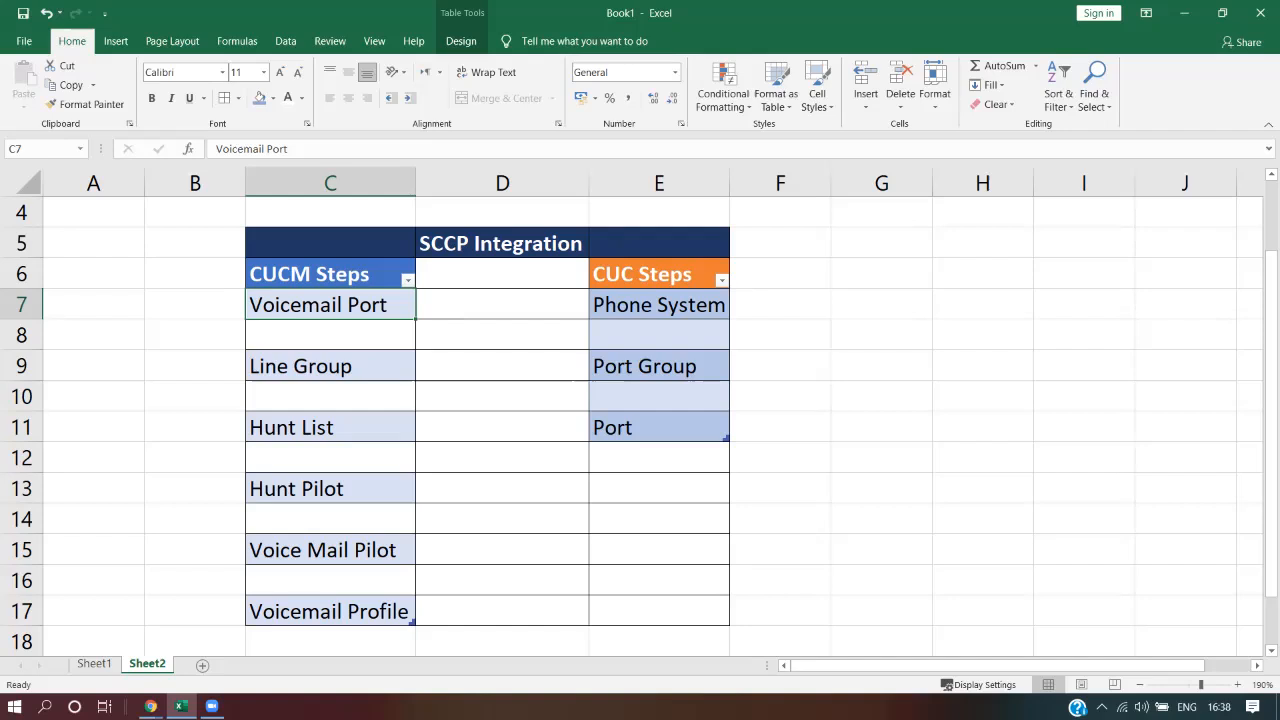
pyautogui.click(659, 427)
pyautogui.click(330, 305)
pyautogui.click(659, 427)
pyautogui.click(330, 305)
pyautogui.click(659, 427)
pyautogui.click(330, 305)
pyautogui.click(330, 366)
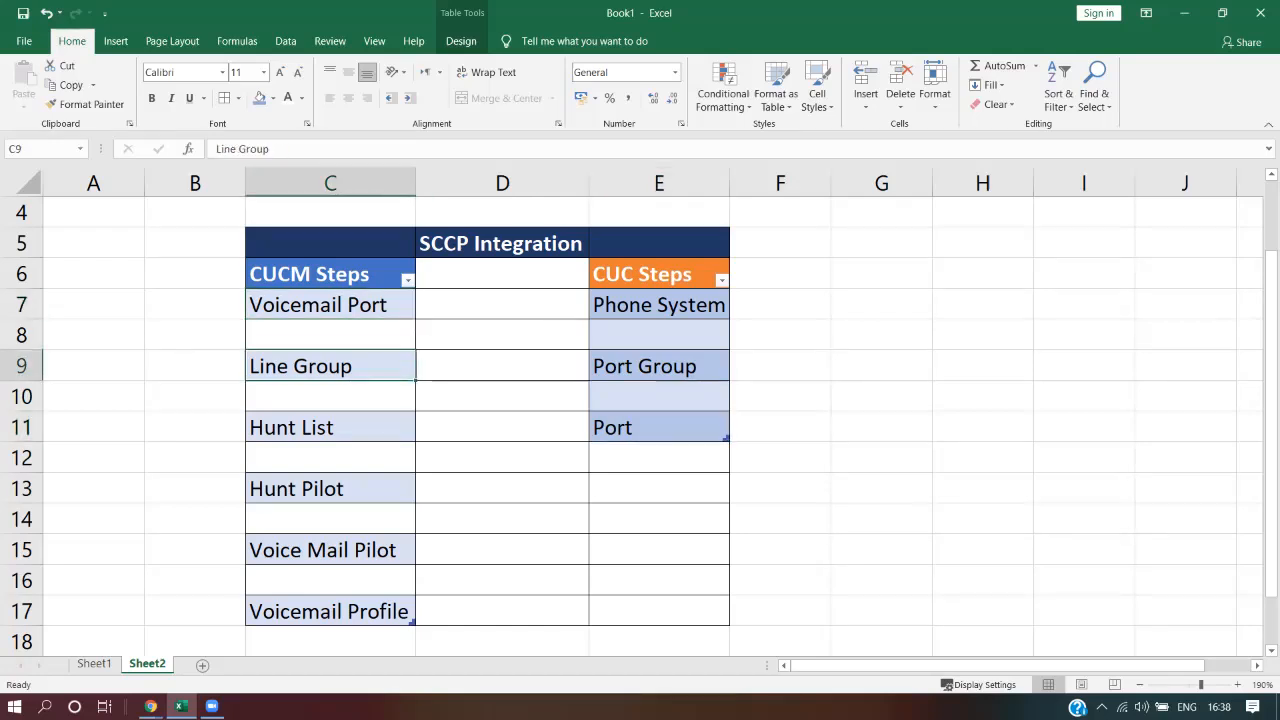
pyautogui.click(330, 305)
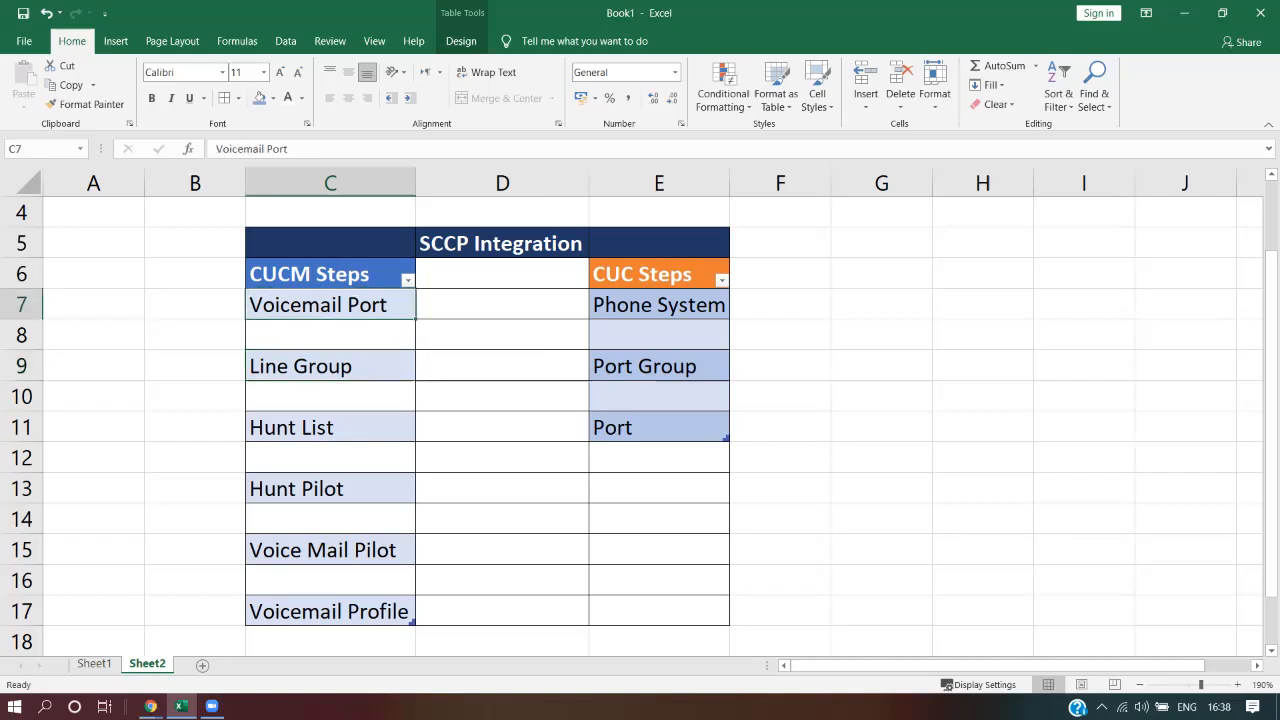
pyautogui.click(330, 366)
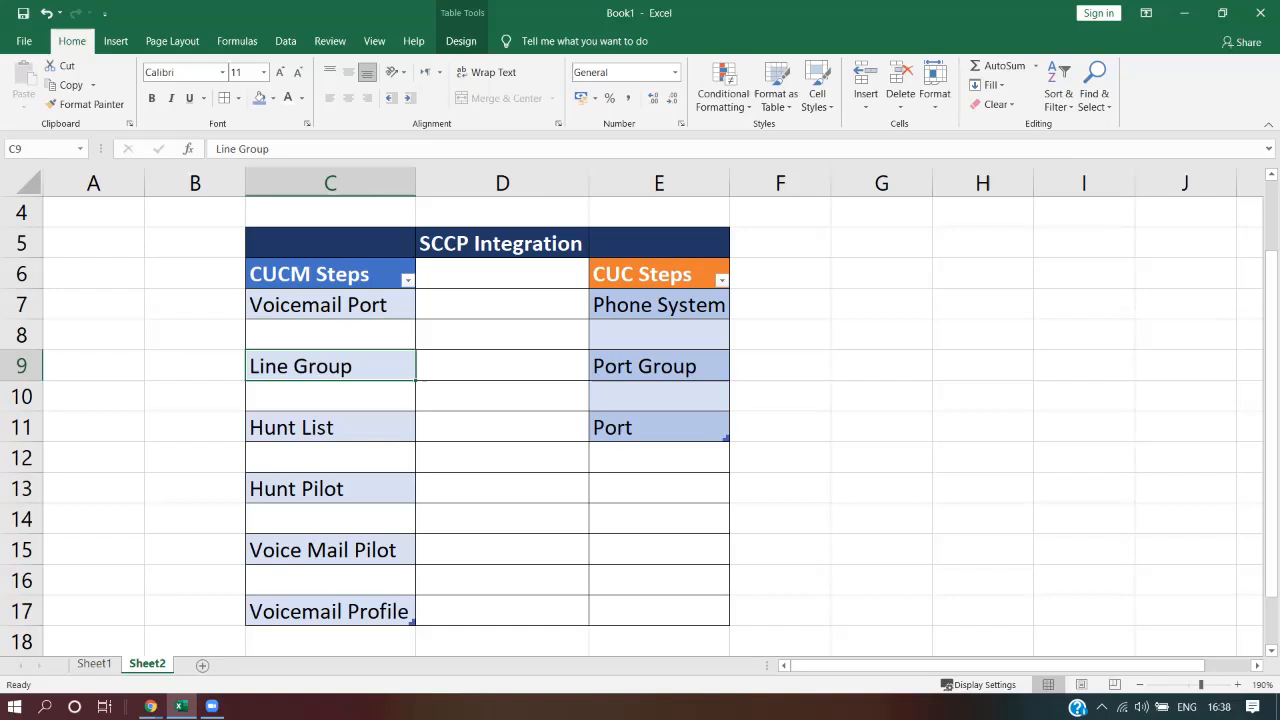
pyautogui.click(330, 427)
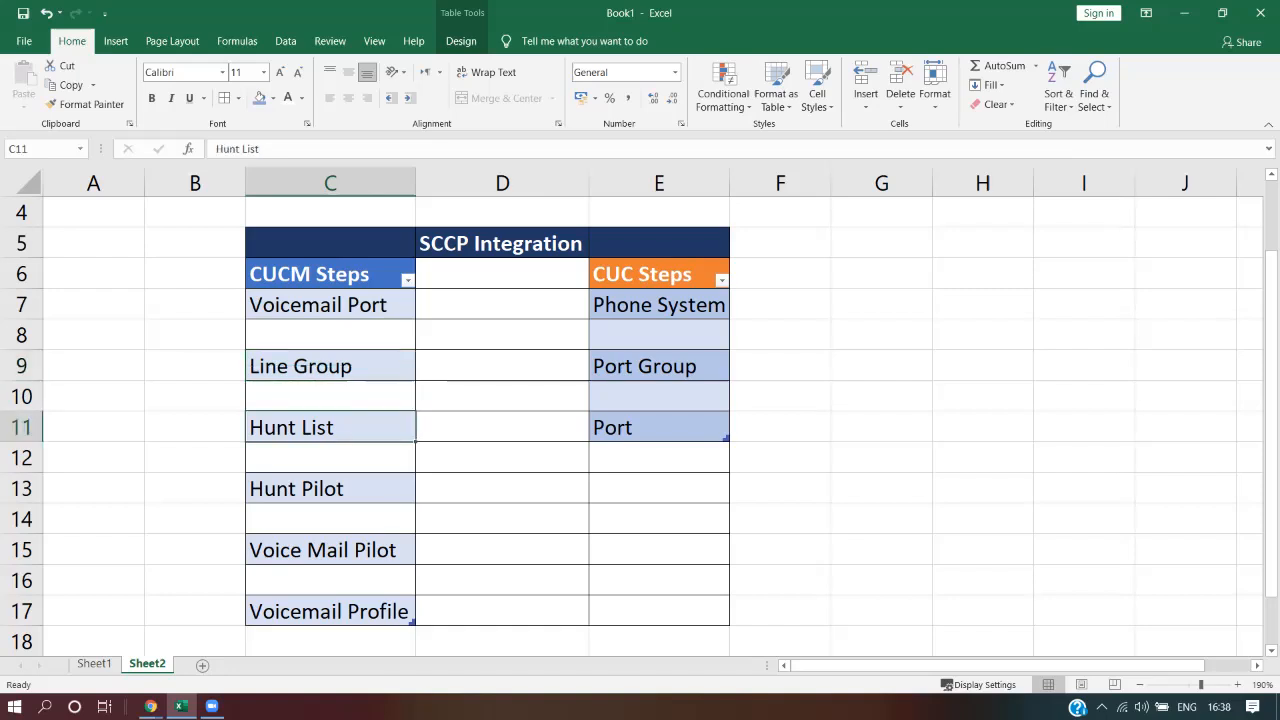
pyautogui.click(330, 366)
pyautogui.click(330, 427)
pyautogui.click(330, 489)
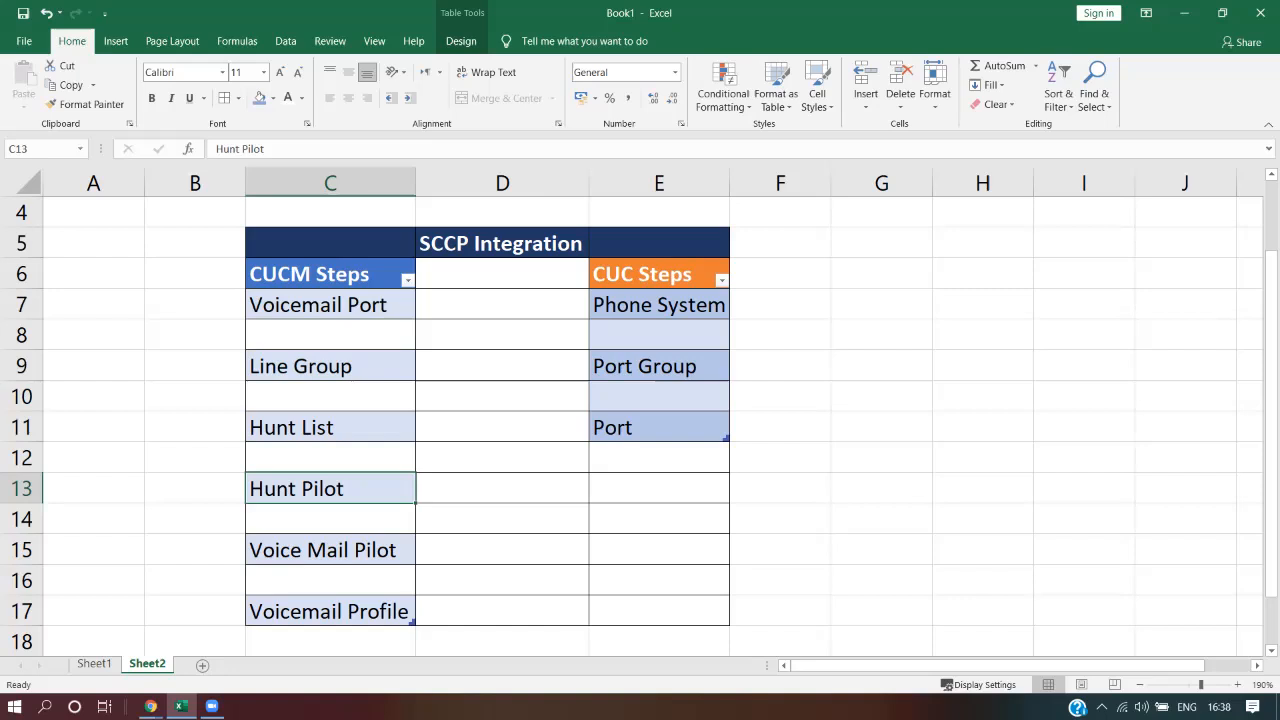
pyautogui.click(330, 550)
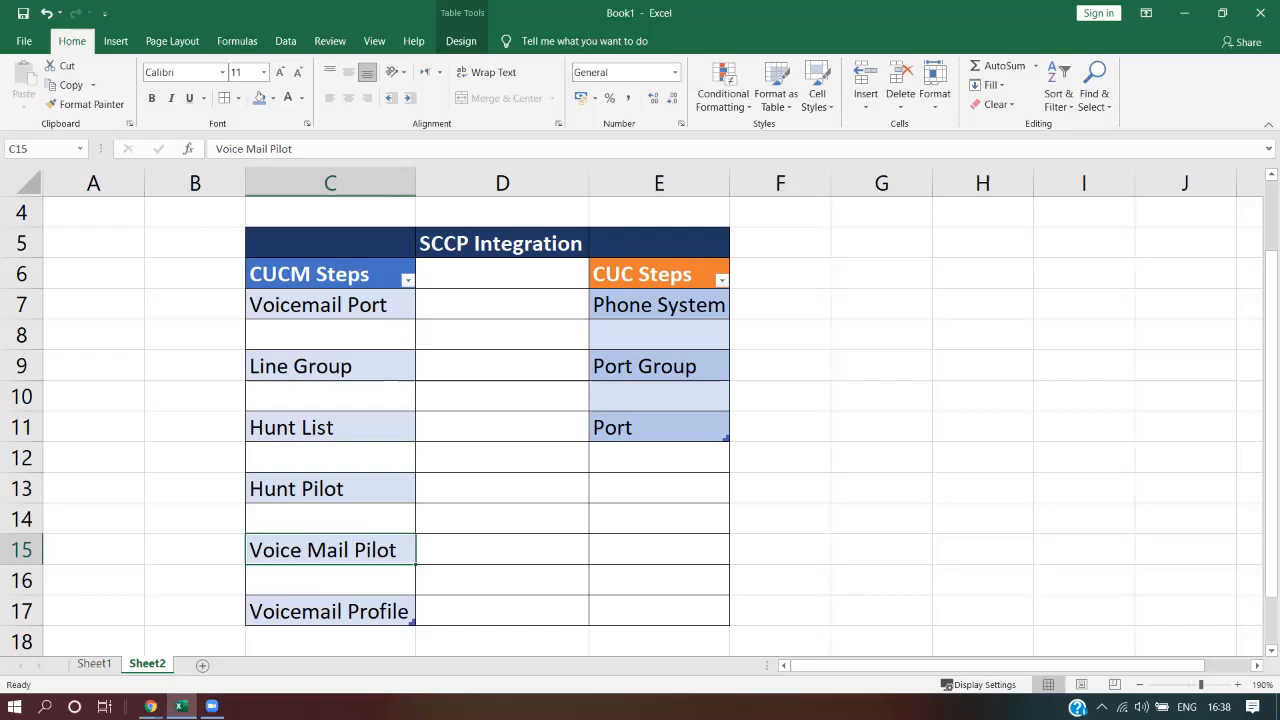
pyautogui.click(330, 611)
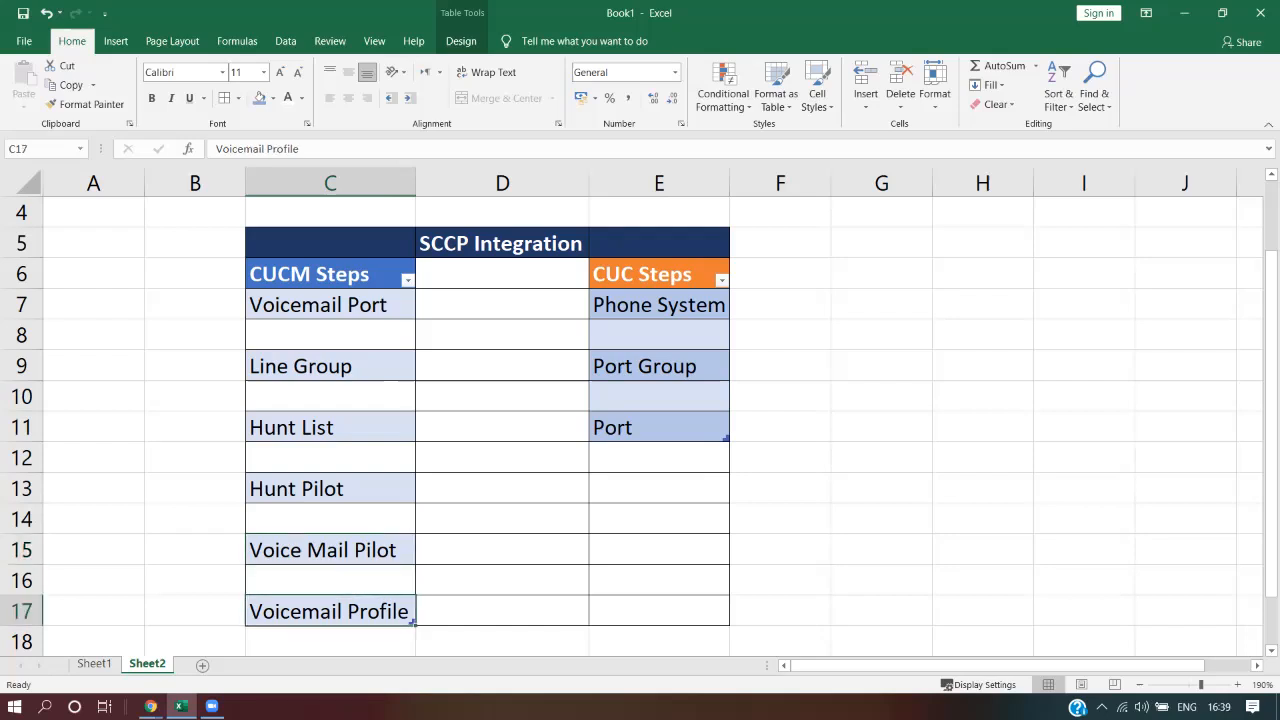
pyautogui.moveTo(195, 611); pyautogui.dragTo(195, 305)
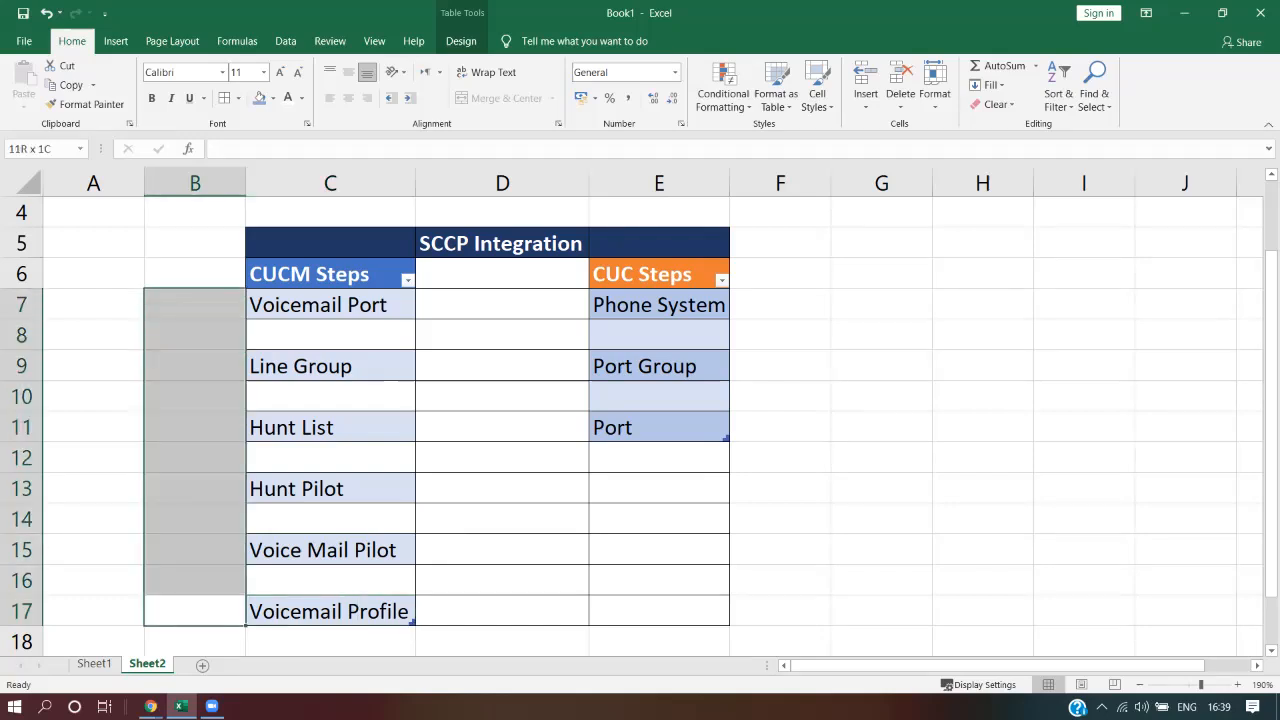
# Walk up the CUCM steps from Voicemail Profile to Voicemail Port, then the CUC Port step
pyautogui.click(330, 611)
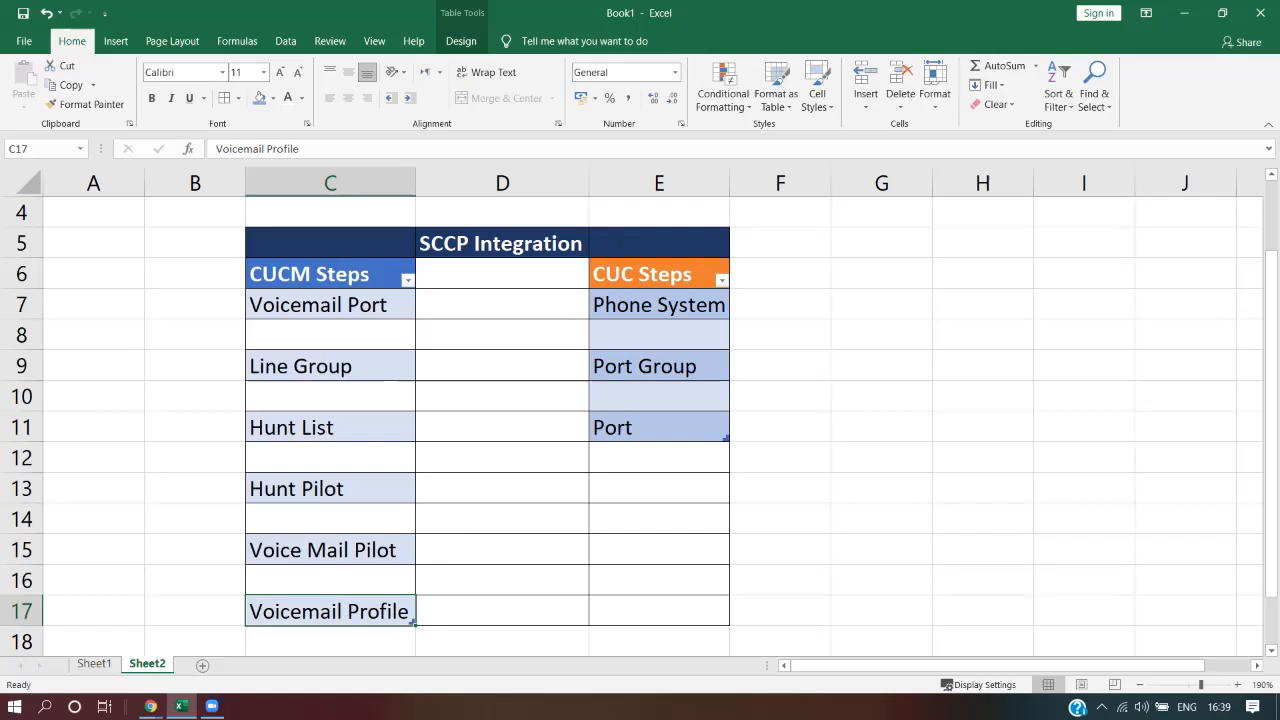
pyautogui.click(330, 550)
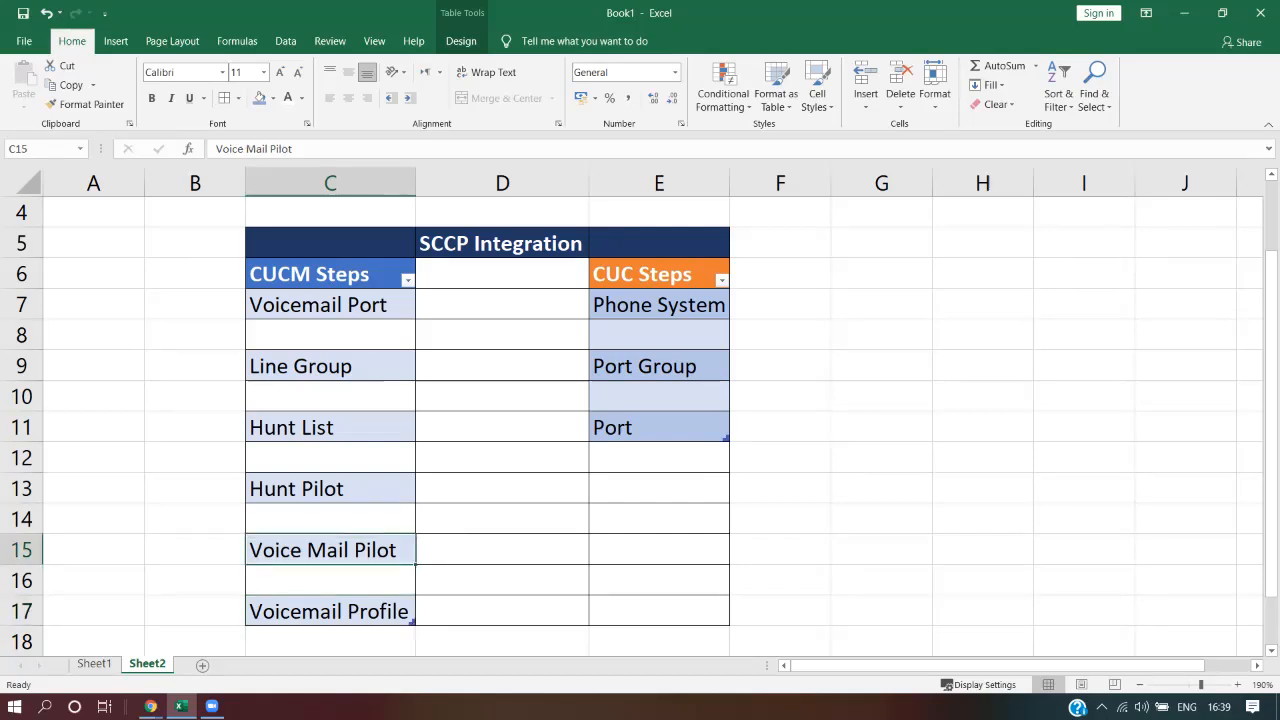
pyautogui.click(330, 489)
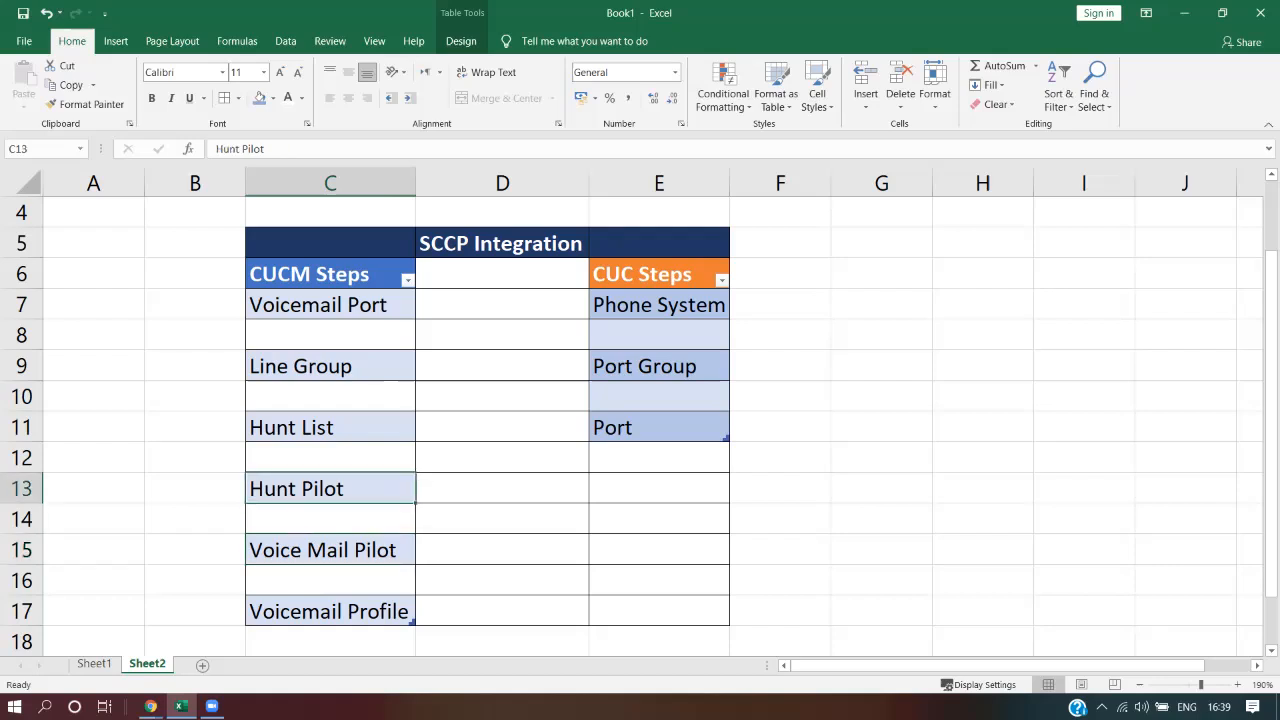
pyautogui.click(330, 427)
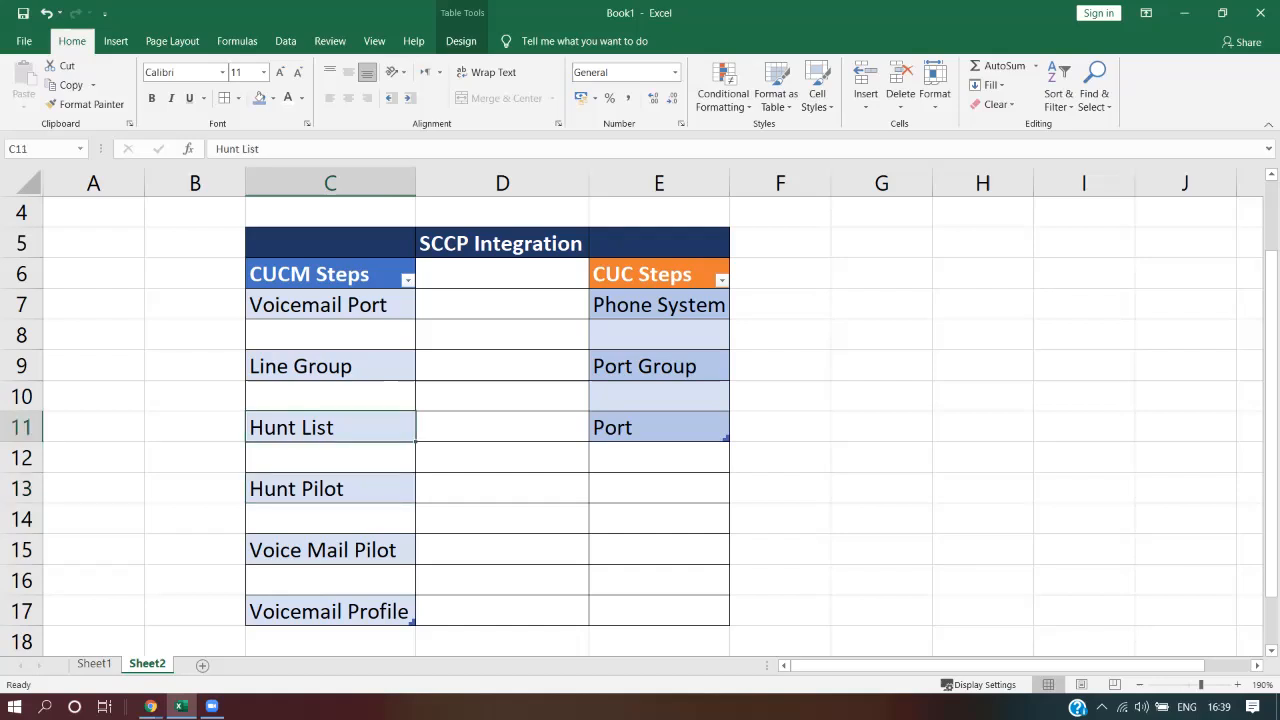
pyautogui.click(330, 366)
pyautogui.click(330, 305)
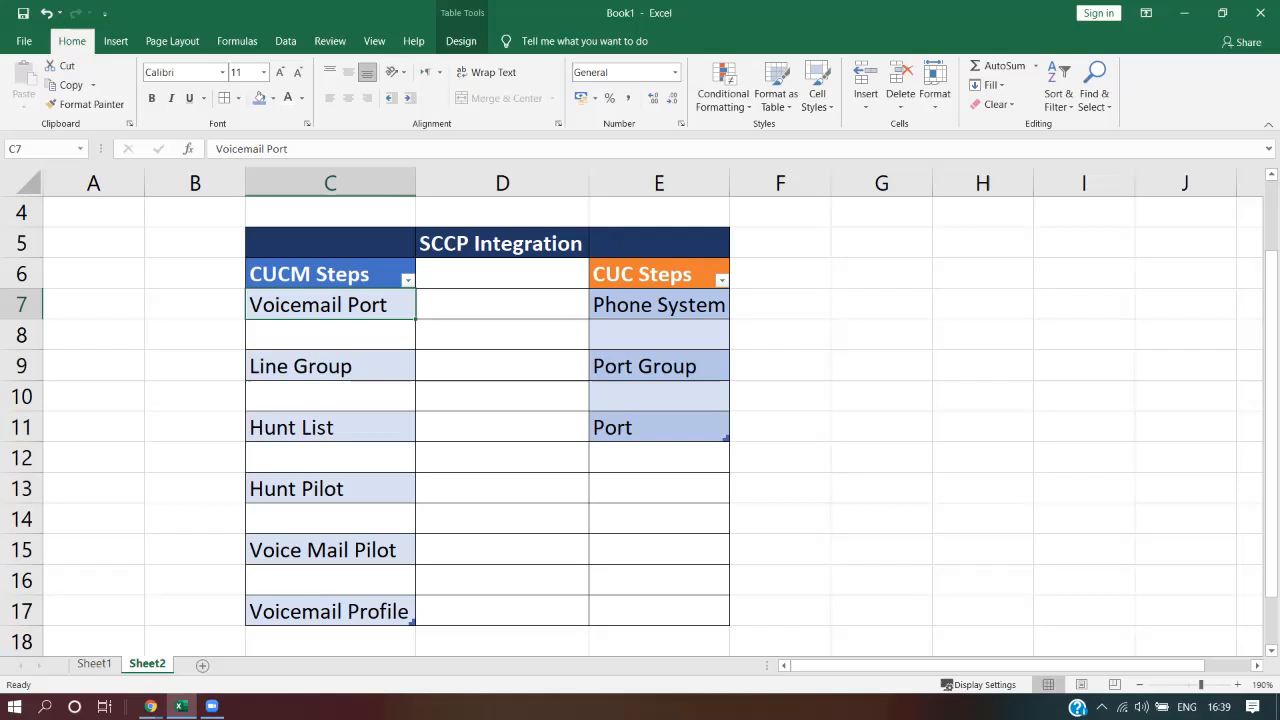
pyautogui.click(659, 428)
# Select the CUCM and CUC step columns, then bring Cisco Unified CM Administration forward
pyautogui.moveTo(330, 275); pyautogui.dragTo(330, 611)
pyautogui.moveTo(659, 274); pyautogui.dragTo(659, 428)
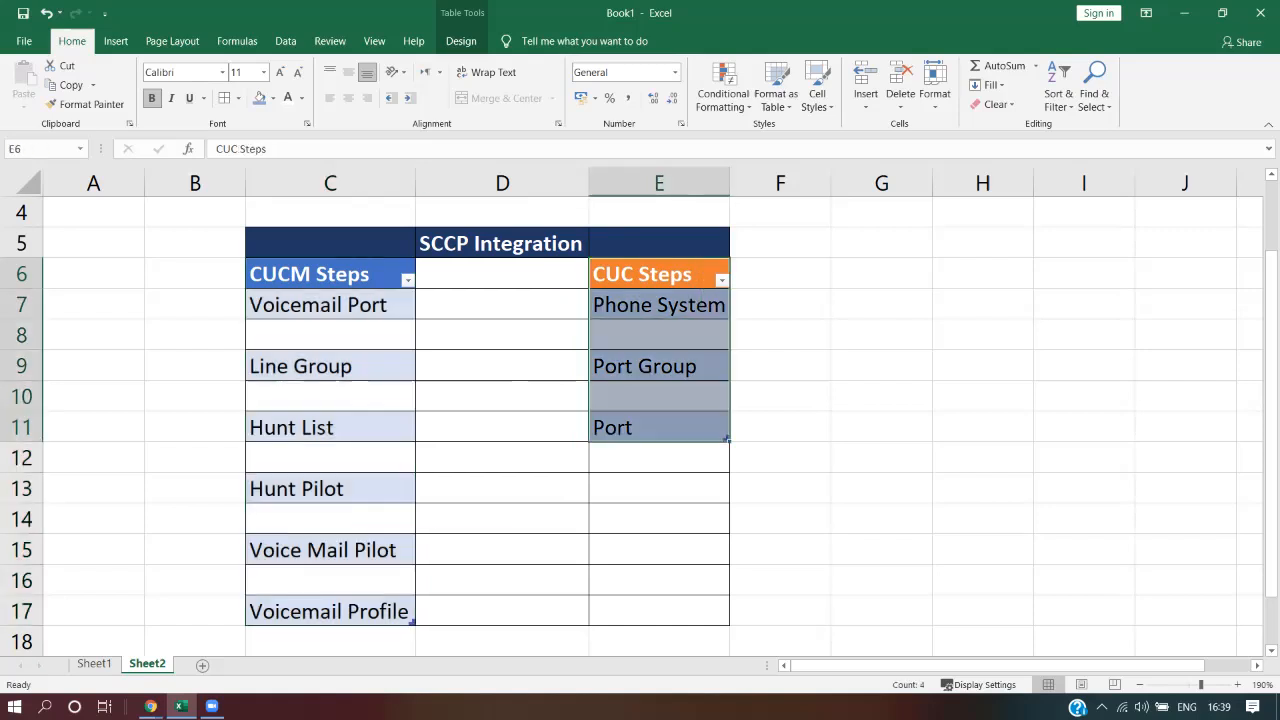
pyautogui.click(330, 275)
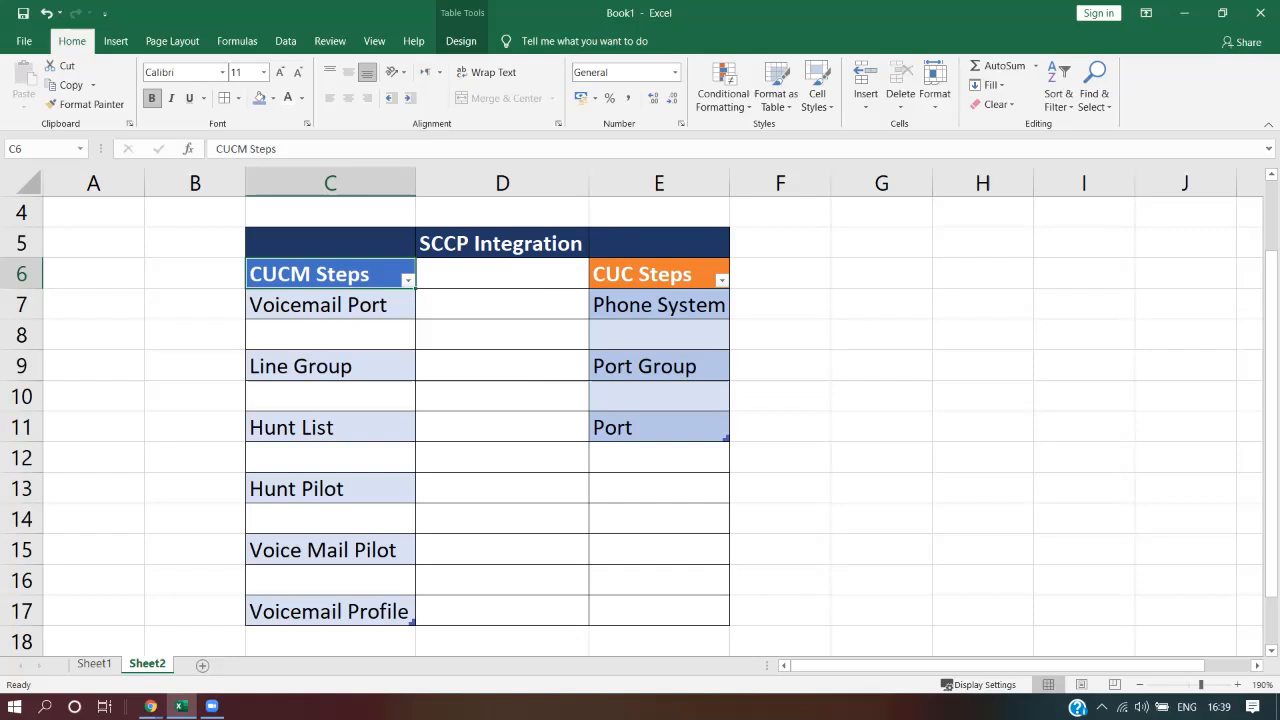
pyautogui.click(150, 707)
pyautogui.click(90, 636)
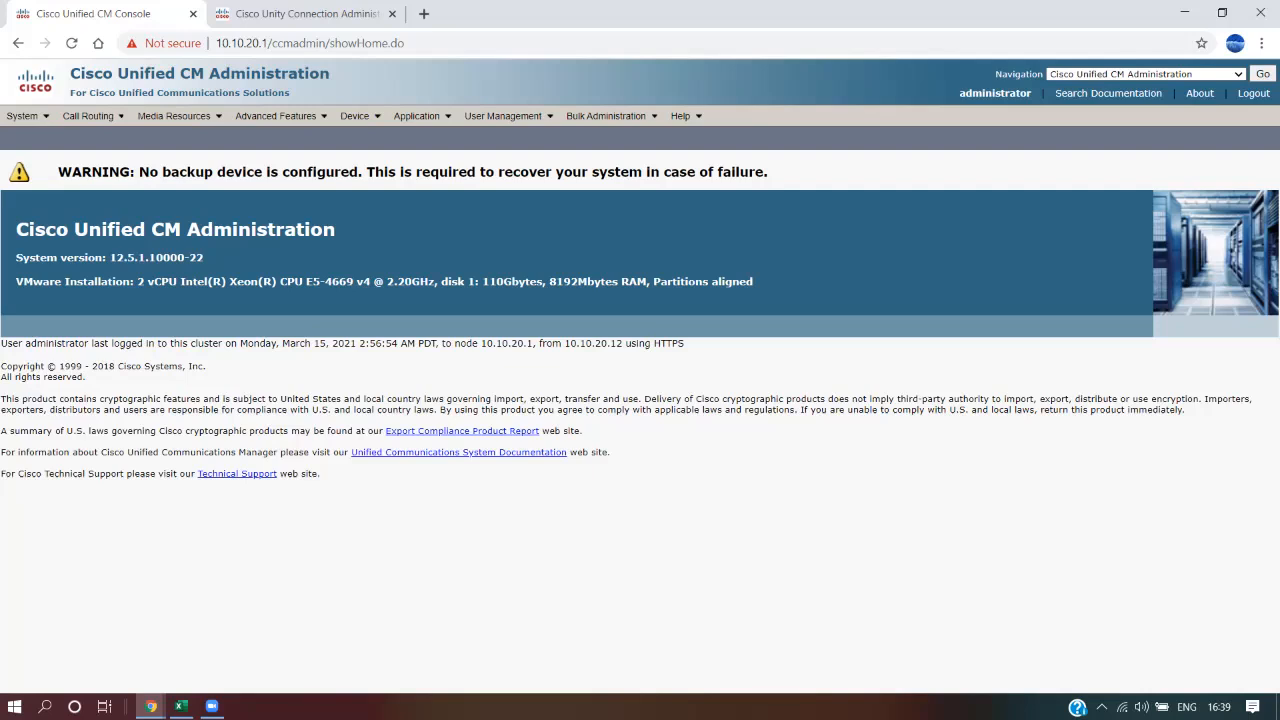
# Show the Voice Mail submenu under Advanced Features
pyautogui.moveTo(280, 116)
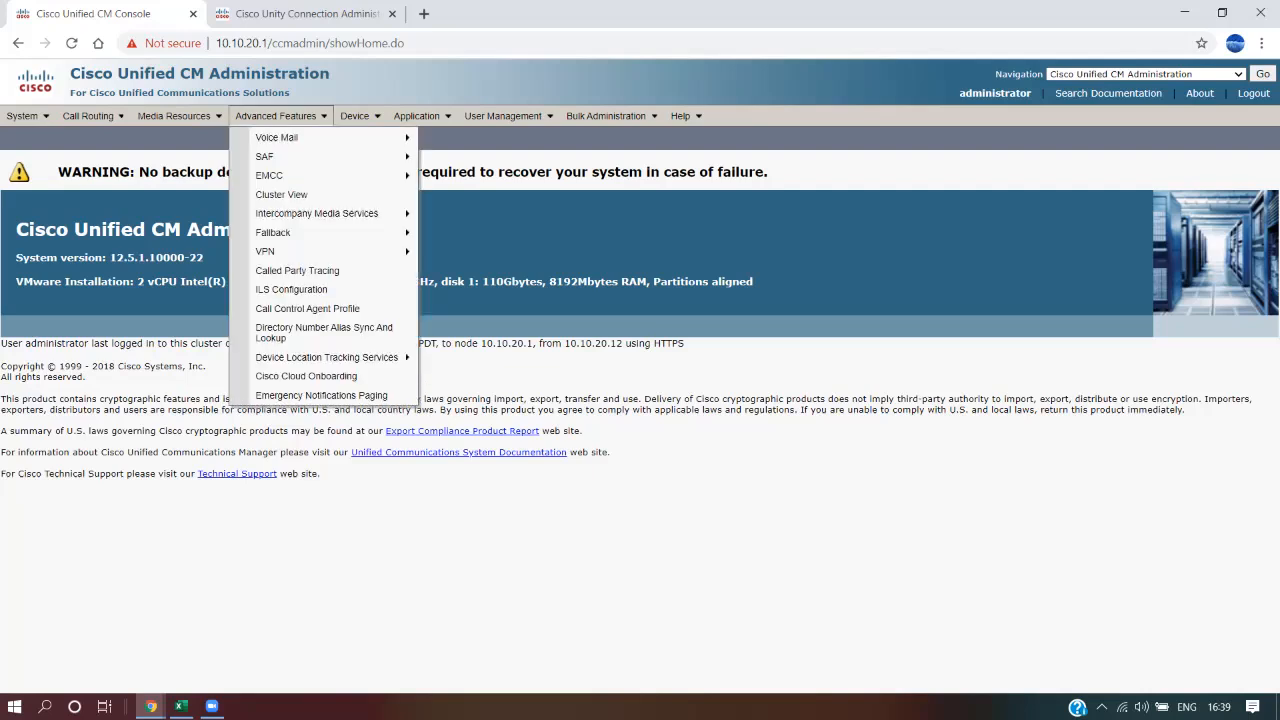
pyautogui.moveTo(290, 139)
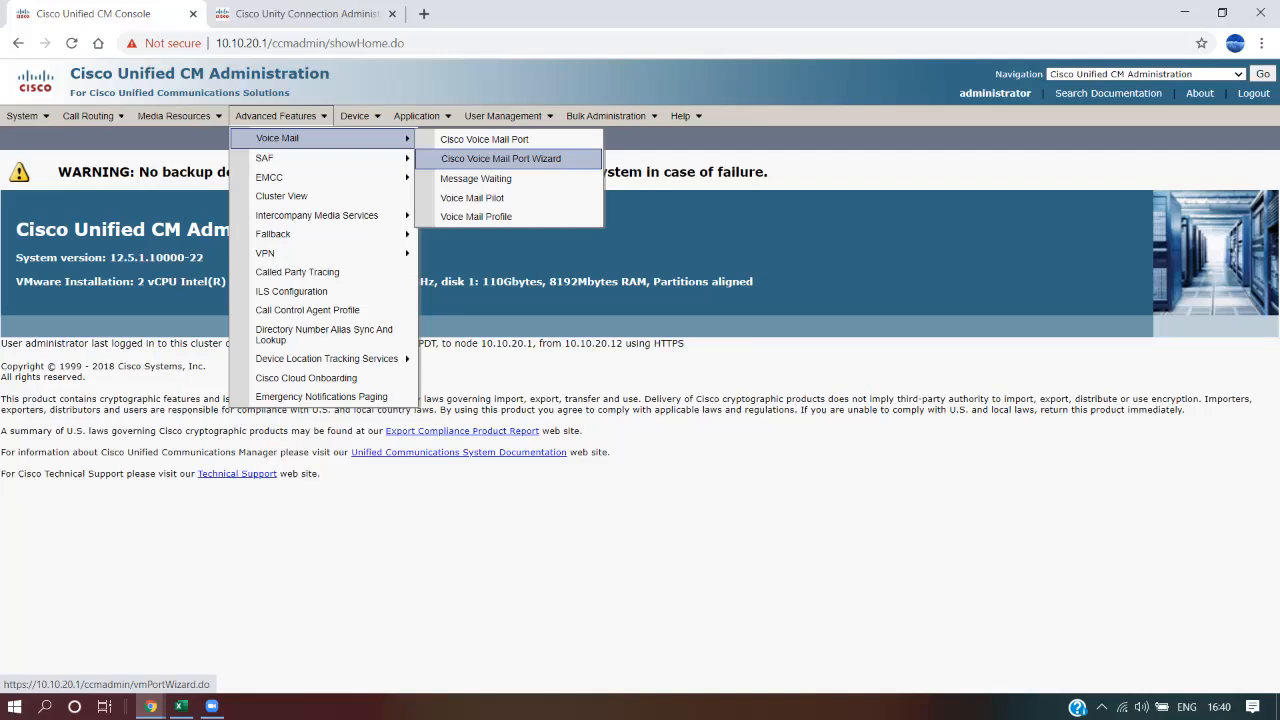
# Start the Cisco Voice Mail Port Wizard to create a new voice mail server with ports
pyautogui.click(500, 158)
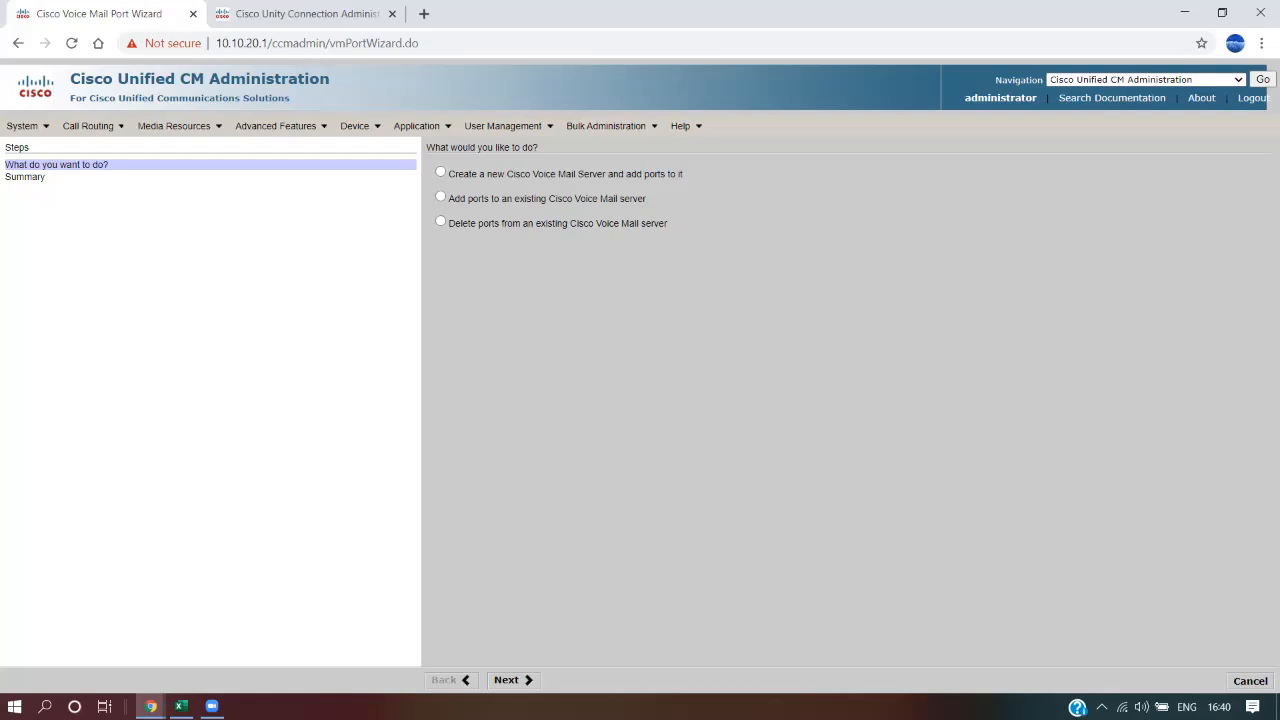
pyautogui.moveTo(449, 174); pyautogui.dragTo(668, 224)
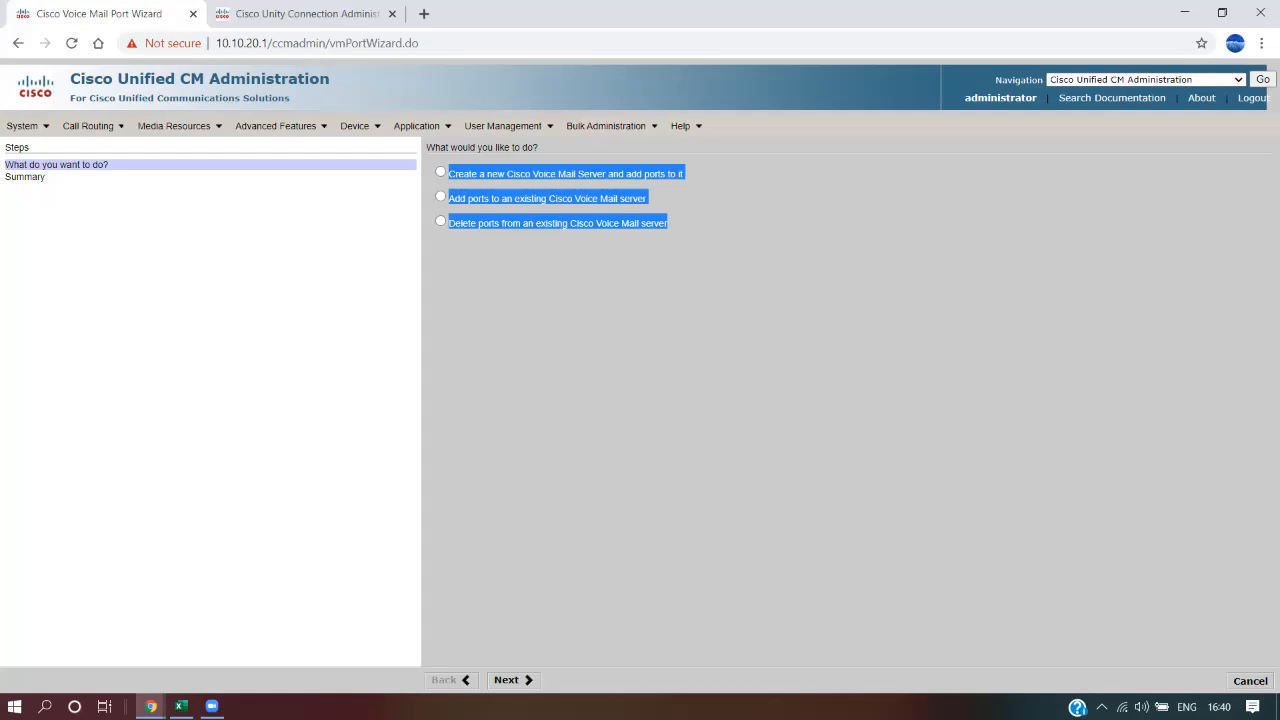
pyautogui.click(716, 268)
pyautogui.click(440, 172)
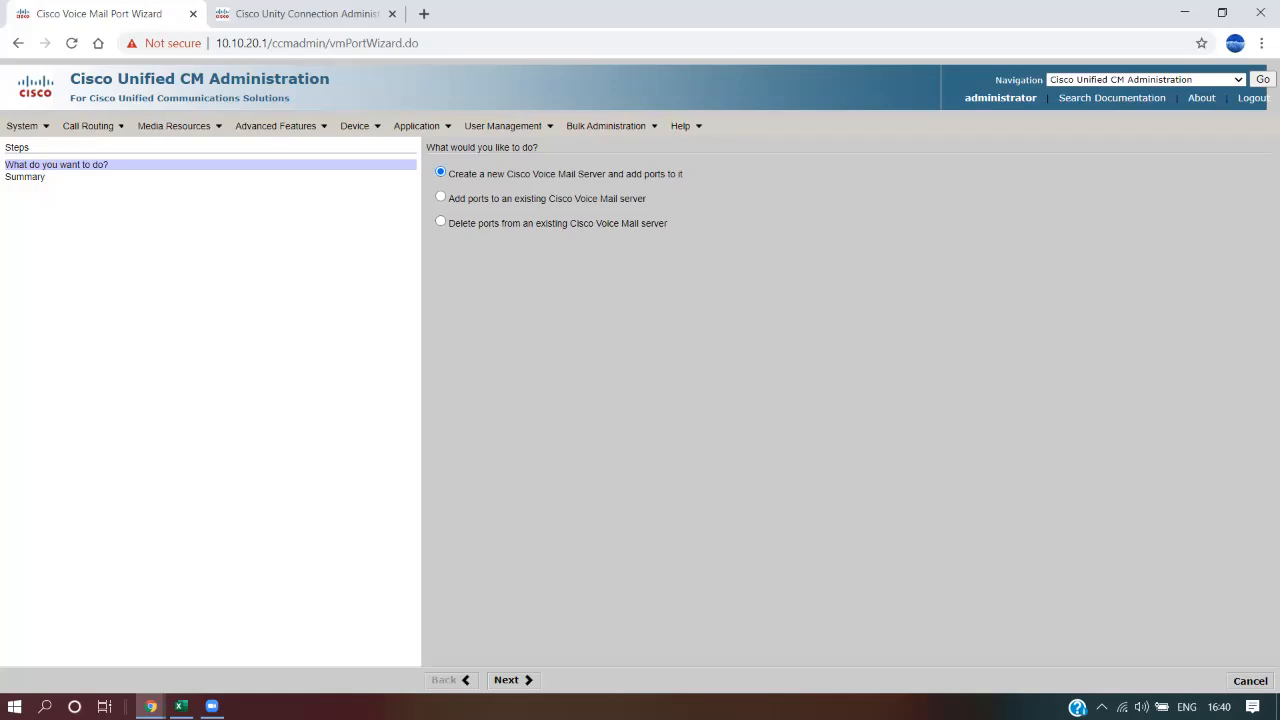
pyautogui.moveTo(578, 174); pyautogui.dragTo(668, 224)
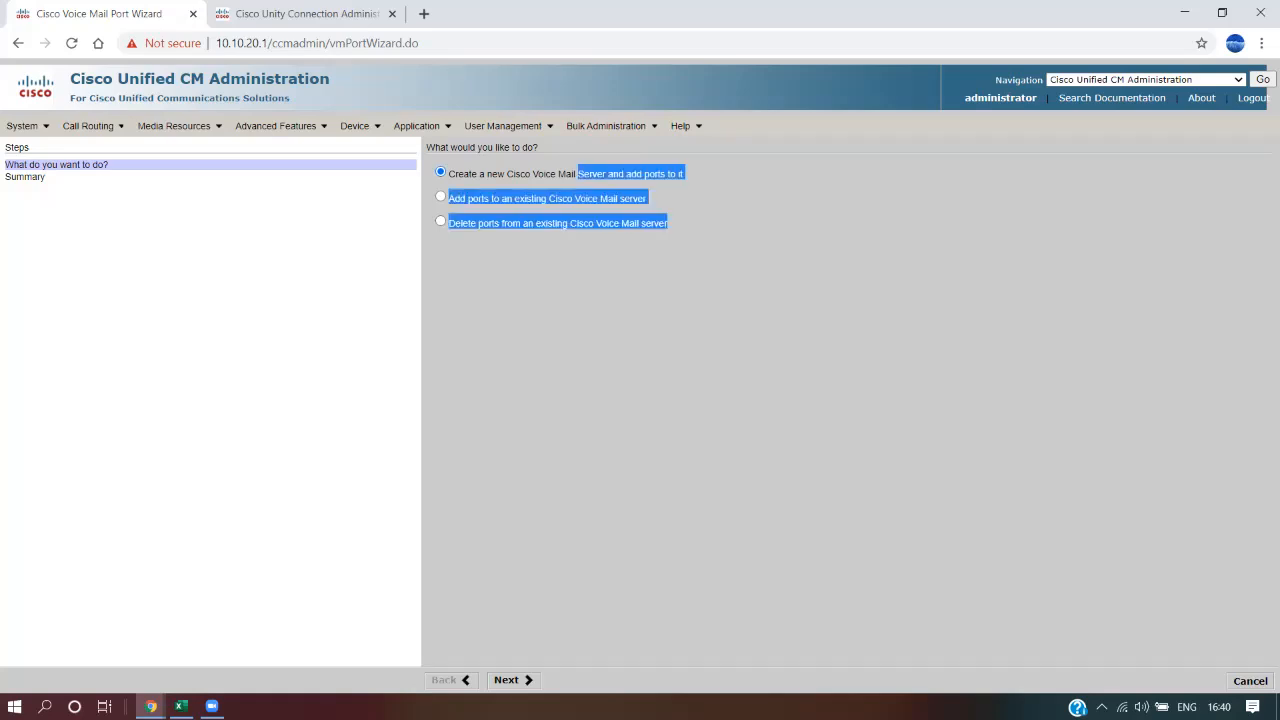
pyautogui.moveTo(578, 174); pyautogui.dragTo(658, 174)
pyautogui.doubleClick(592, 174)
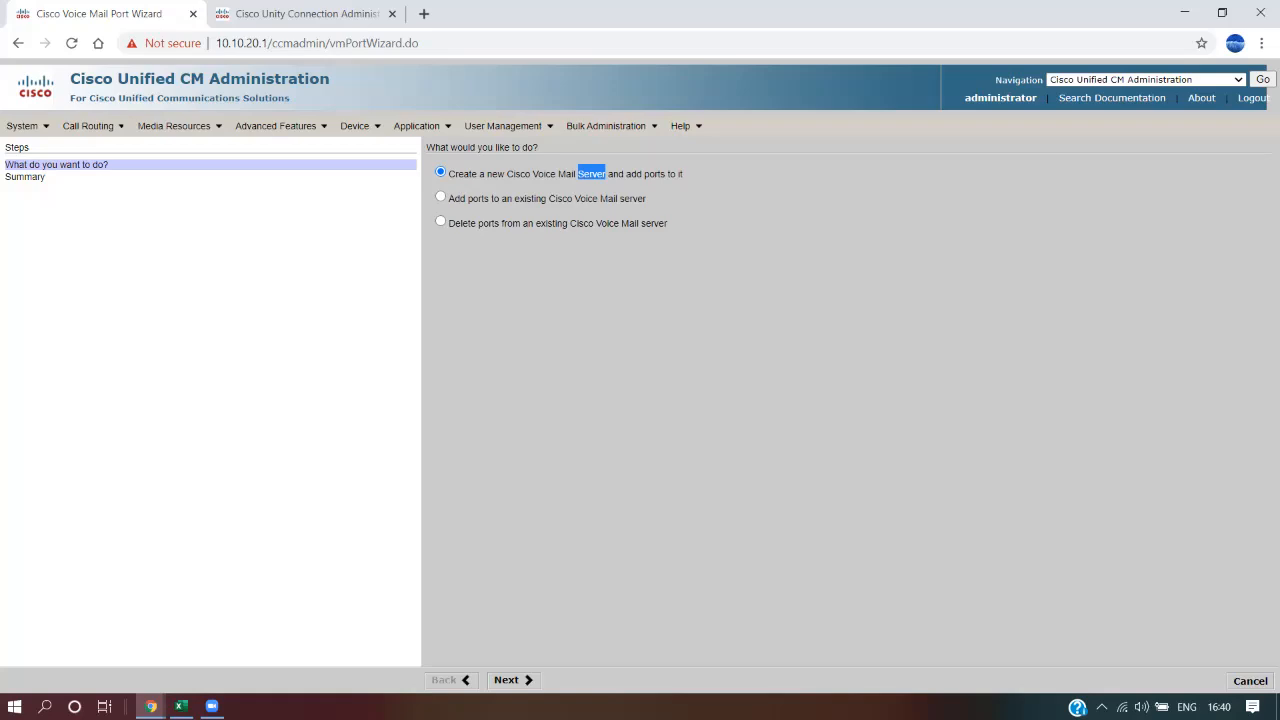
pyautogui.click(592, 174)
pyautogui.click(510, 680)
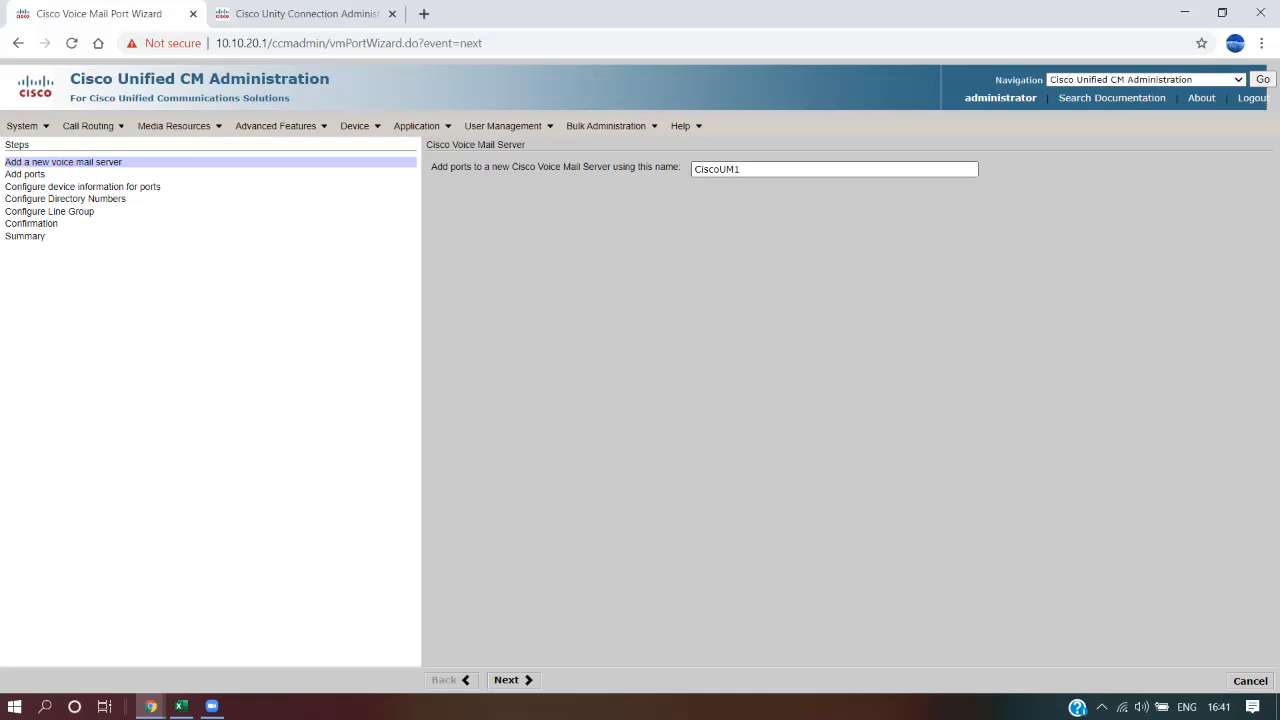
# Rename the voice mail server from CiscoUM1 to CiscoUMTest and continue to adding ports
pyautogui.moveTo(743, 170); pyautogui.dragTo(694, 170)
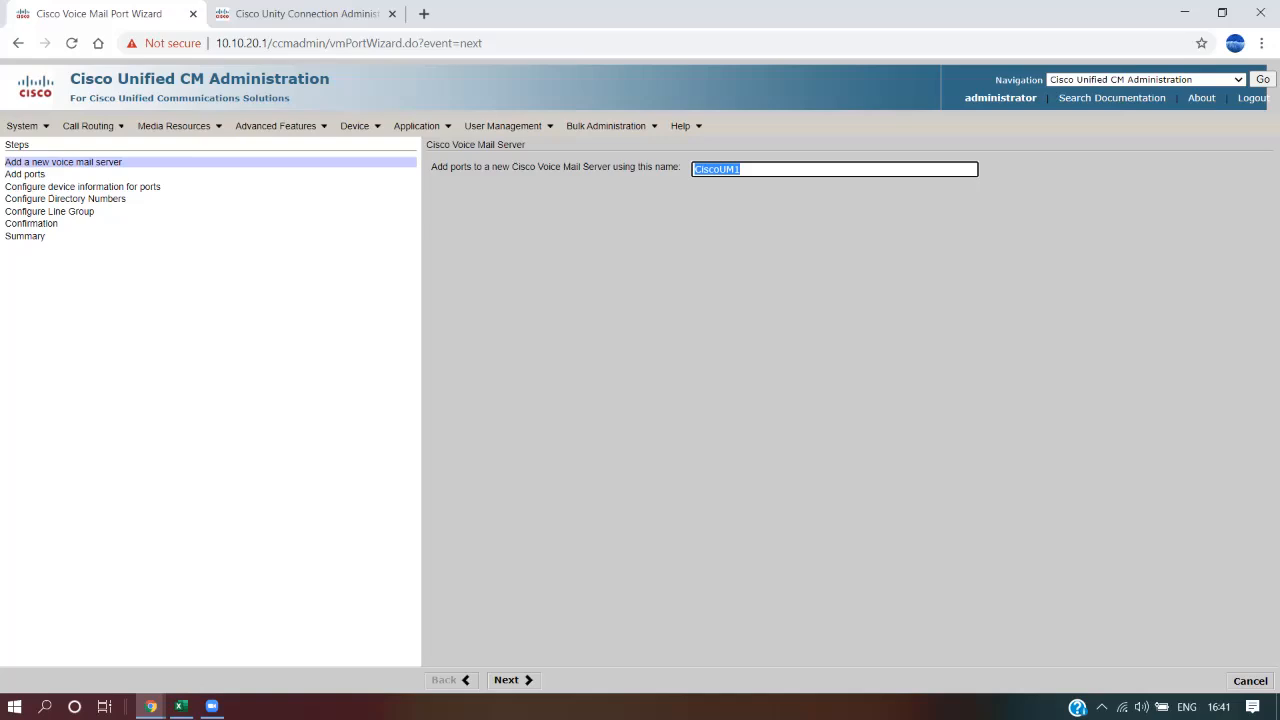
pyautogui.click(720, 260)
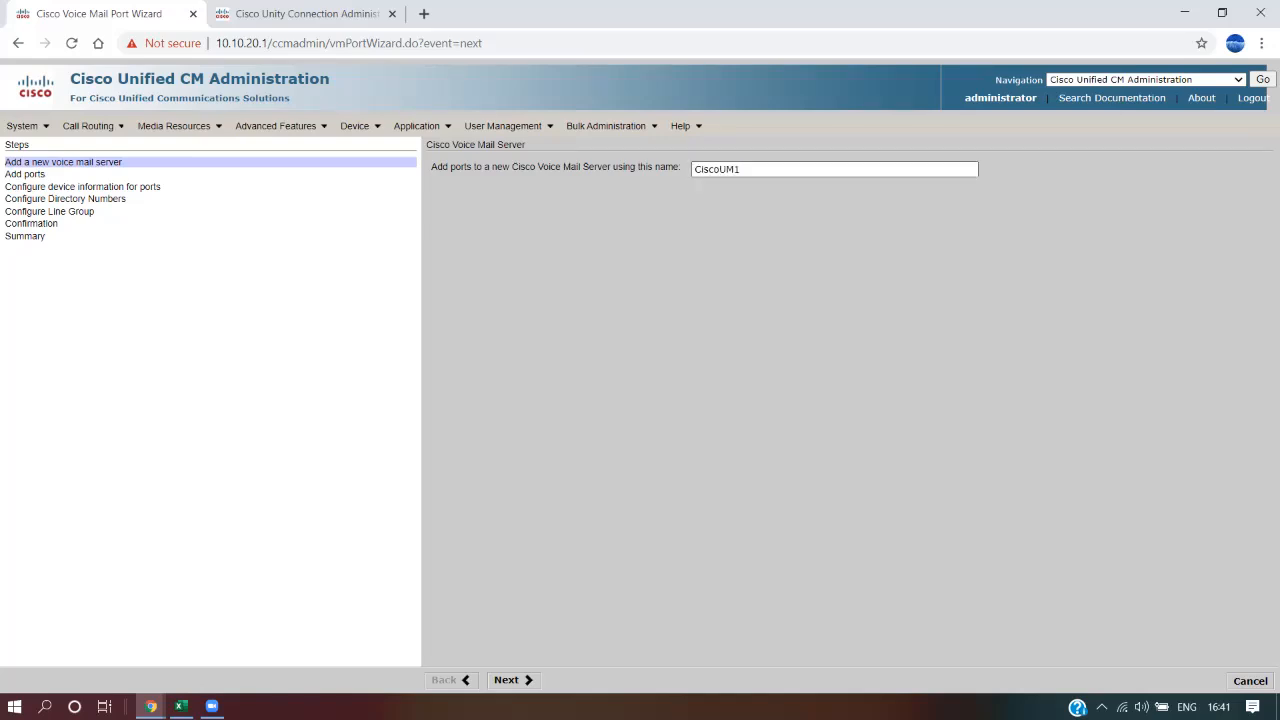
pyautogui.click(740, 169)
pyautogui.press('BackSpace')
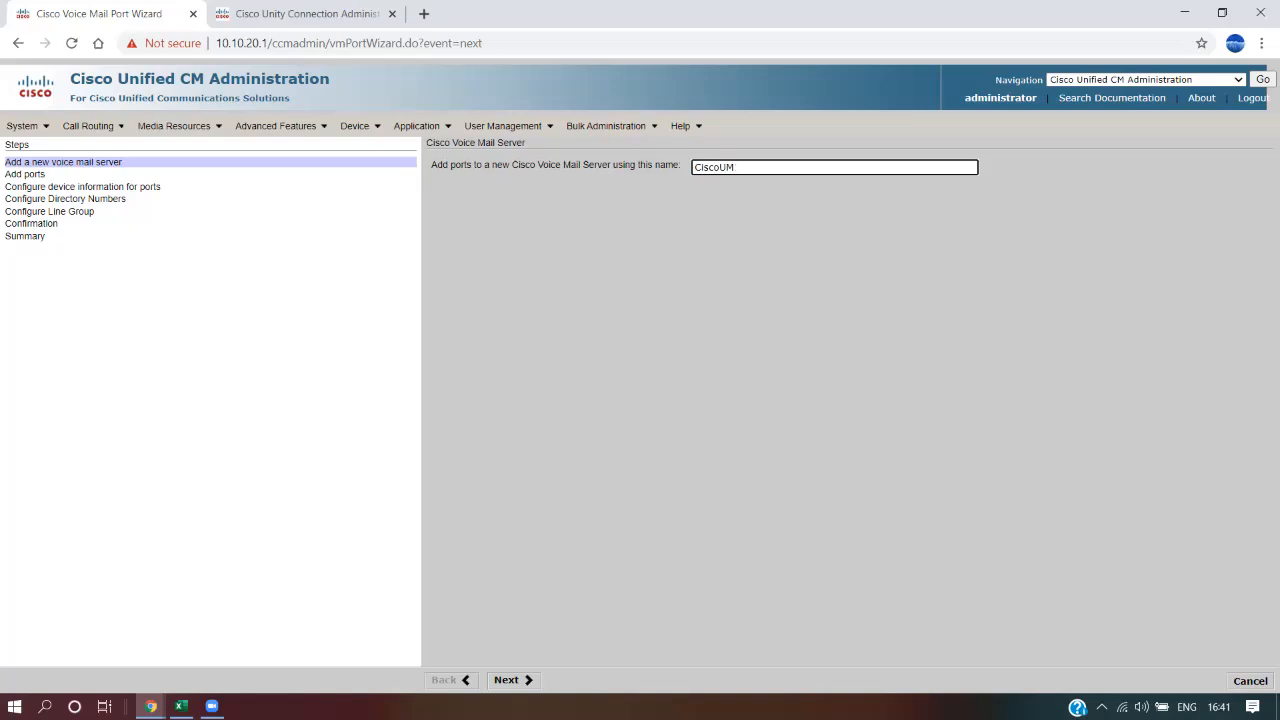
pyautogui.write('Test')
pyautogui.press('Tab')
pyautogui.press('Return')
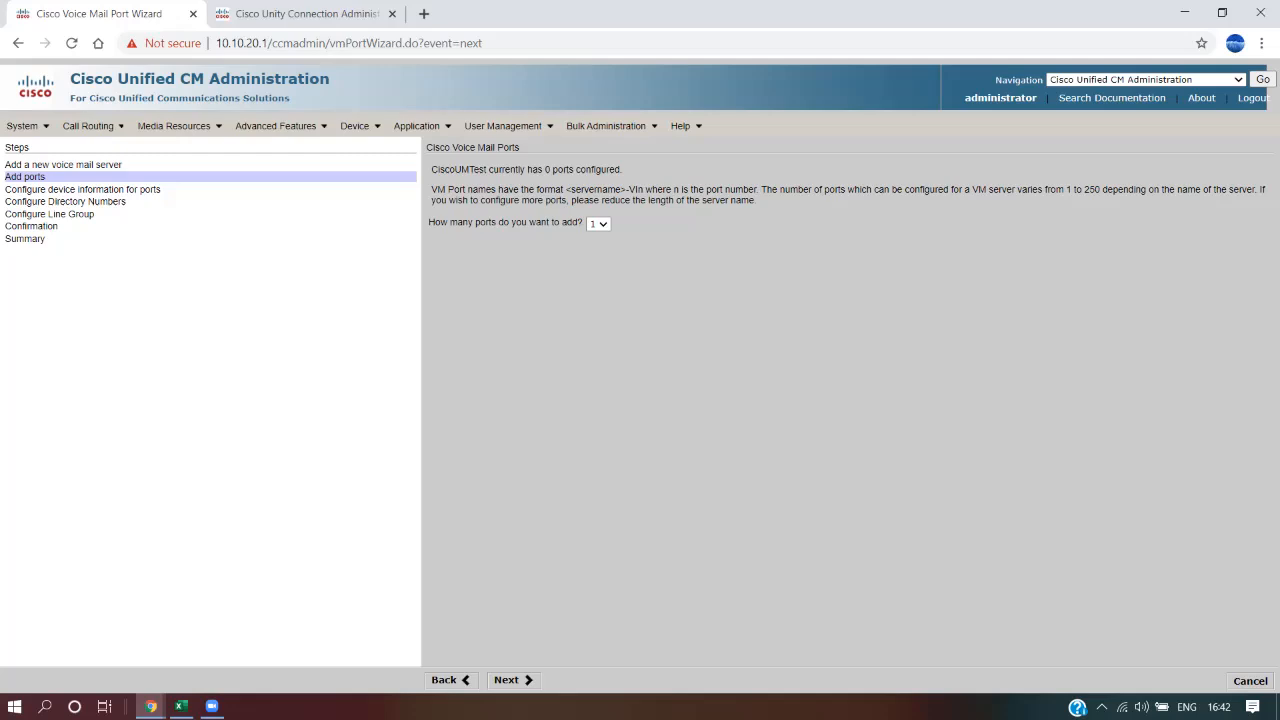
# Set the number of voice mail ports to add to 2 and continue
pyautogui.click(598, 224)
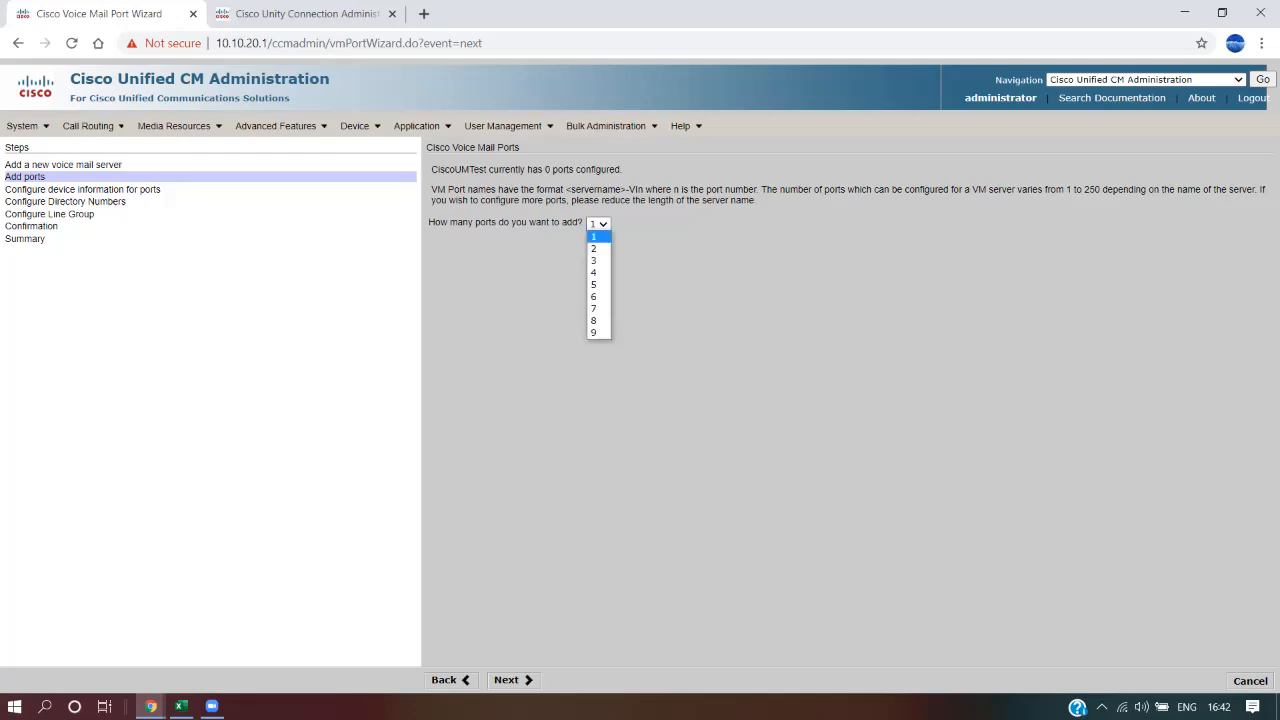
pyautogui.click(594, 249)
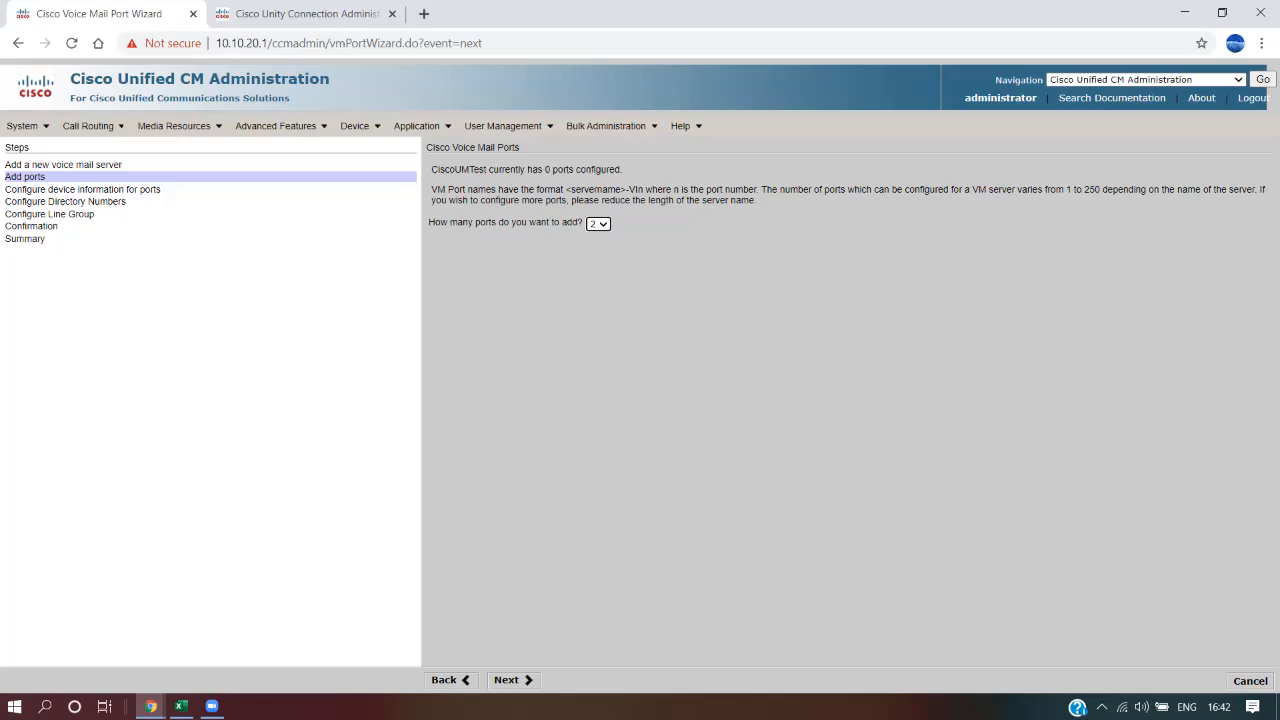
pyautogui.click(598, 224)
pyautogui.click(672, 298)
pyautogui.click(598, 224)
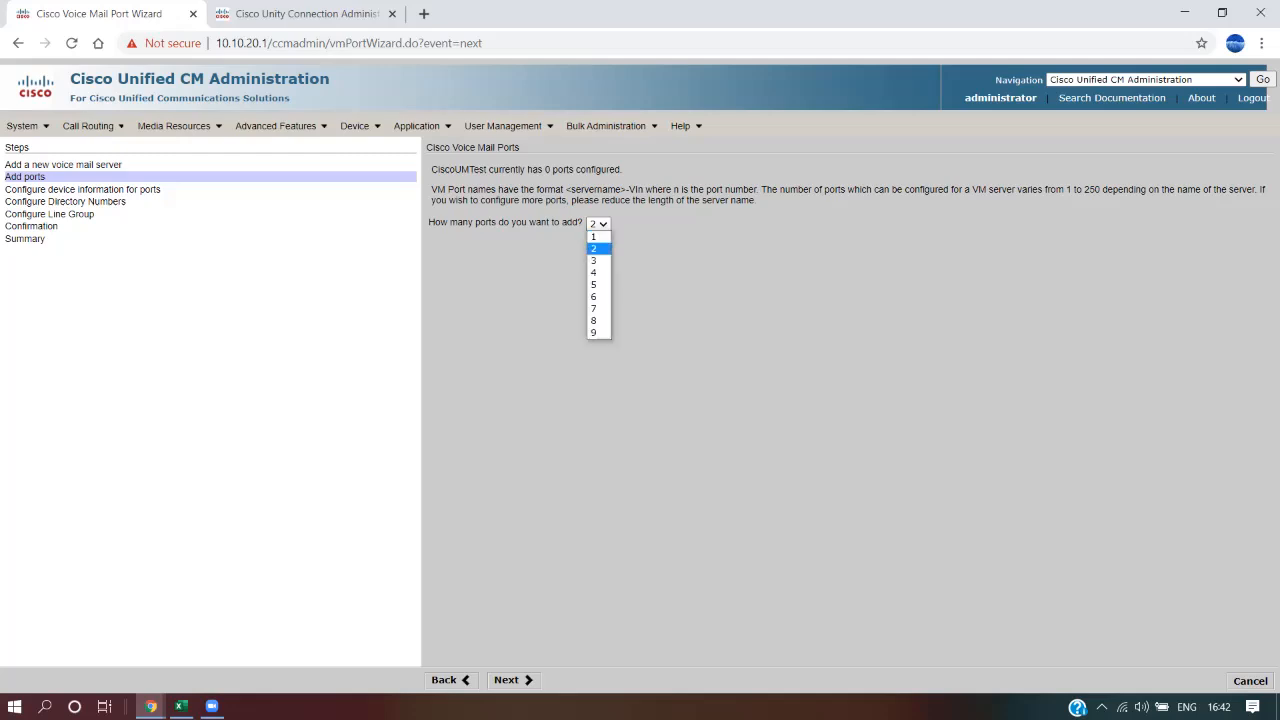
pyautogui.click(598, 248)
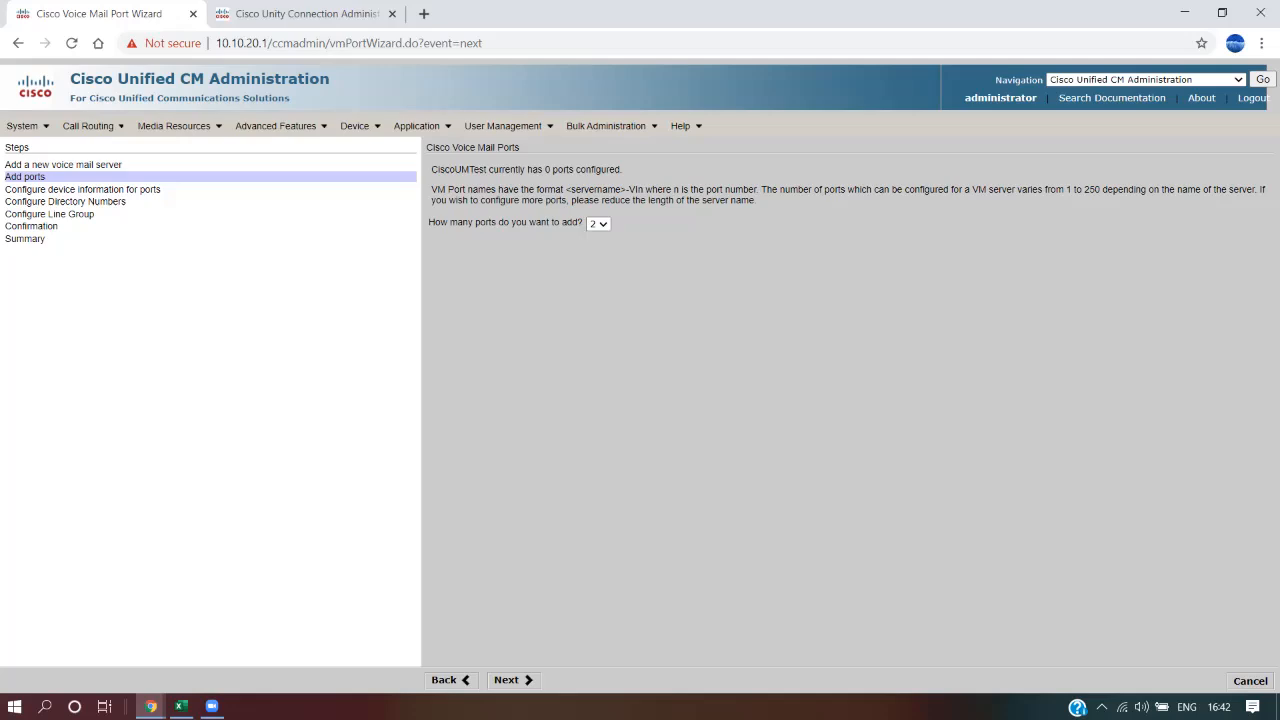
pyautogui.click(514, 681)
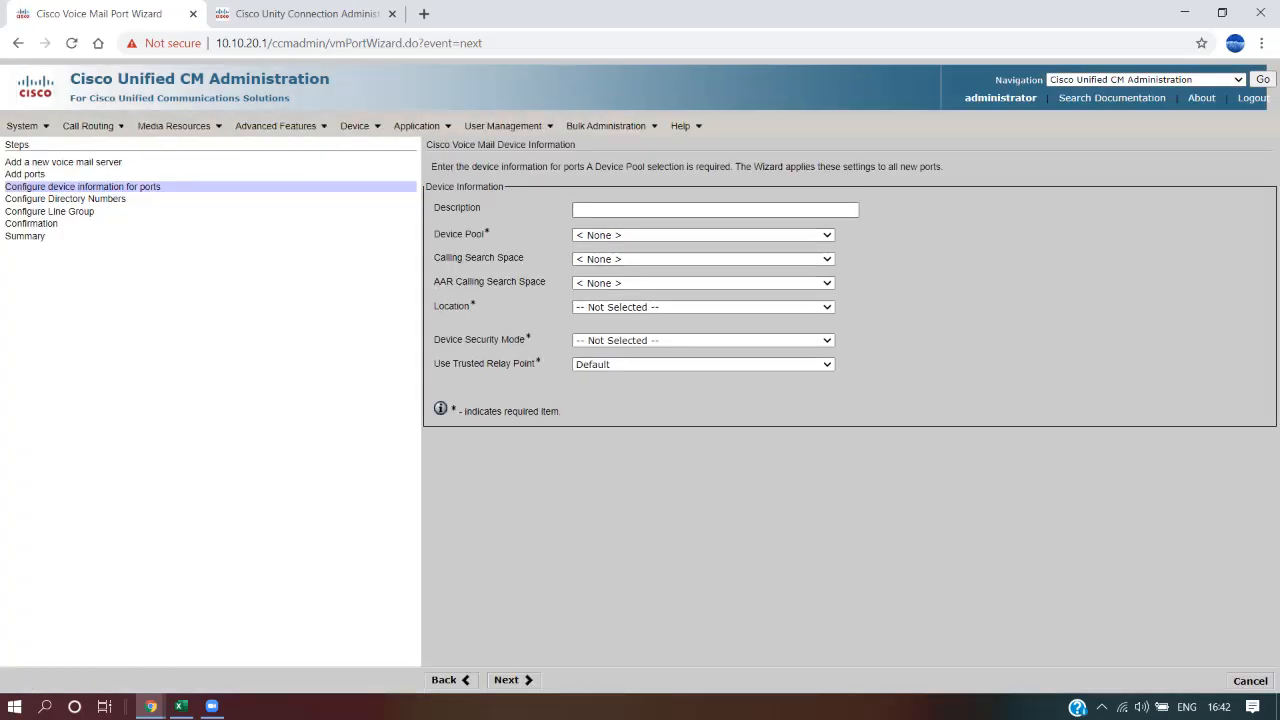
# Describe the ports as 'Voicemail Ports' and set the device pool to Default
pyautogui.click(715, 210)
pyautogui.write('Voicemail Ports')
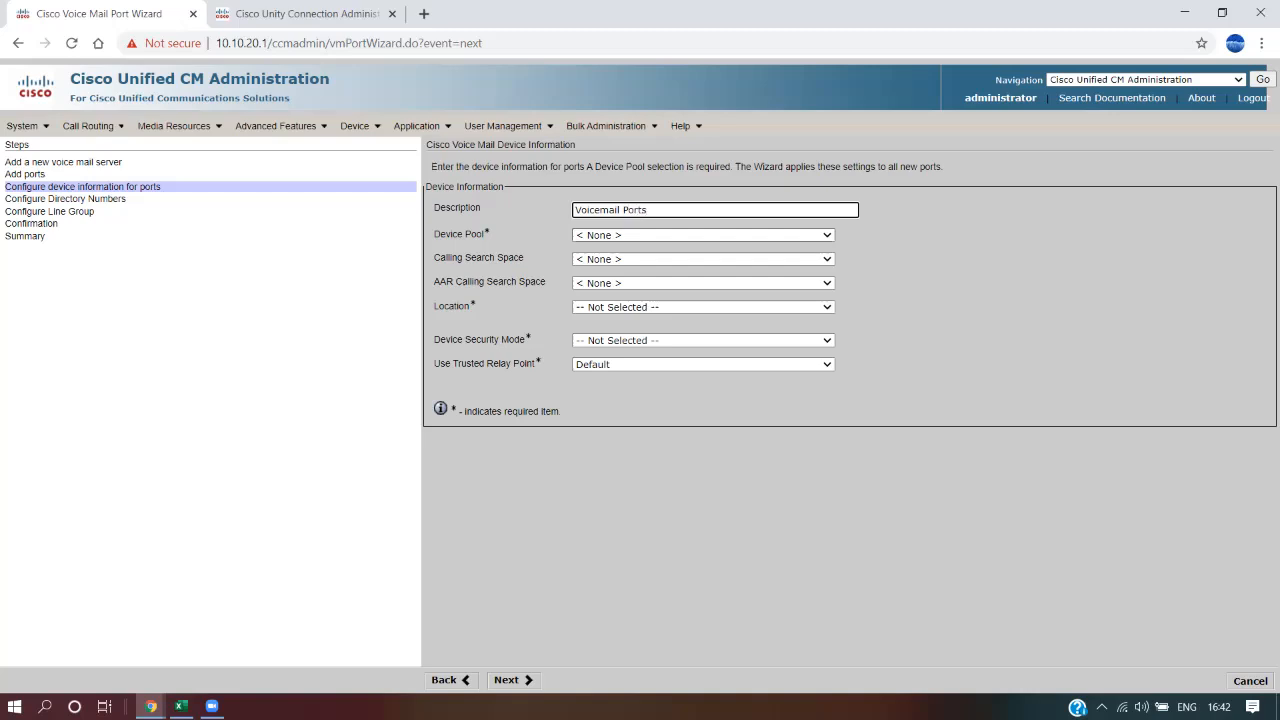
pyautogui.click(703, 235)
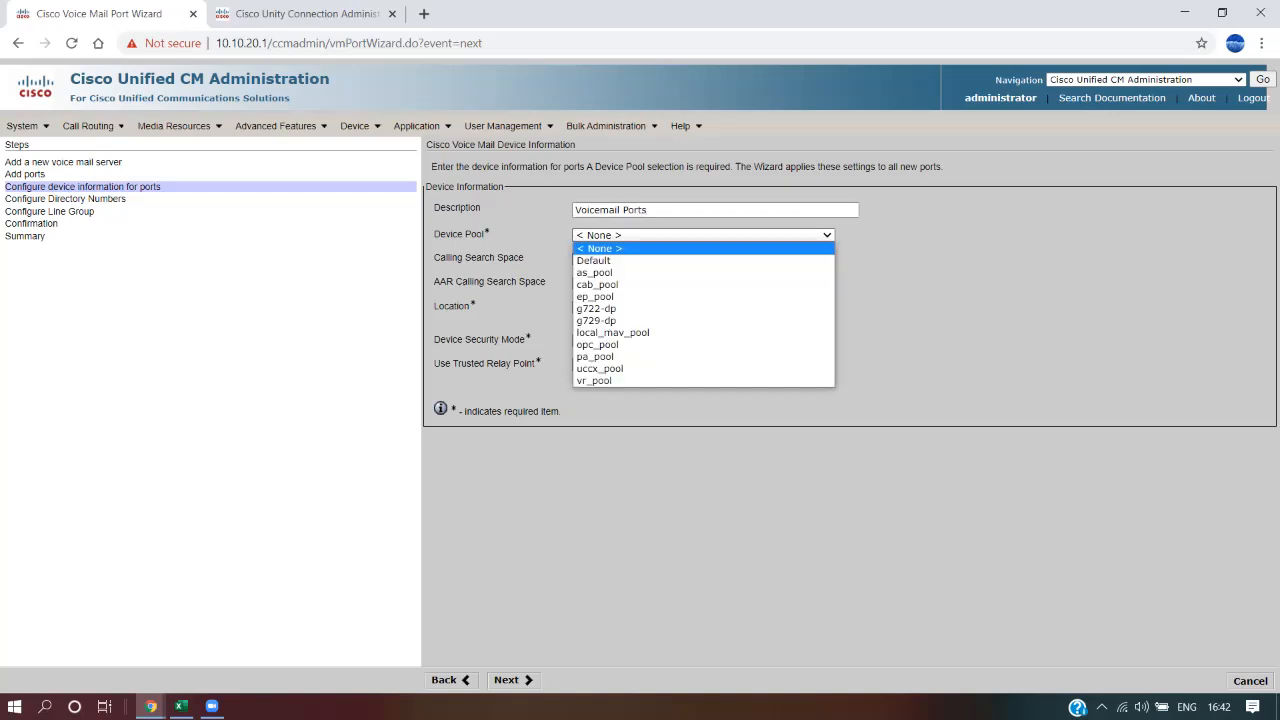
pyautogui.click(703, 261)
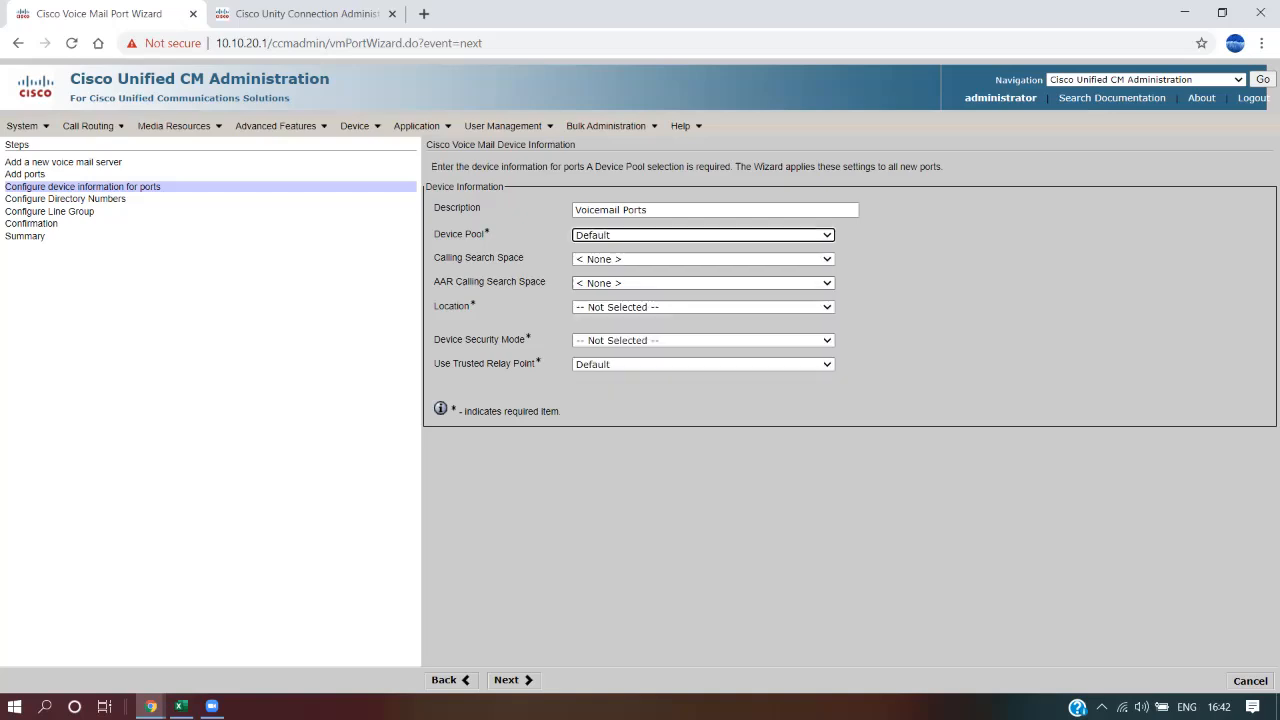
# Set location Hub_None and Non Secure Voice Mail Port security, then continue
pyautogui.click(703, 307)
pyautogui.click(703, 333)
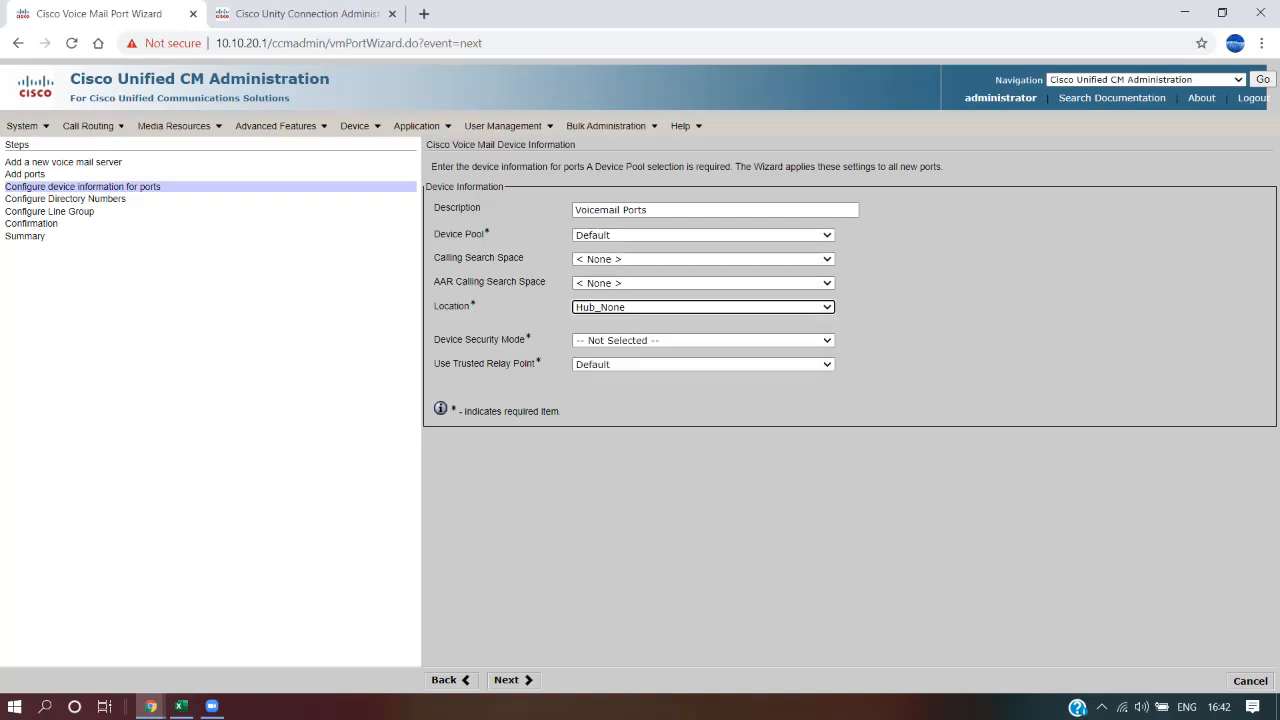
pyautogui.click(703, 340)
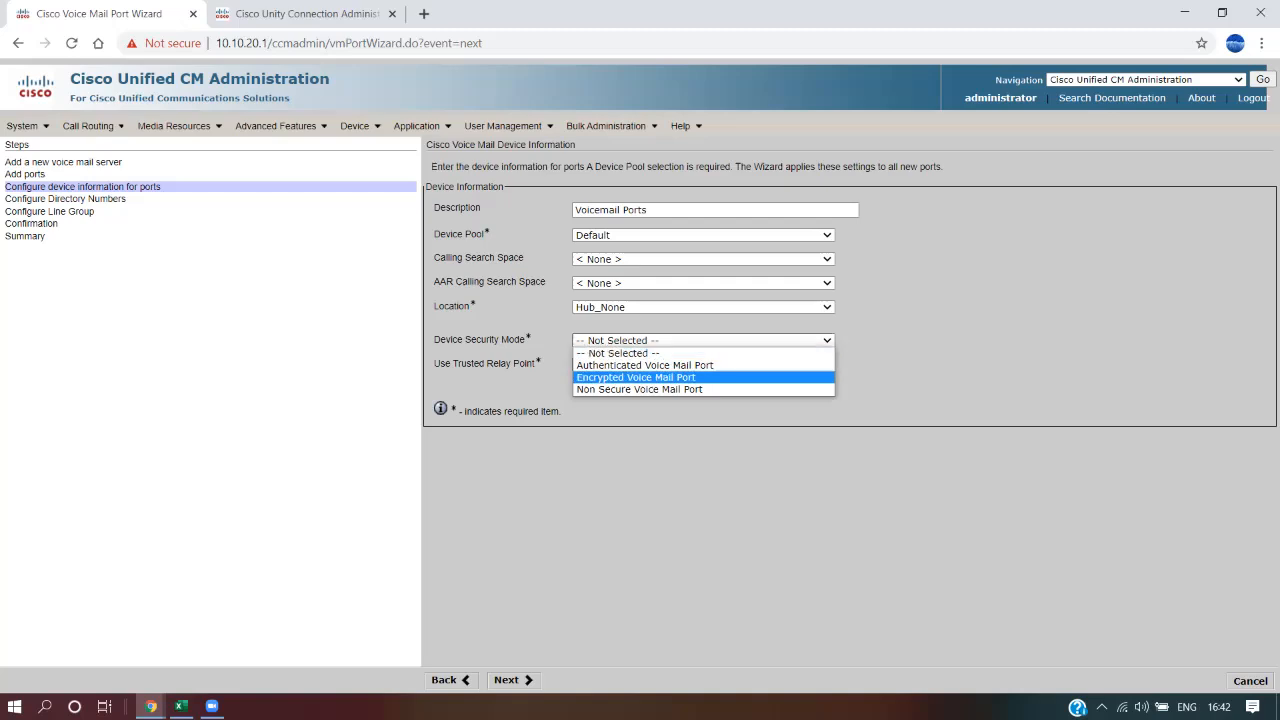
pyautogui.click(639, 389)
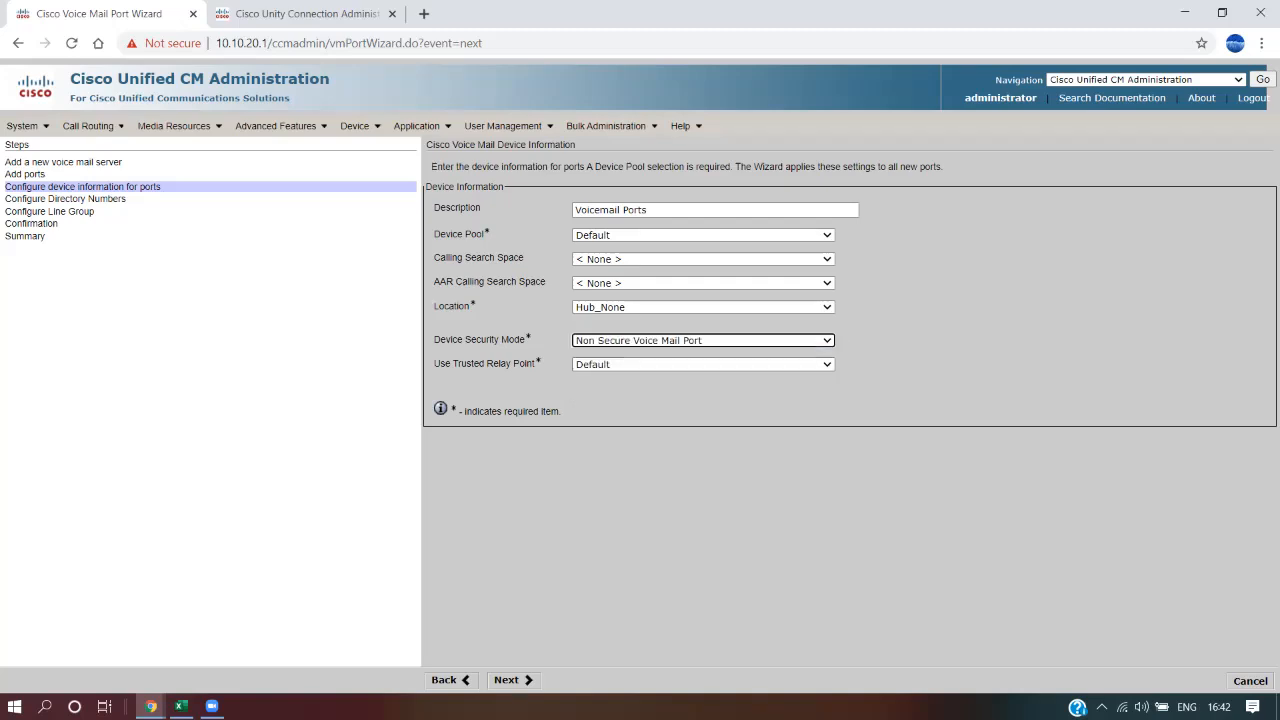
pyautogui.click(703, 340)
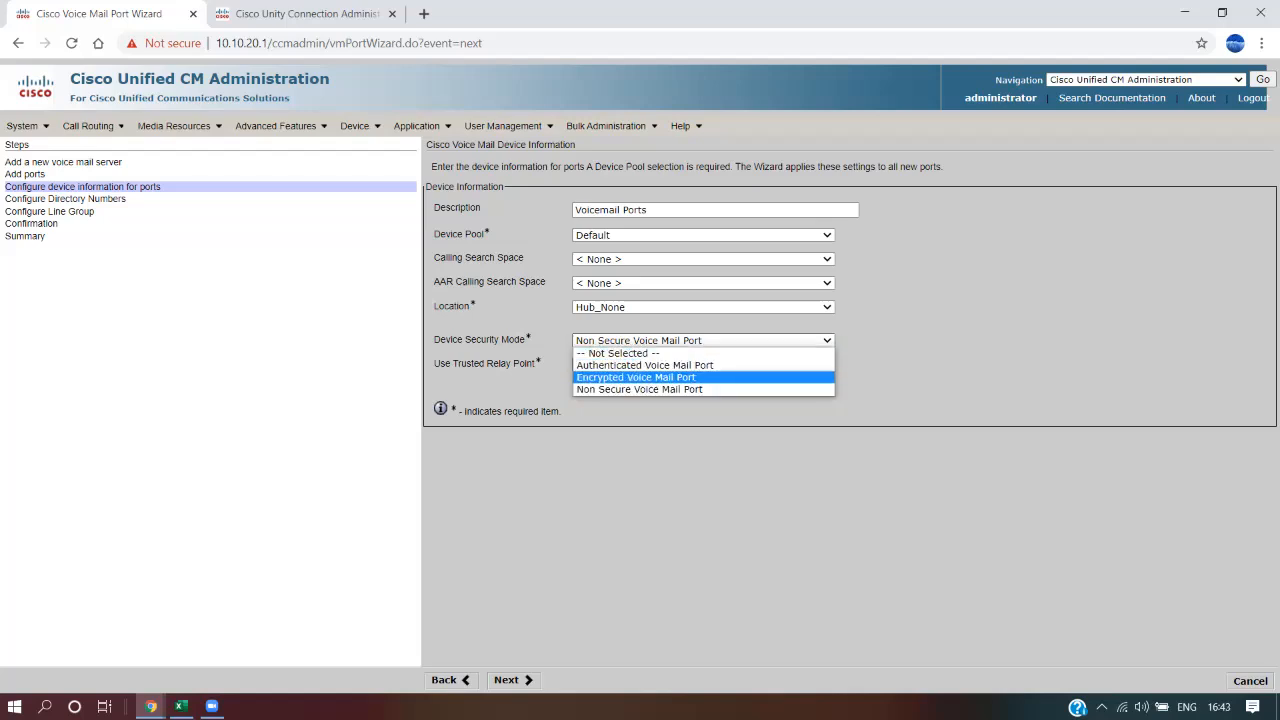
pyautogui.click(640, 389)
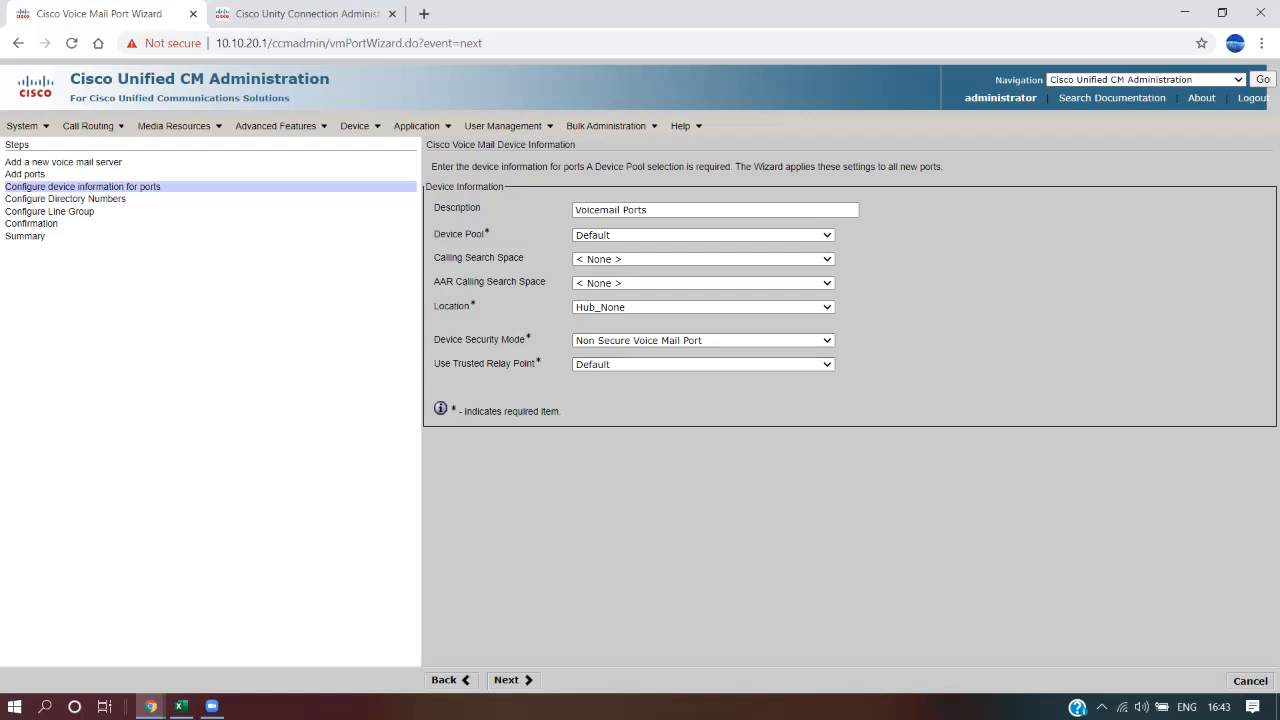
pyautogui.click(512, 679)
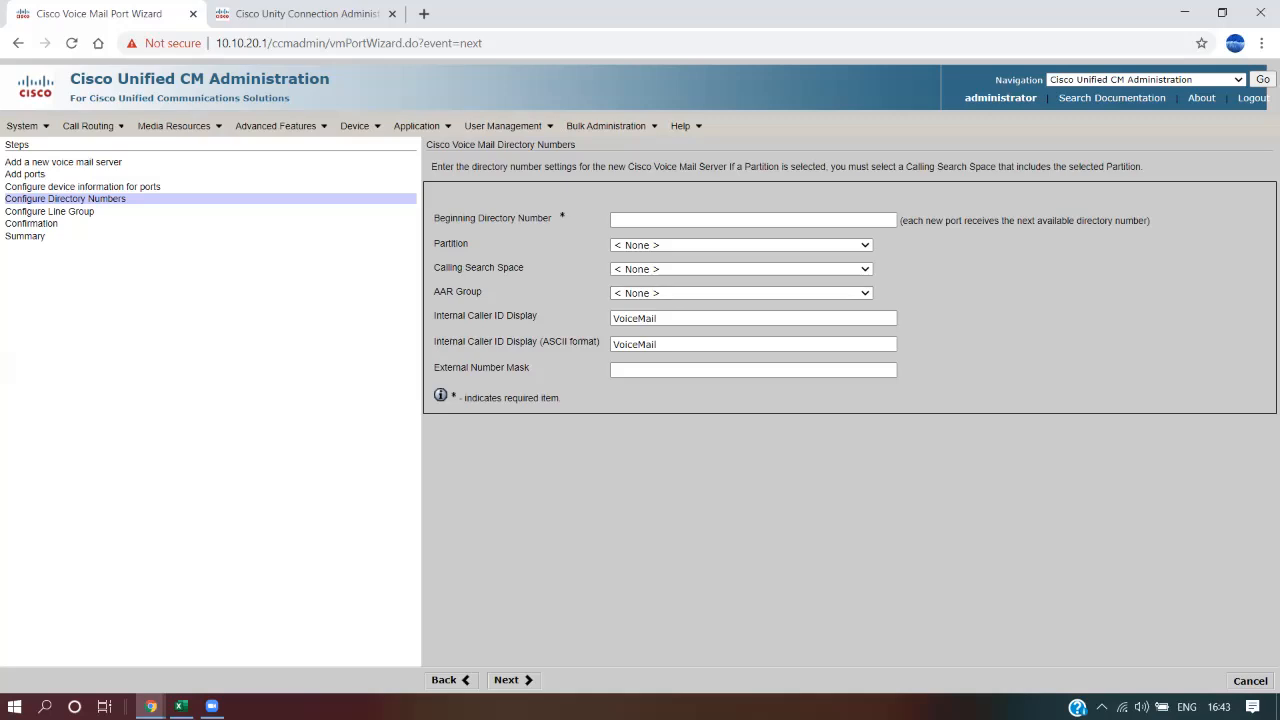
# Enter 5001 as the beginning directory number
pyautogui.click(753, 220)
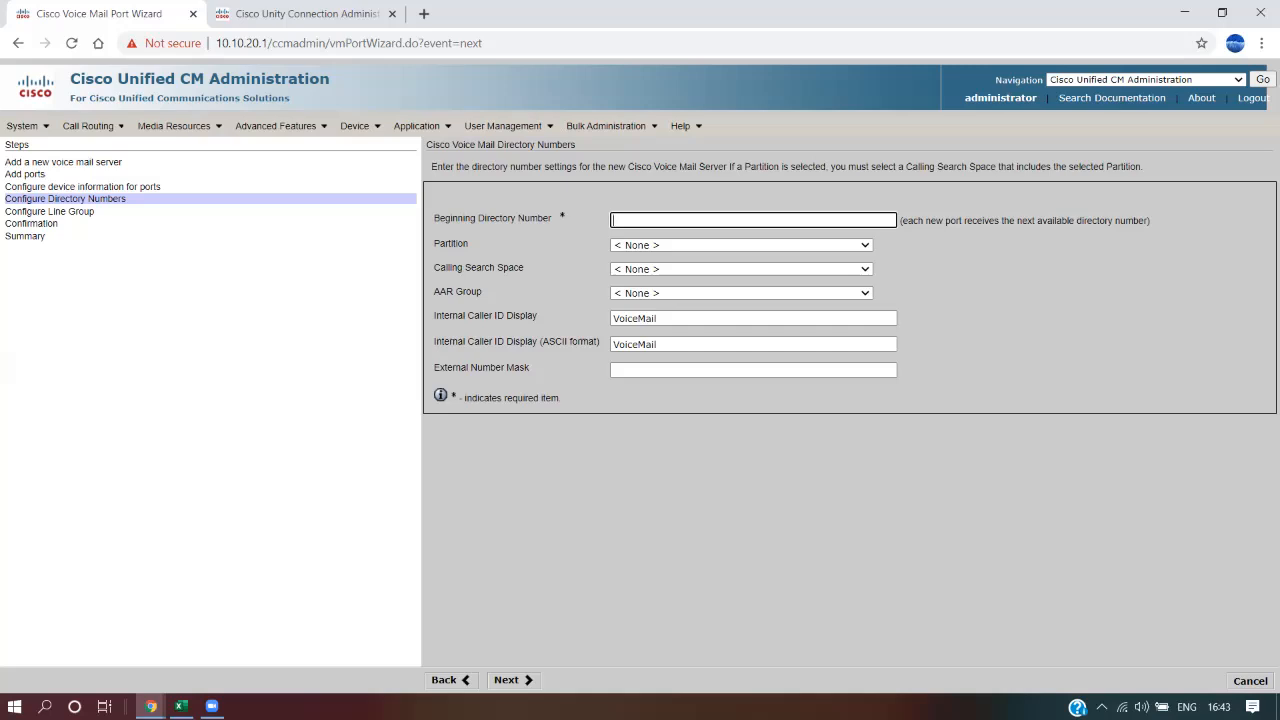
pyautogui.moveTo(5, 174); pyautogui.dragTo(127, 199)
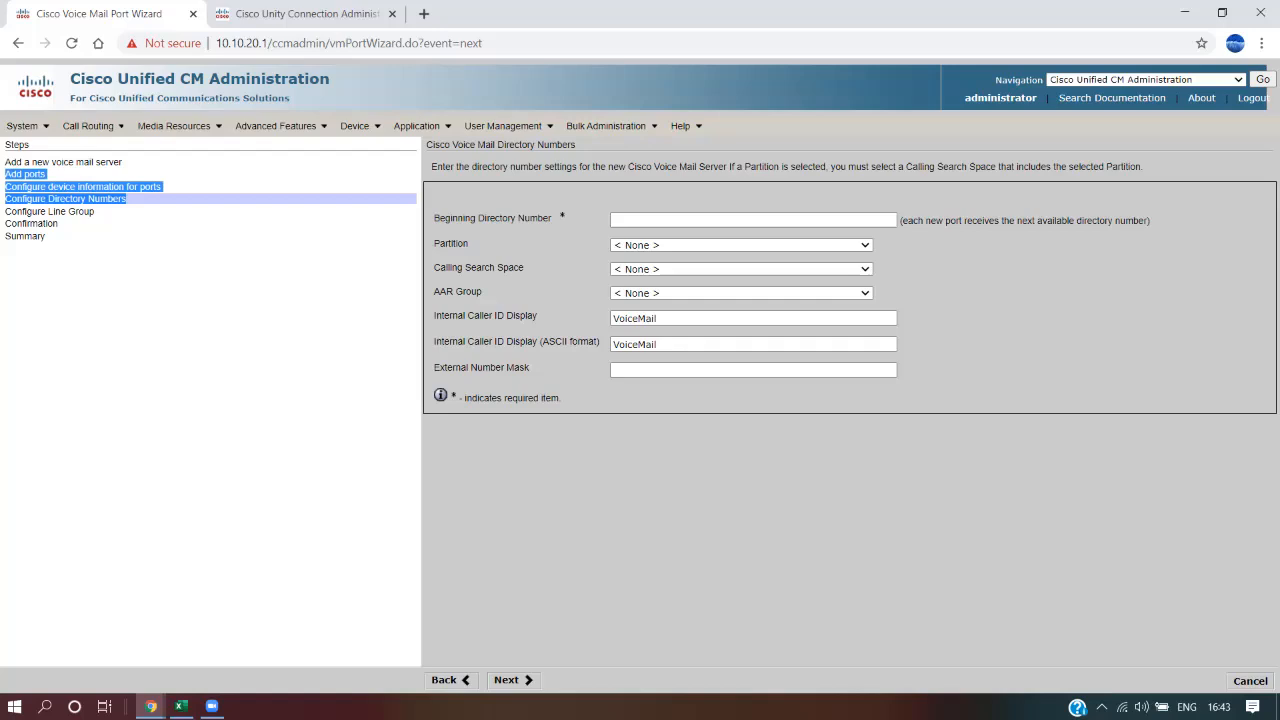
pyautogui.click(753, 220)
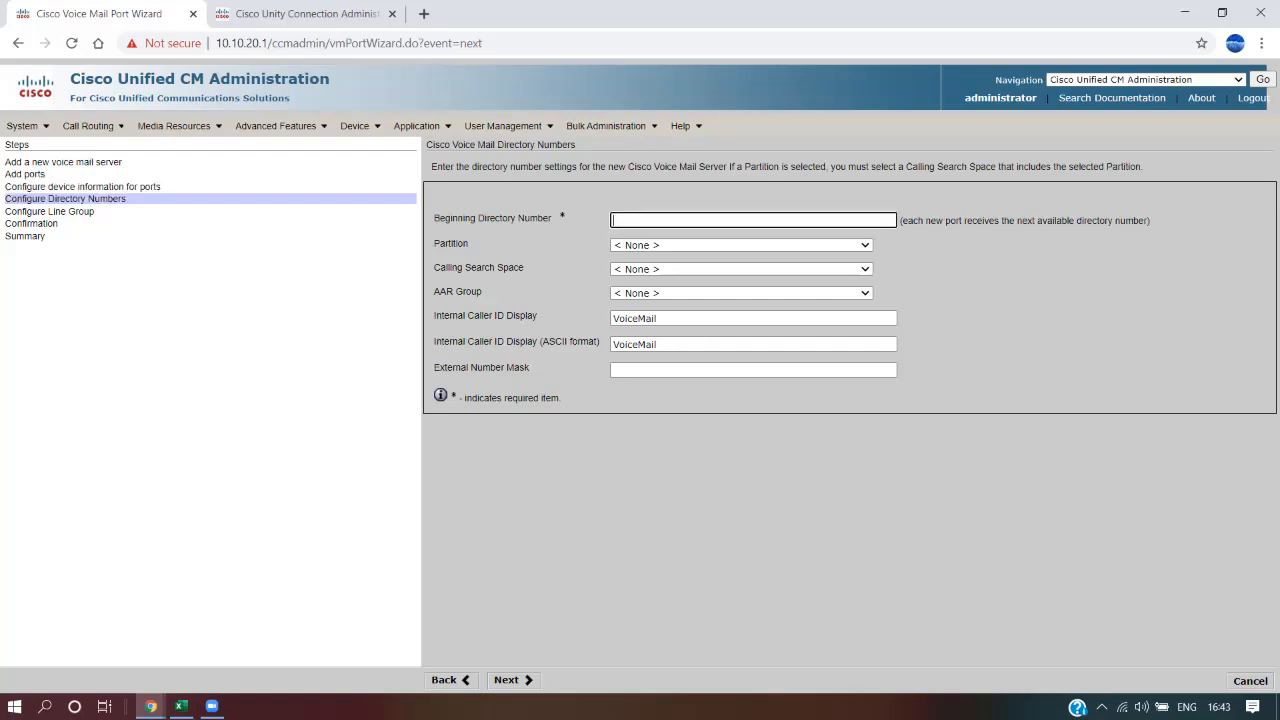
pyautogui.write('5001')
# Set both internal caller ID displays to 'VoiceMail Test' and submit the directory numbers
pyautogui.click(660, 318)
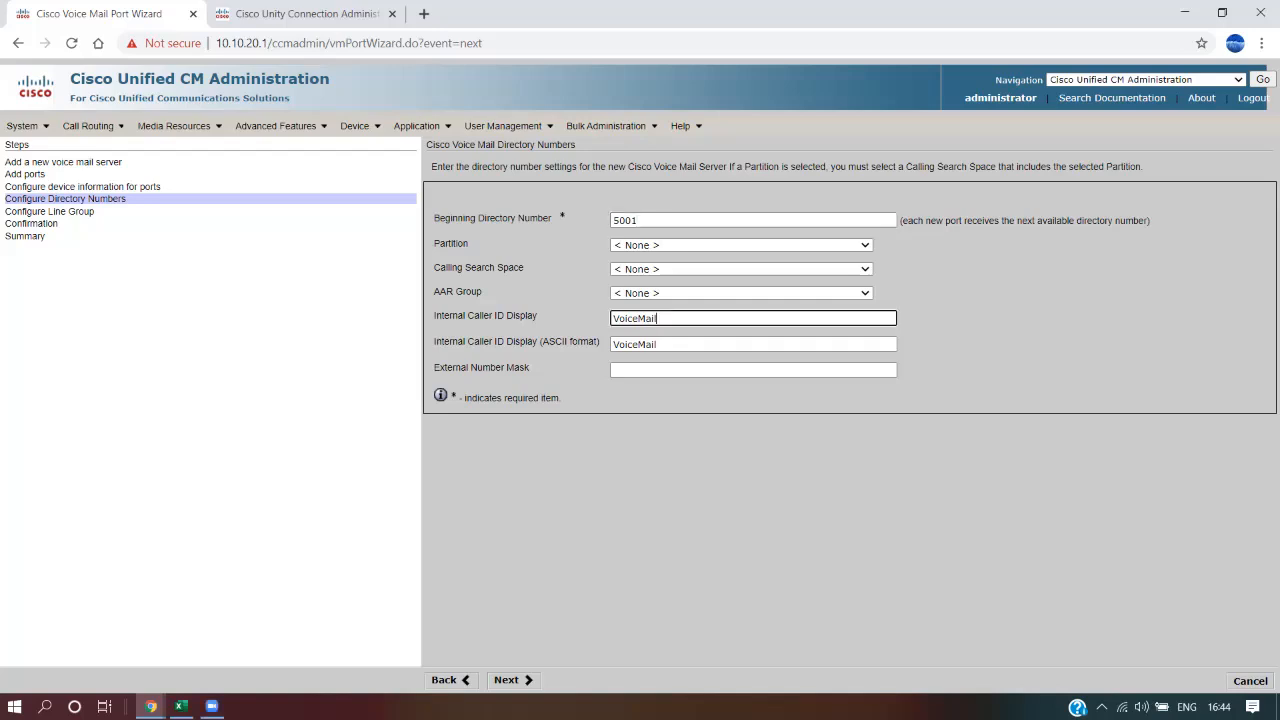
pyautogui.write('Test')
pyautogui.hotkey('ctrl', 'a')
pyautogui.hotkey('ctrl', 'c')
pyautogui.press('Tab')
pyautogui.hotkey('ctrl', 'v')
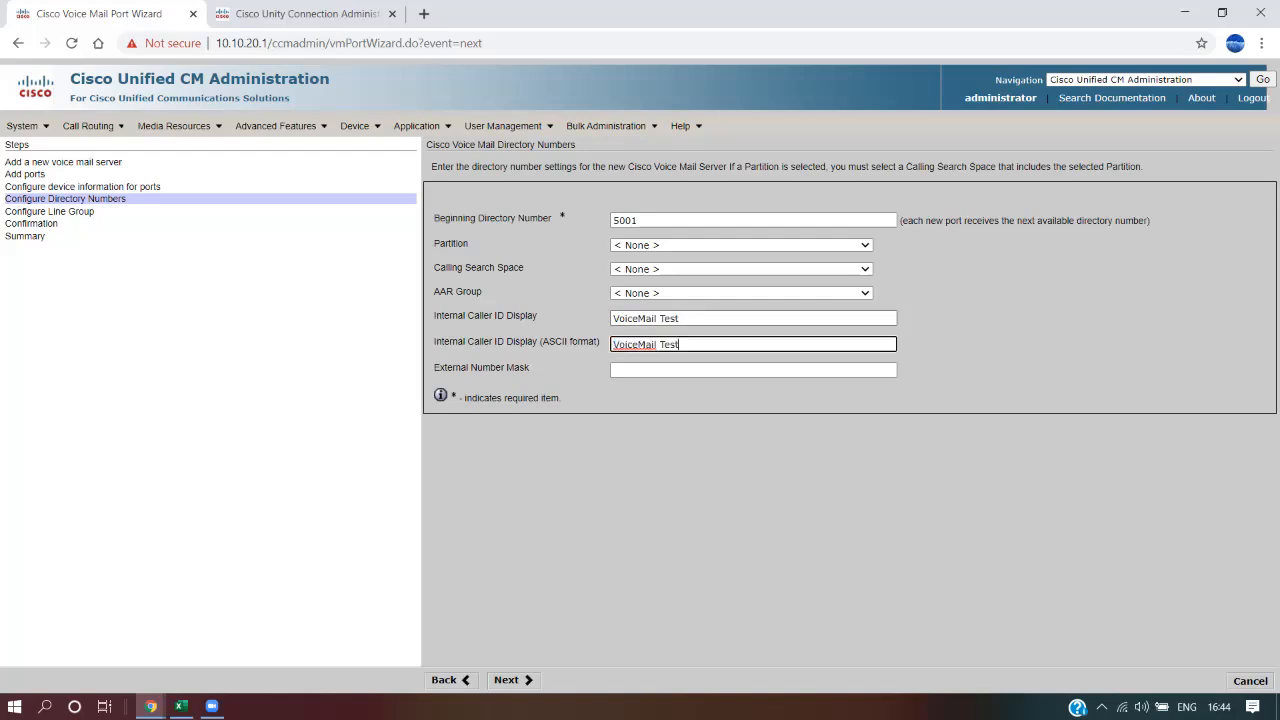
pyautogui.click(513, 680)
pyautogui.click(513, 680)
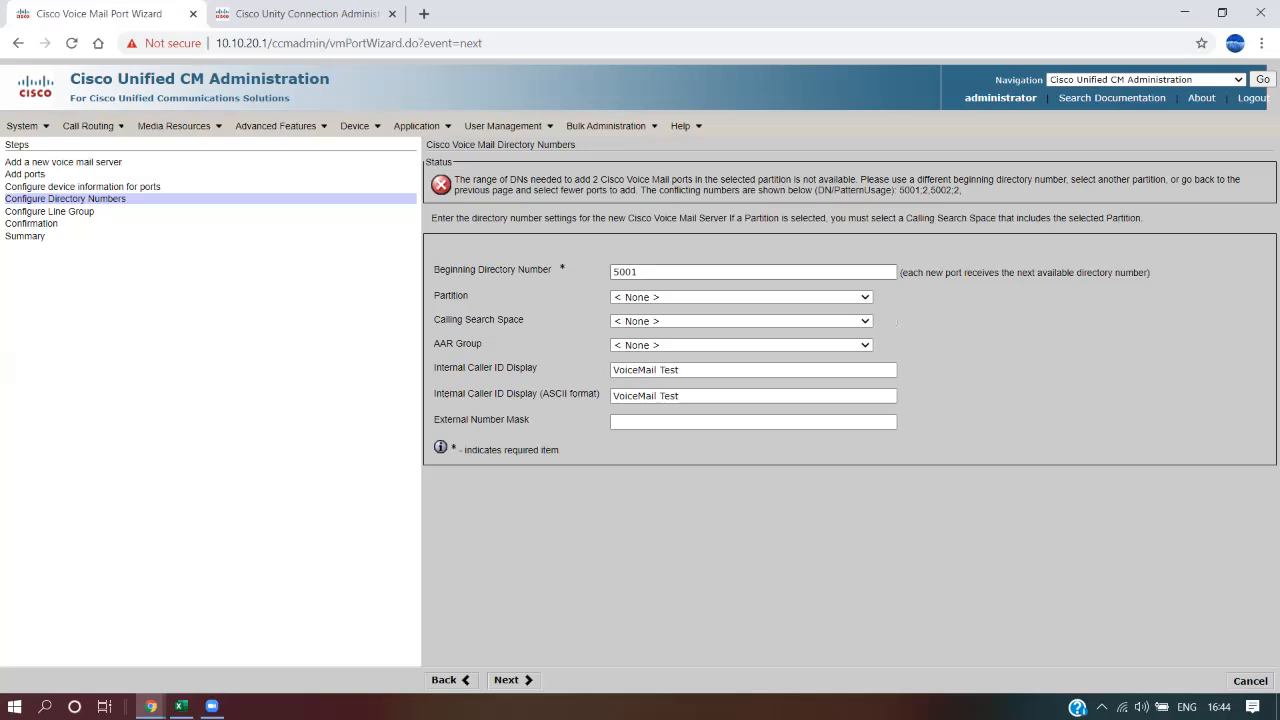
# Replace the rejected beginning directory number with 9001 and continue to the line group step
pyautogui.click(640, 272)
pyautogui.hotkey('ctrl', 'a')
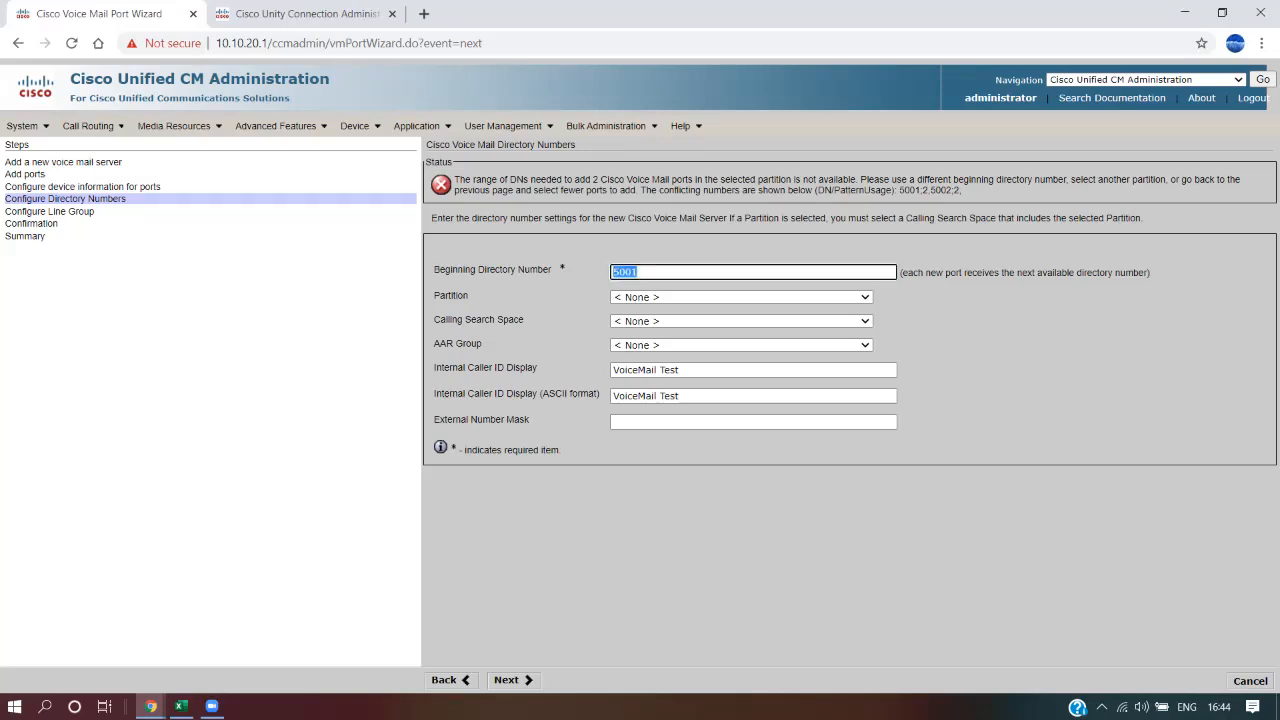
pyautogui.write('9001')
pyautogui.click(510, 680)
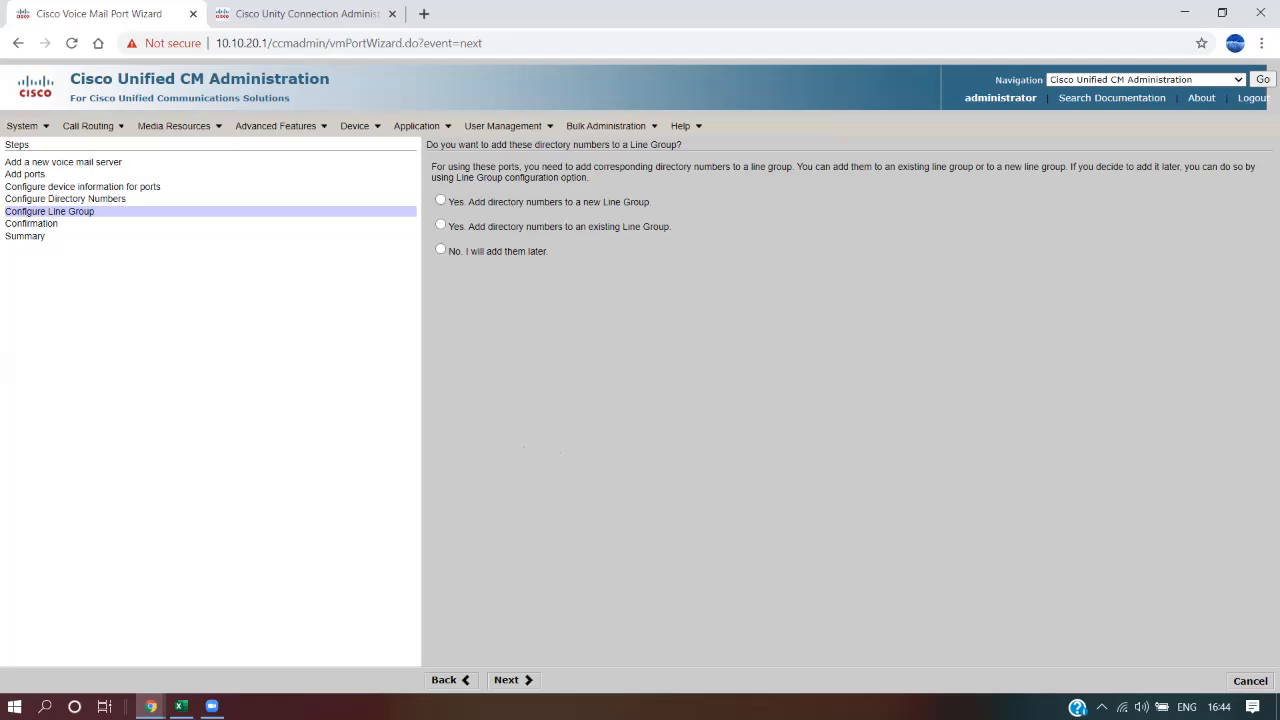
pyautogui.moveTo(128, 199); pyautogui.dragTo(100, 199)
pyautogui.click(110, 201)
# In Excel, highlight the CUCM steps from Voicemail Port through Hunt Pilot
pyautogui.click(180, 706)
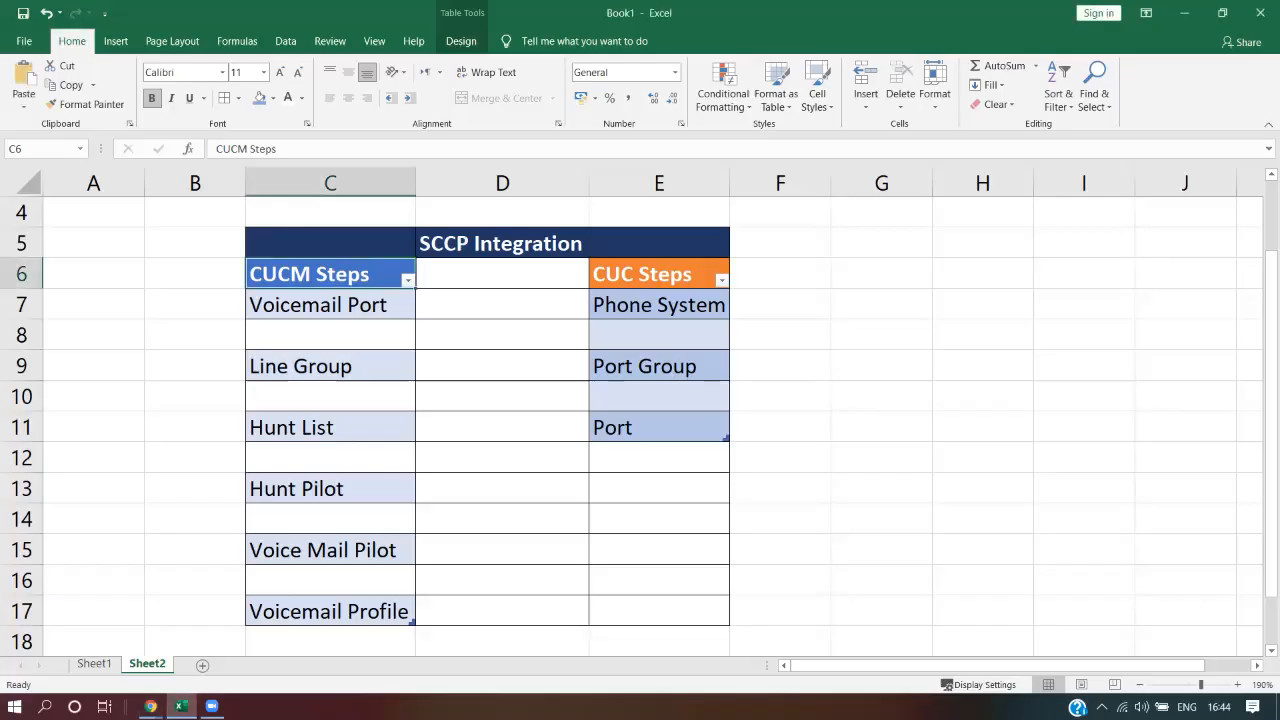
pyautogui.click(330, 305)
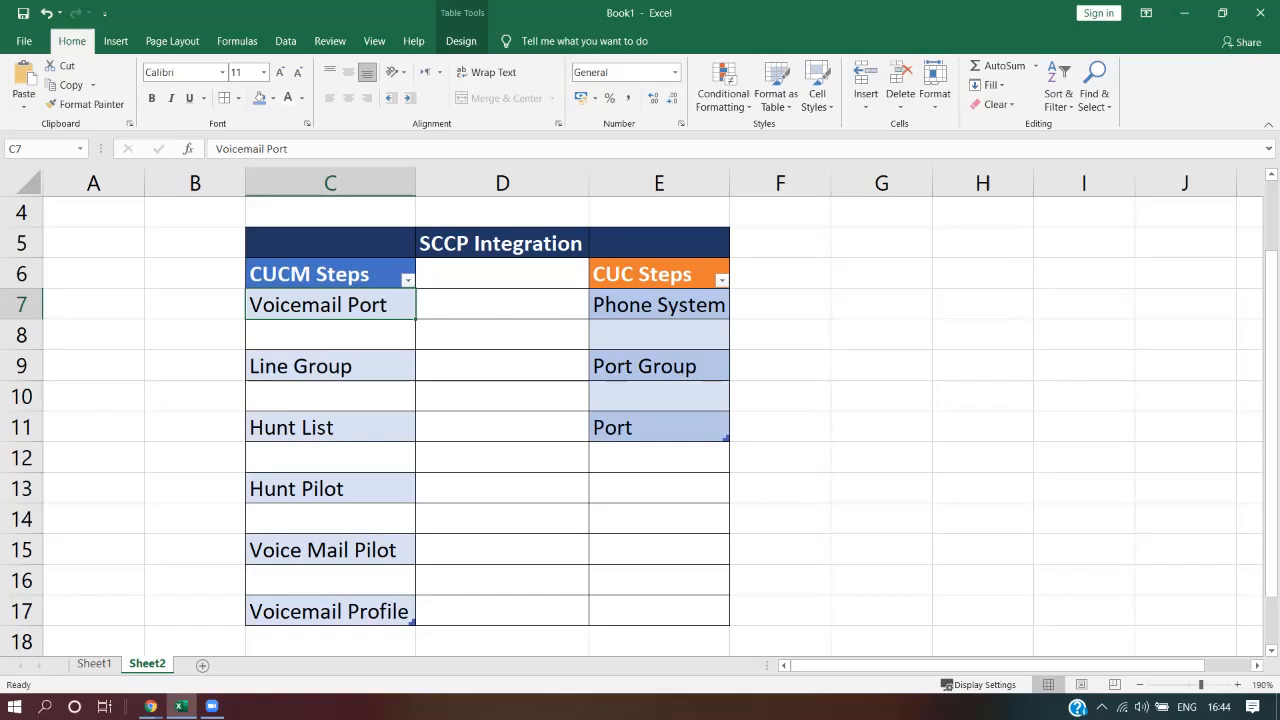
pyautogui.click(330, 366)
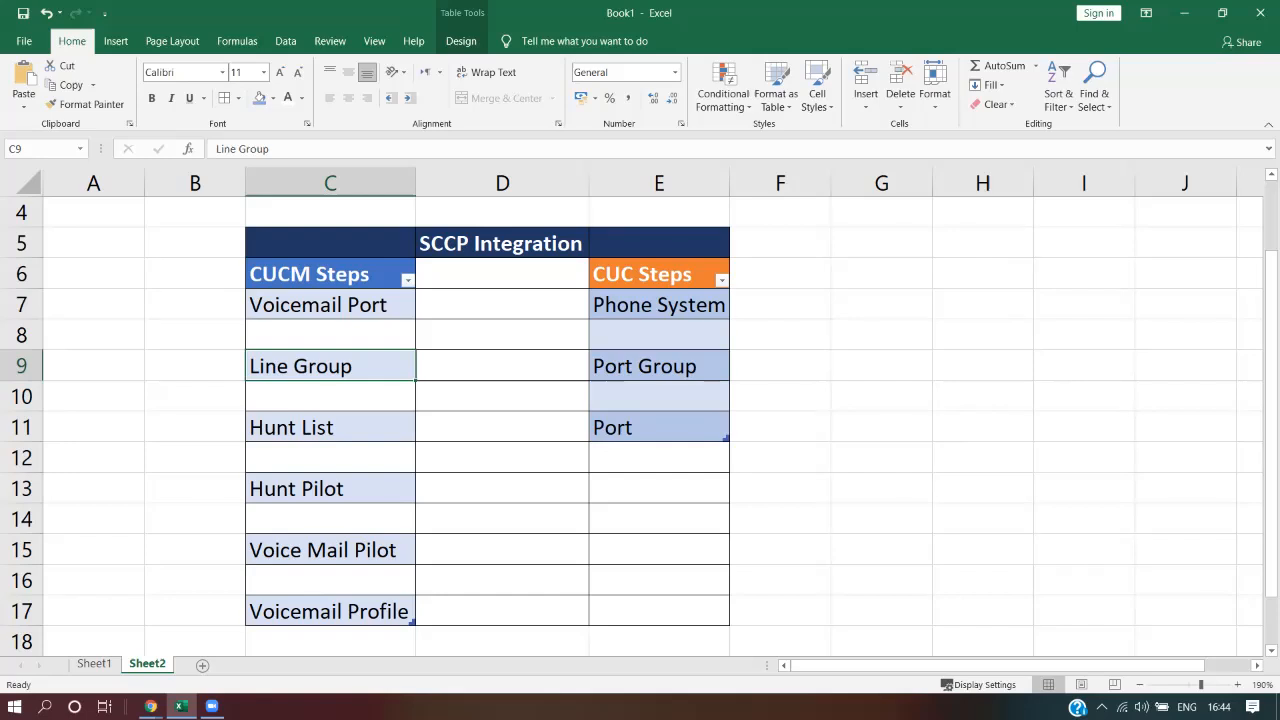
pyautogui.click(330, 305)
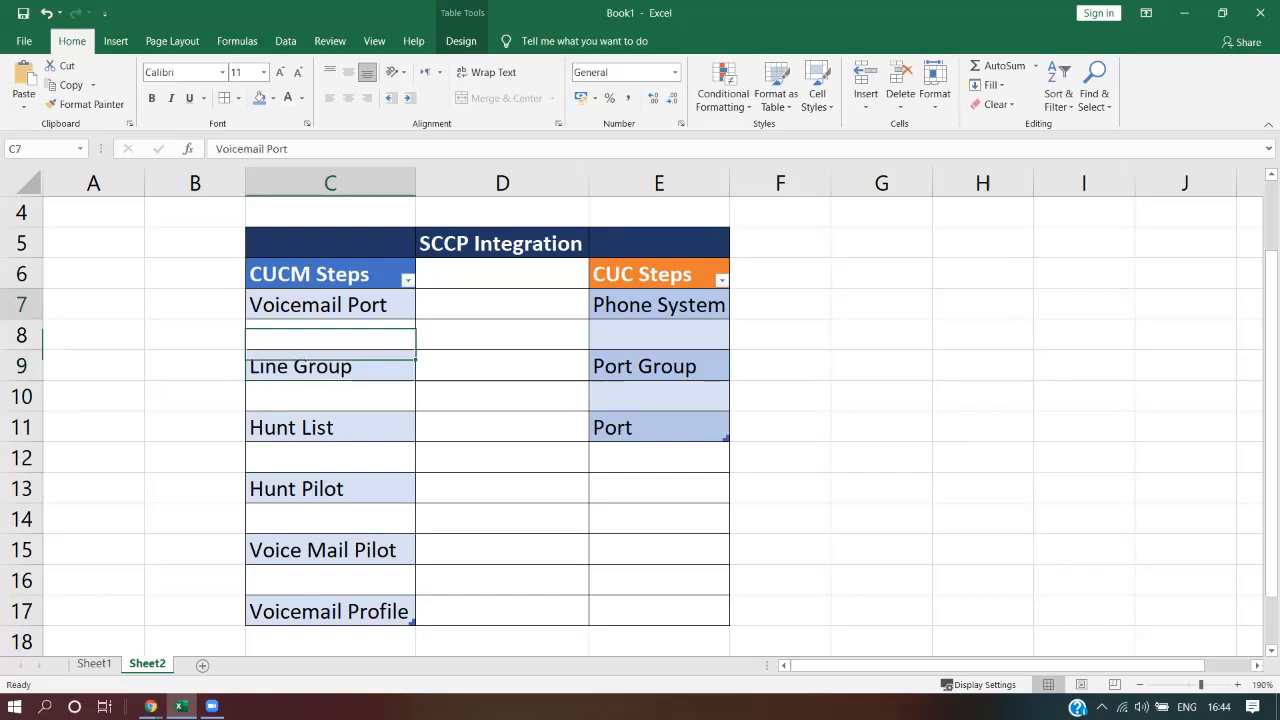
pyautogui.click(330, 366)
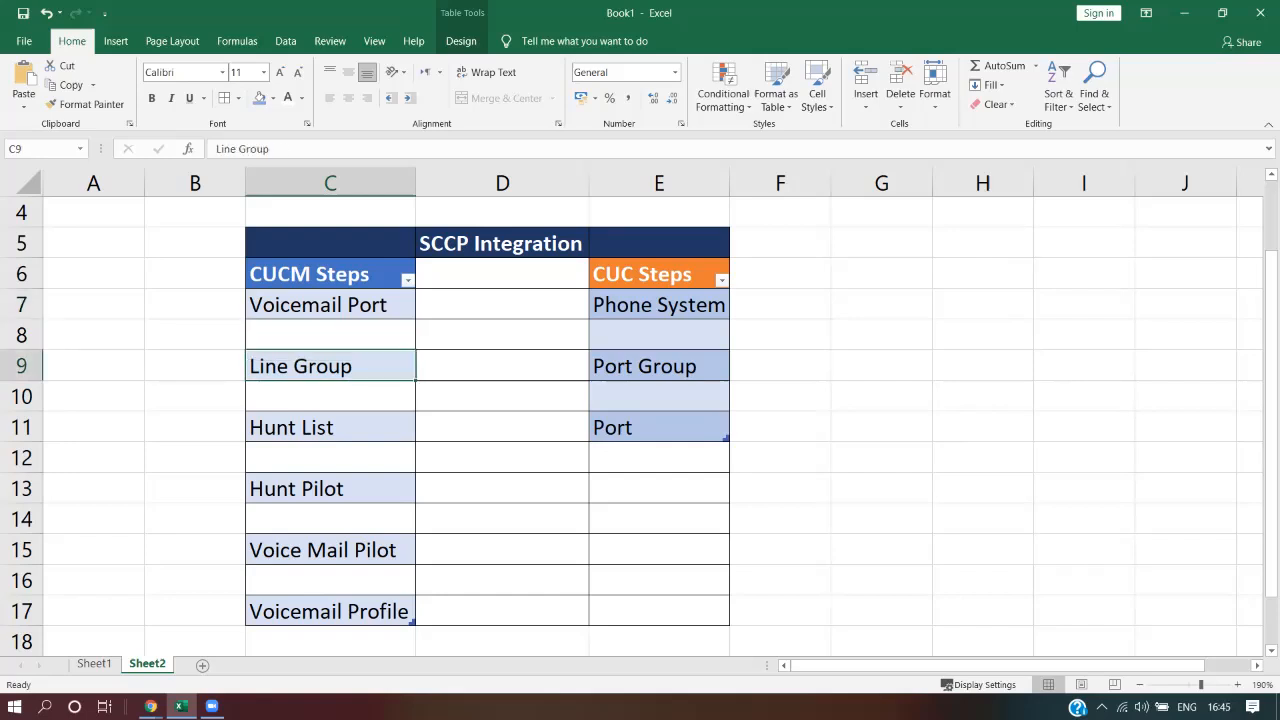
pyautogui.moveTo(330, 305); pyautogui.dragTo(330, 488)
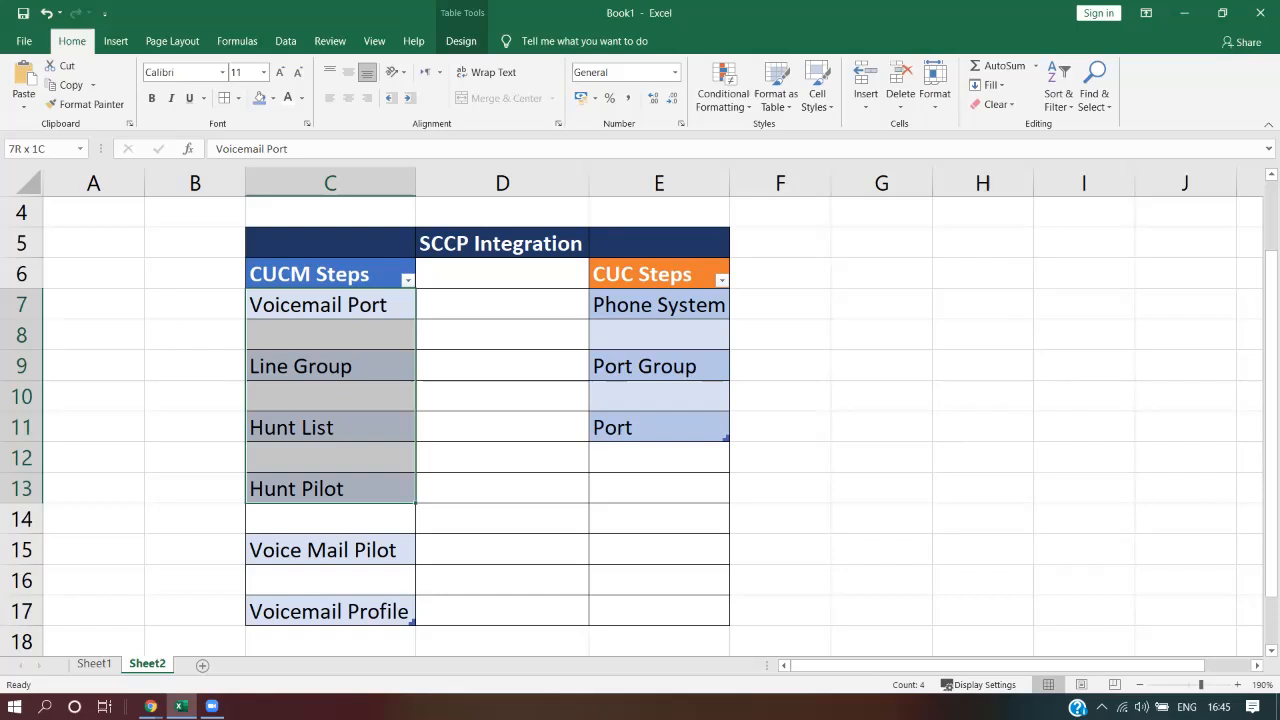
pyautogui.click(330, 366)
# Back in the voice mail port wizard, choose to add the directory numbers to a new line group
pyautogui.moveTo(150, 706)
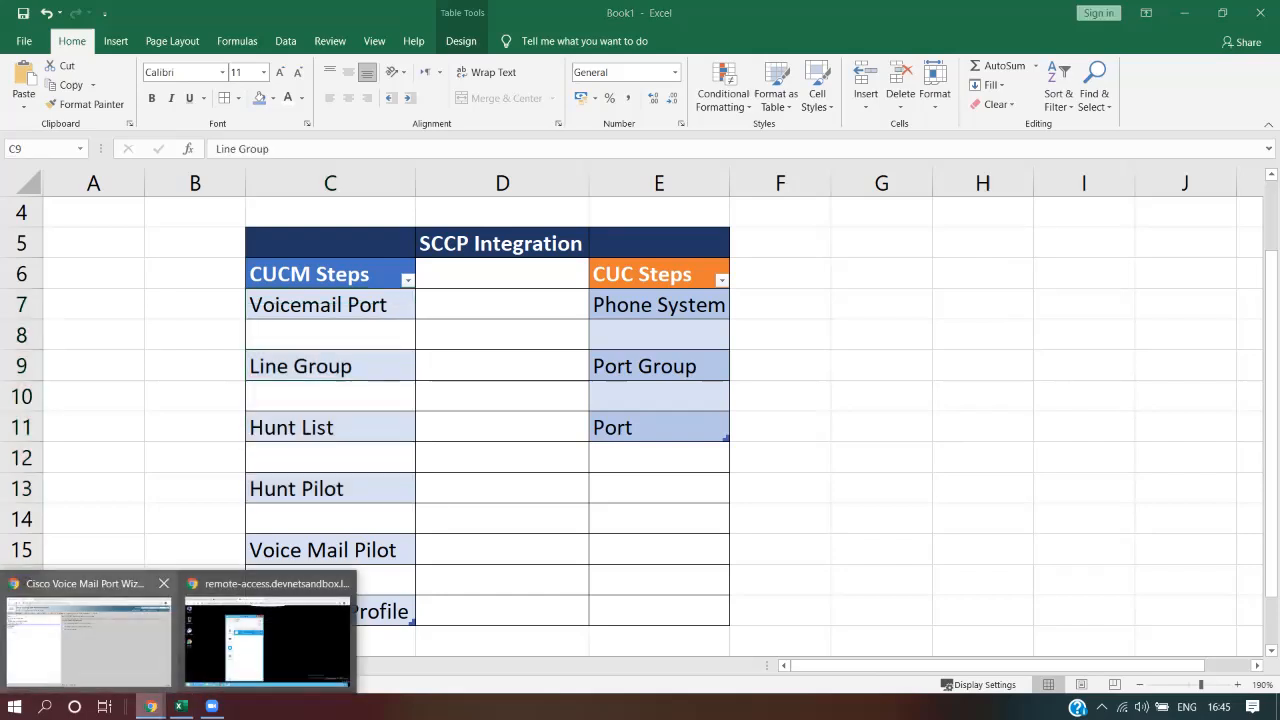
pyautogui.click(85, 668)
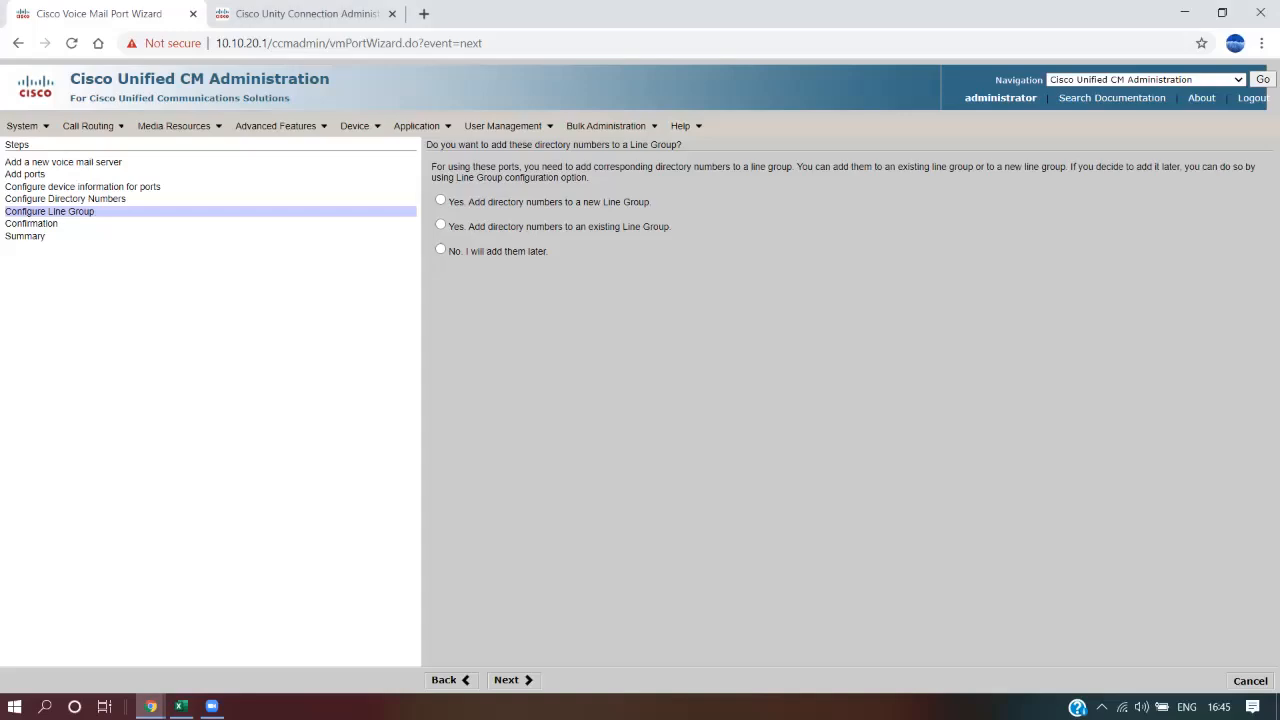
pyautogui.click(440, 200)
pyautogui.moveTo(589, 227); pyautogui.dragTo(672, 228)
pyautogui.click(672, 232)
pyautogui.moveTo(455, 251); pyautogui.dragTo(549, 252)
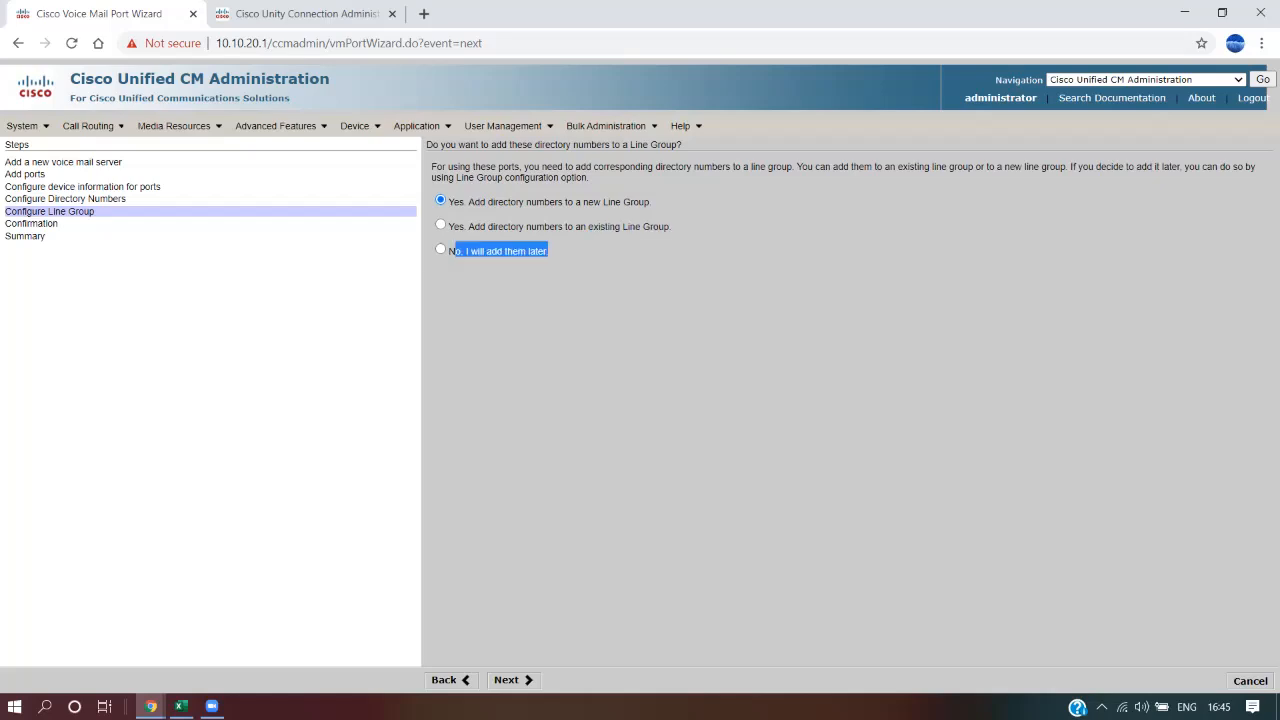
pyautogui.click(508, 284)
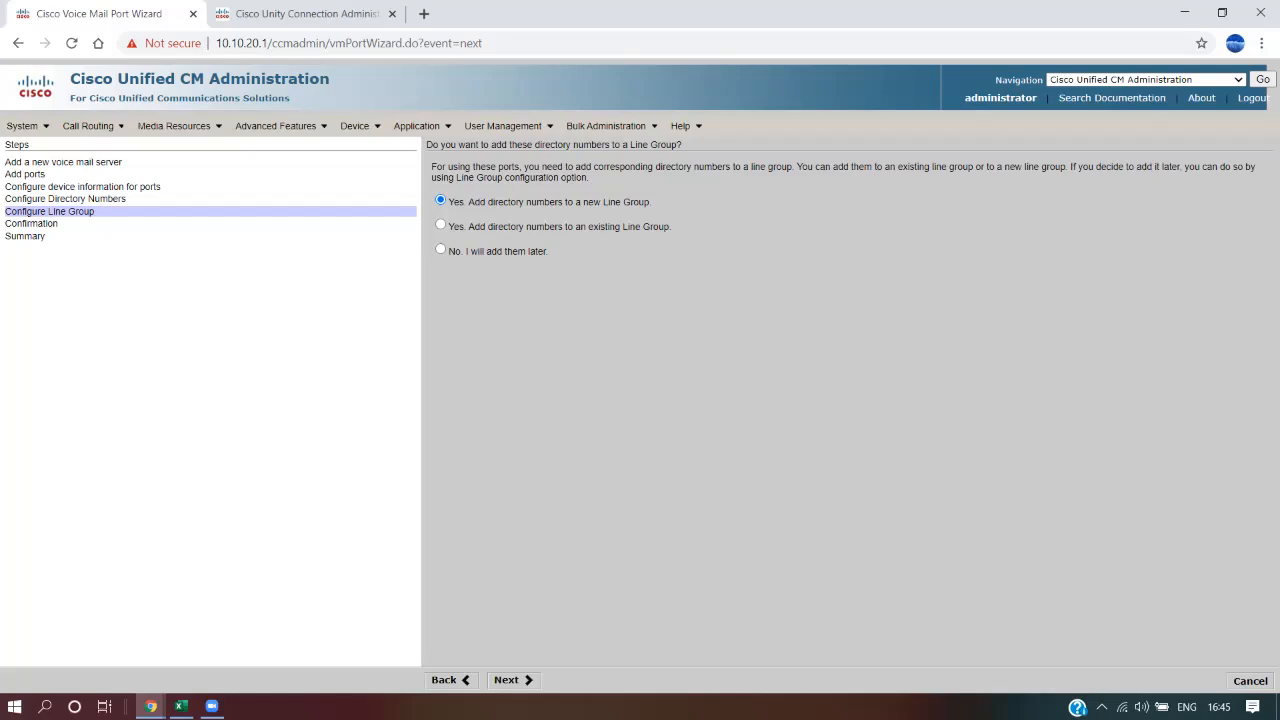
pyautogui.click(507, 680)
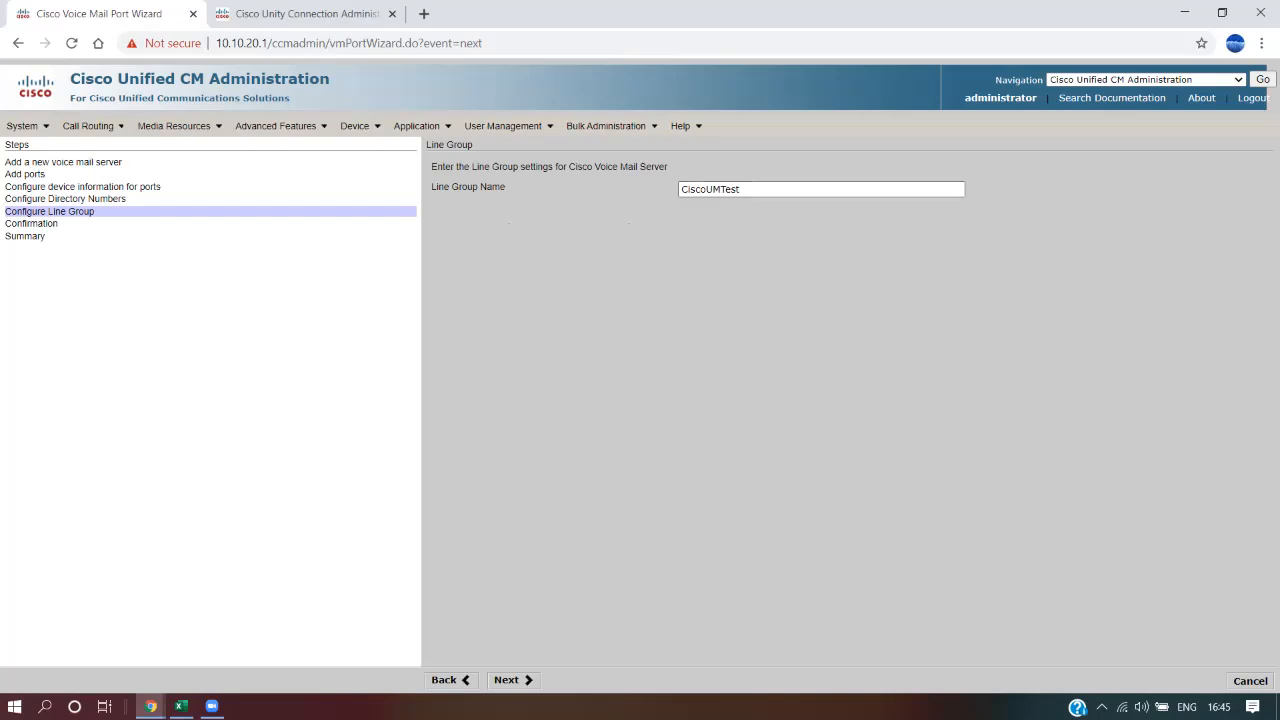
# Keep the line group name CiscoUMTest and continue to the confirmation page
pyautogui.doubleClick(738, 189)
pyautogui.click(760, 260)
pyautogui.click(514, 680)
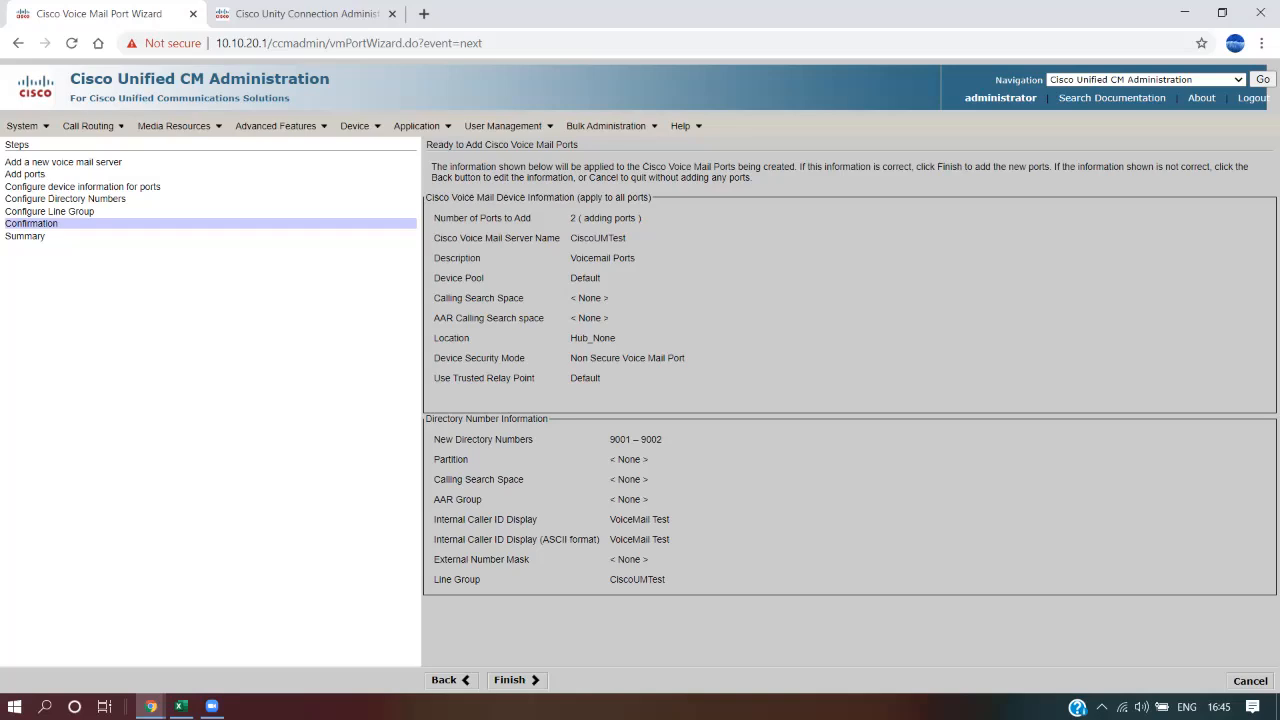
# Check the summary (2 ports, numbers 9001–9002, line group CiscoUMTest) and finish creating the ports
pyautogui.moveTo(433, 218); pyautogui.dragTo(641, 218)
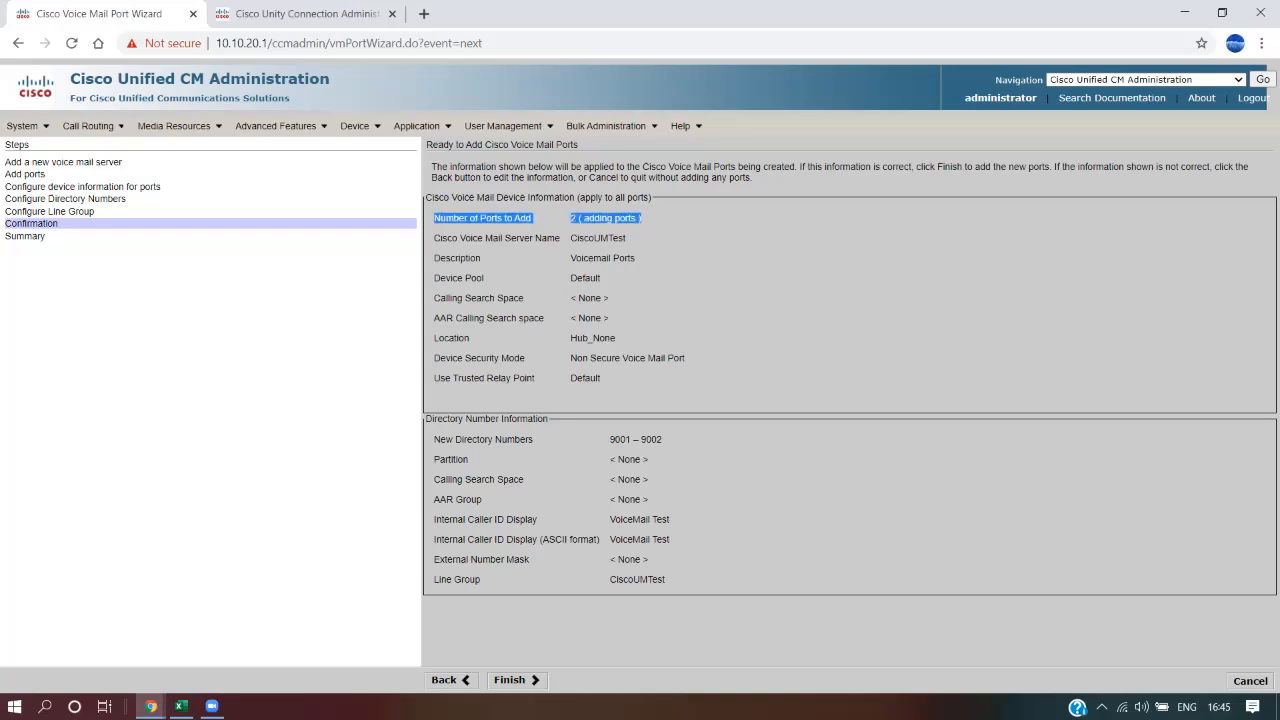
pyautogui.moveTo(440, 238); pyautogui.dragTo(626, 238)
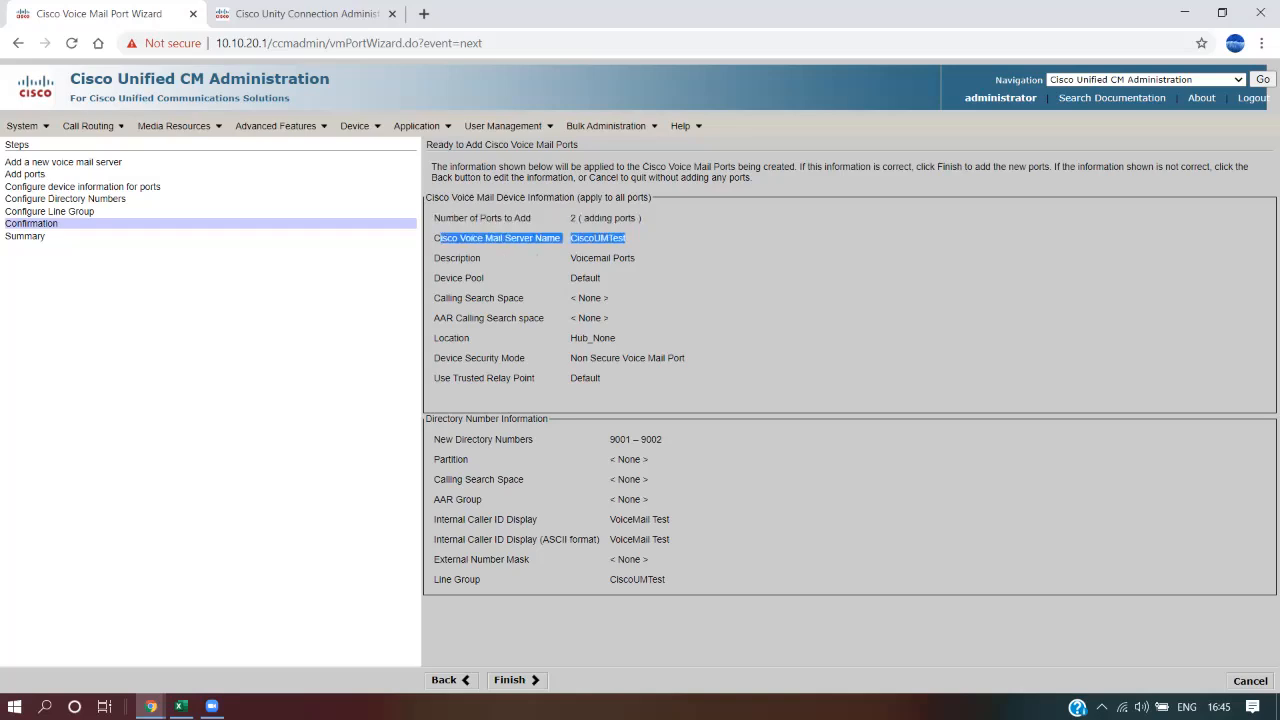
pyautogui.moveTo(662, 439); pyautogui.dragTo(437, 439)
pyautogui.moveTo(441, 519); pyautogui.dragTo(668, 581)
pyautogui.click(690, 584)
pyautogui.moveTo(438, 579); pyautogui.dragTo(666, 580)
pyautogui.click(512, 679)
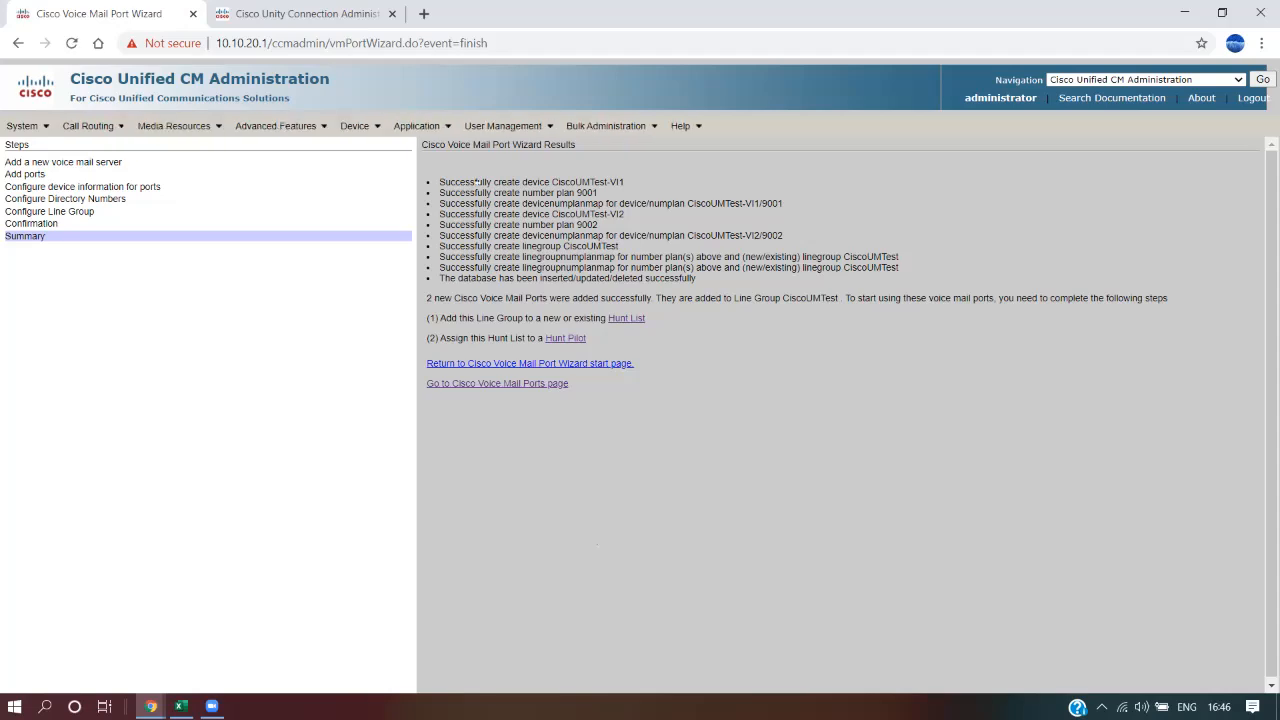
# Review the created port device names, numbers 9001 and 9002, and line group in the results
pyautogui.moveTo(476, 182); pyautogui.dragTo(697, 279)
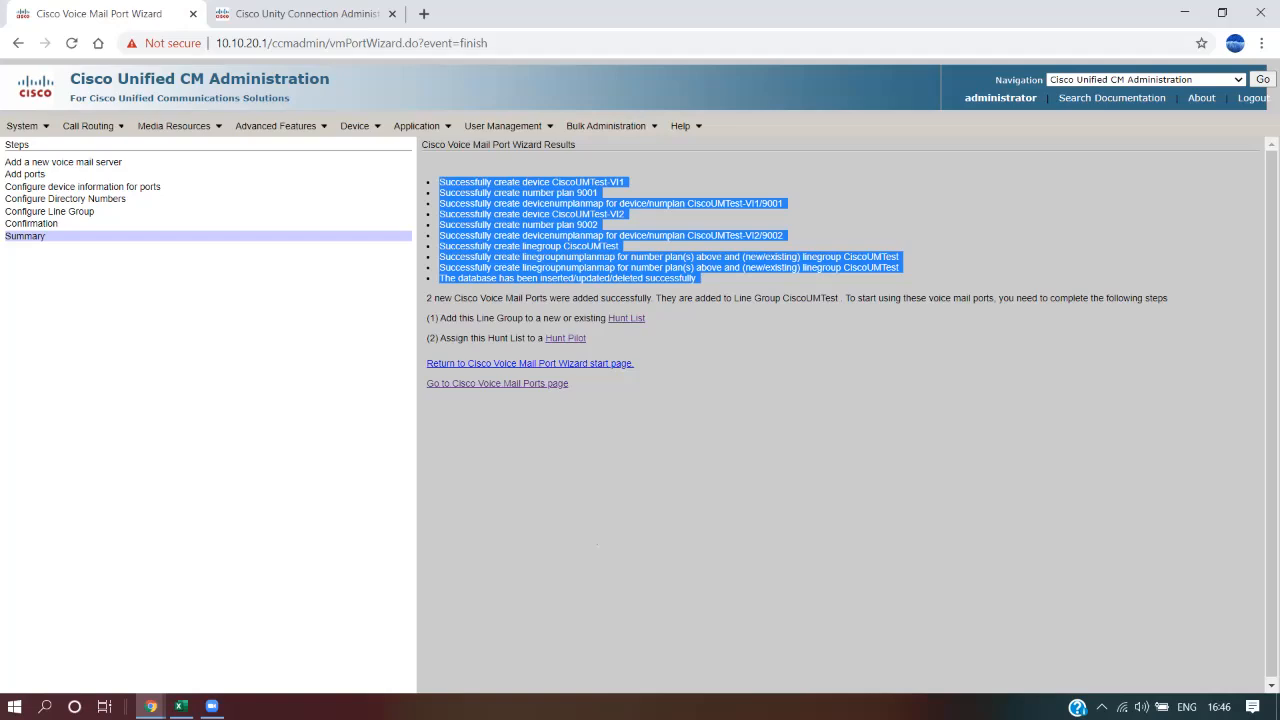
pyautogui.click(840, 243)
pyautogui.moveTo(552, 214); pyautogui.dragTo(466, 194)
pyautogui.click(630, 215)
pyautogui.click(470, 194)
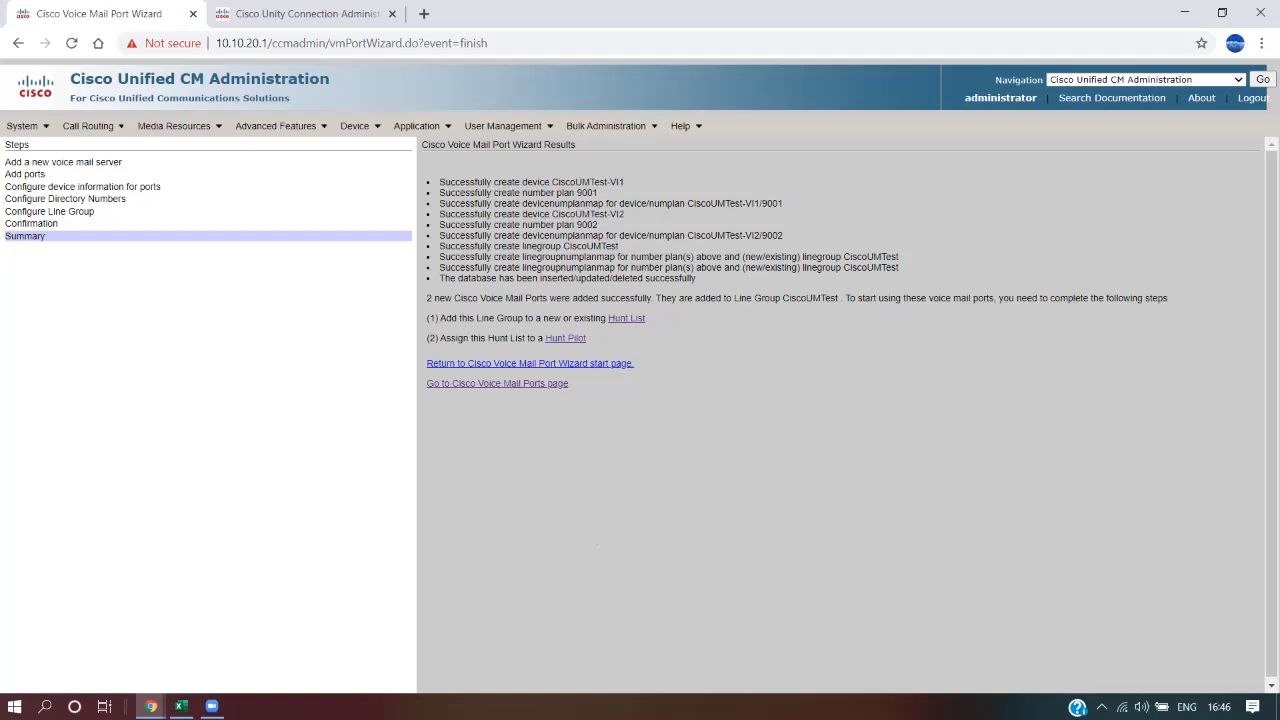
pyautogui.moveTo(784, 204); pyautogui.dragTo(753, 204)
pyautogui.doubleClick(581, 182)
pyautogui.doubleClick(773, 236)
pyautogui.moveTo(627, 214); pyautogui.dragTo(558, 214)
pyautogui.moveTo(622, 246); pyautogui.dragTo(524, 246)
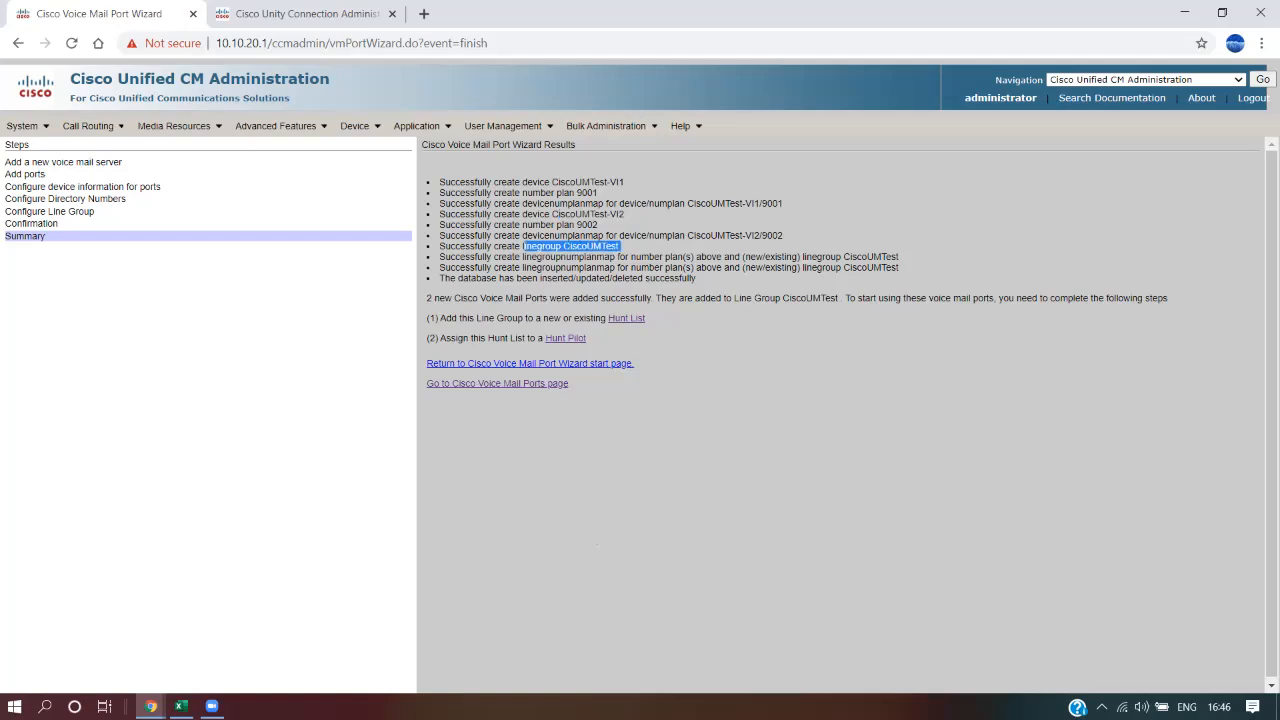
pyautogui.click(526, 247)
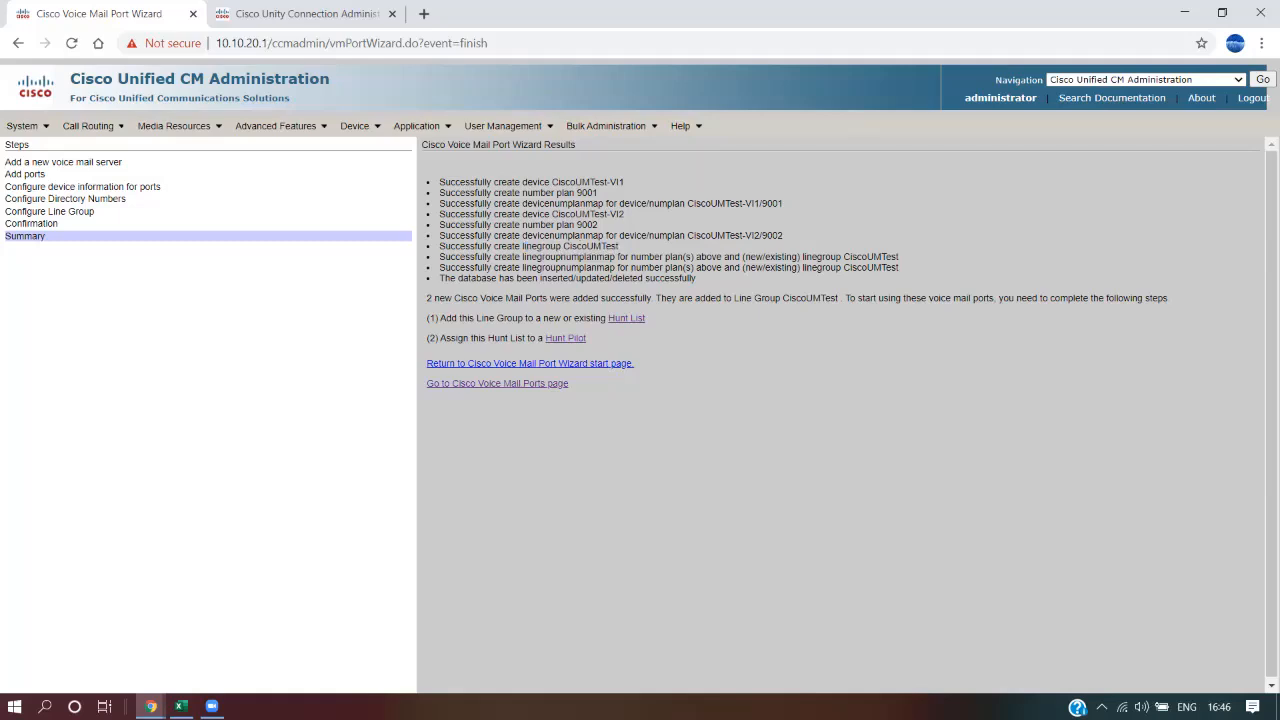
# Read the notes about the new line group and the remaining follow-up steps
pyautogui.moveTo(657, 298); pyautogui.dragTo(837, 298)
pyautogui.click(770, 298)
pyautogui.click(822, 298)
pyautogui.moveTo(1002, 298); pyautogui.dragTo(890, 298)
pyautogui.click(890, 298)
# In the Excel step table, select the Hunt Pilot and Voicemail Port through Line Group steps
pyautogui.click(181, 706)
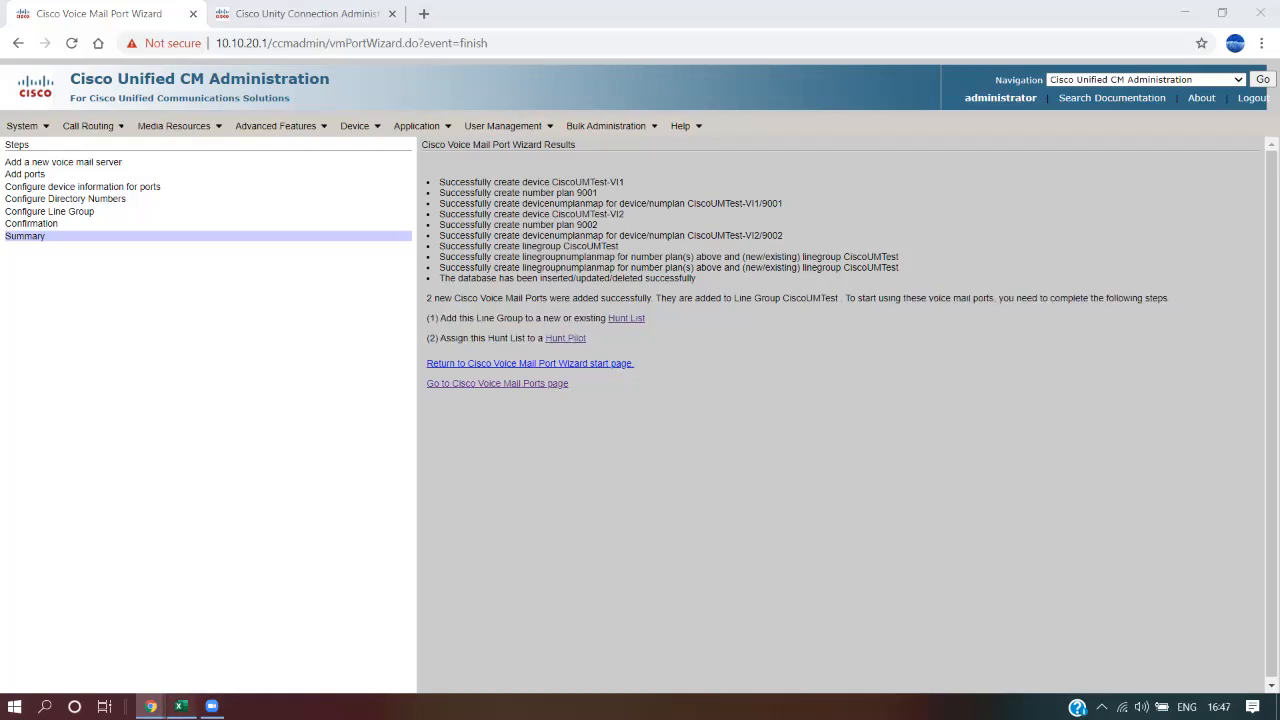
pyautogui.click(330, 488)
pyautogui.moveTo(330, 305); pyautogui.dragTo(330, 367)
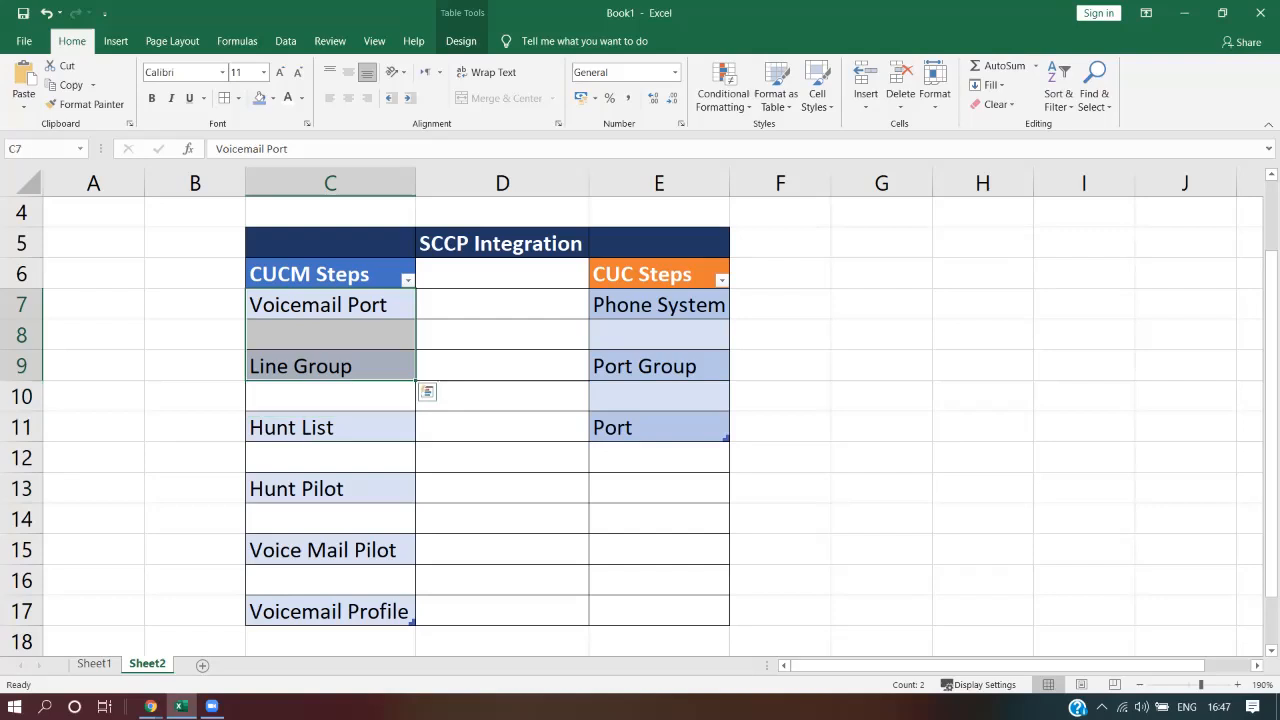
# Select the Hunt List and Hunt Pilot steps in Excel, then return to the wizard results
pyautogui.moveTo(330, 427); pyautogui.dragTo(330, 488)
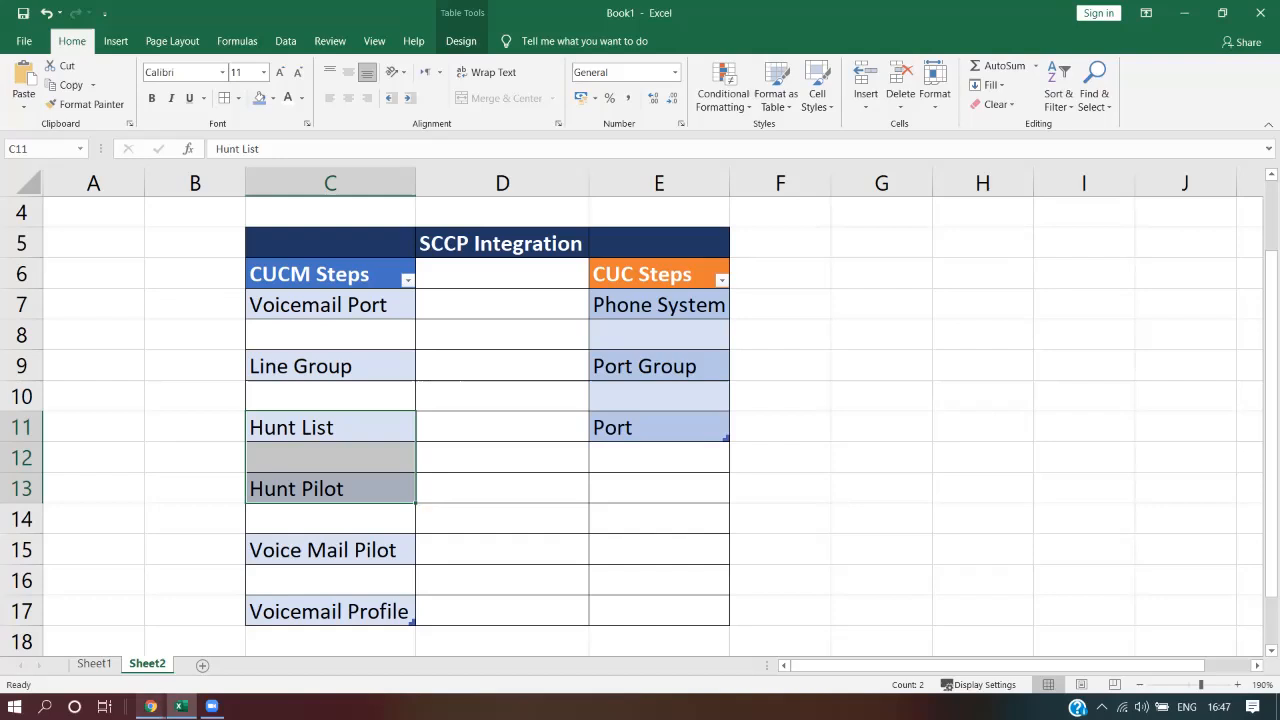
pyautogui.click(150, 707)
pyautogui.click(100, 630)
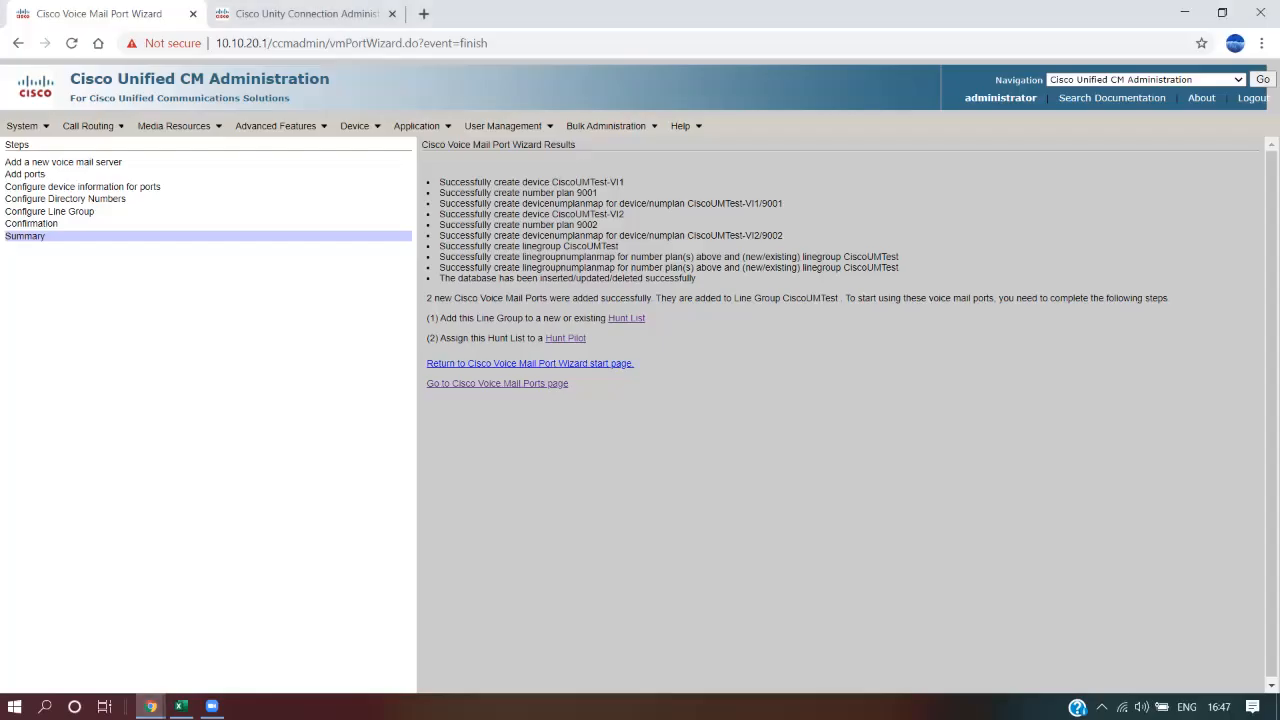
# Open the Hunt List link in a new tab showing the 10 existing hunt lists
pyautogui.rightClick(627, 319)
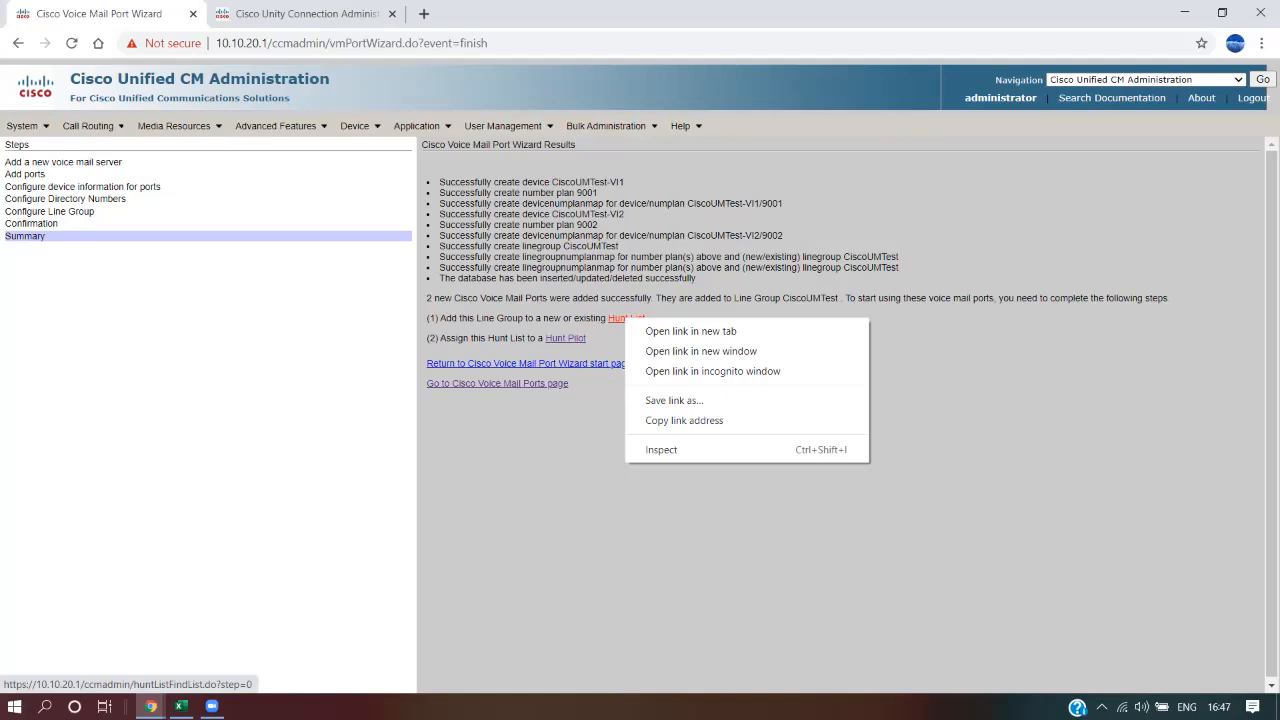
pyautogui.moveTo(536, 299); pyautogui.dragTo(541, 318)
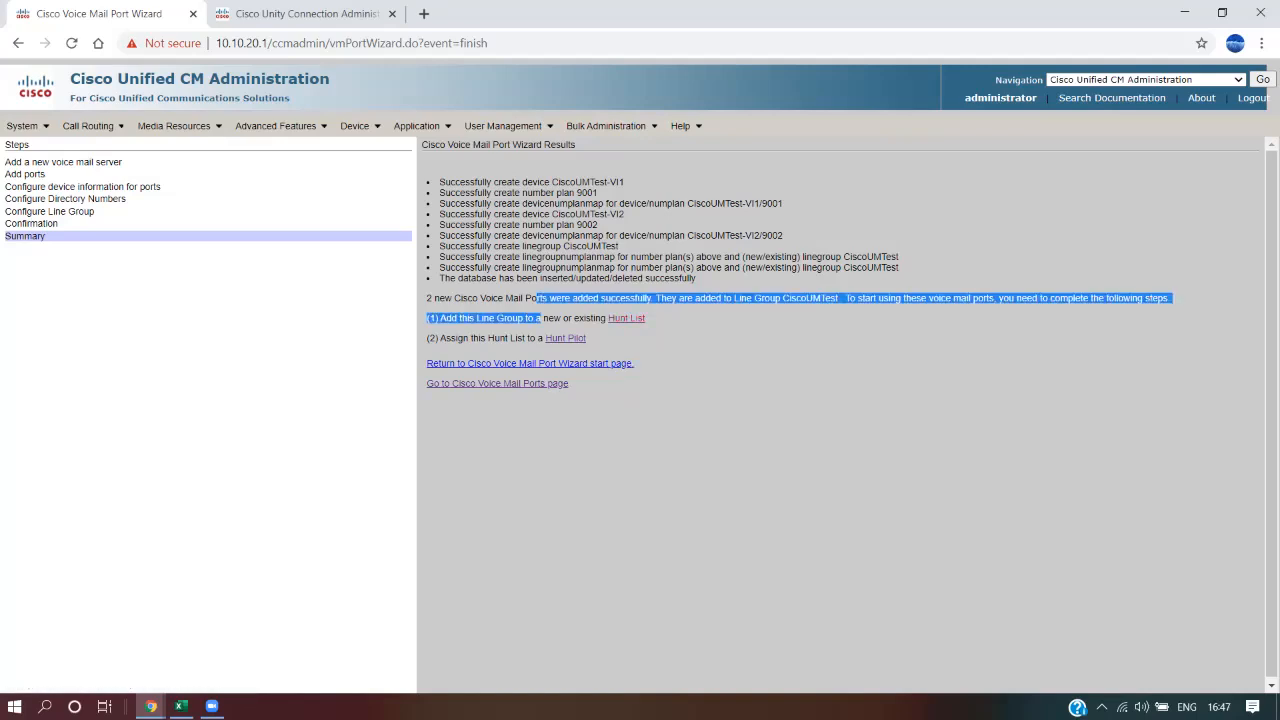
pyautogui.rightClick(624, 319)
pyautogui.click(688, 330)
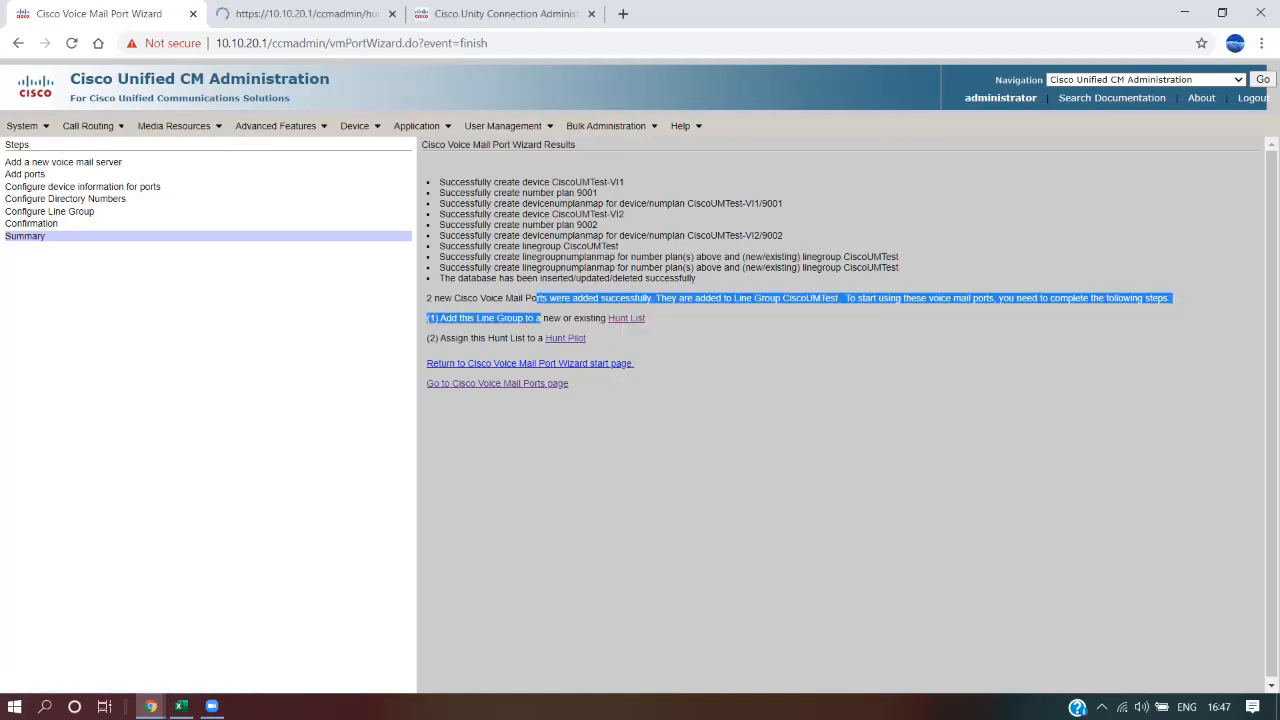
pyautogui.click(300, 13)
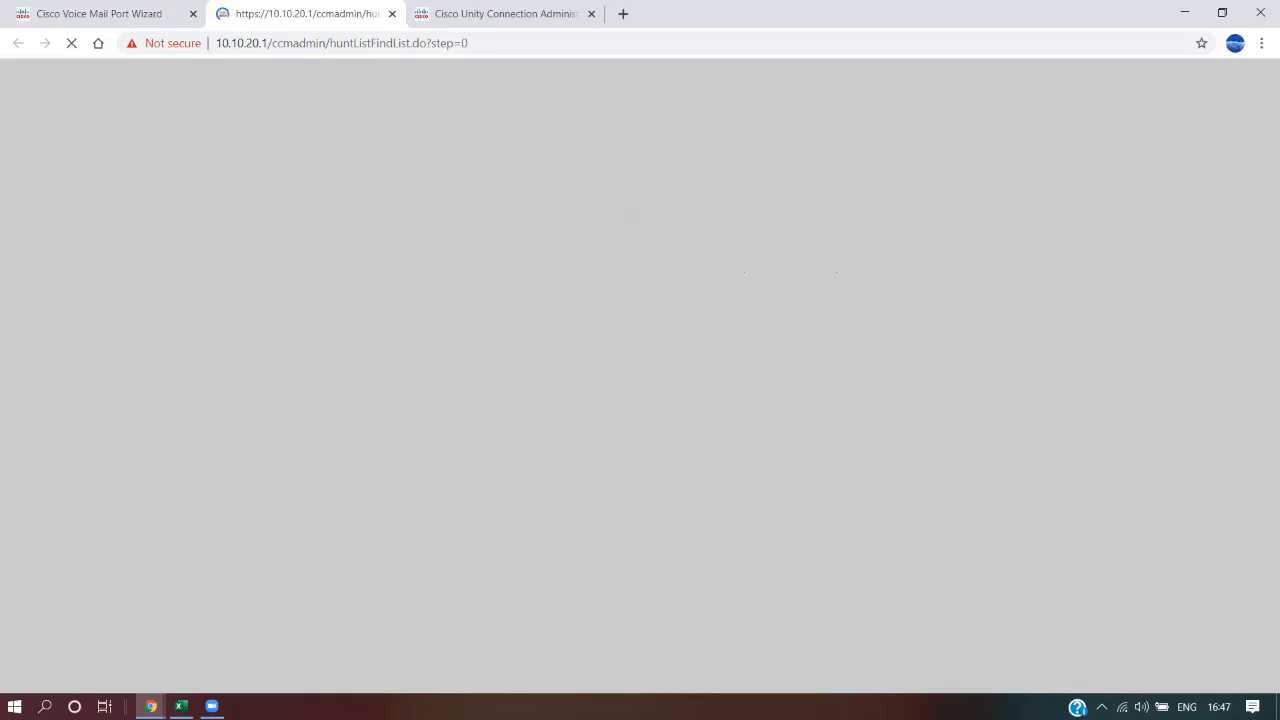
pyautogui.click(100, 14)
pyautogui.click(690, 430)
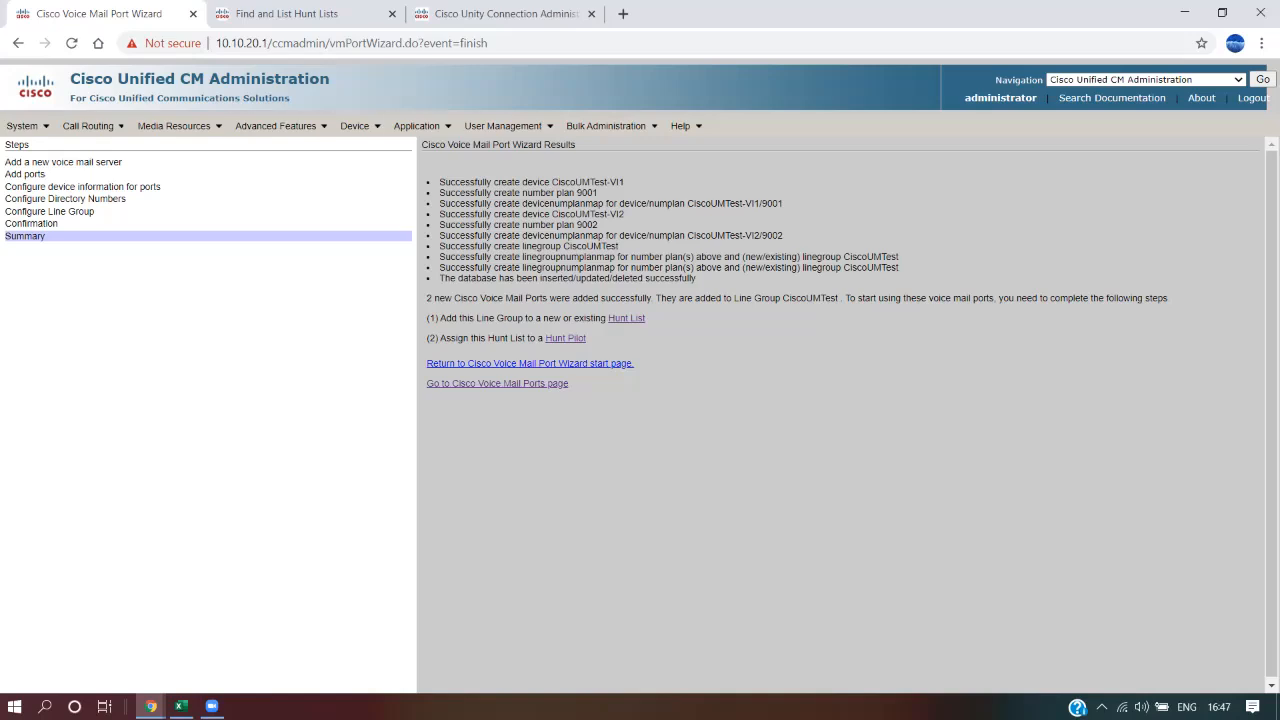
pyautogui.click(300, 14)
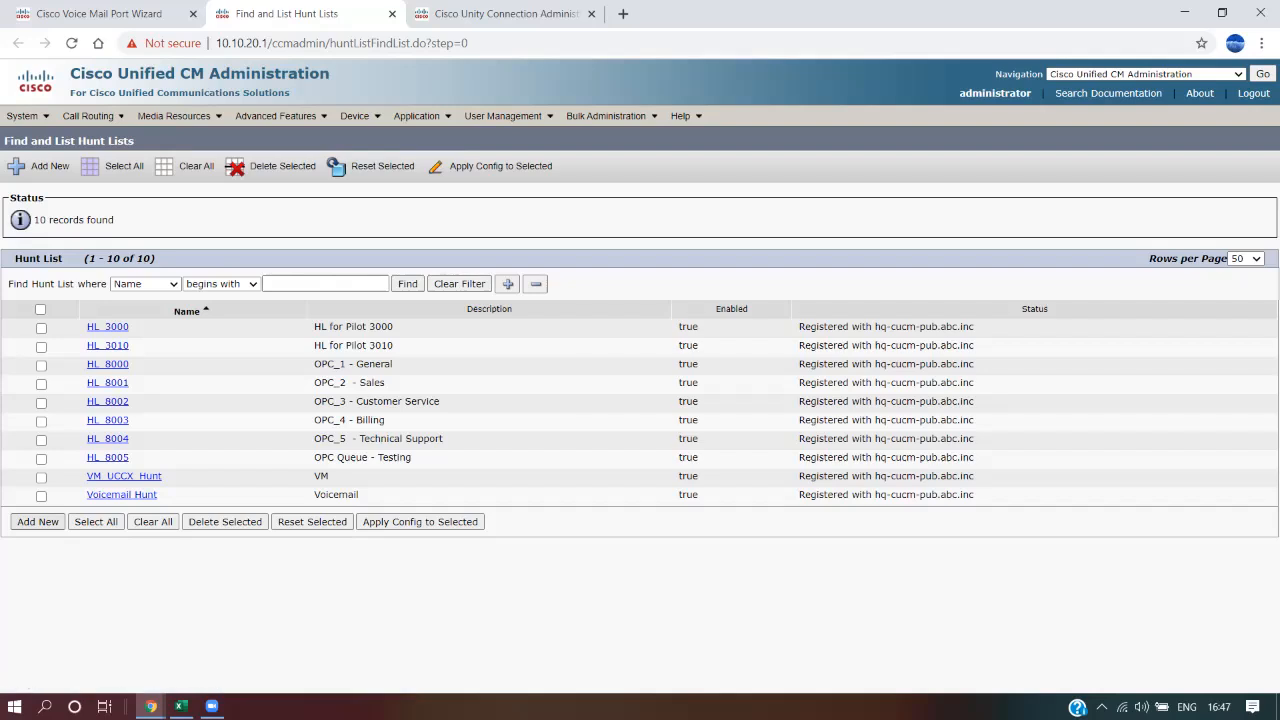
# Add hunt list VM-HuntList-Test, 'Voicemail Huntlist Testing', Default group, enabled and for voice mail usage
pyautogui.click(38, 521)
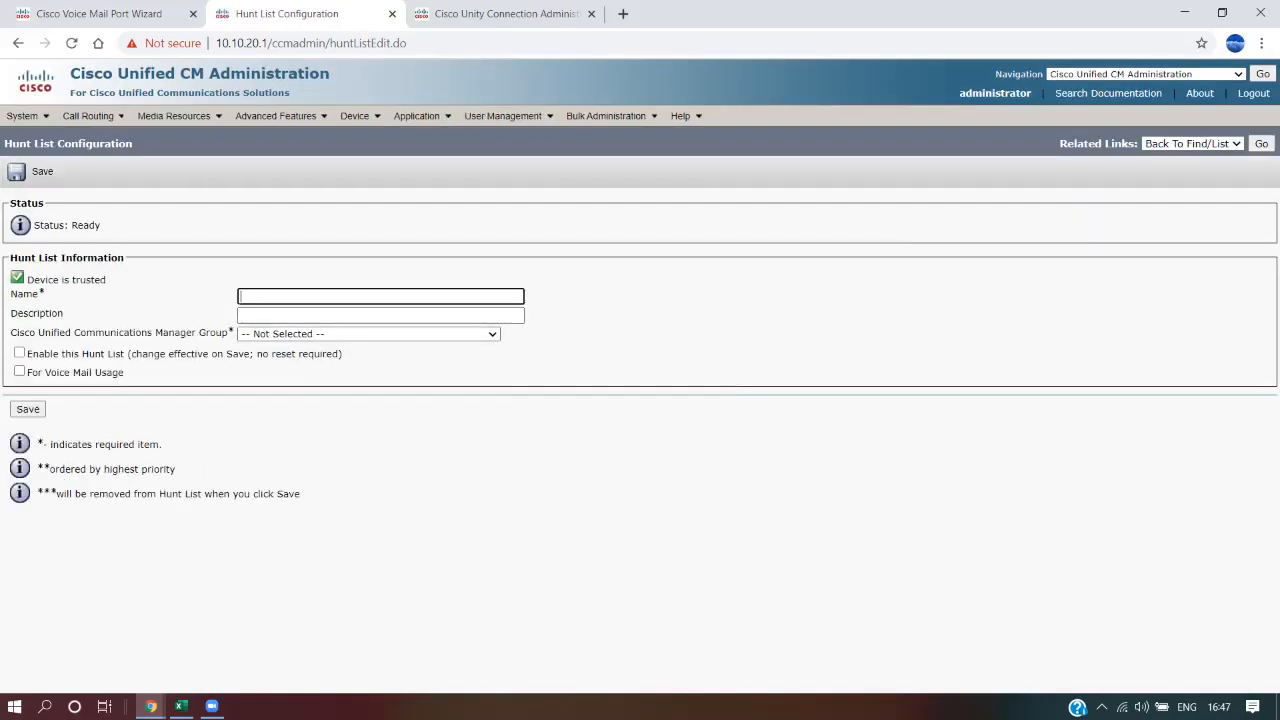
pyautogui.write('VM-HuntList-Test')
pyautogui.click(368, 334)
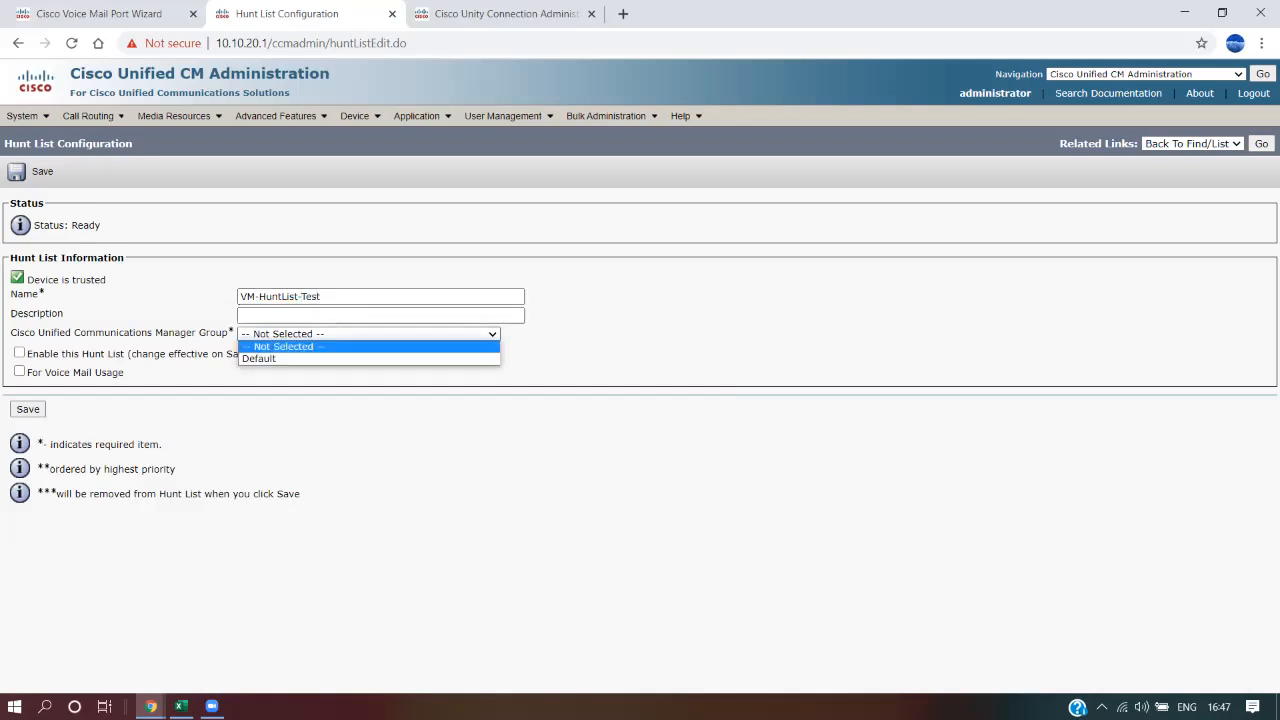
pyautogui.click(368, 359)
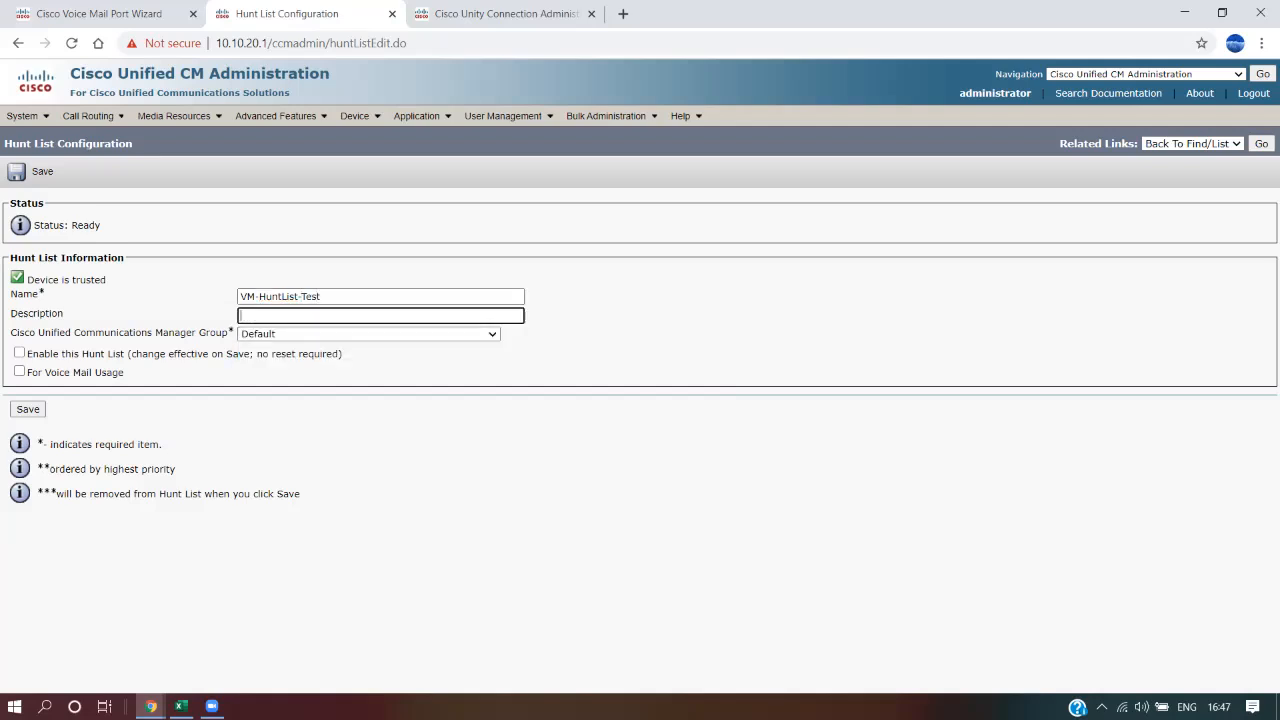
pyautogui.write('Voicemail Huntlist Testing')
pyautogui.press('Tab')
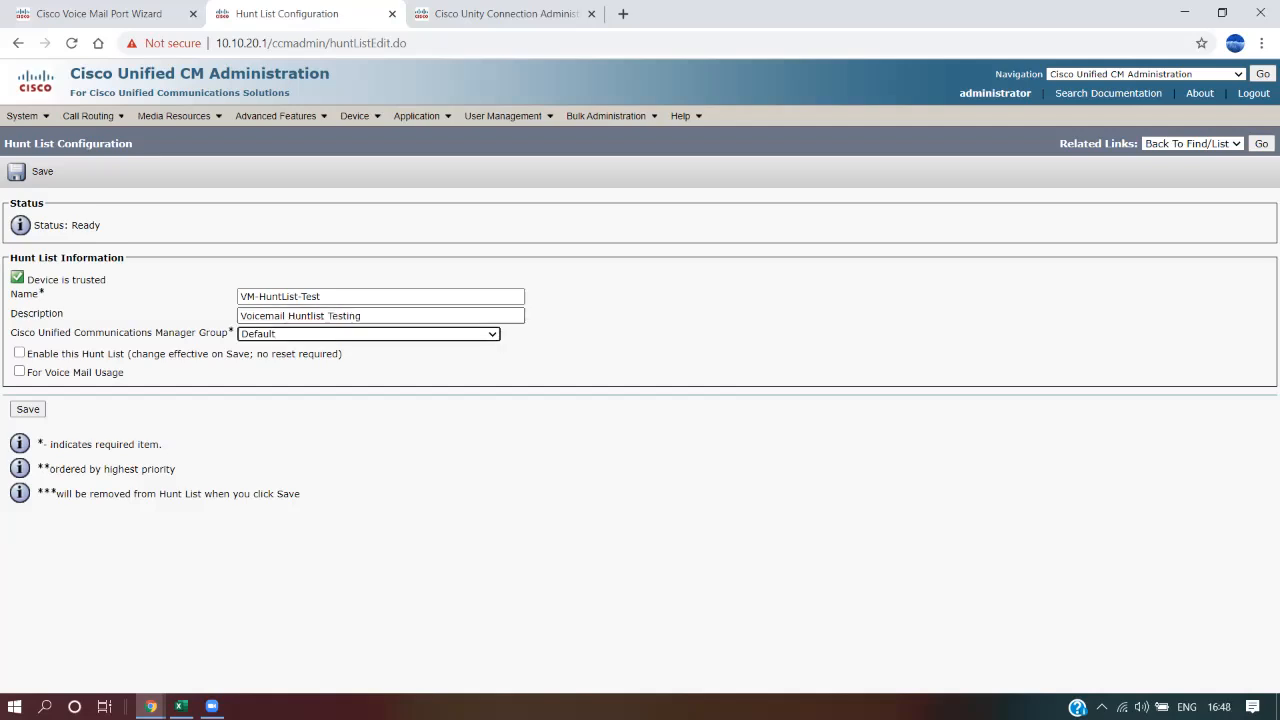
pyautogui.press('Tab')
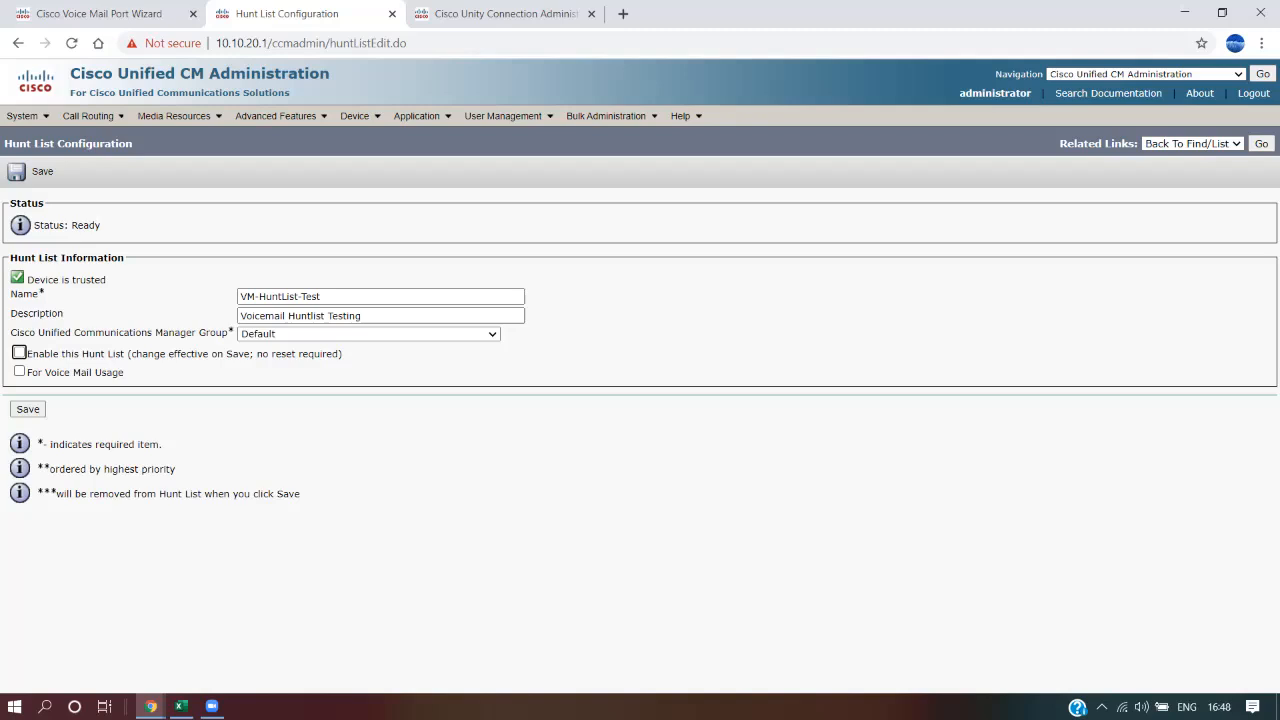
pyautogui.press('space')
pyautogui.press('Tab')
pyautogui.press('space')
pyautogui.press('Tab')
pyautogui.press('Return')
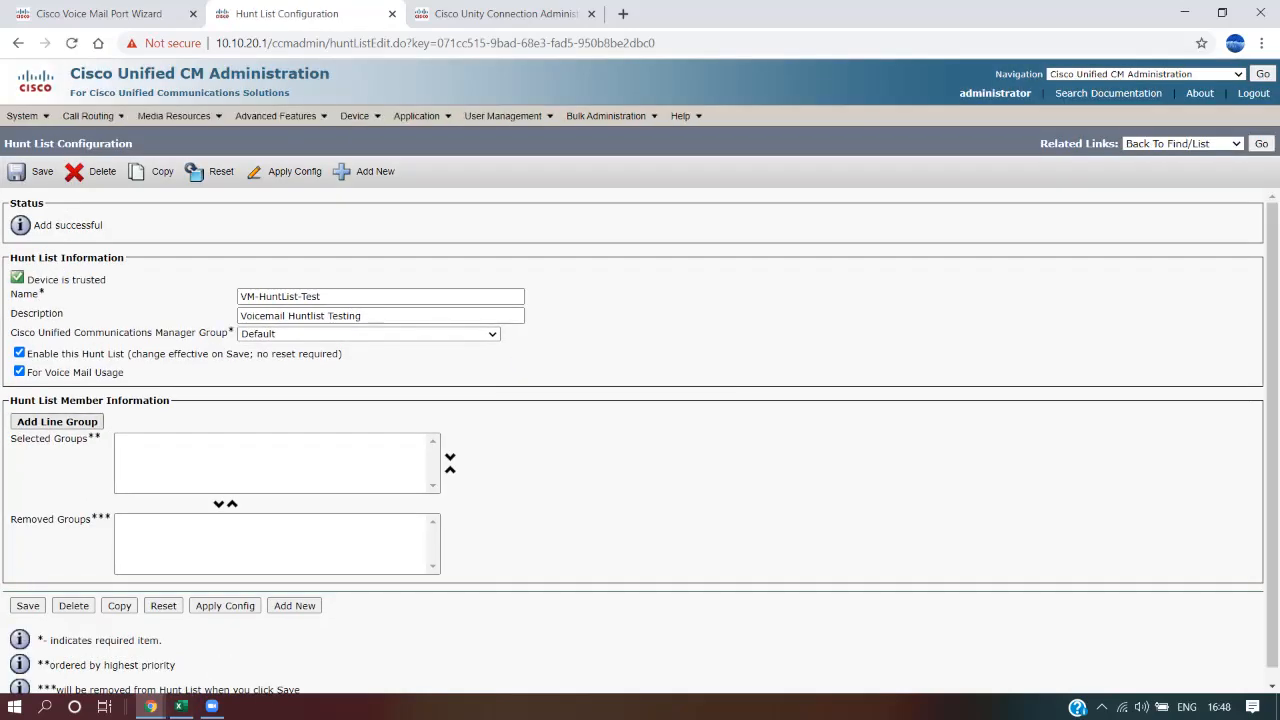
# Add line group CiscoUMTest as a hunt list member, save, then select the completed steps in Excel
pyautogui.moveTo(16, 438); pyautogui.dragTo(72, 438)
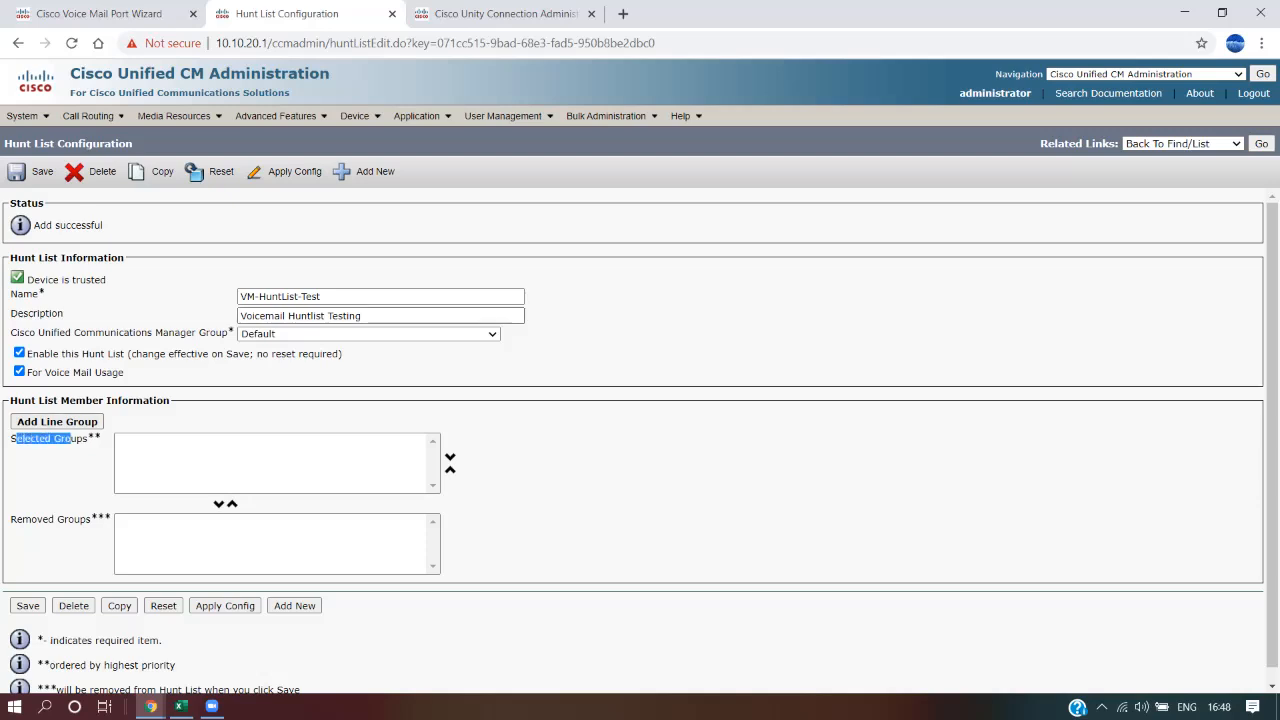
pyautogui.click(57, 422)
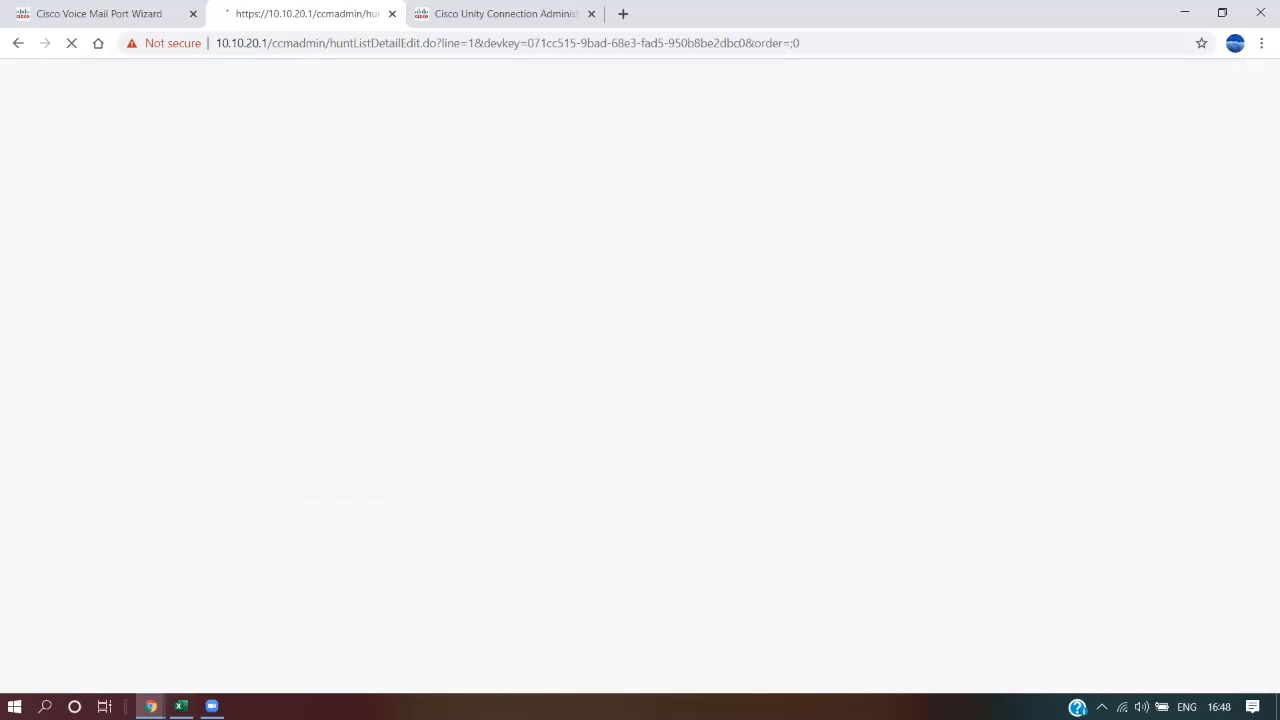
pyautogui.click(203, 278)
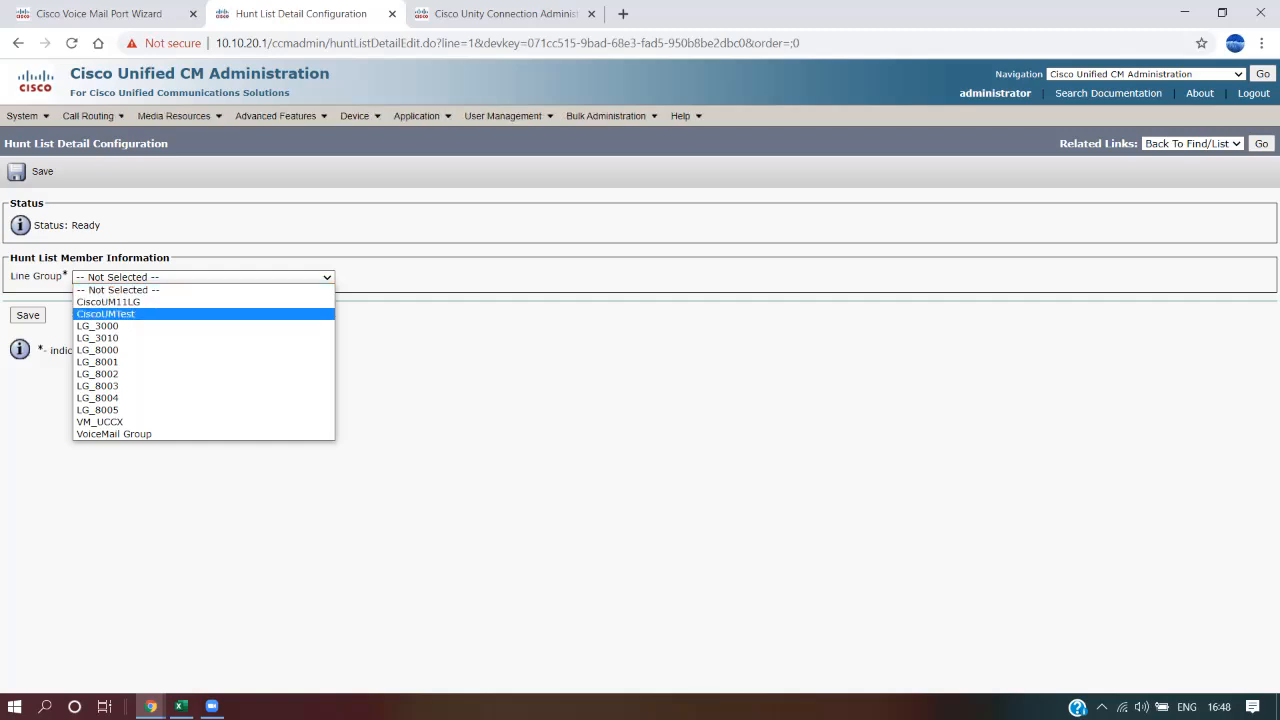
pyautogui.click(106, 314)
pyautogui.click(28, 315)
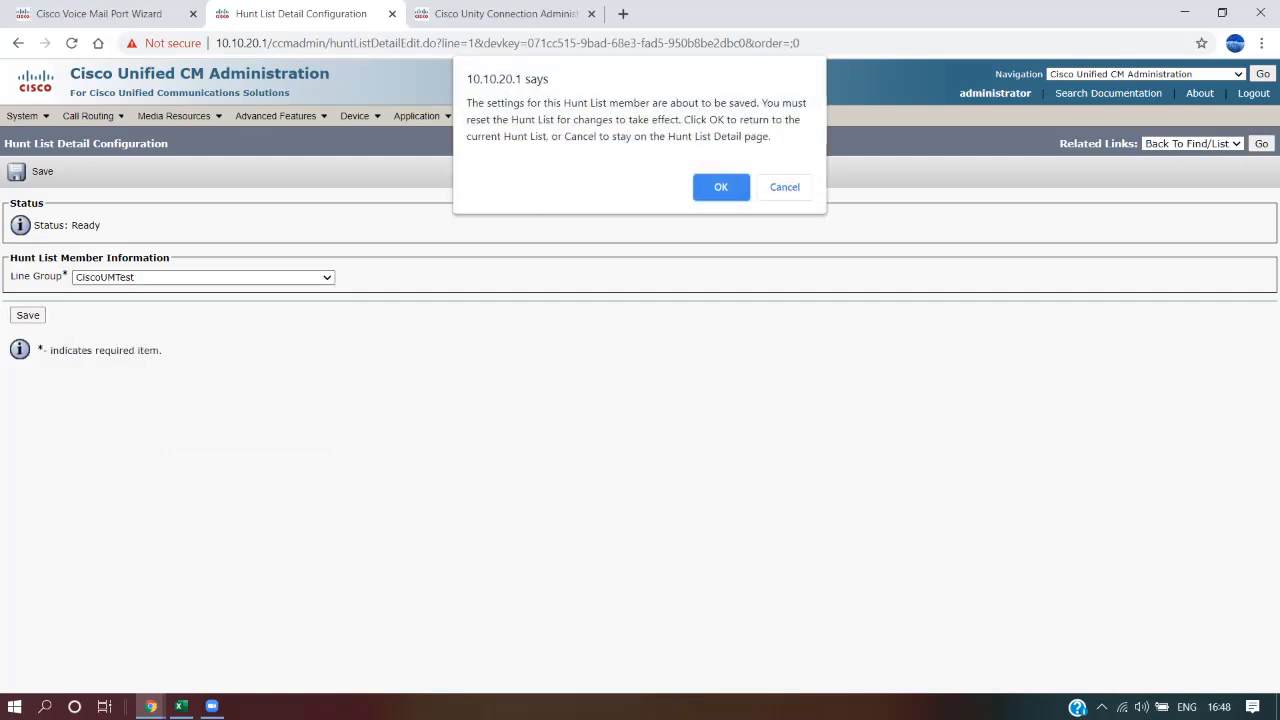
pyautogui.press('Return')
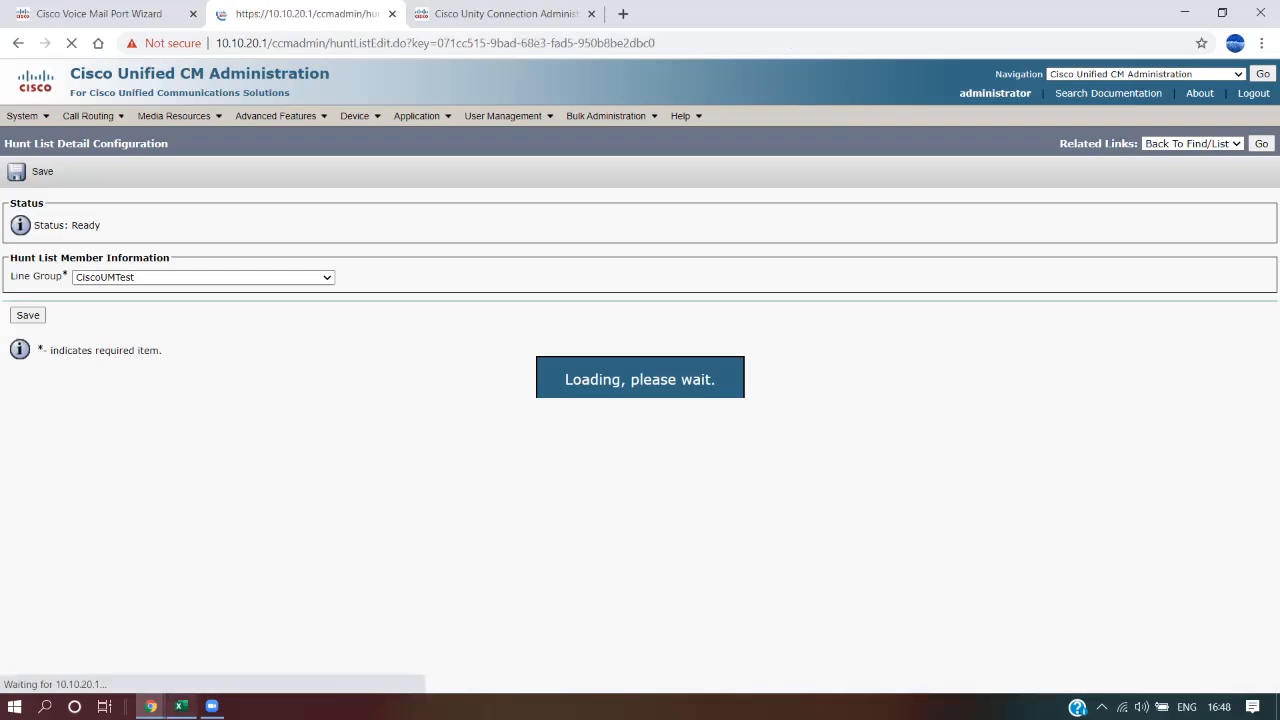
pyautogui.hotkey('alt', 'Tab')
pyautogui.moveTo(330, 305); pyautogui.dragTo(330, 427)
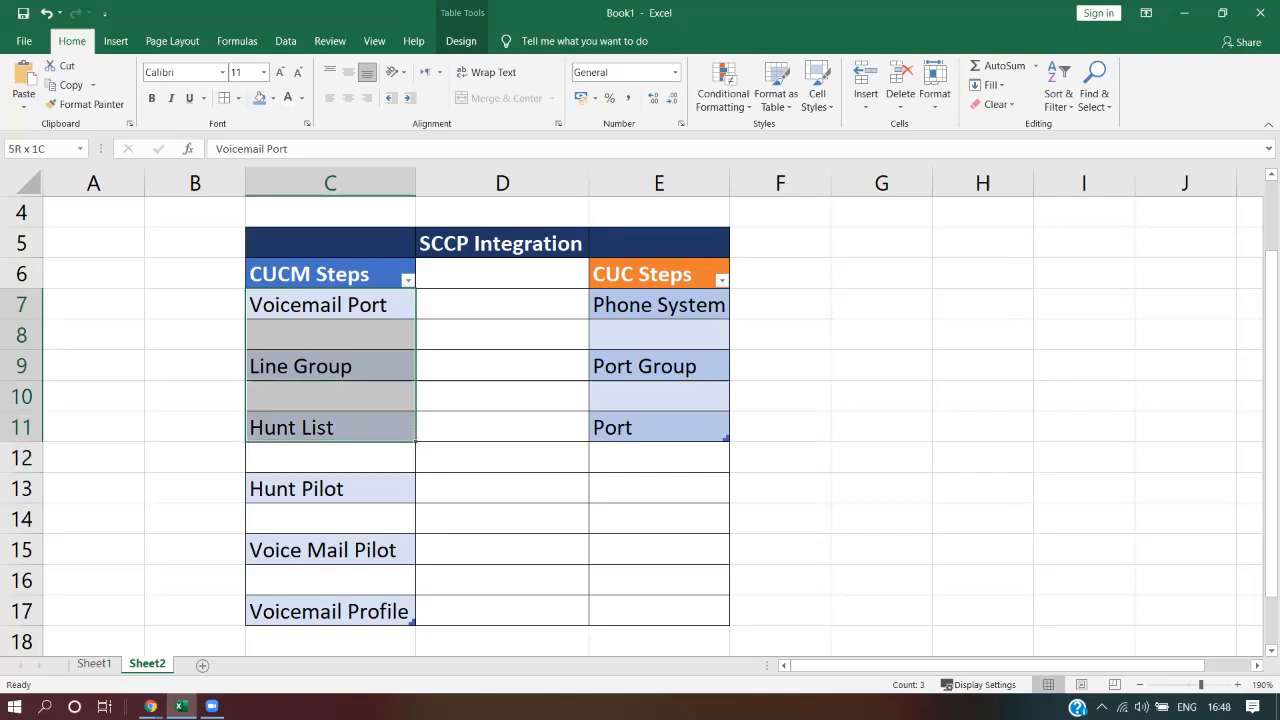
# Go over the Voicemail Port, Line Group, Hunt List and Hunt Pilot steps in the Excel notes
pyautogui.click(330, 305)
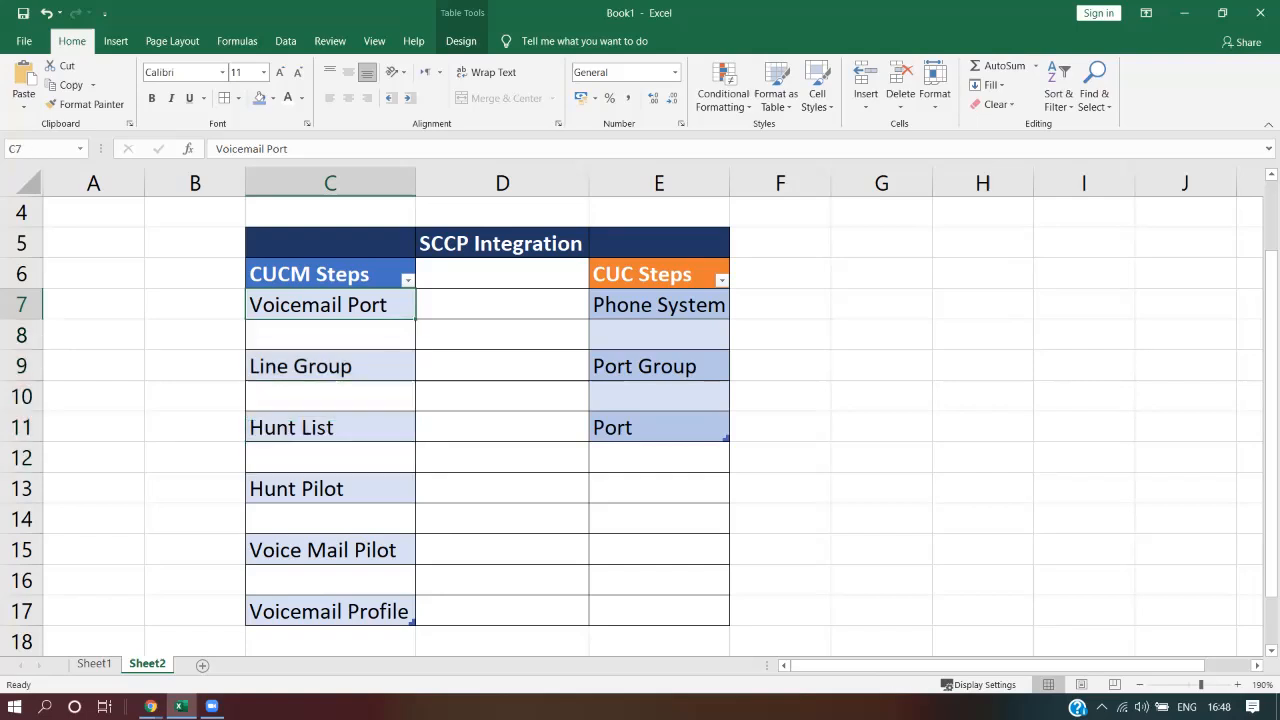
pyautogui.click(330, 366)
pyautogui.click(330, 427)
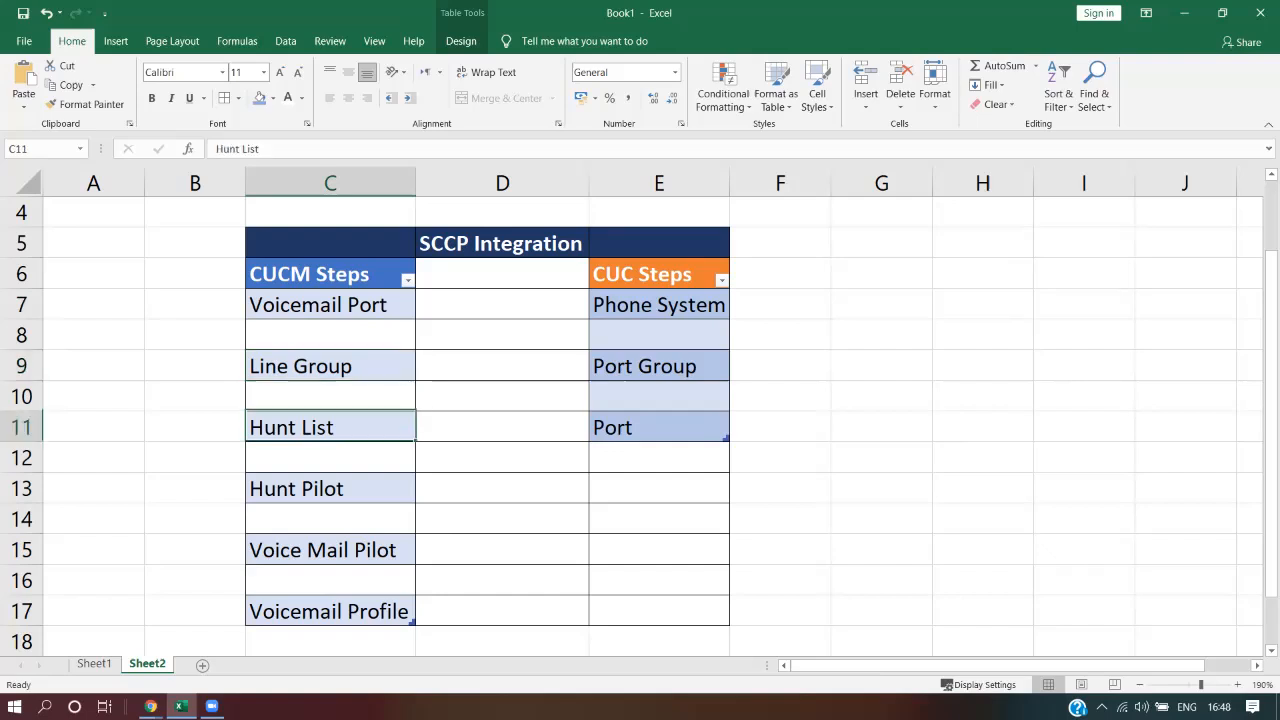
pyautogui.click(330, 366)
pyautogui.click(330, 427)
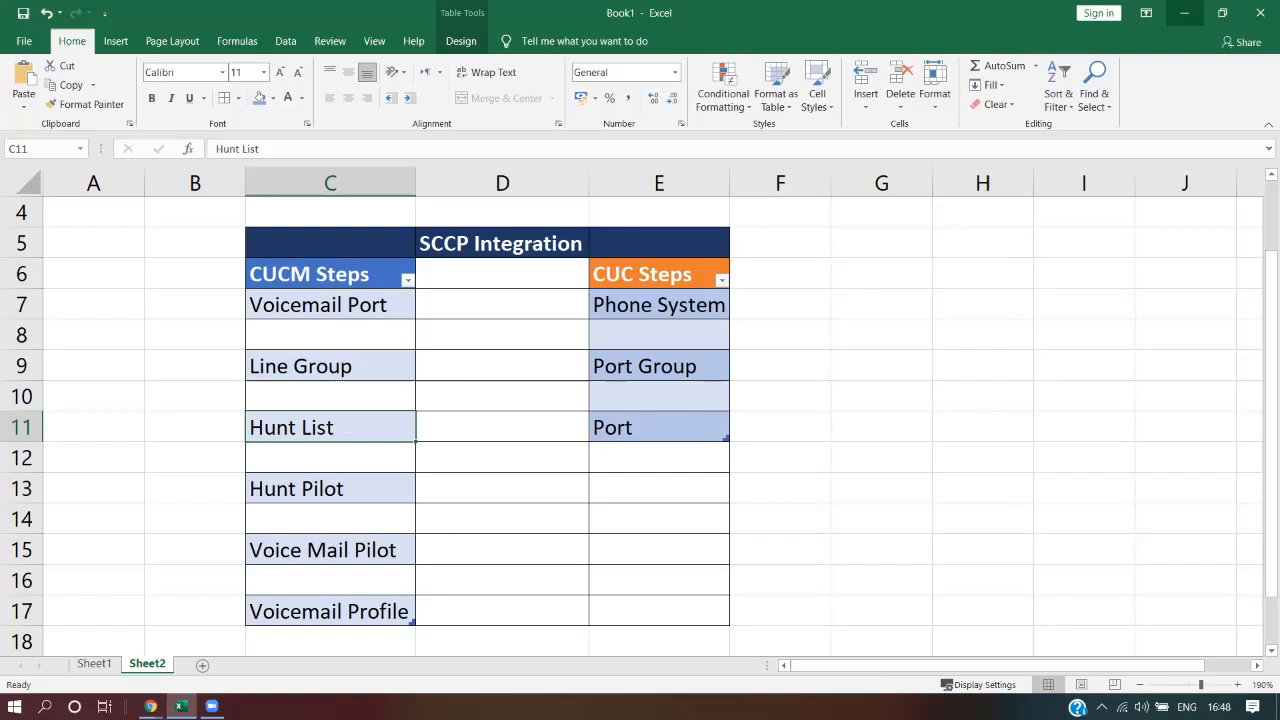
pyautogui.click(330, 488)
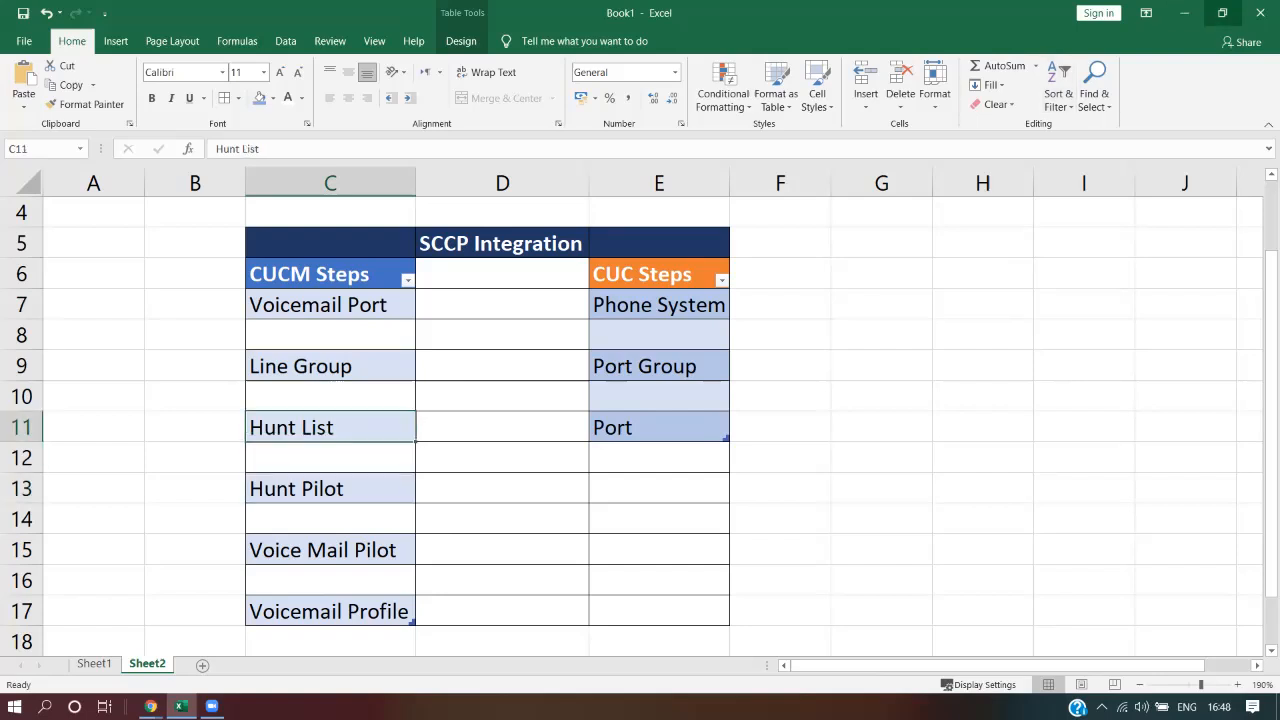
pyautogui.click(1184, 13)
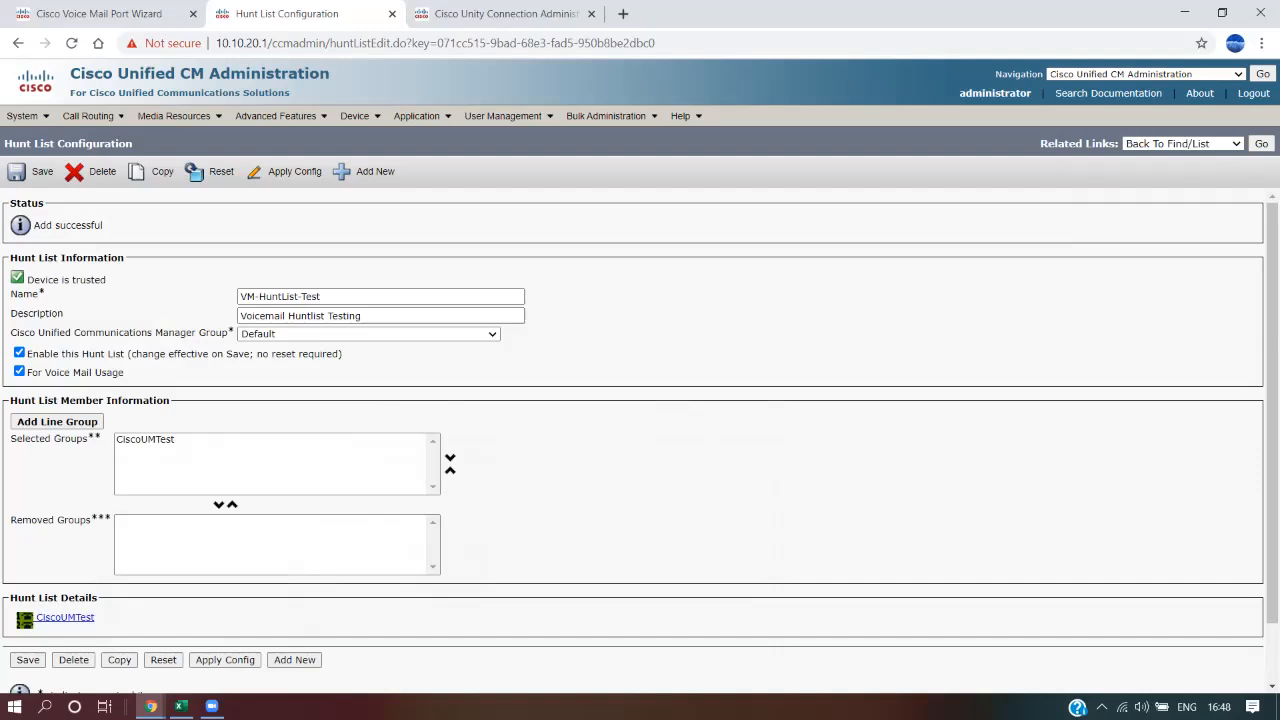
# Confirm CiscoUMTest is the hunt list member, recheck the Hunt Pilot step, and return to the wizard results
pyautogui.moveTo(96, 618); pyautogui.dragTo(37, 618)
pyautogui.click(140, 619)
pyautogui.click(180, 706)
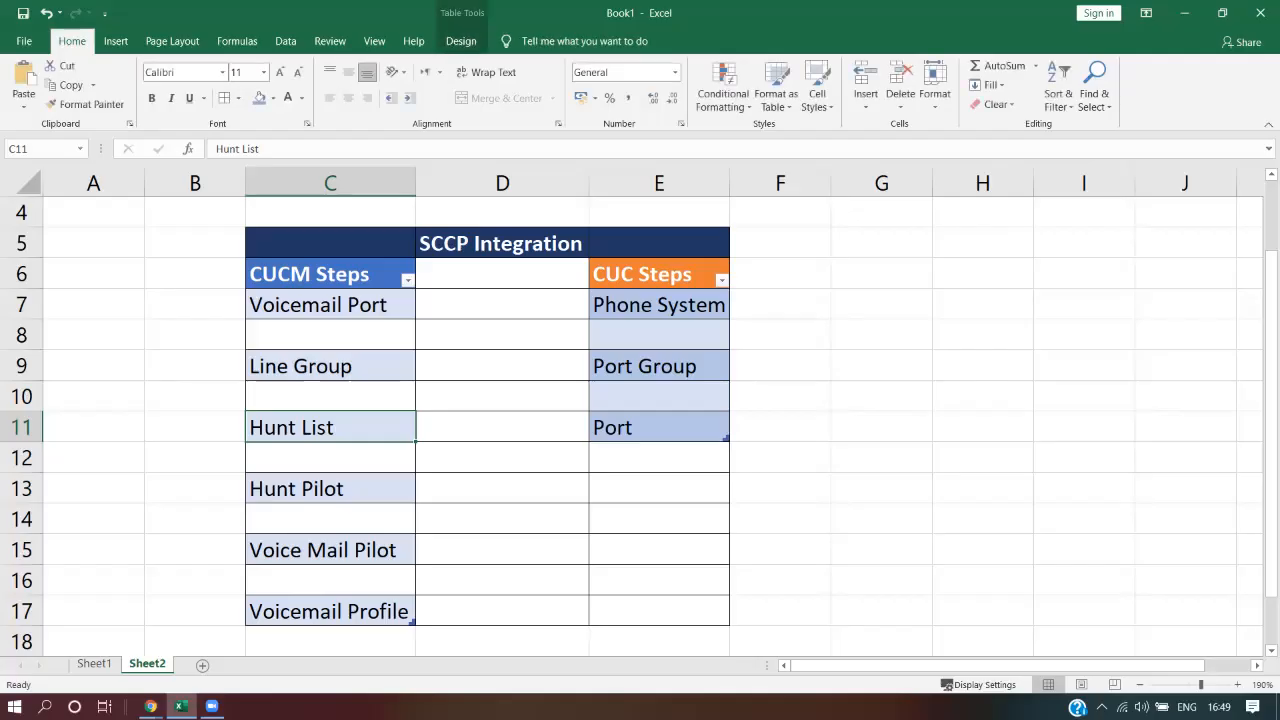
pyautogui.click(330, 488)
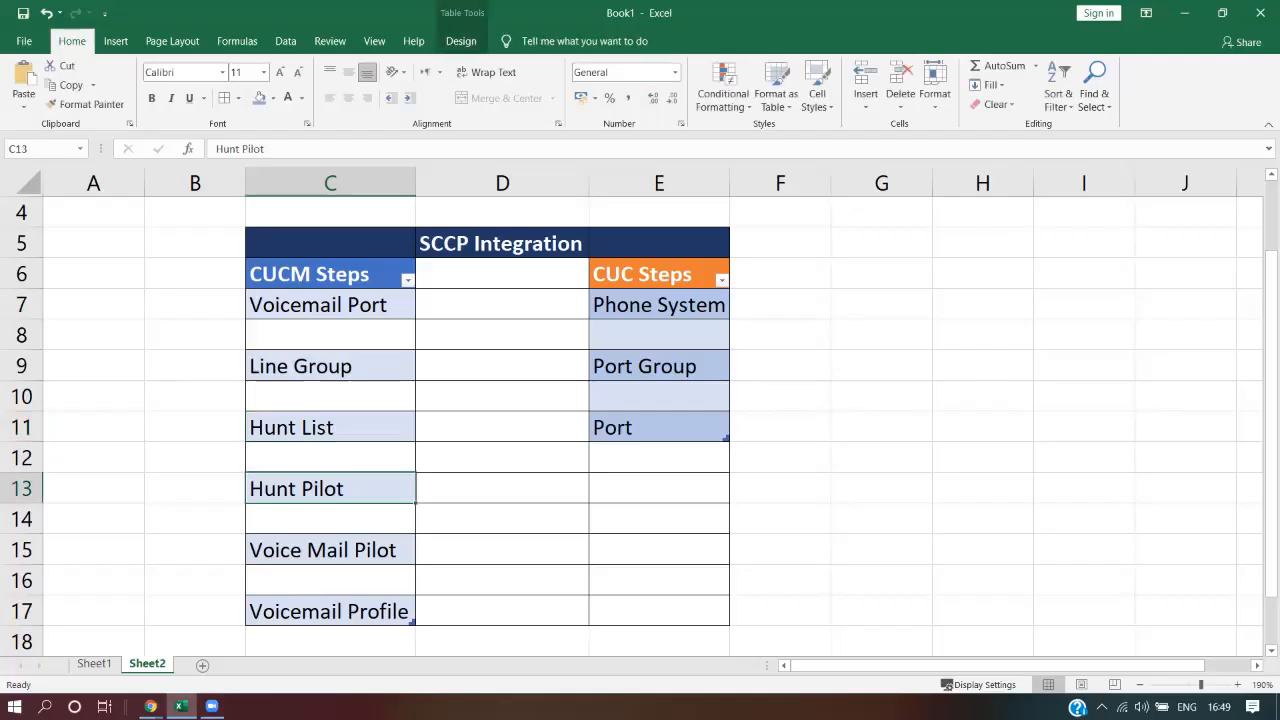
pyautogui.click(1184, 13)
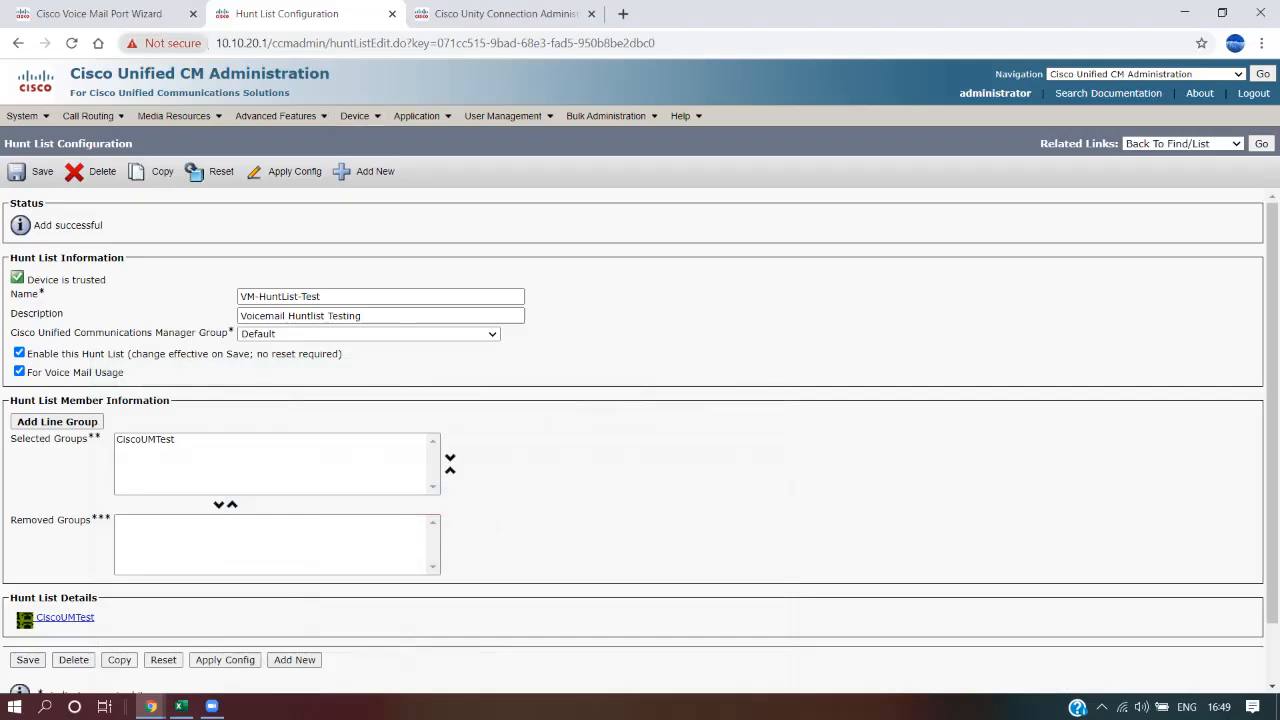
pyautogui.click(100, 14)
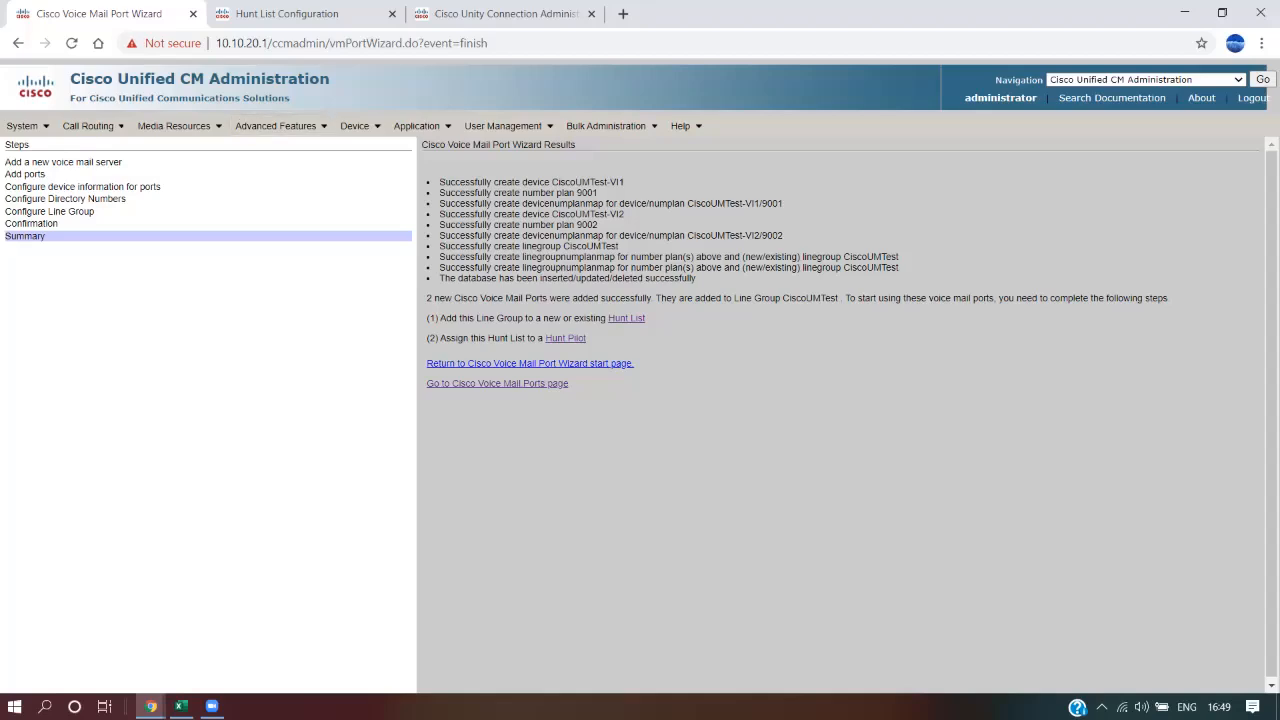
# Open the Hunt Pilot link from the wizard results in a new tab and close the old hunt list tab
pyautogui.moveTo(648, 318); pyautogui.dragTo(438, 181)
pyautogui.click(438, 181)
pyautogui.rightClick(568, 338)
pyautogui.click(620, 347)
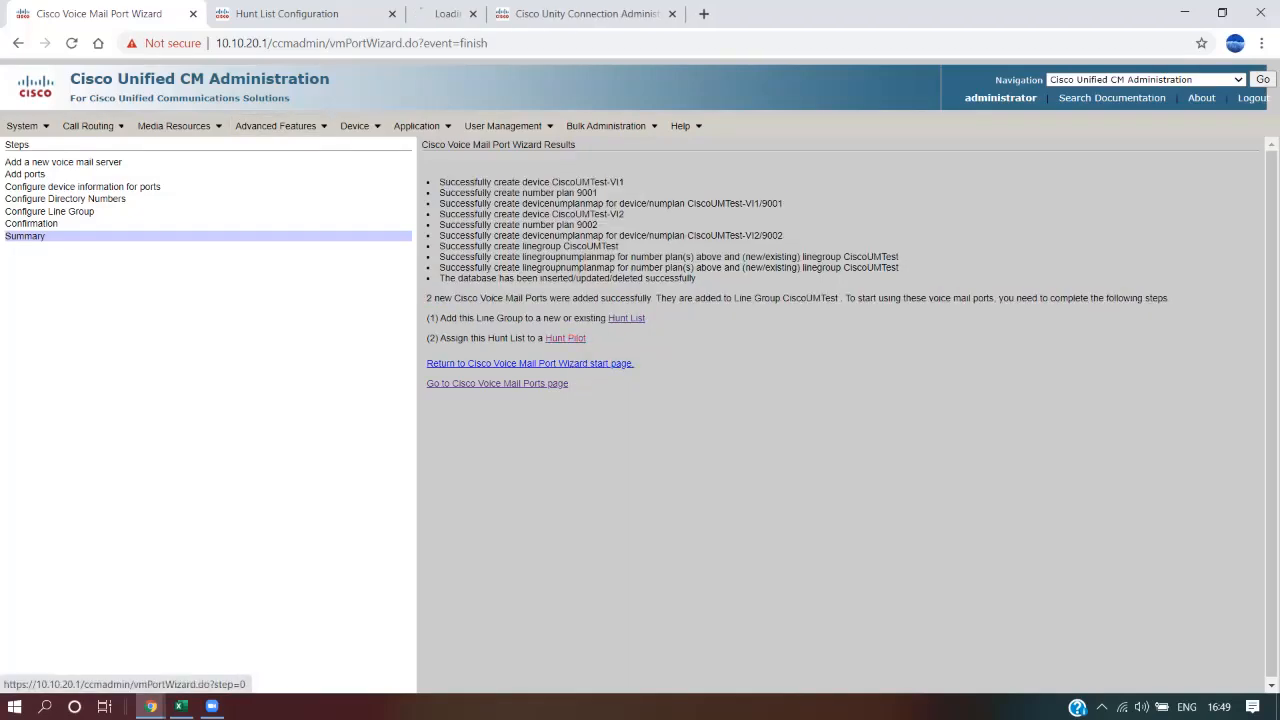
pyautogui.click(372, 14)
pyautogui.click(392, 14)
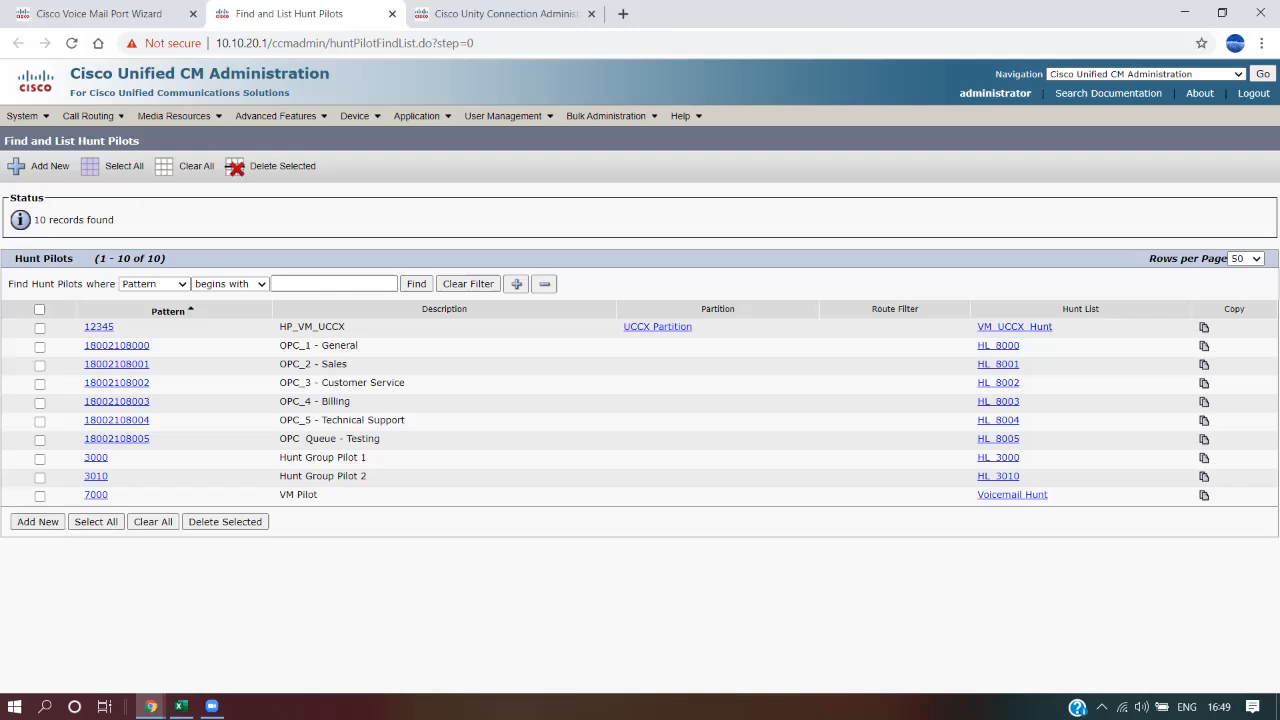
# Go to Call Routing > Route/Hunt > Hunt Pilot and start a new hunt pilot
pyautogui.moveTo(93, 117)
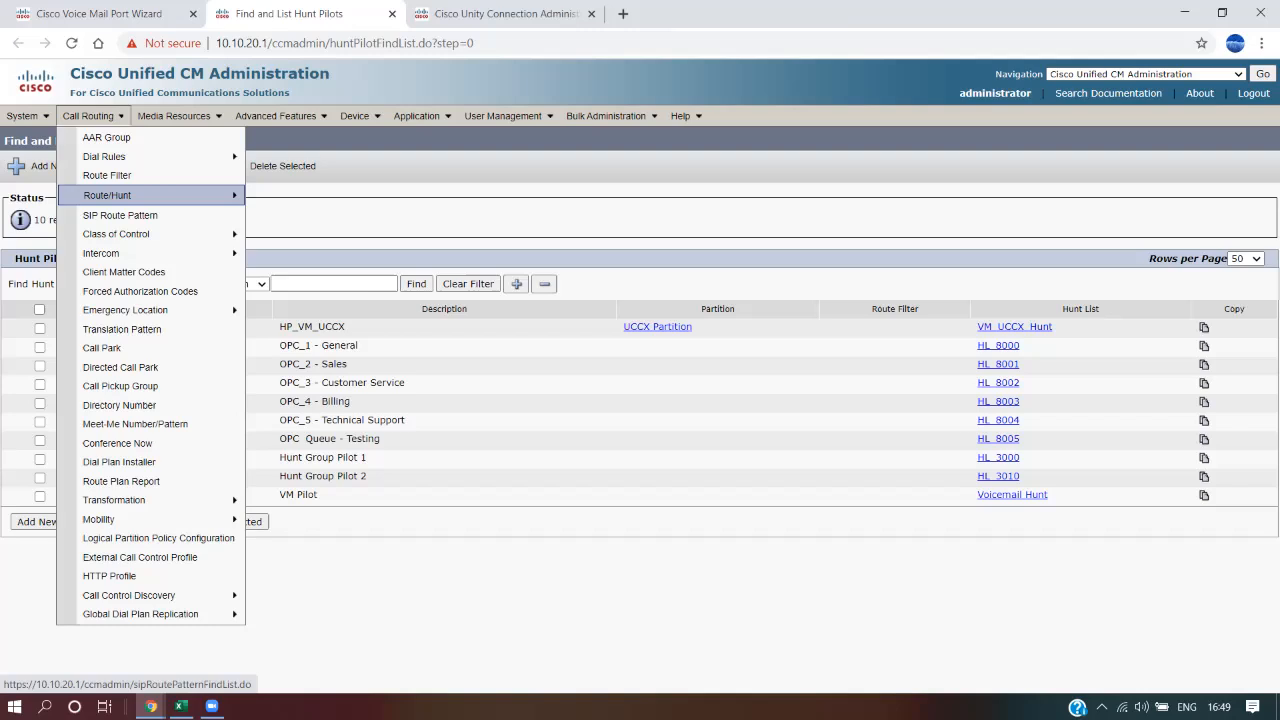
pyautogui.moveTo(150, 195)
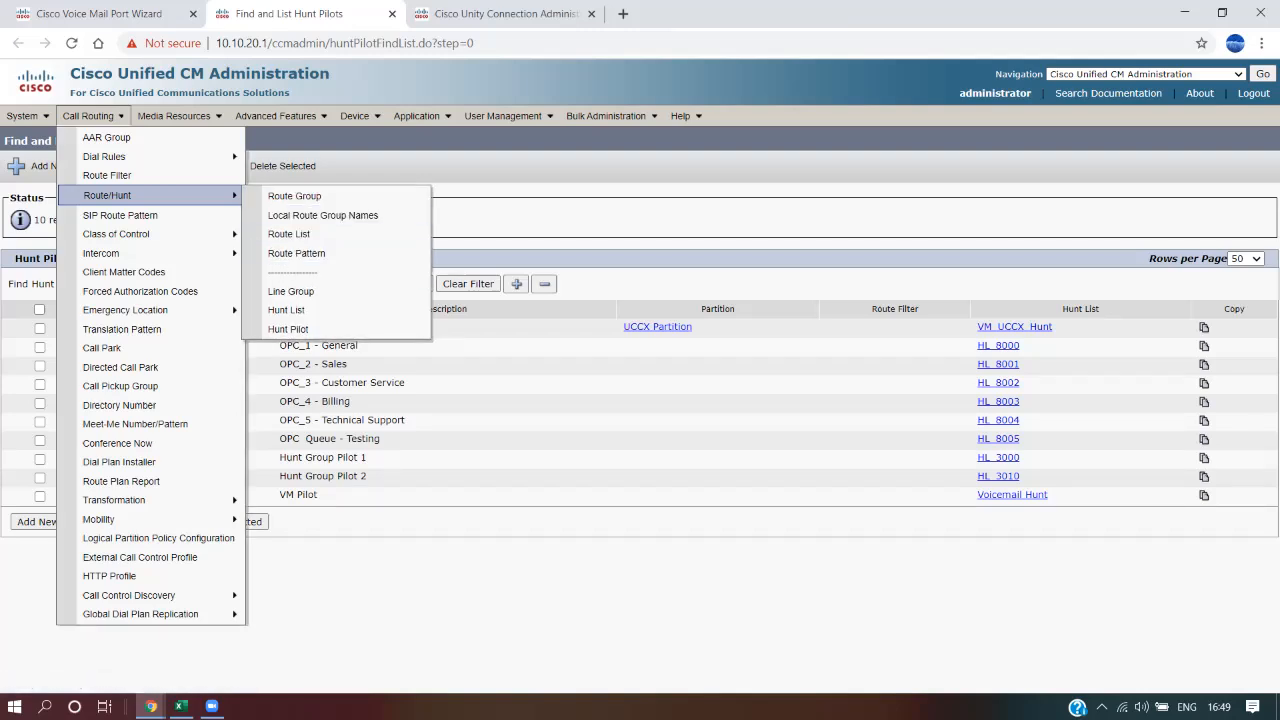
pyautogui.click(288, 329)
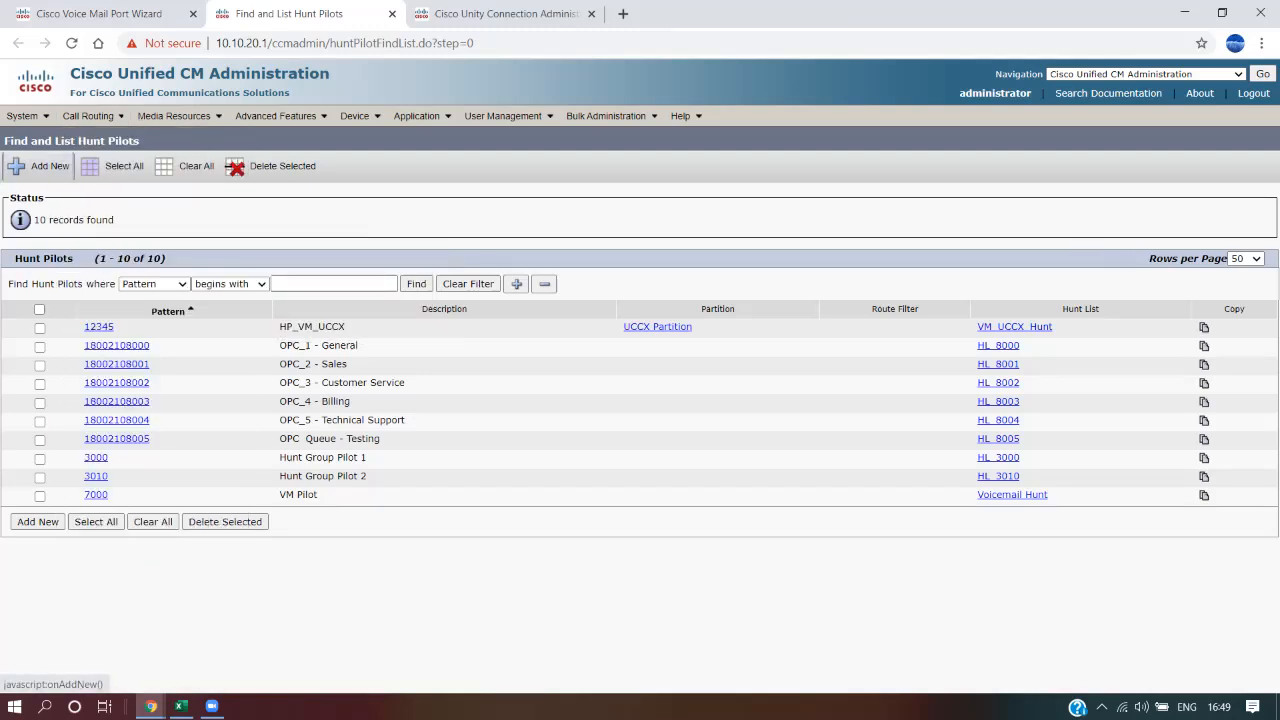
pyautogui.click(40, 166)
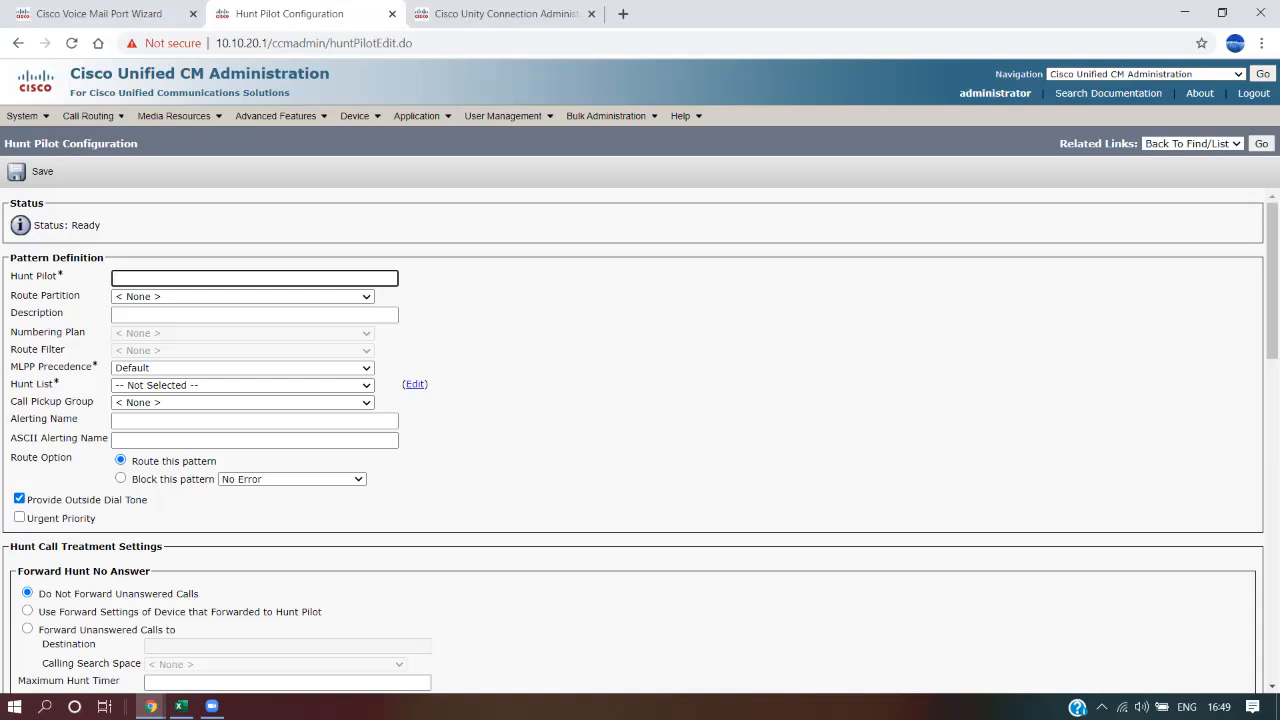
# Enter hunt pilot number 9500 and select hunt list VM-HuntList-Test
pyautogui.write('9500')
pyautogui.click(242, 385)
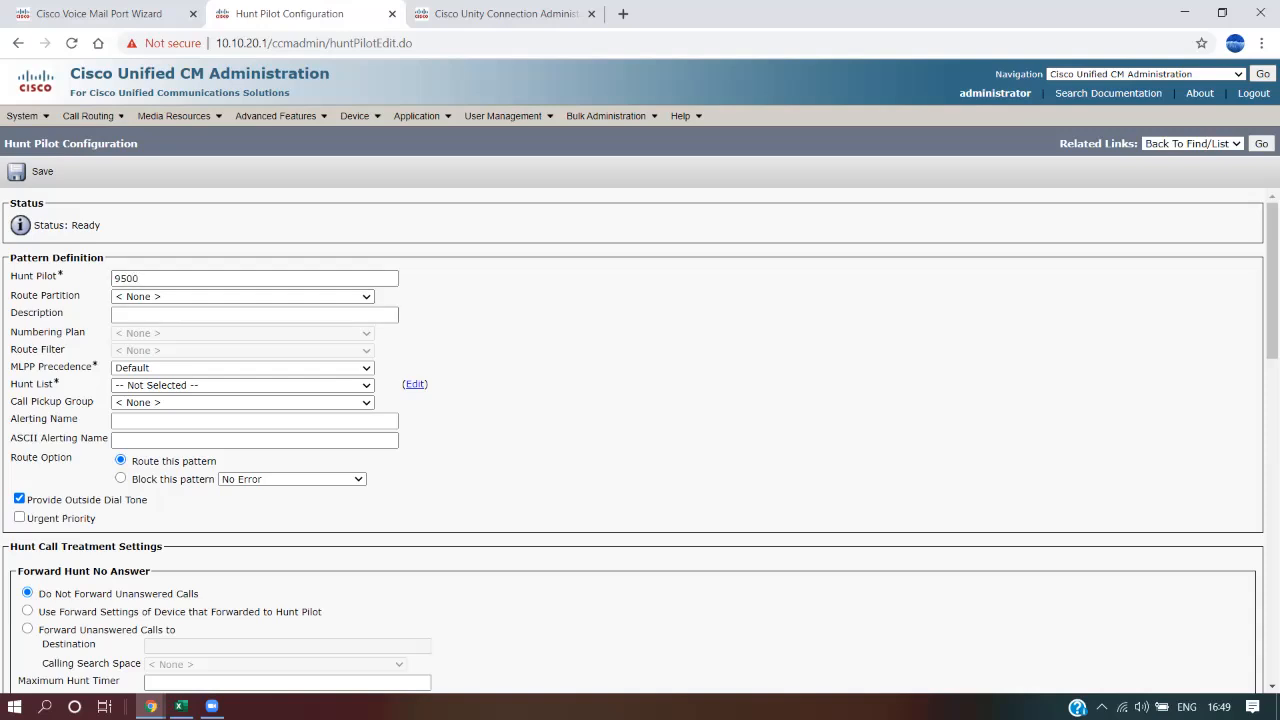
pyautogui.click(242, 386)
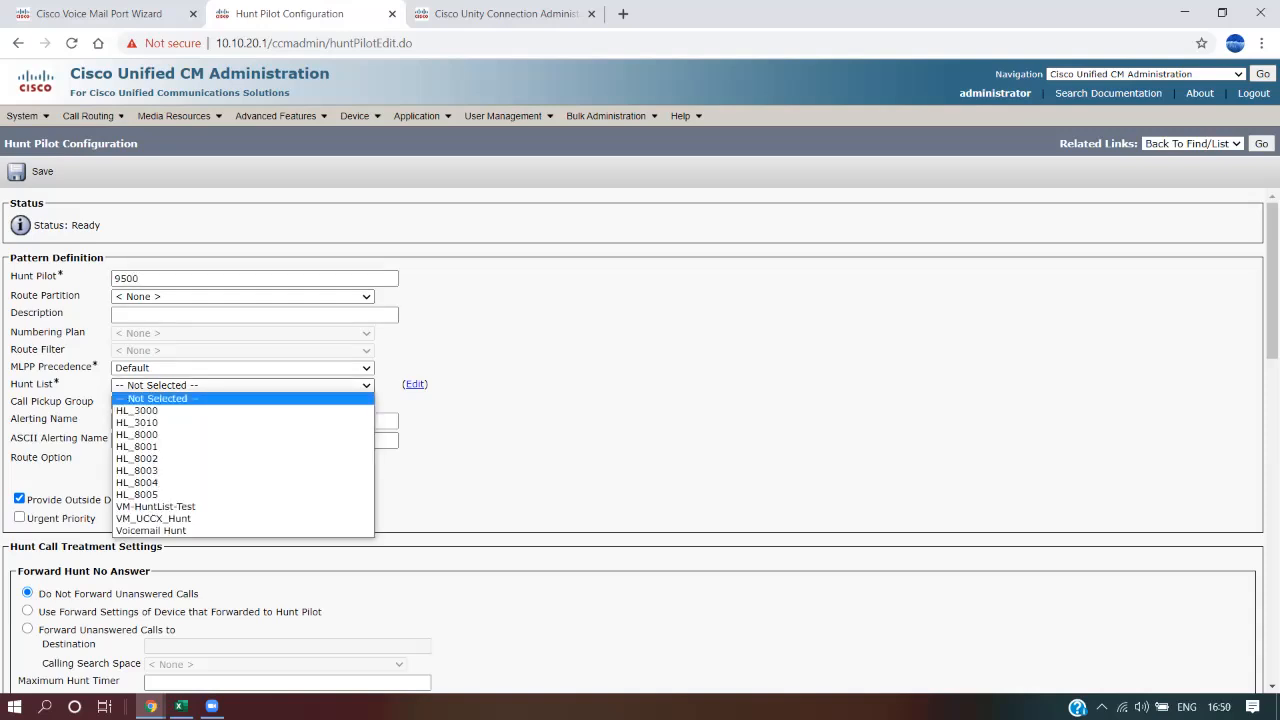
pyautogui.press('Down')
pyautogui.press('Down')
pyautogui.press('Down')
pyautogui.press('Down')
pyautogui.press('Up')
pyautogui.press('Up')
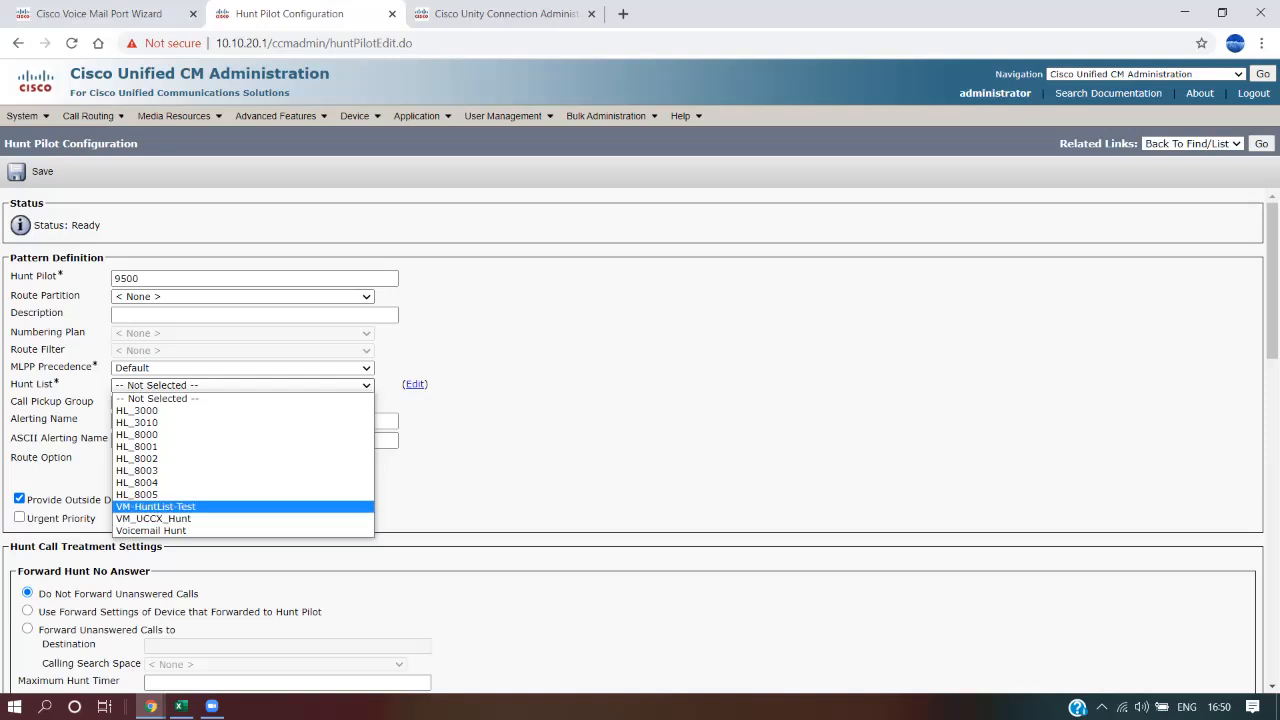
pyautogui.press('Return')
pyautogui.click(42, 172)
# Set the description, Alerting Name and ASCII Alerting Name to 'Voicemail Test Hunt Pilot'
pyautogui.click(254, 315)
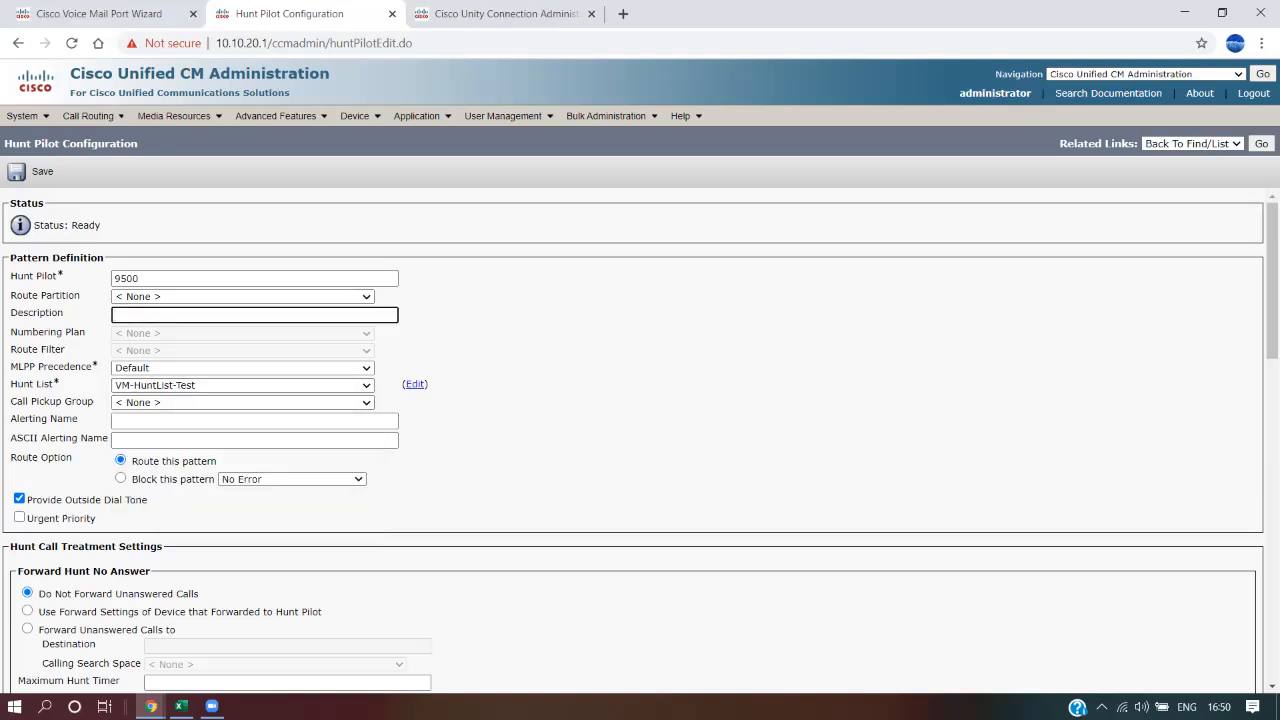
pyautogui.write('Voicemail Test Hunt Pilot')
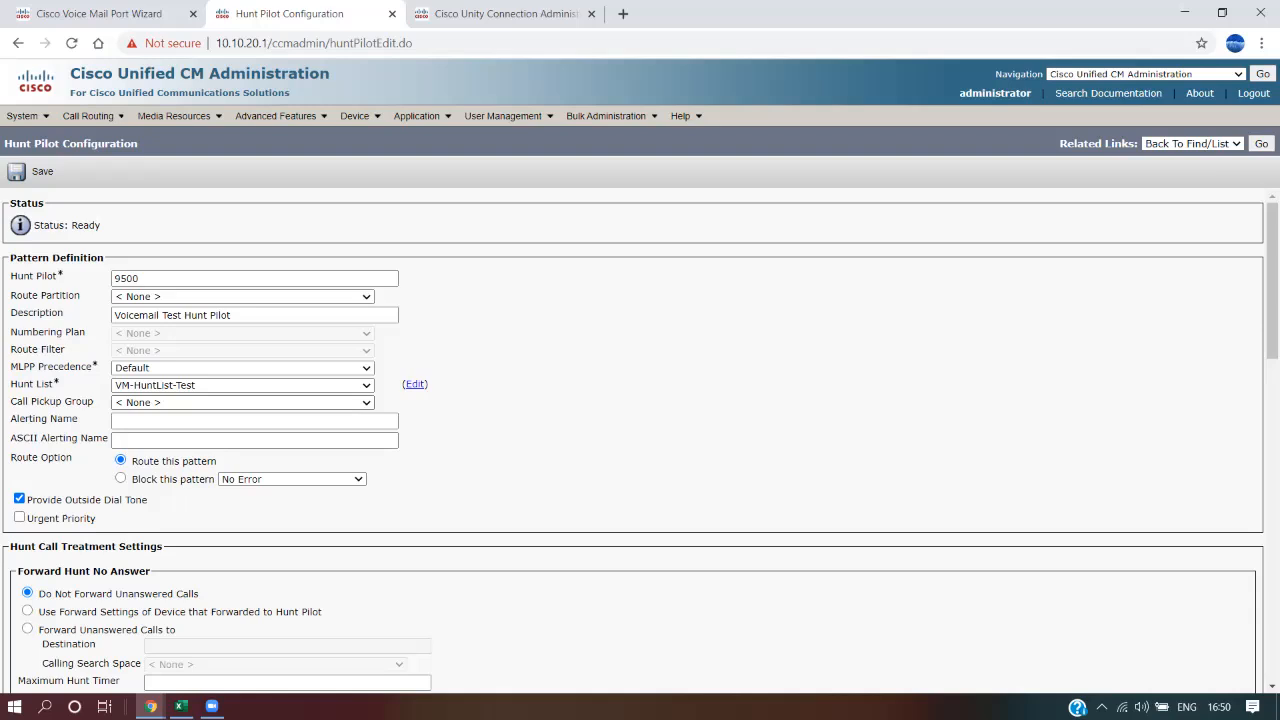
pyautogui.hotkey('ctrl', 'a')
pyautogui.hotkey('ctrl', 'c')
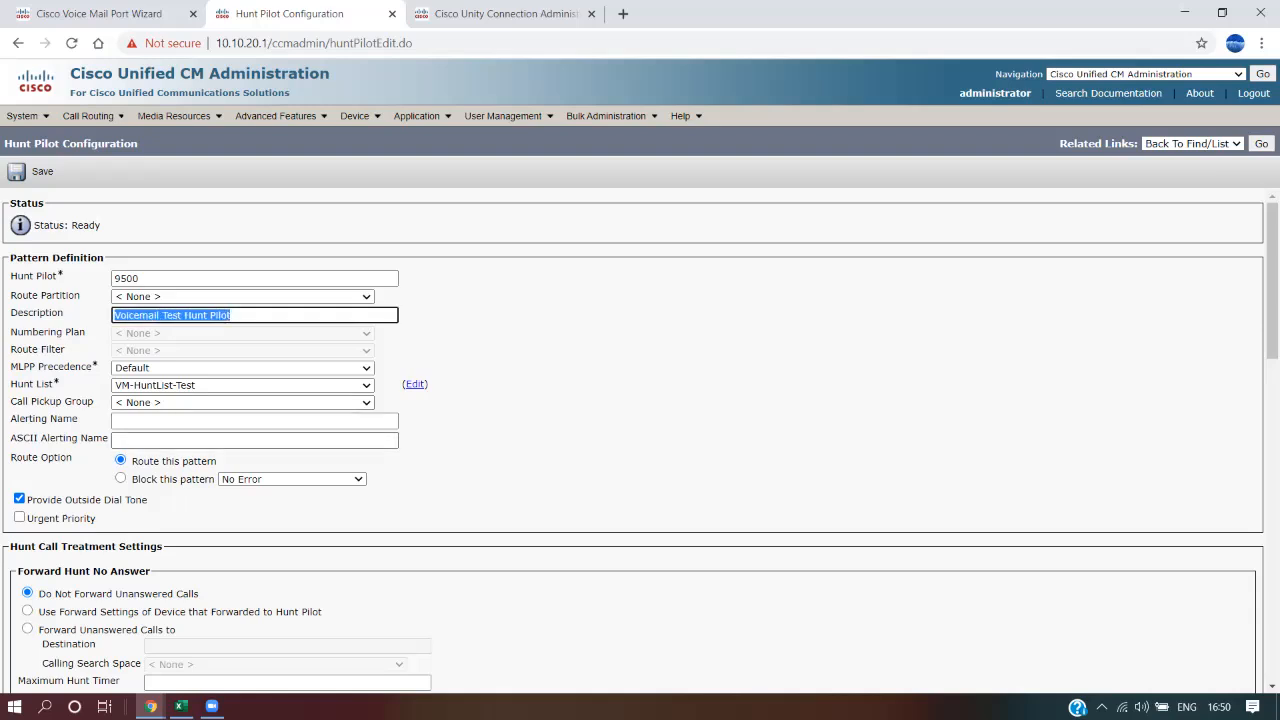
pyautogui.click(254, 421)
pyautogui.hotkey('ctrl', 'v')
pyautogui.click(254, 440)
pyautogui.hotkey('ctrl', 'v')
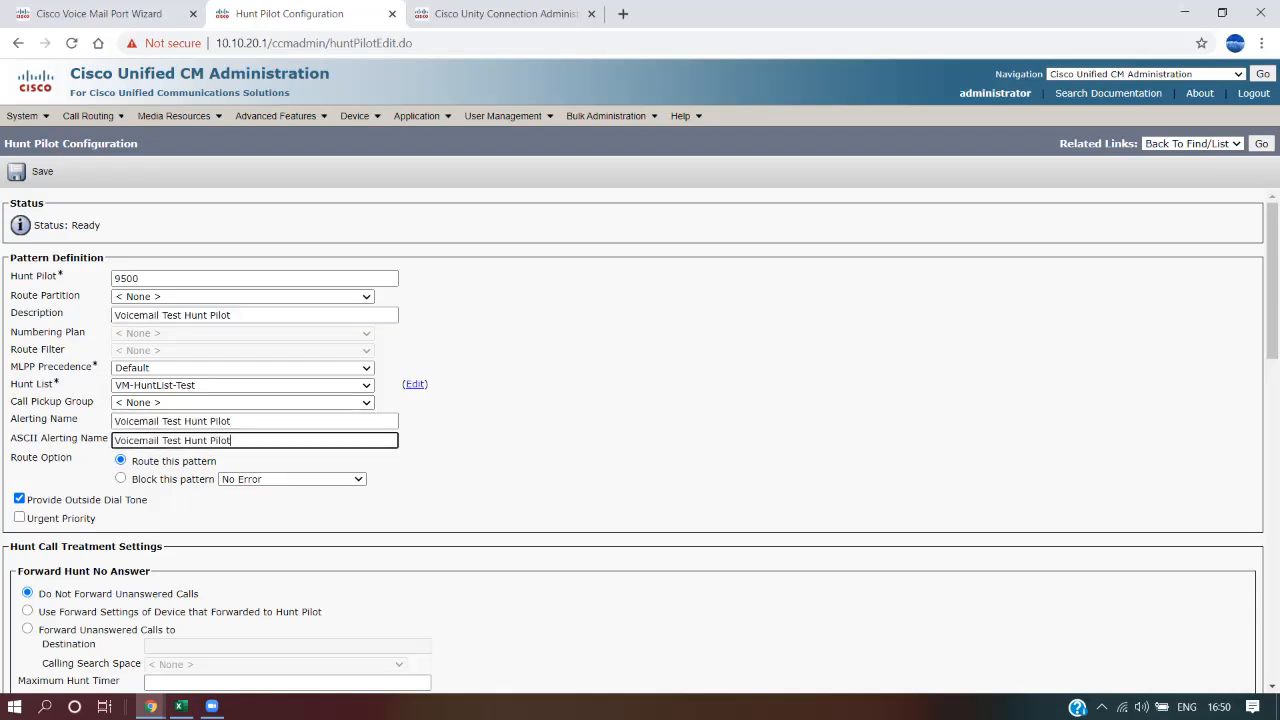
pyautogui.click(560, 446)
# Save hunt pilot 9500, review its hunt list setting, then select the CUCM steps in Excel
pyautogui.scroll(-15, 640, 440)
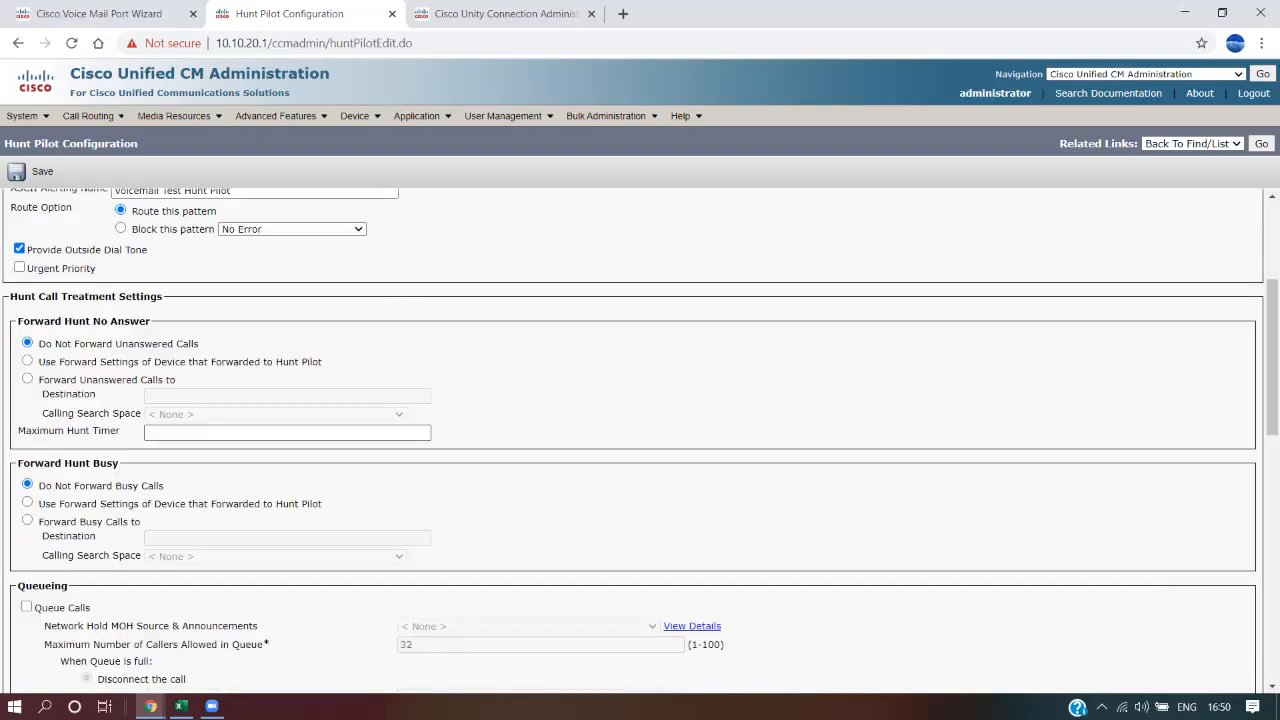
pyautogui.scroll(15, 640, 440)
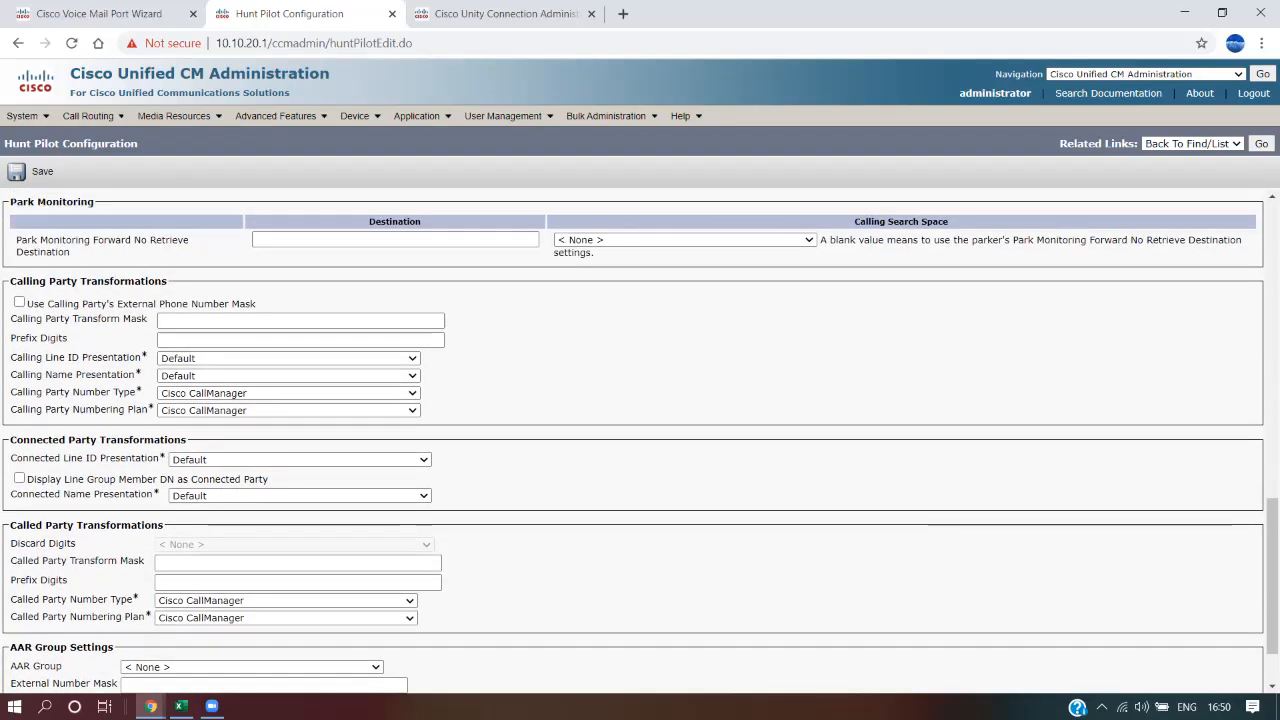
pyautogui.click(40, 171)
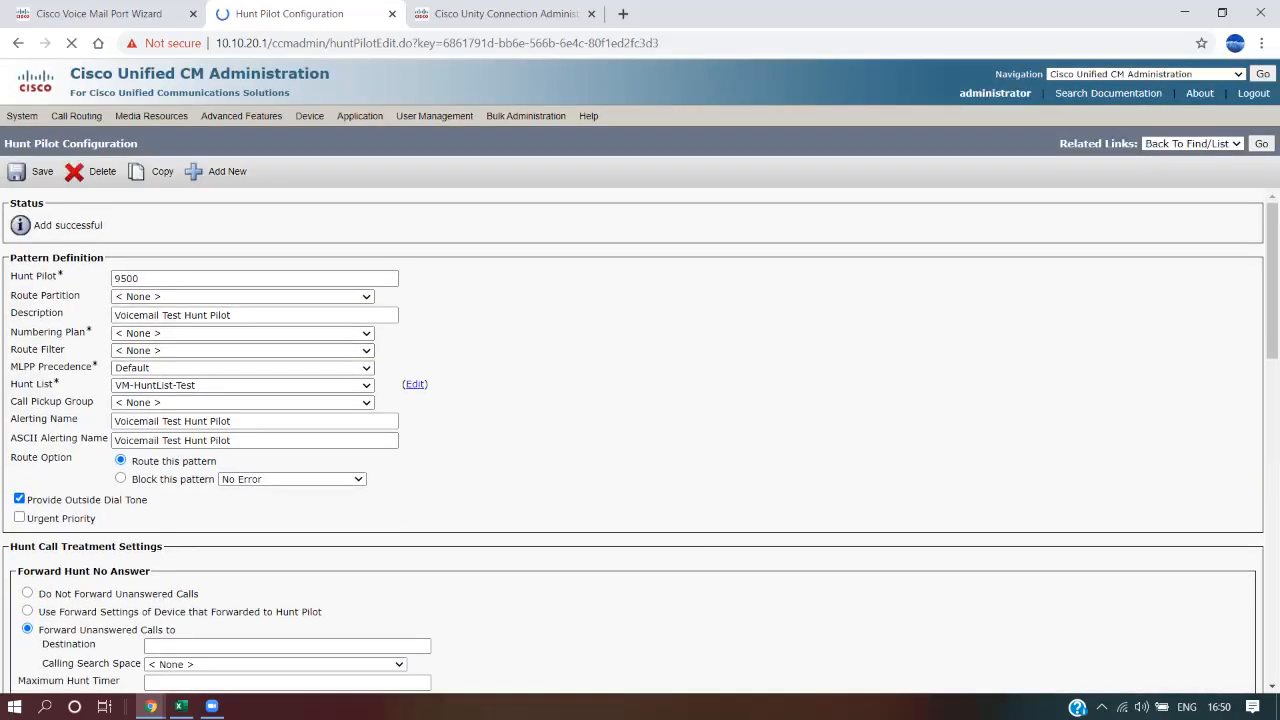
pyautogui.moveTo(80, 385); pyautogui.dragTo(10, 385)
pyautogui.moveTo(10, 276); pyautogui.dragTo(100, 385)
pyautogui.click(100, 386)
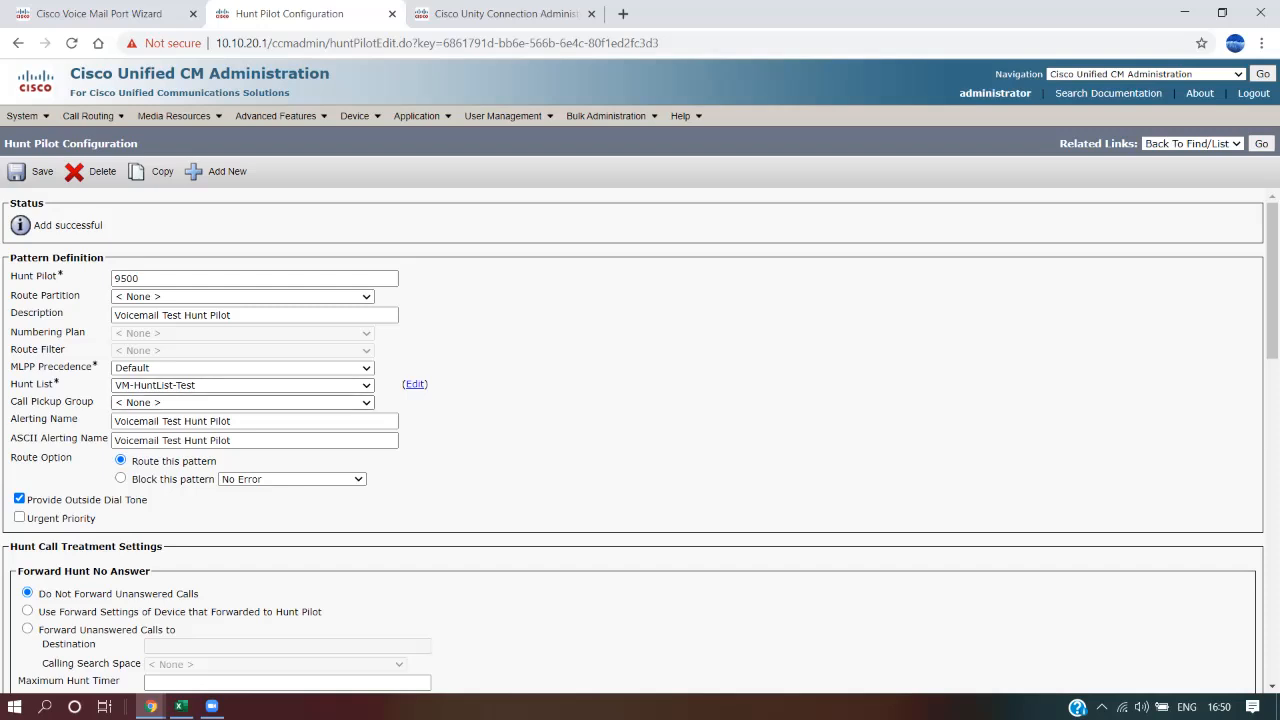
pyautogui.click(180, 706)
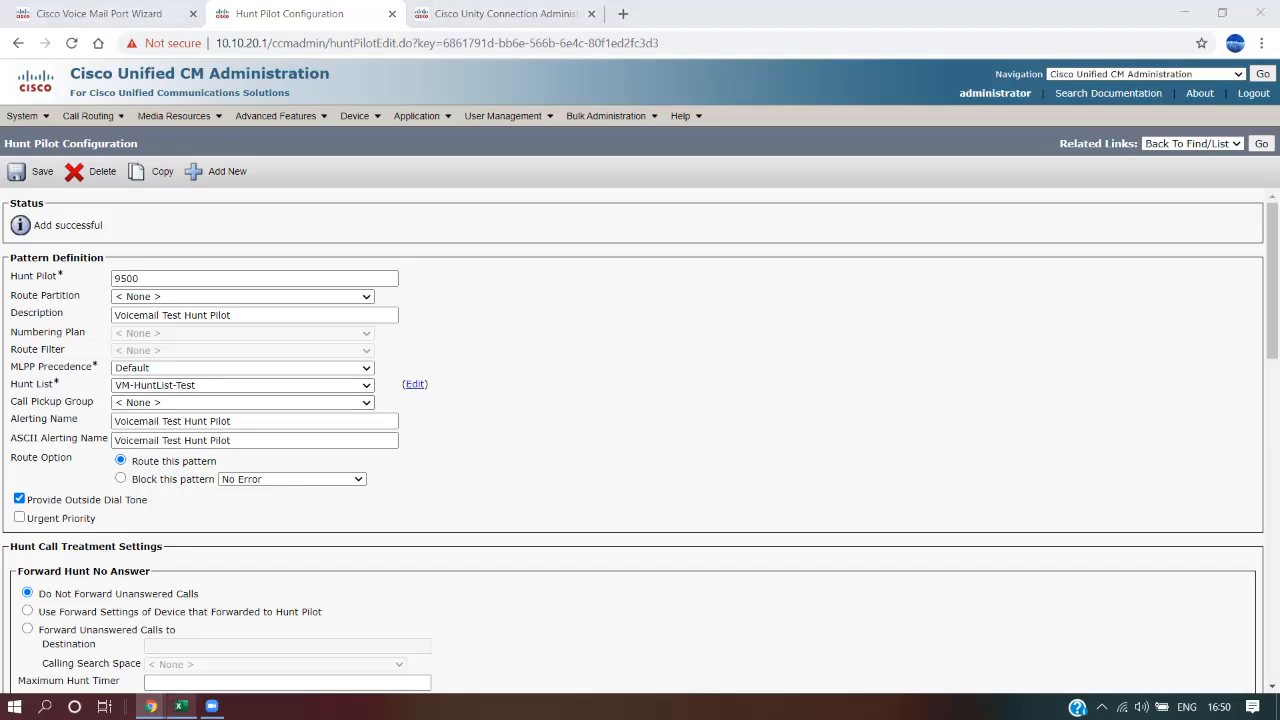
pyautogui.moveTo(330, 304); pyautogui.dragTo(330, 488)
# Step through the CUCM notes in column C, from Voicemail Port to Voice Mail Pilot and Voicemail Profile
pyautogui.click(330, 488)
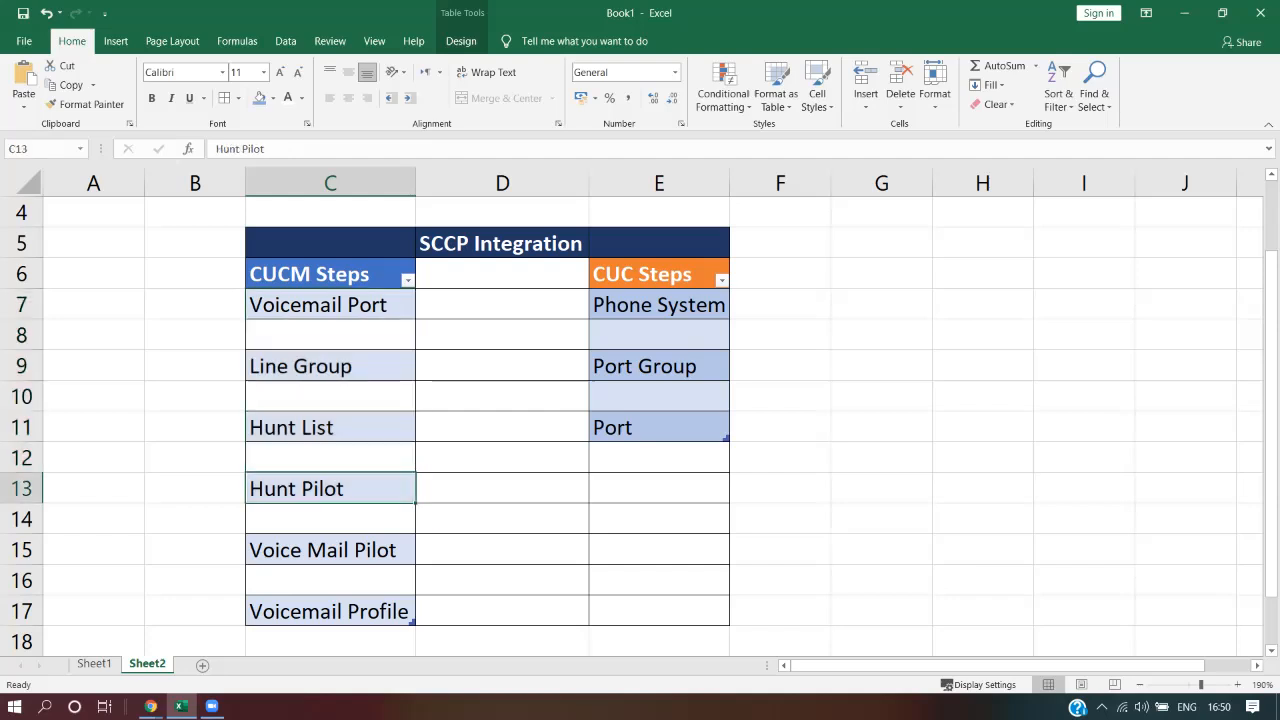
pyautogui.click(330, 427)
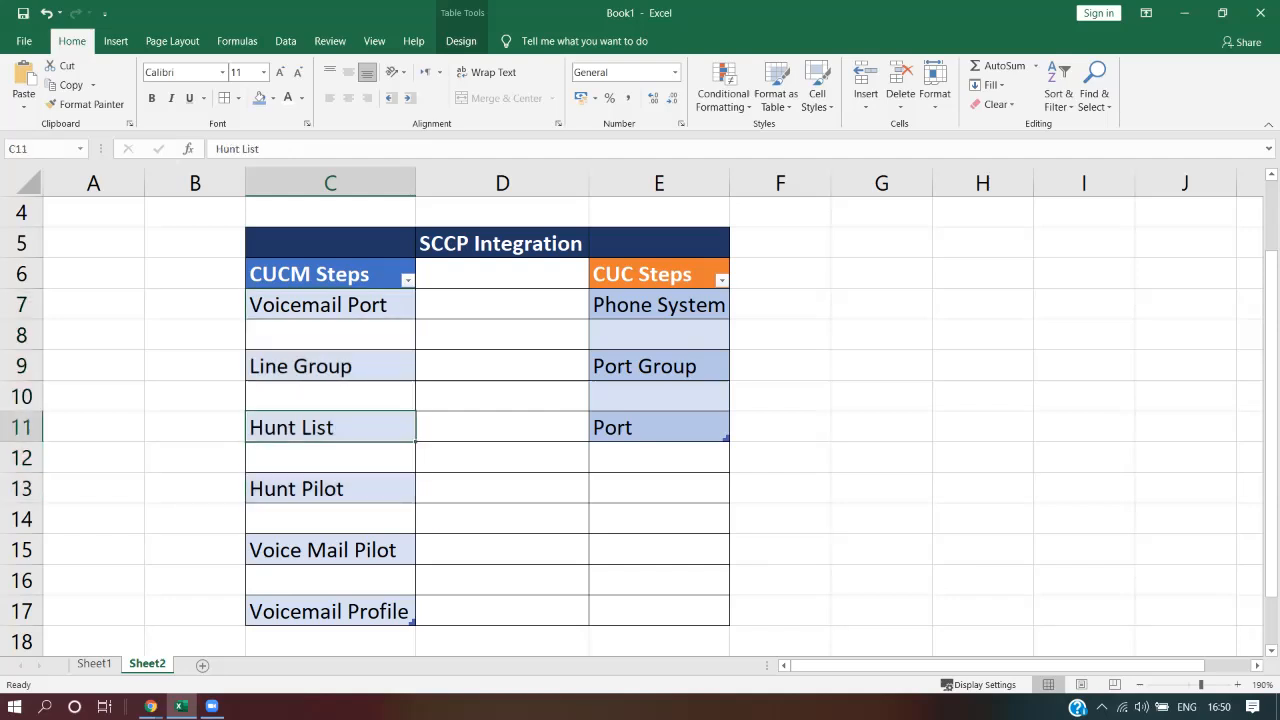
pyautogui.click(330, 366)
pyautogui.click(330, 305)
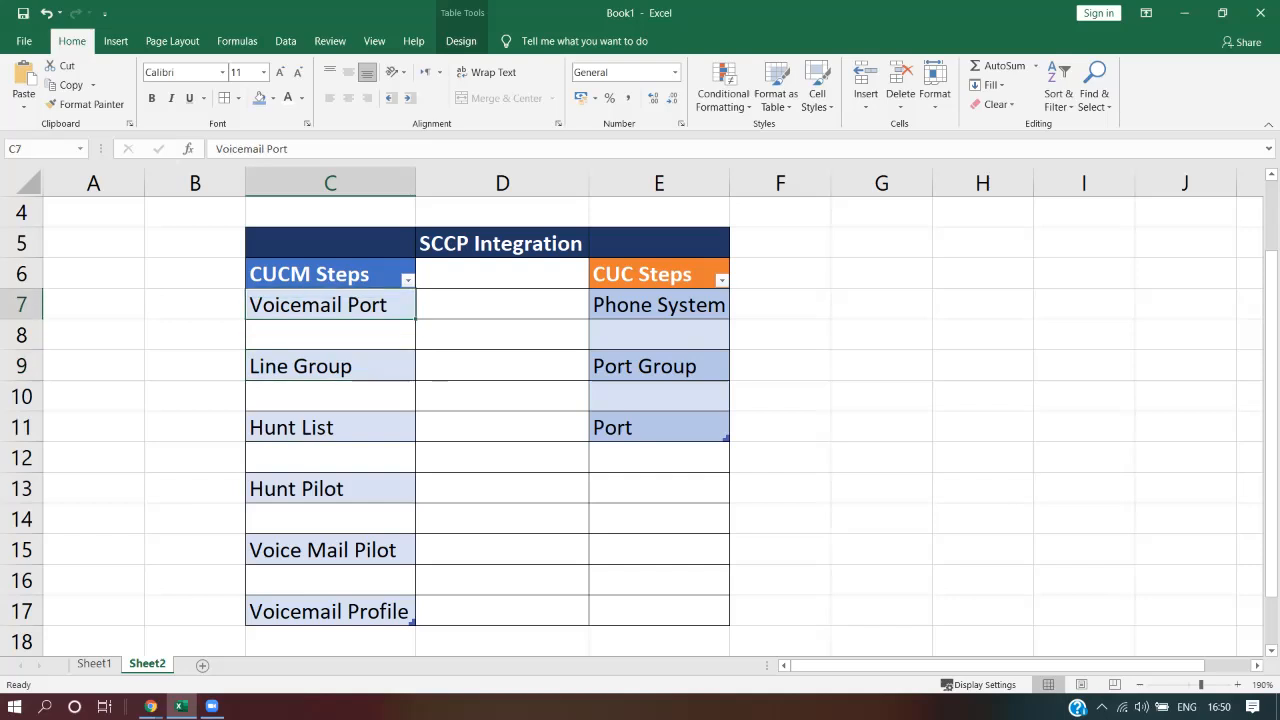
pyautogui.click(330, 550)
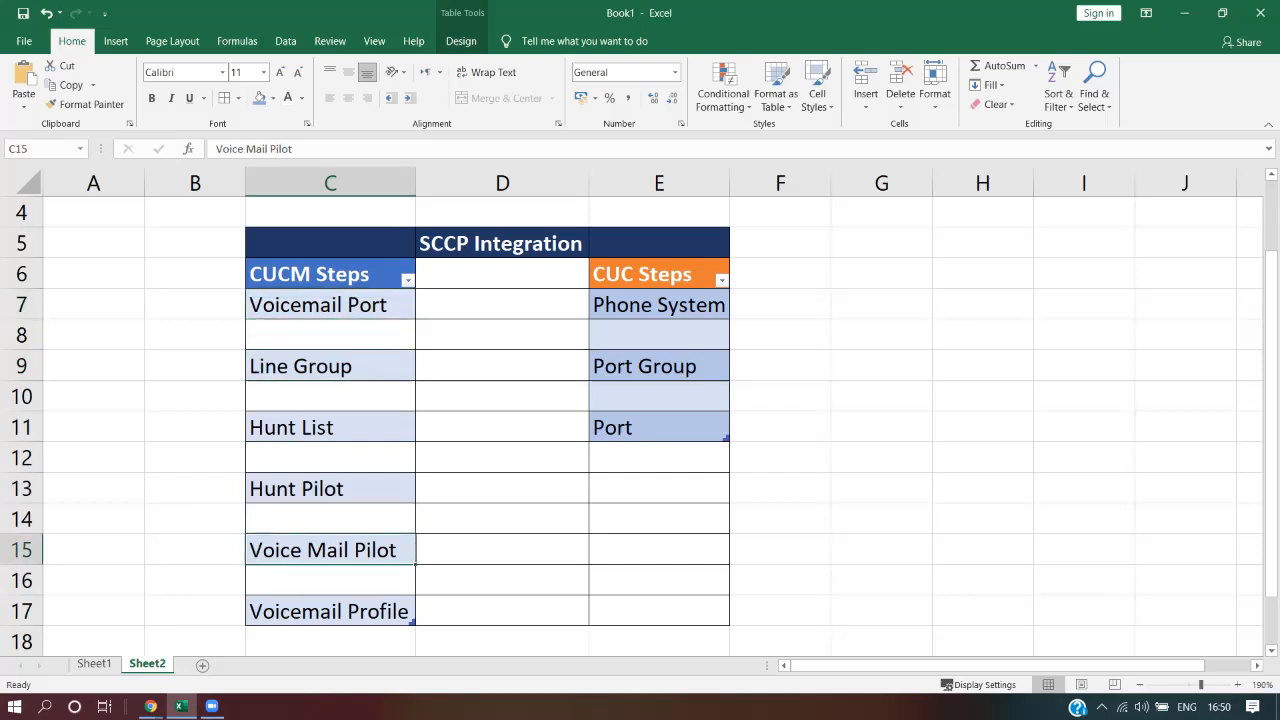
pyautogui.moveTo(330, 611); pyautogui.dragTo(330, 550)
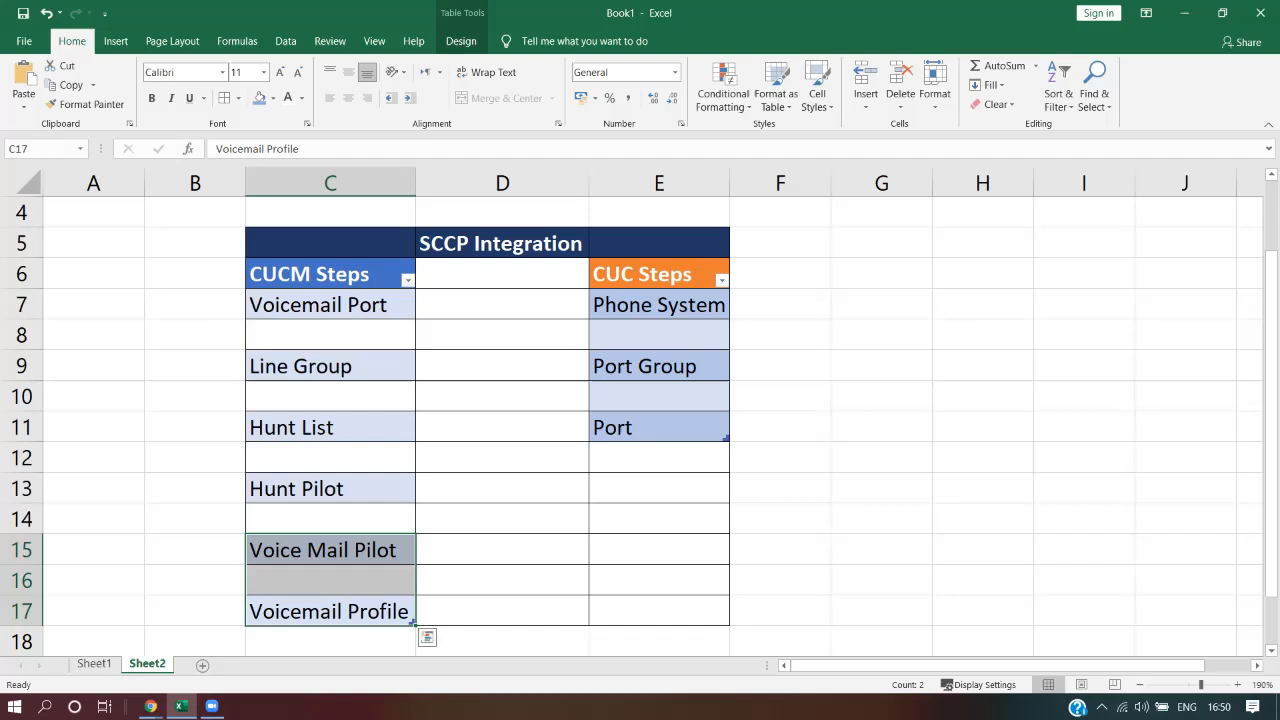
# Return to CUCM and start a new entry from the Voice Mail Pilot list
pyautogui.click(1185, 13)
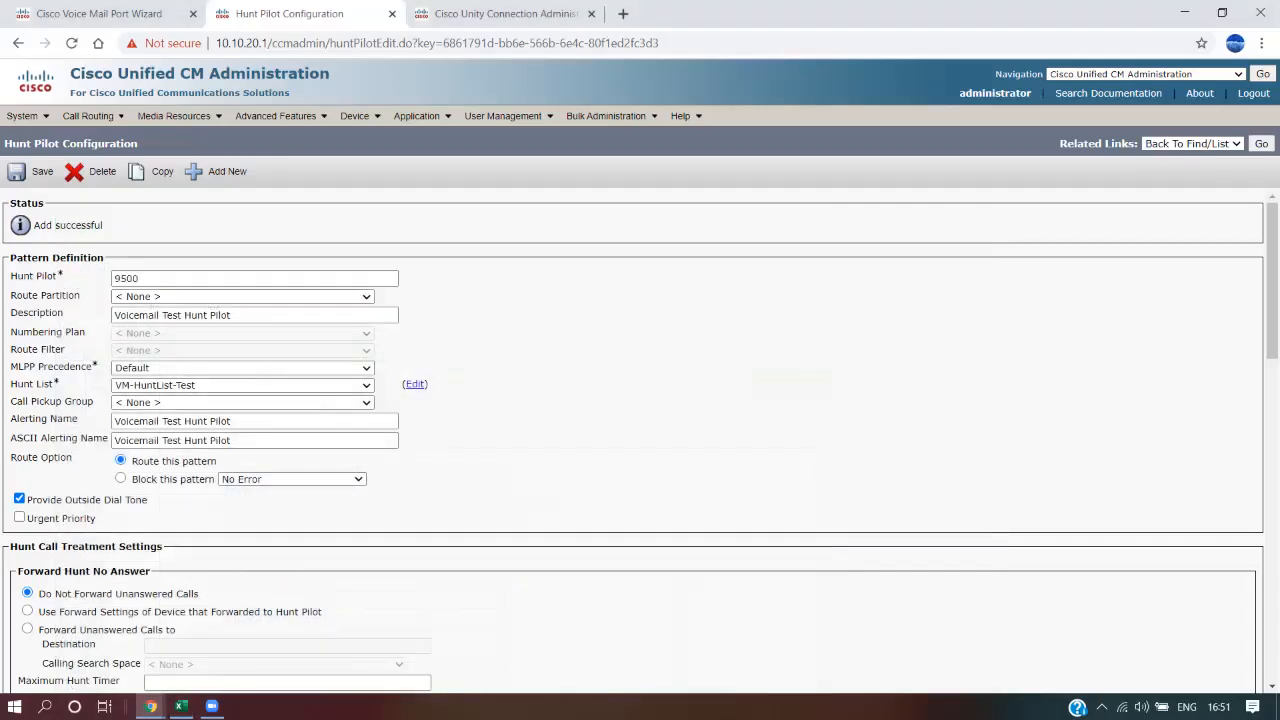
pyautogui.moveTo(280, 116)
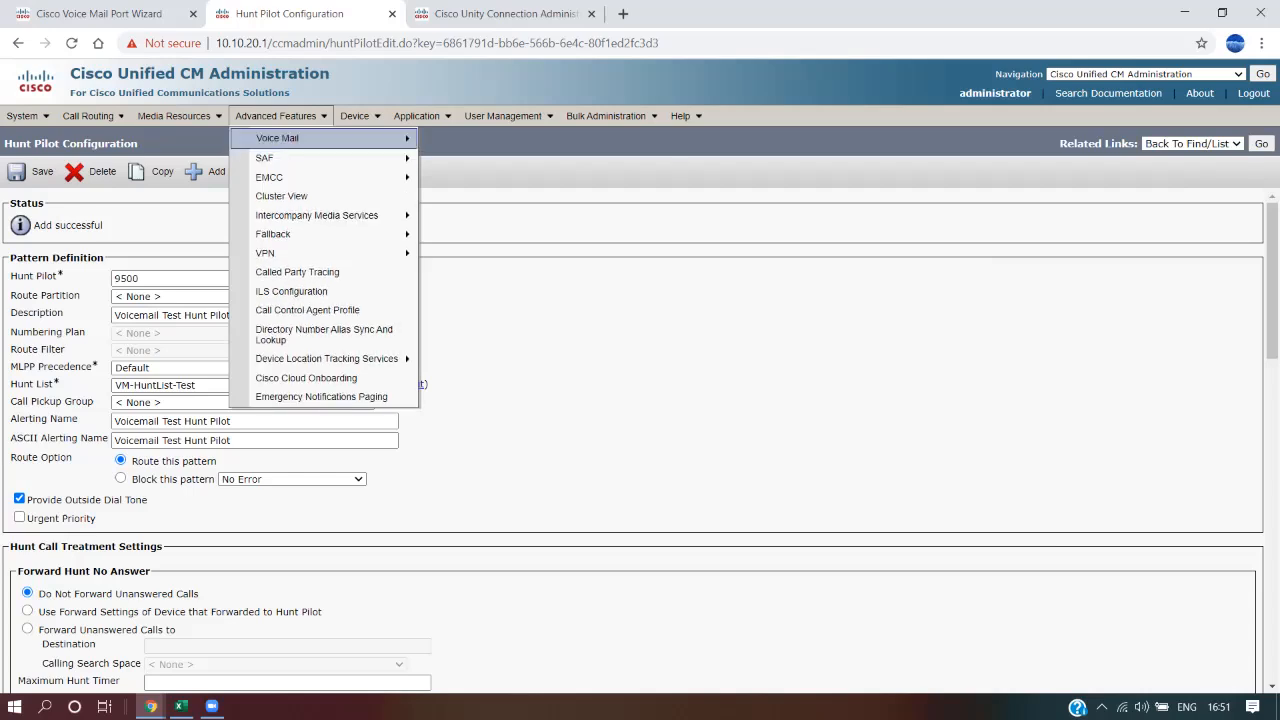
pyautogui.moveTo(277, 138)
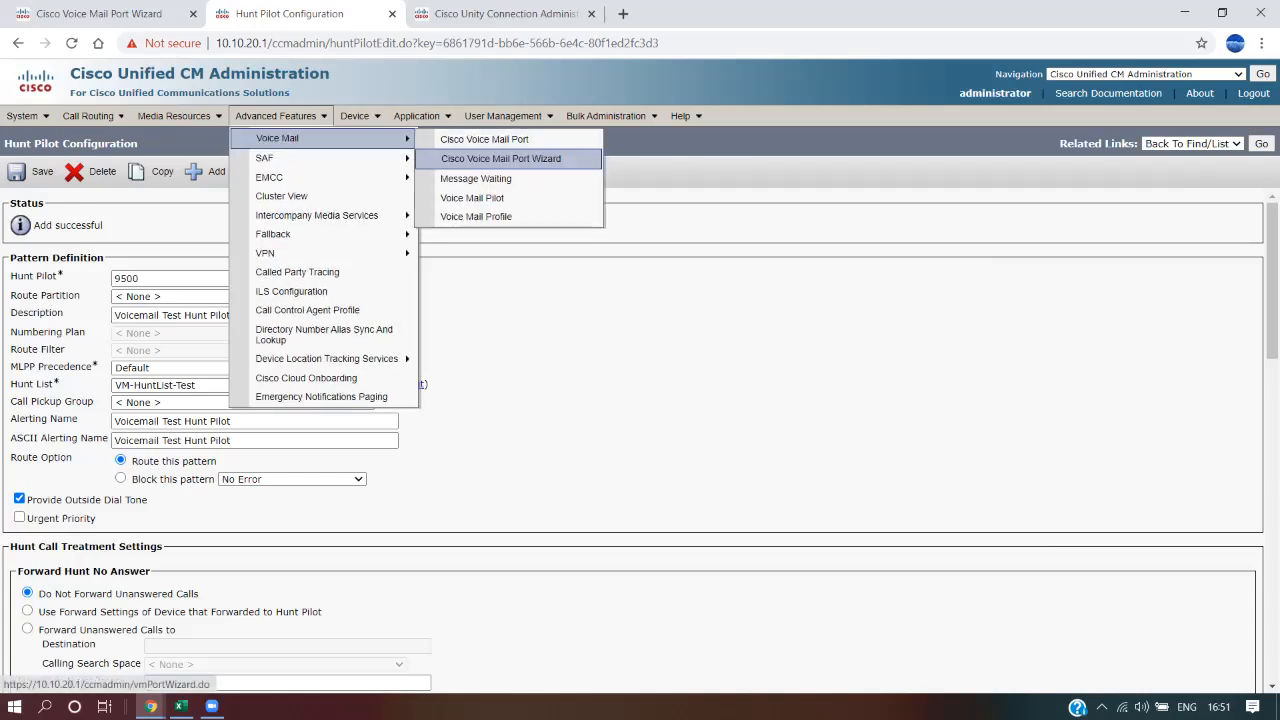
pyautogui.click(472, 196)
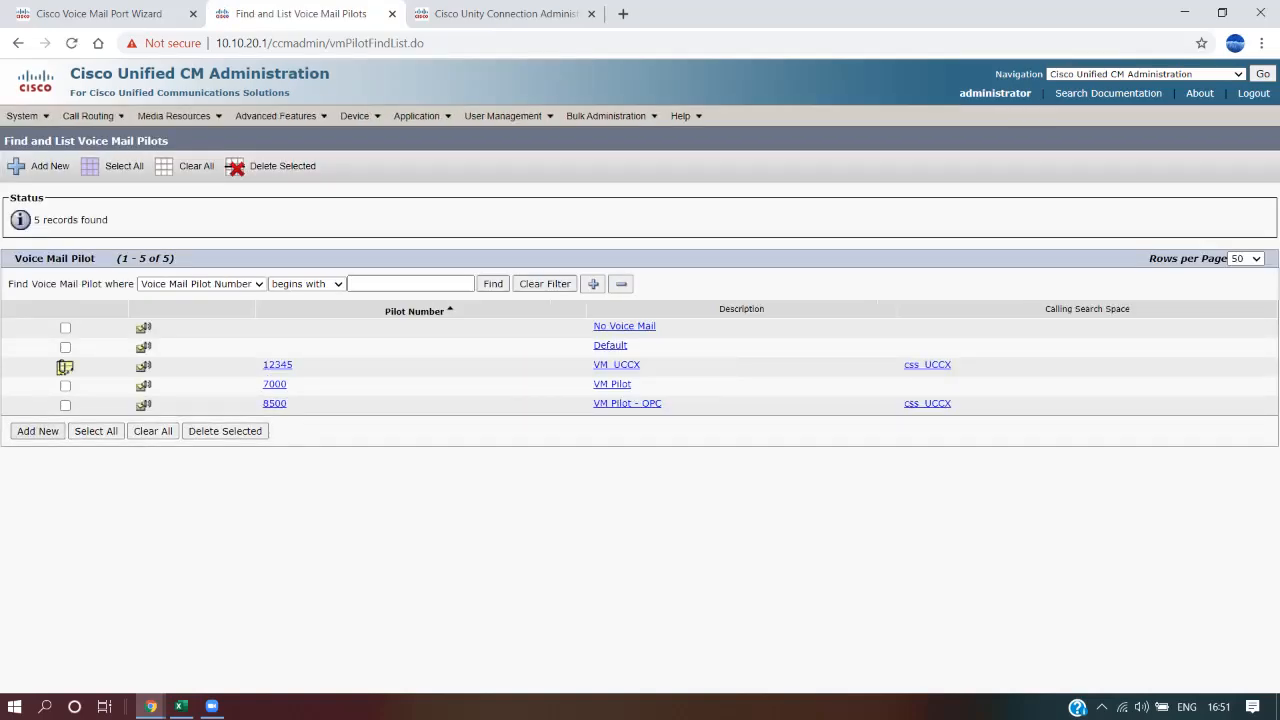
pyautogui.click(38, 431)
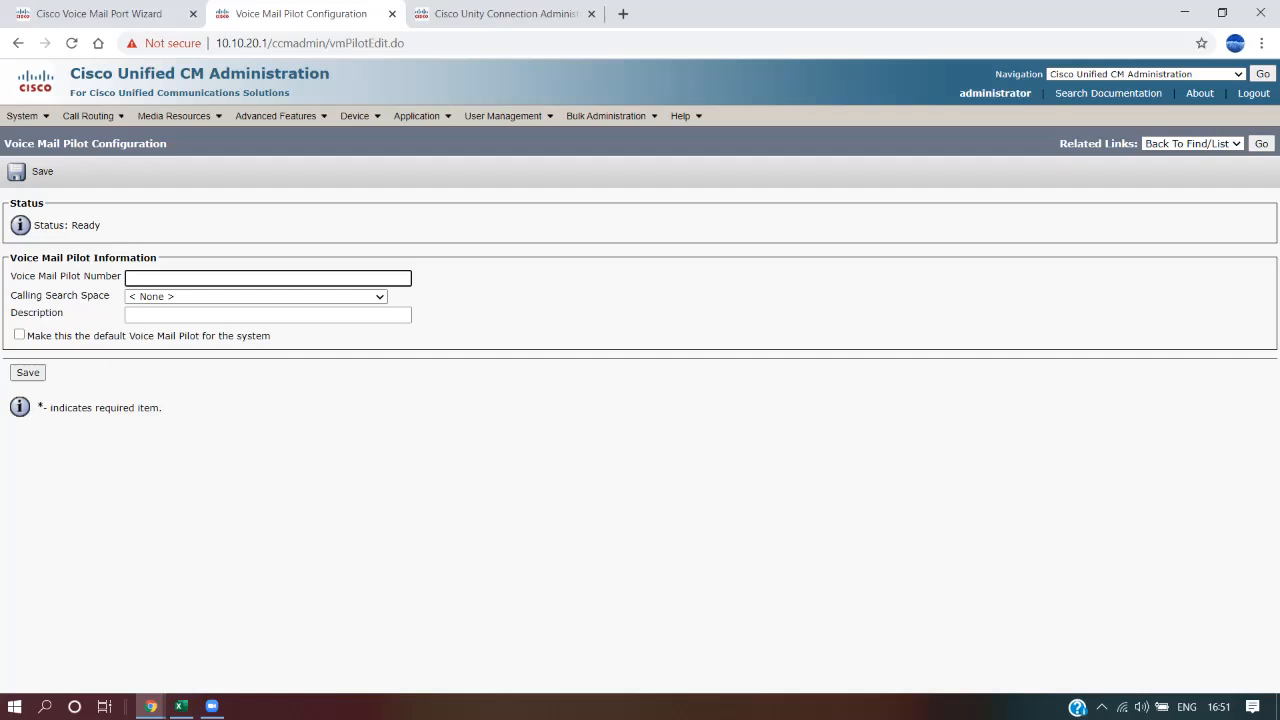
# Create pilot number 9500 with description 'Voicemail Testing Hunt Pilot' and save it
pyautogui.write('9500')
pyautogui.click(240, 315)
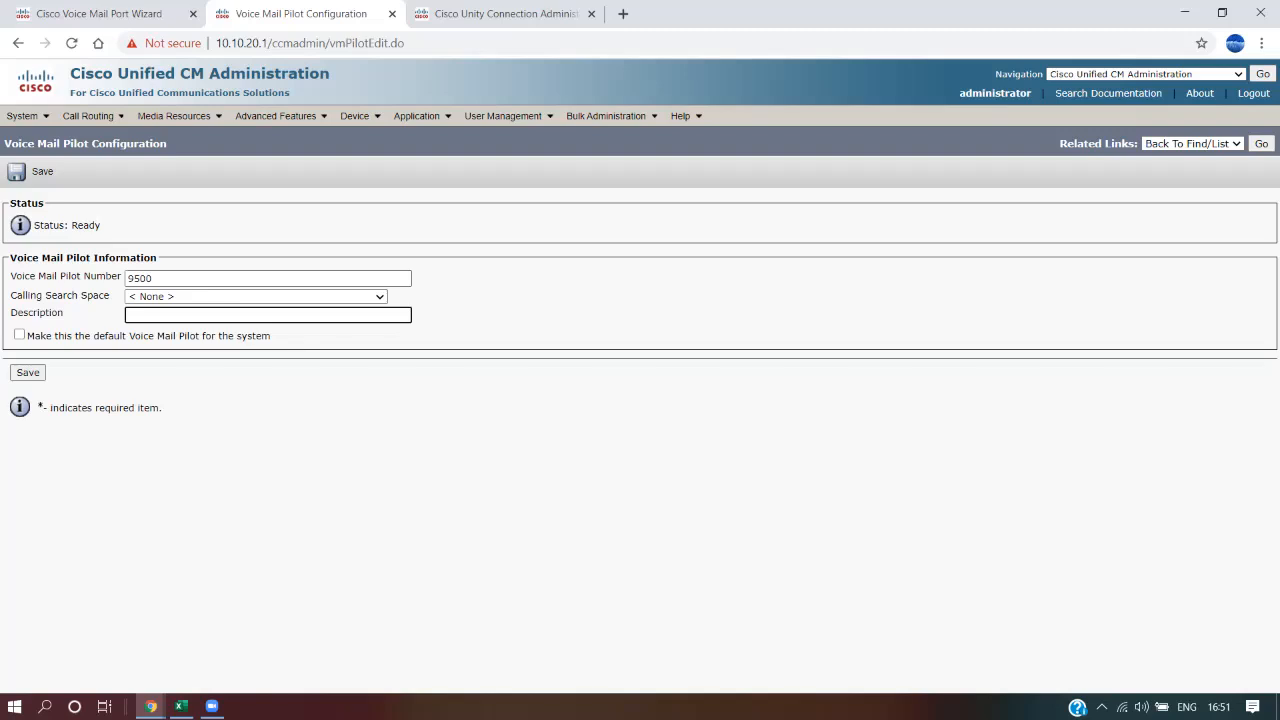
pyautogui.write('Voicemail Hunt PilotTesting')
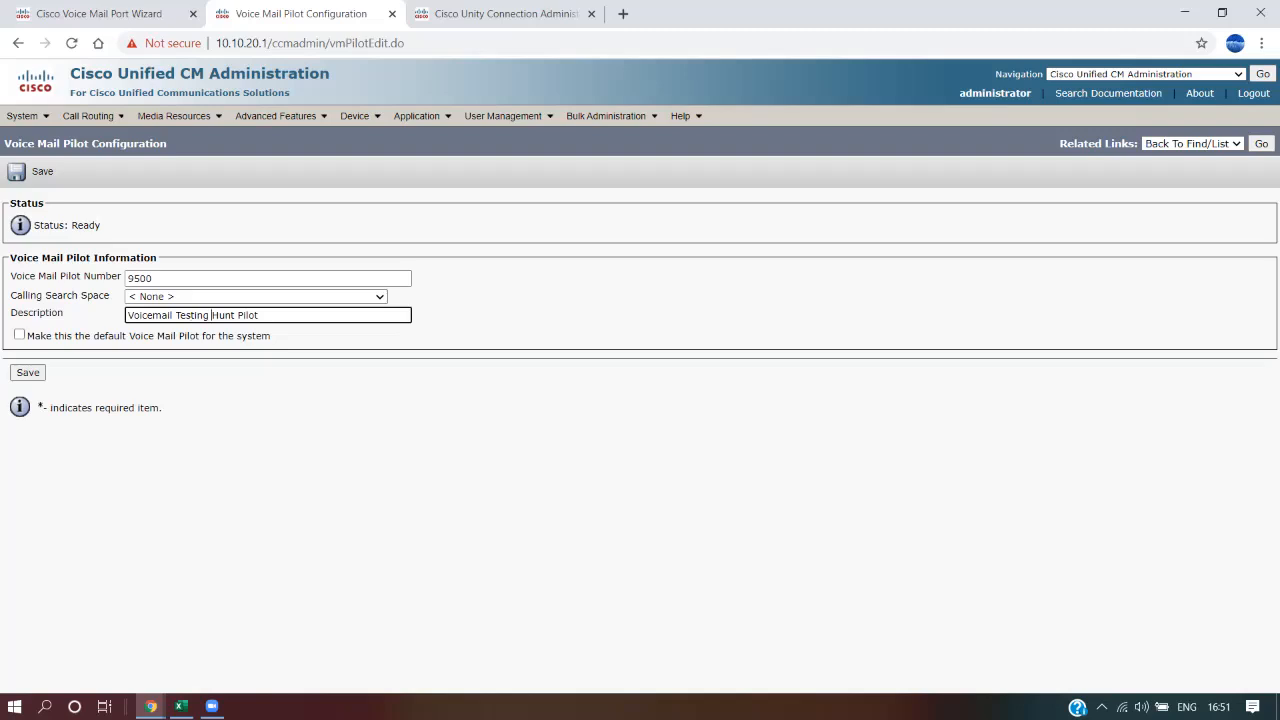
pyautogui.moveTo(276, 337); pyautogui.dragTo(20, 335)
pyautogui.click(40, 347)
pyautogui.click(28, 372)
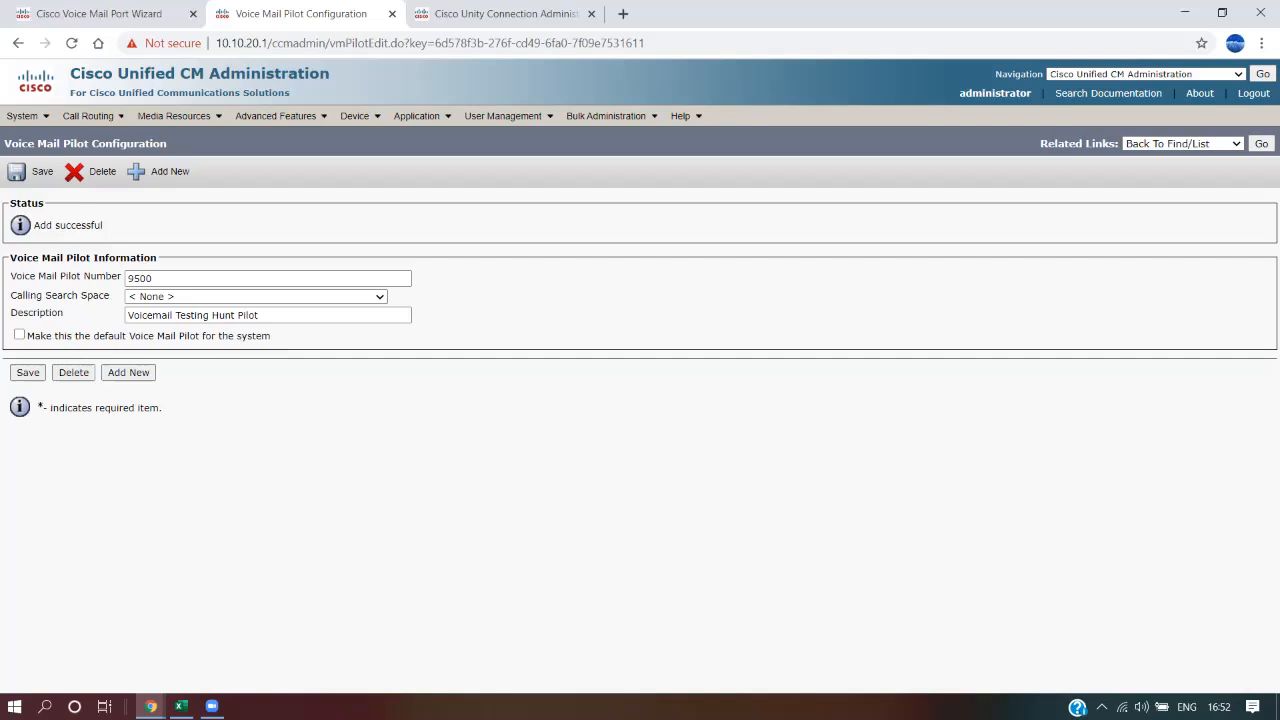
# Start a new voice mail profile named VMTestingProfile
pyautogui.moveTo(281, 116)
pyautogui.moveTo(278, 138)
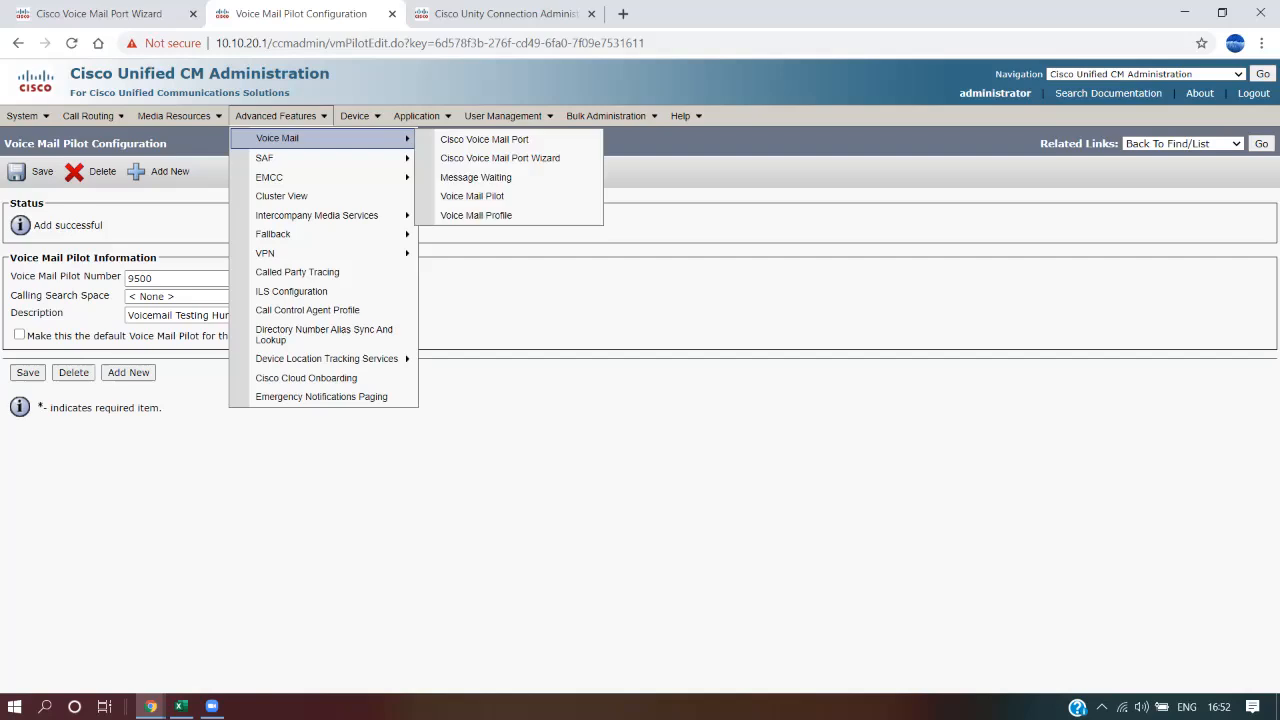
pyautogui.click(478, 216)
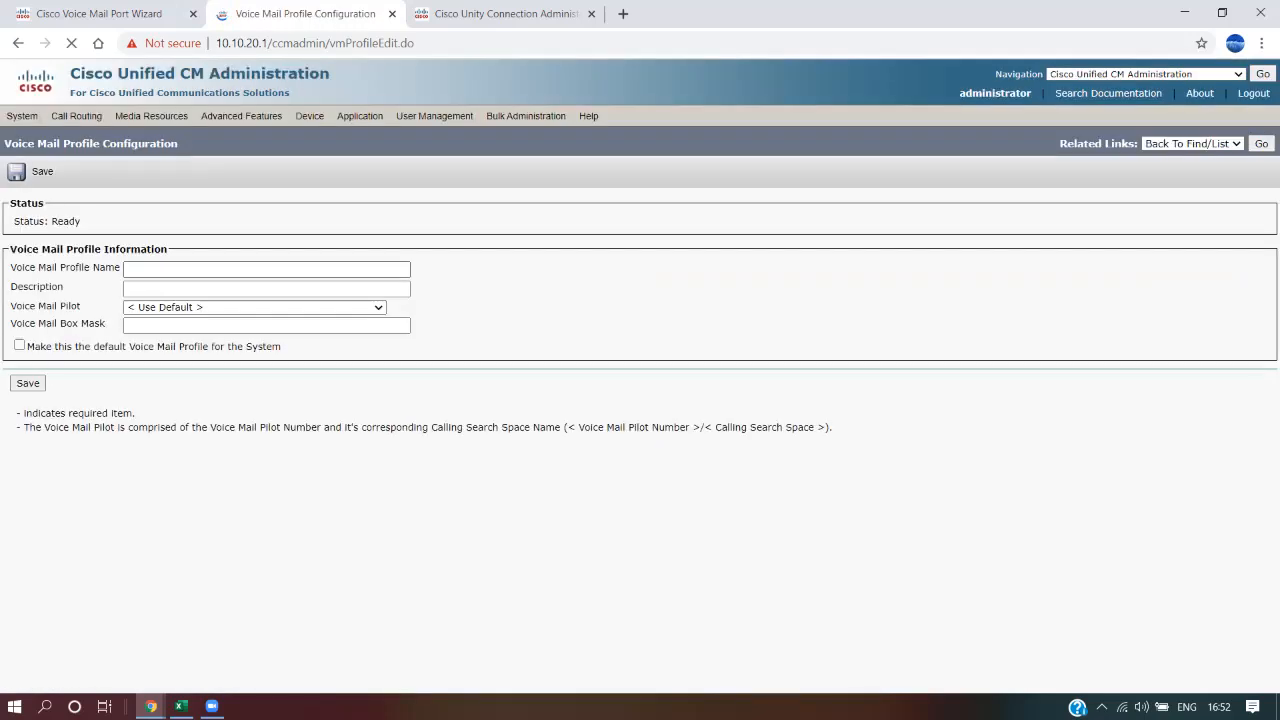
pyautogui.write('VM_T')
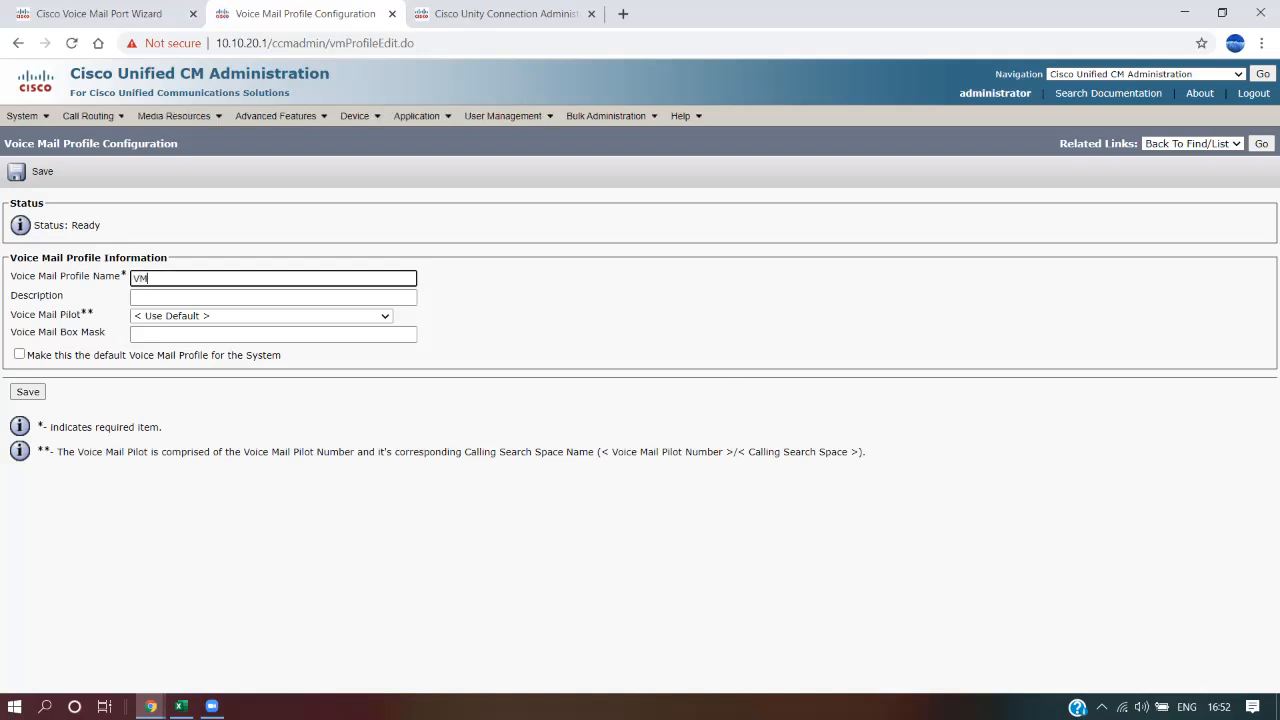
pyautogui.press('BackSpace')
pyautogui.press('BackSpace')
pyautogui.write('Testing Profile')
pyautogui.press('Tab')
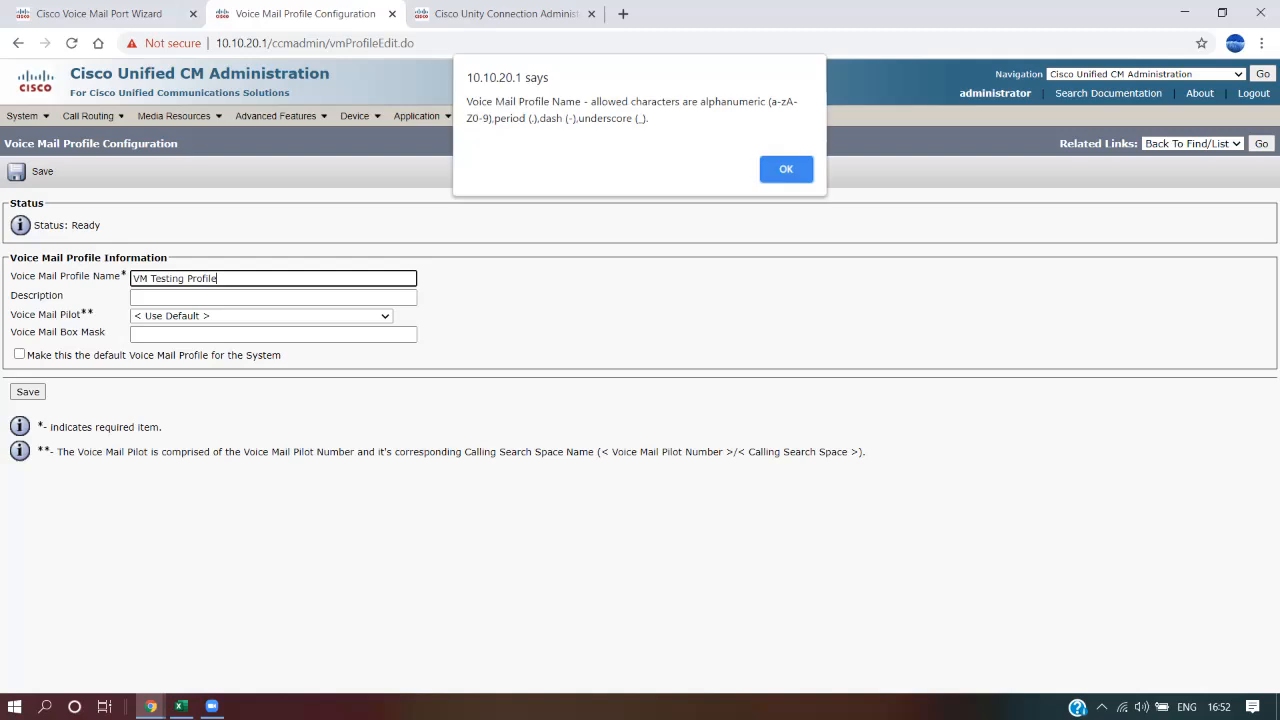
pyautogui.press('Return')
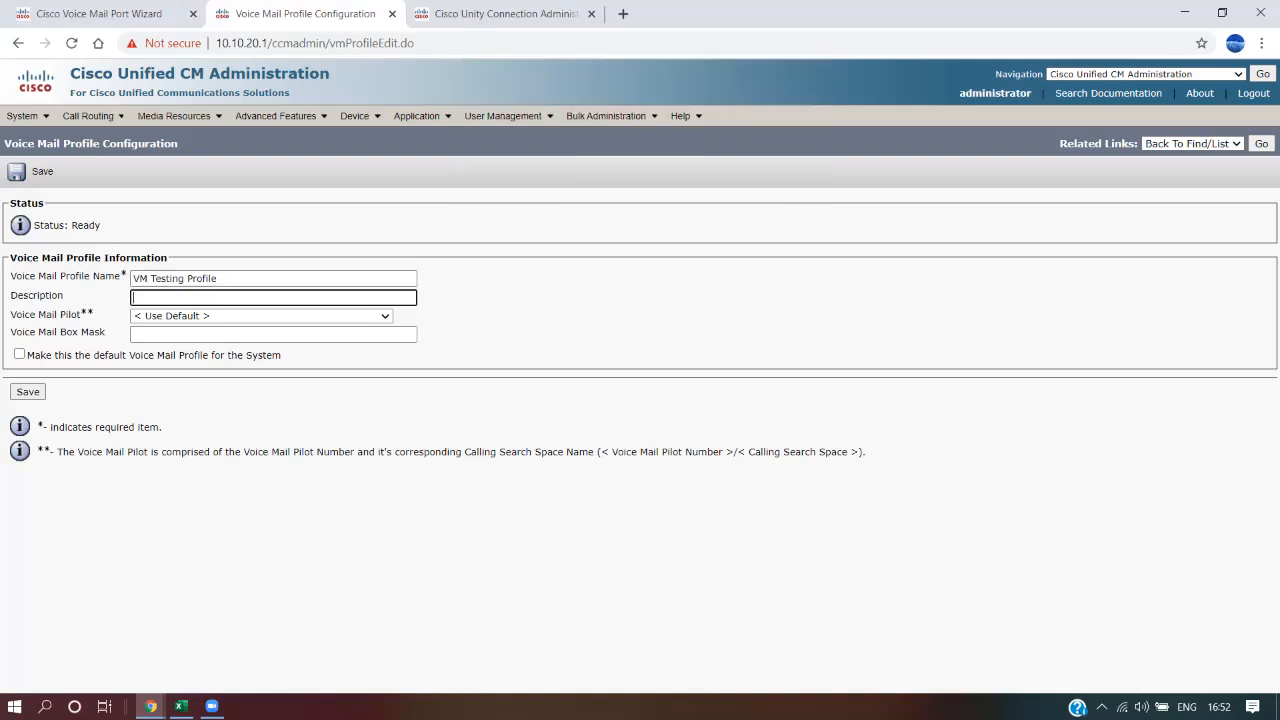
pyautogui.press('BackSpace')
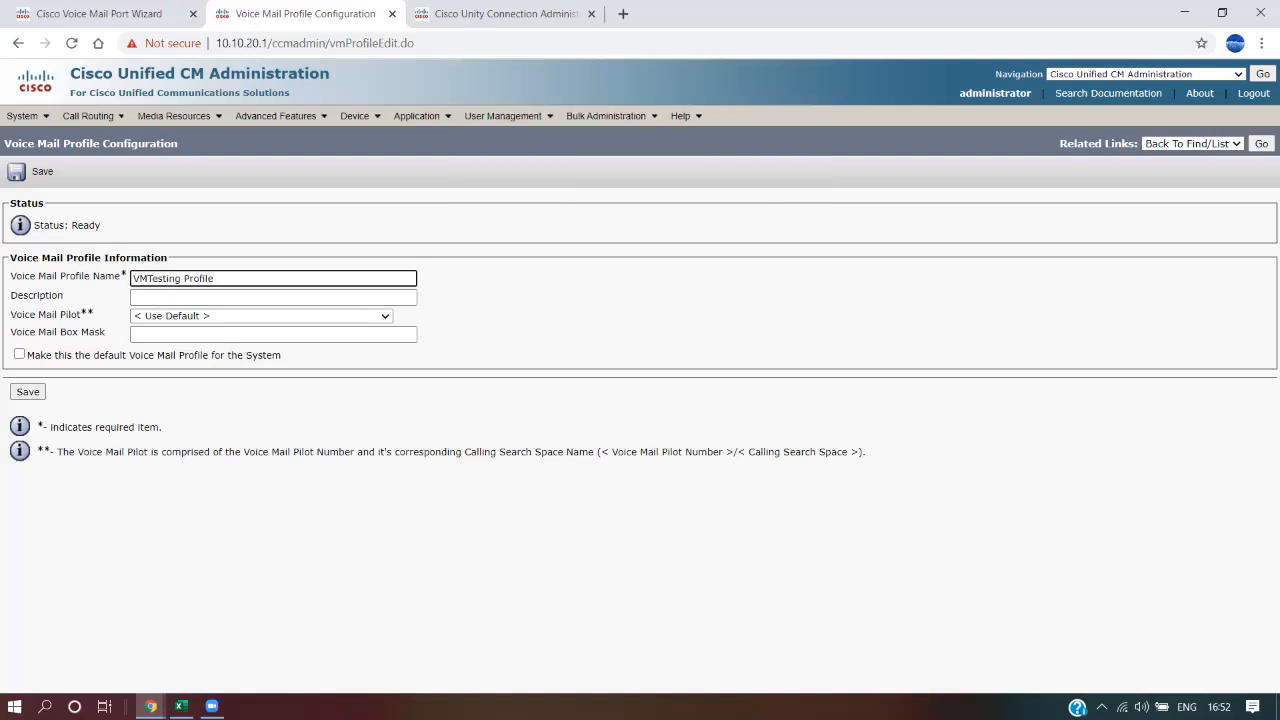
pyautogui.click(184, 279)
pyautogui.press('BackSpace')
# Set the profile description to 'VM Testing Profile'
pyautogui.click(228, 289)
pyautogui.click(222, 298)
pyautogui.moveTo(218, 279); pyautogui.dragTo(198, 279)
pyautogui.hotkey('ctrl', 'a')
pyautogui.hotkey('ctrl', 'c')
pyautogui.press('Tab')
pyautogui.hotkey('ctrl', 'v')
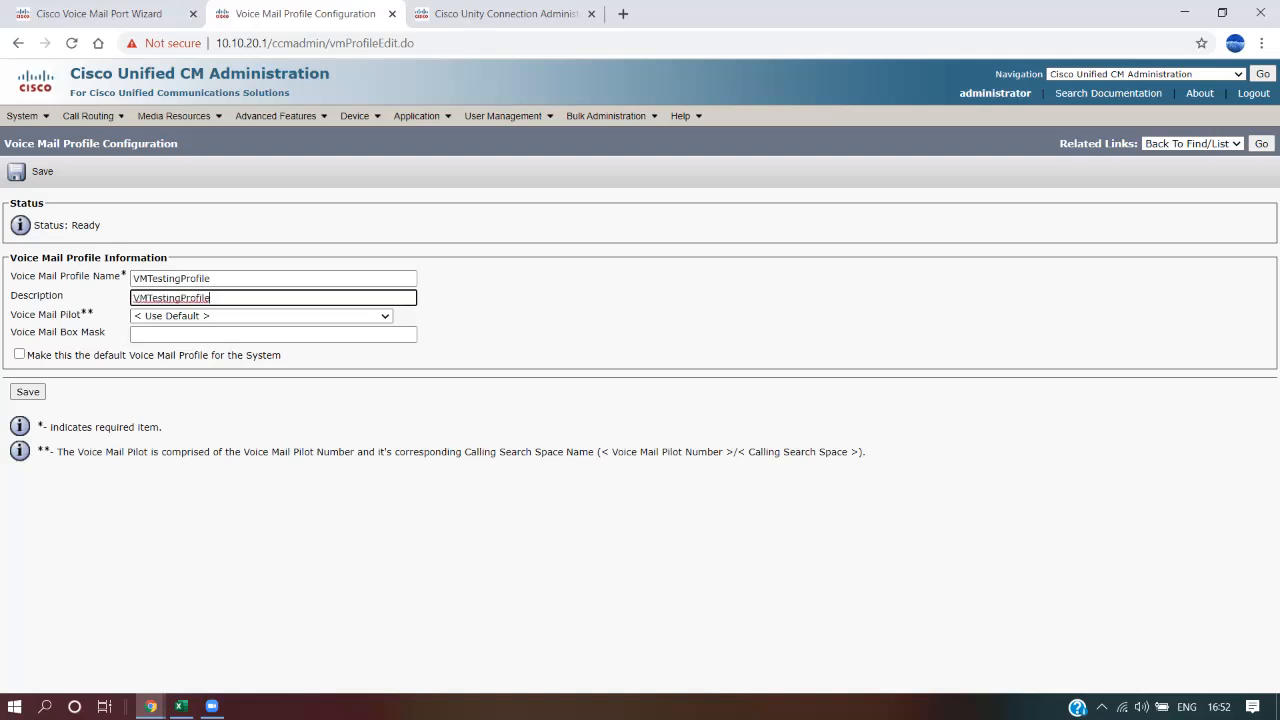
pyautogui.moveTo(185, 298); pyautogui.dragTo(191, 298)
pyautogui.write('P')
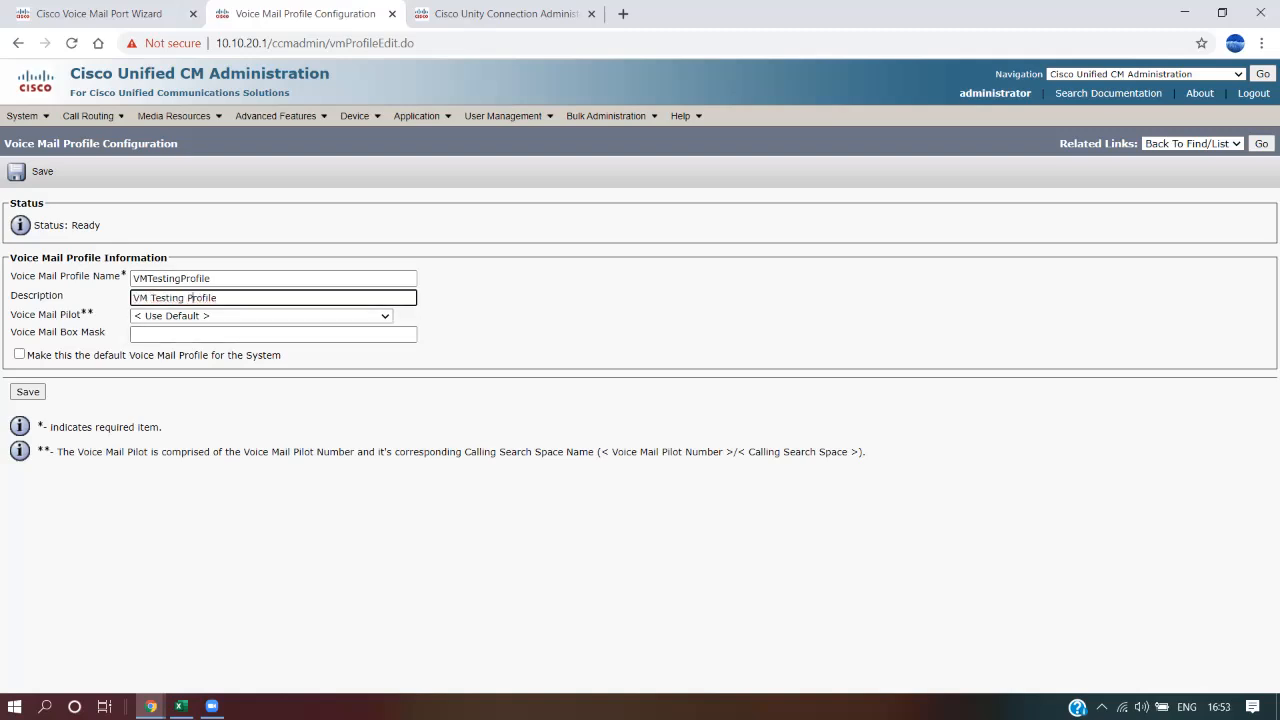
# Select voice mail pilot 9500/< None > for the profile and save it
pyautogui.click(261, 316)
pyautogui.press('Down')
pyautogui.press('Down')
pyautogui.press('Down')
pyautogui.press('Down')
pyautogui.press('Down')
pyautogui.press('Down')
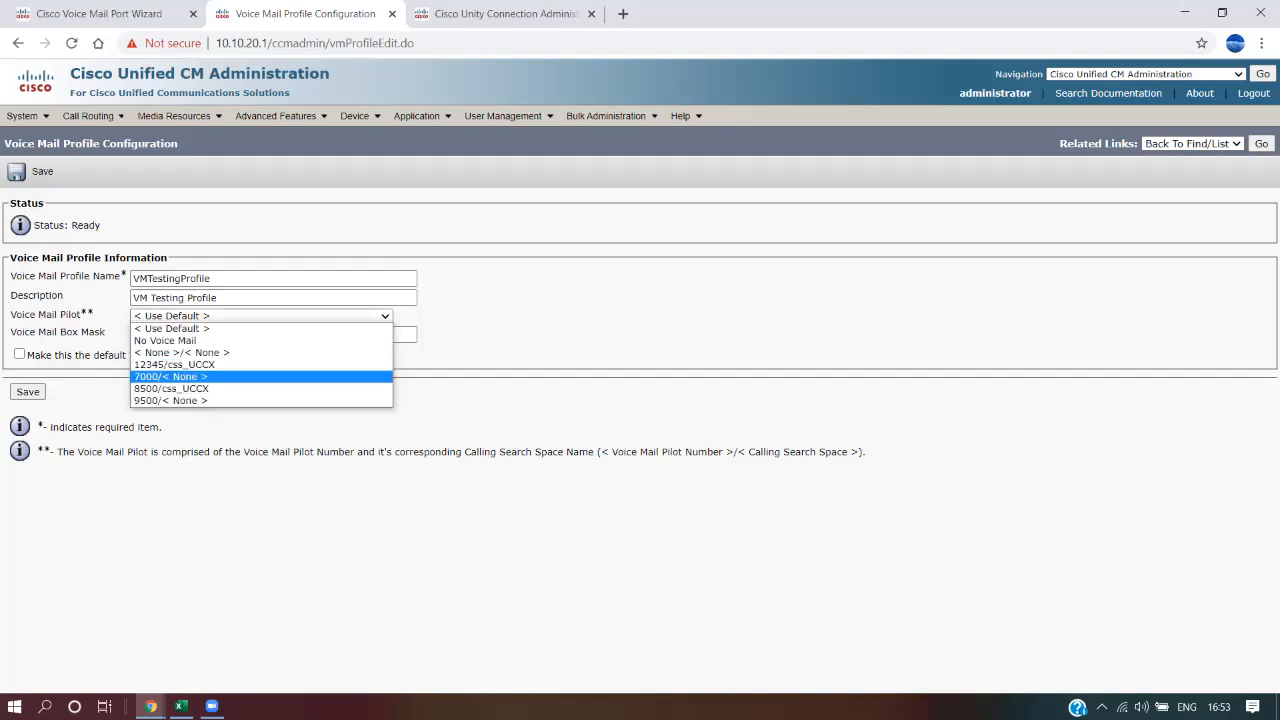
pyautogui.press('Return')
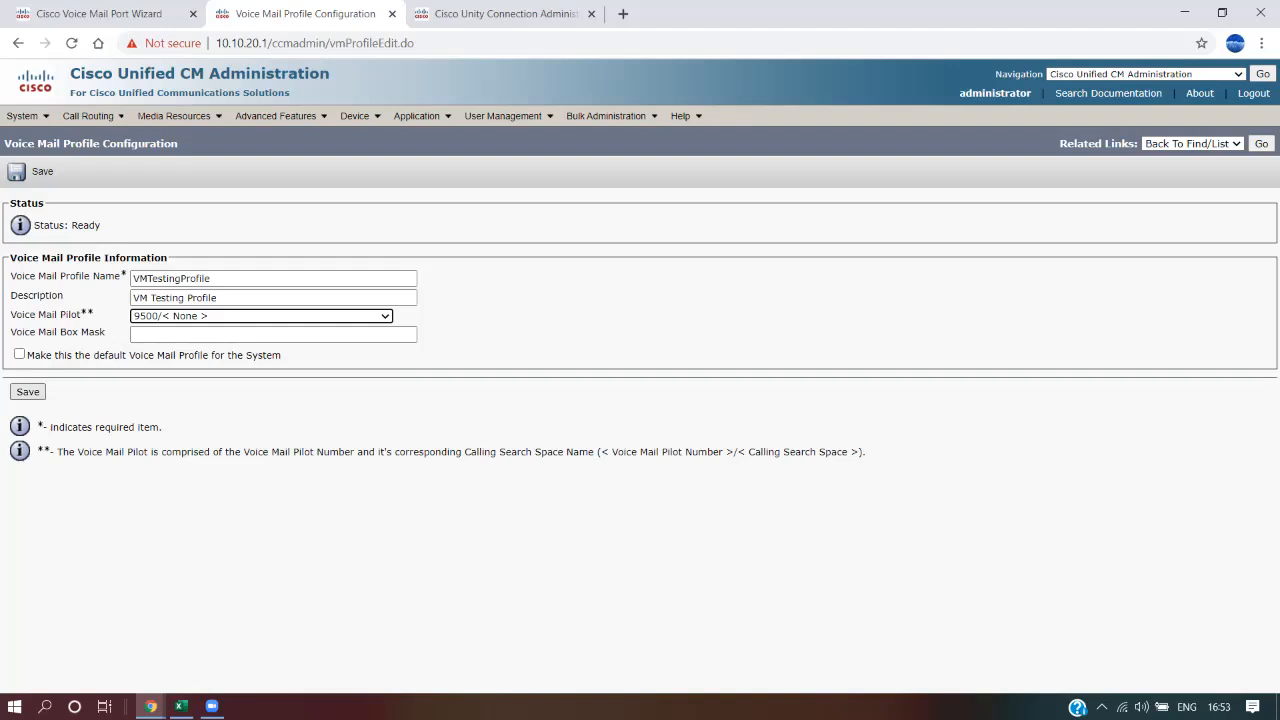
pyautogui.moveTo(283, 355); pyautogui.dragTo(26, 355)
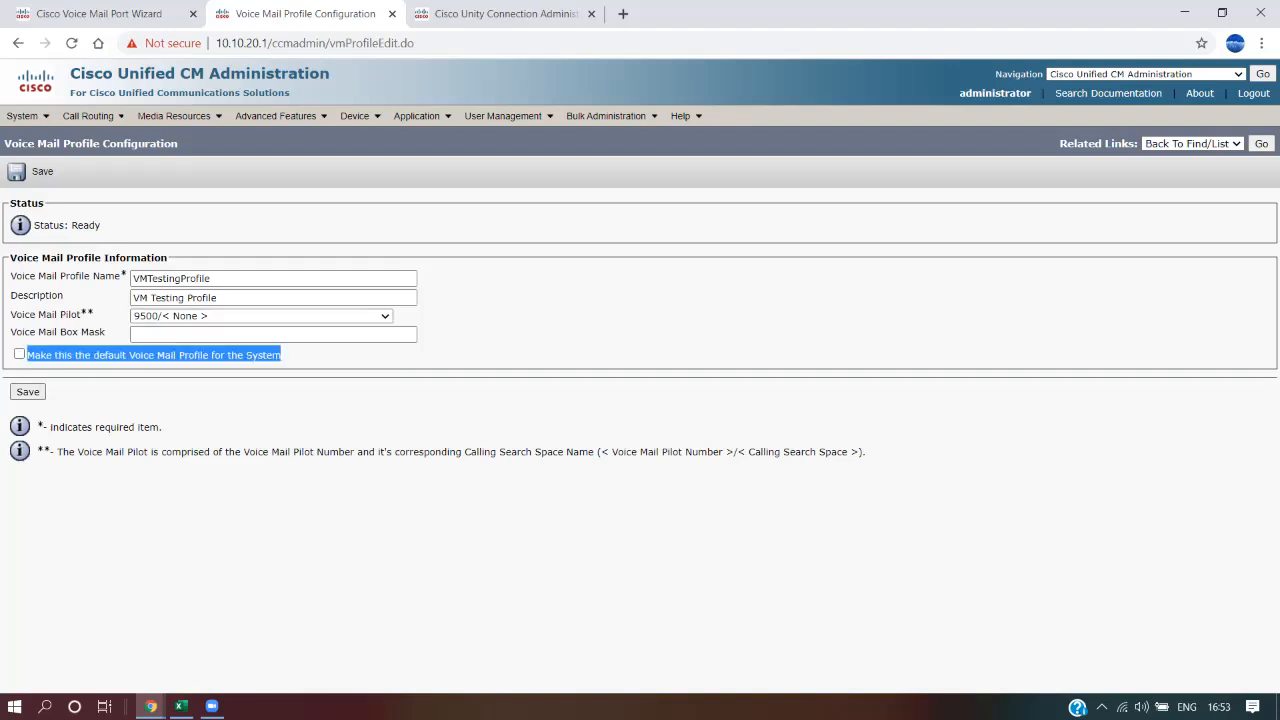
pyautogui.click(28, 356)
pyautogui.click(28, 391)
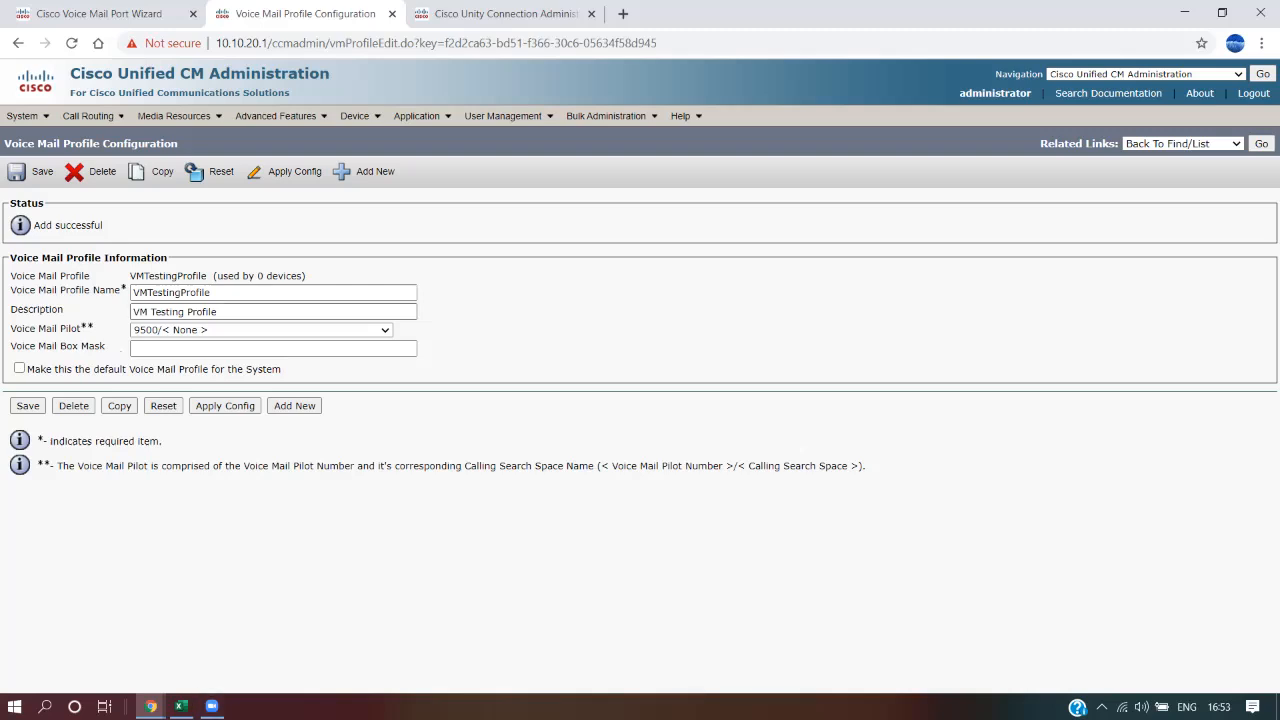
pyautogui.moveTo(10, 276); pyautogui.dragTo(308, 276)
pyautogui.click(310, 277)
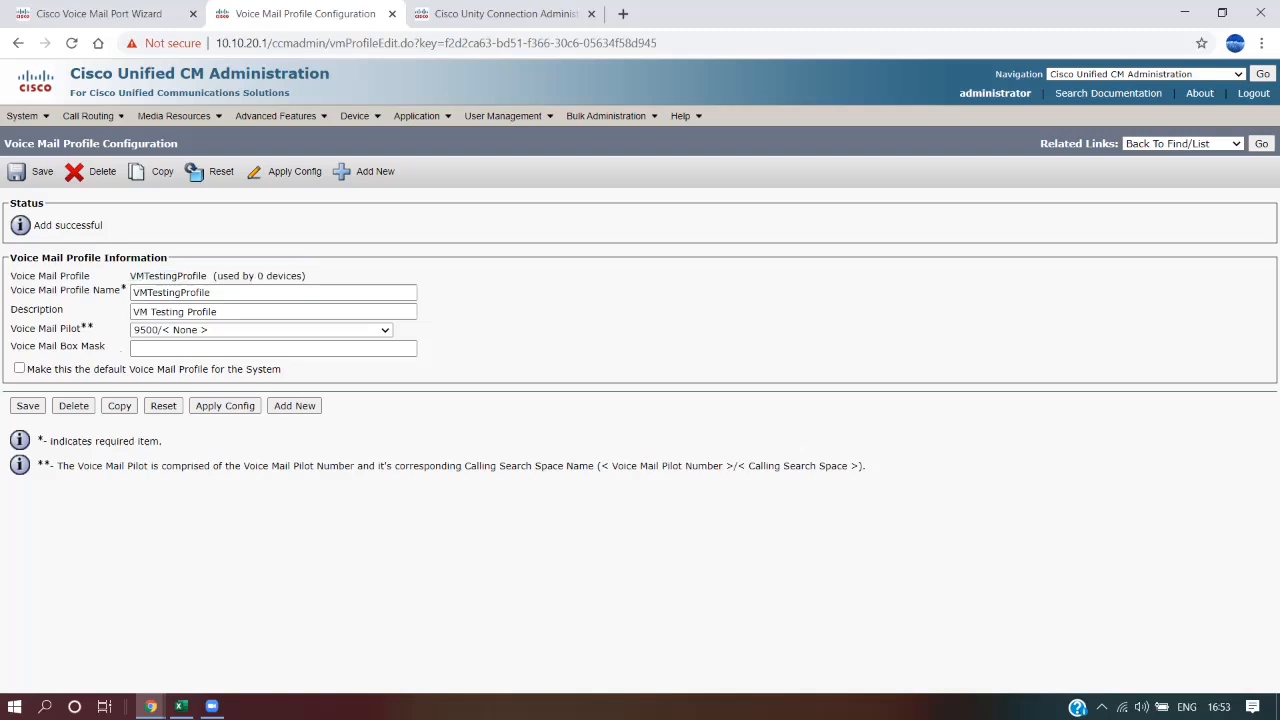
pyautogui.click(181, 706)
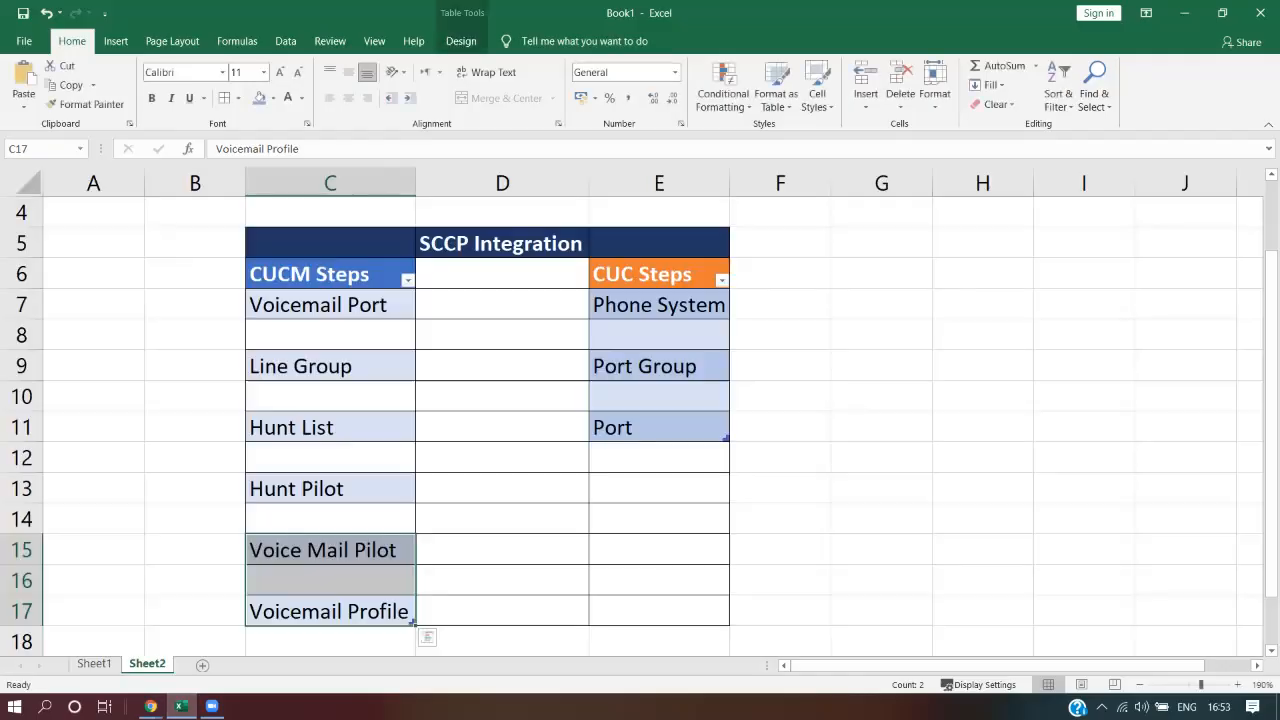
# Note 9500 beside Voice Mail Pilot (B15) and Hunt Pilot (B13)
pyautogui.click(330, 611)
pyautogui.scroll(-1, 640, 425)
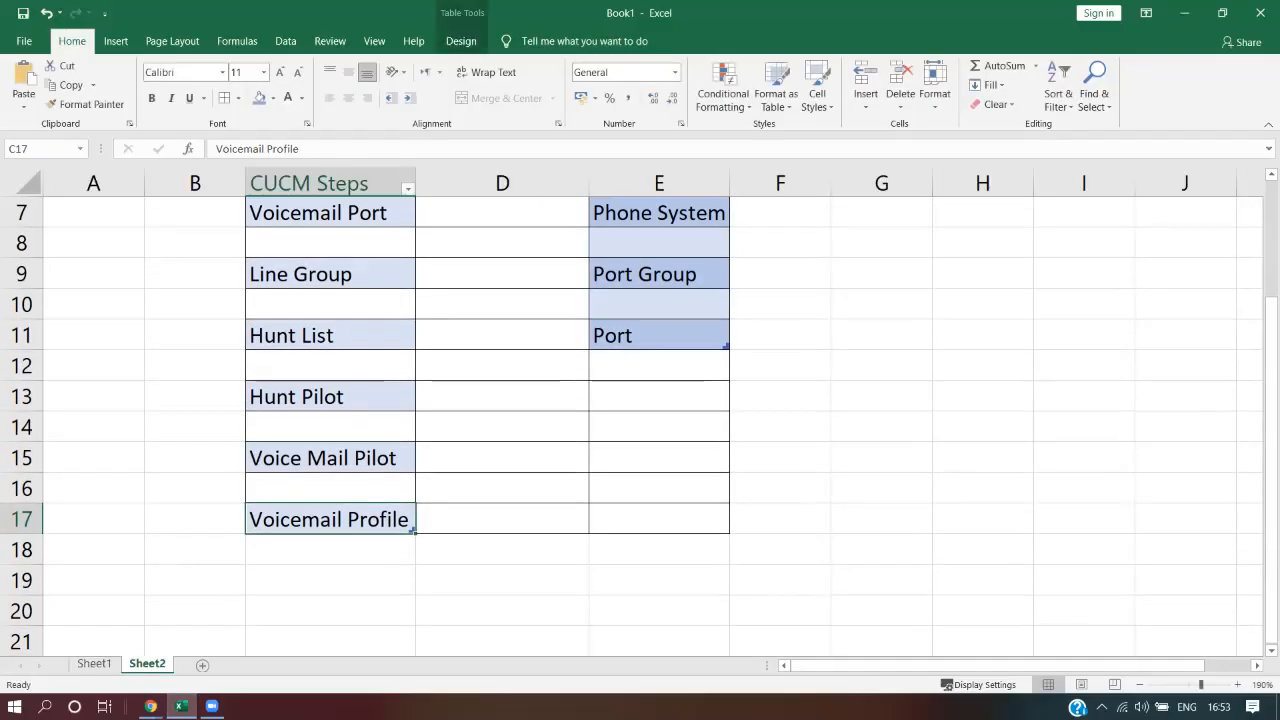
pyautogui.scroll(1, 640, 425)
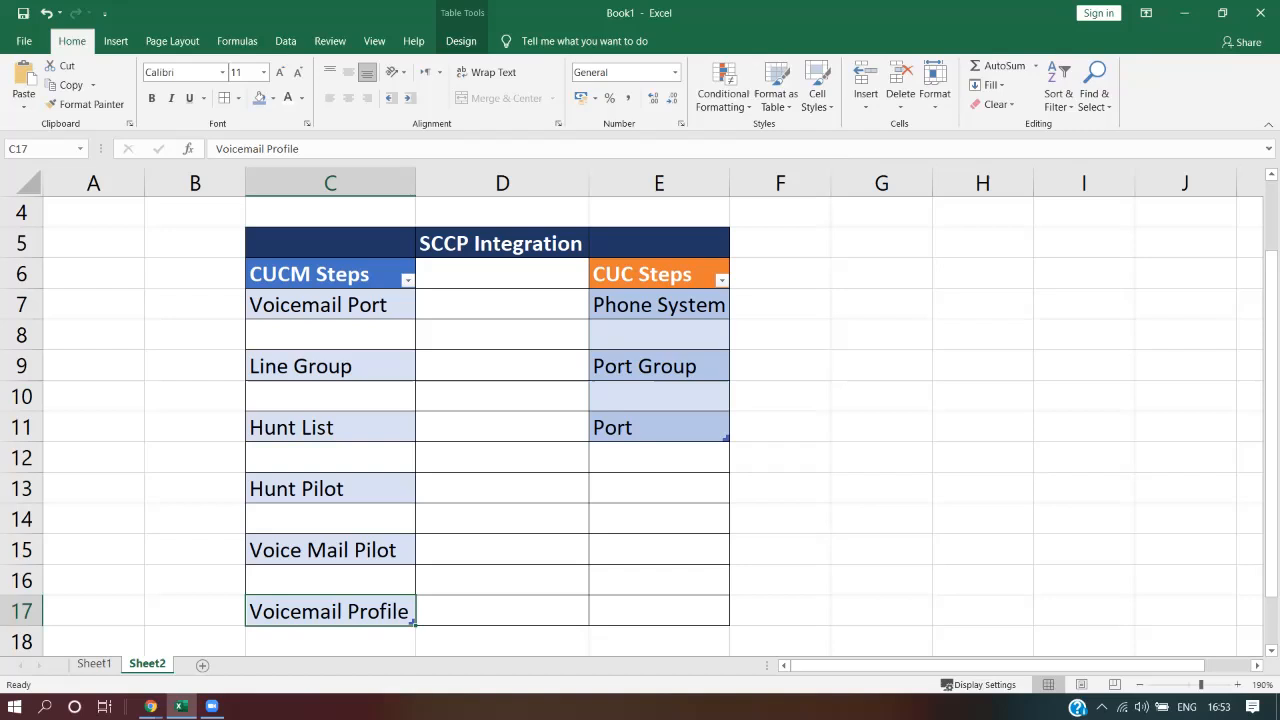
pyautogui.moveTo(330, 611); pyautogui.dragTo(330, 305)
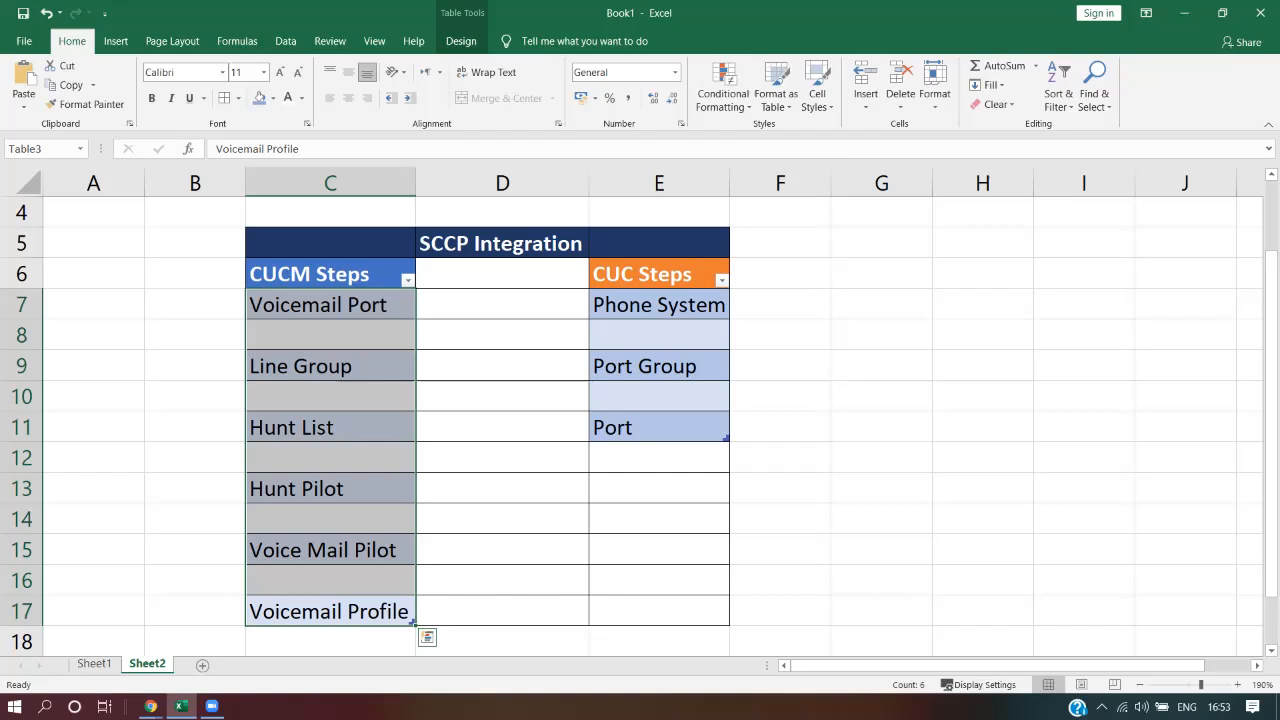
pyautogui.click(330, 611)
pyautogui.click(330, 550)
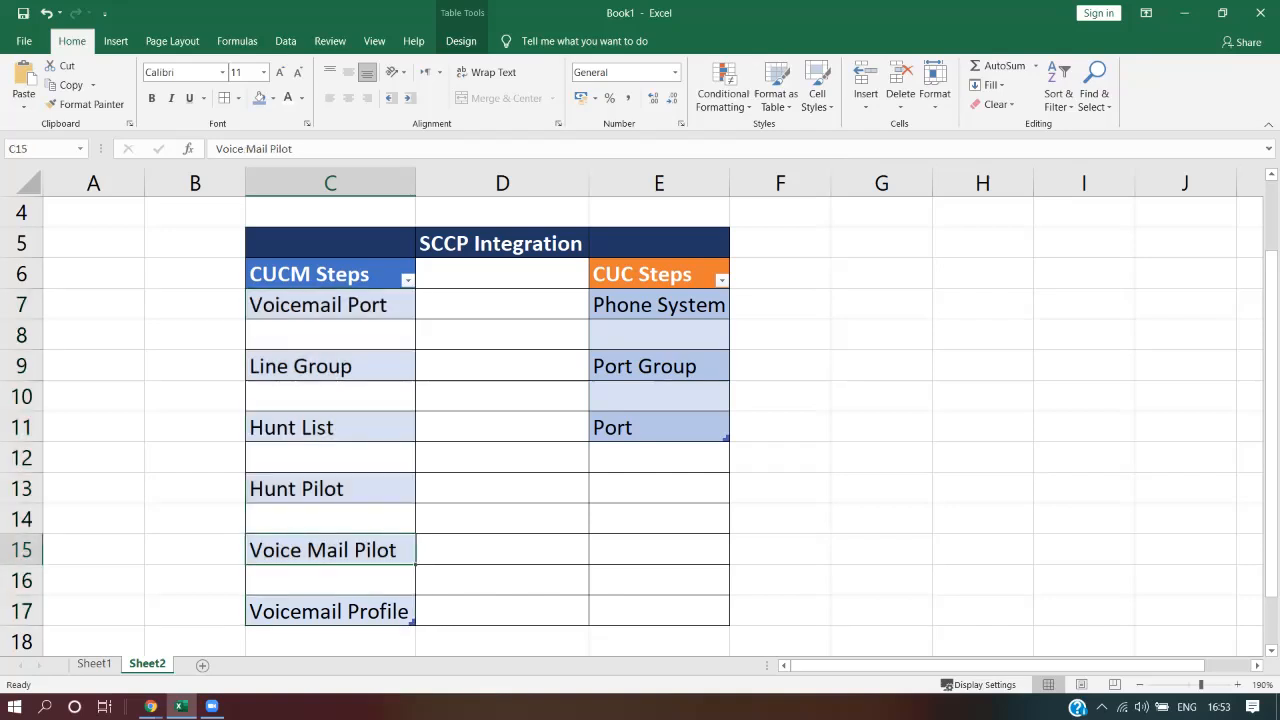
pyautogui.press('Left')
pyautogui.write('9500')
pyautogui.press('Return')
pyautogui.press('Up')
# Note the port range 9001-9002 in B7 beside Voicemail Port
pyautogui.press('Up')
pyautogui.press('Up')
pyautogui.write('9500')
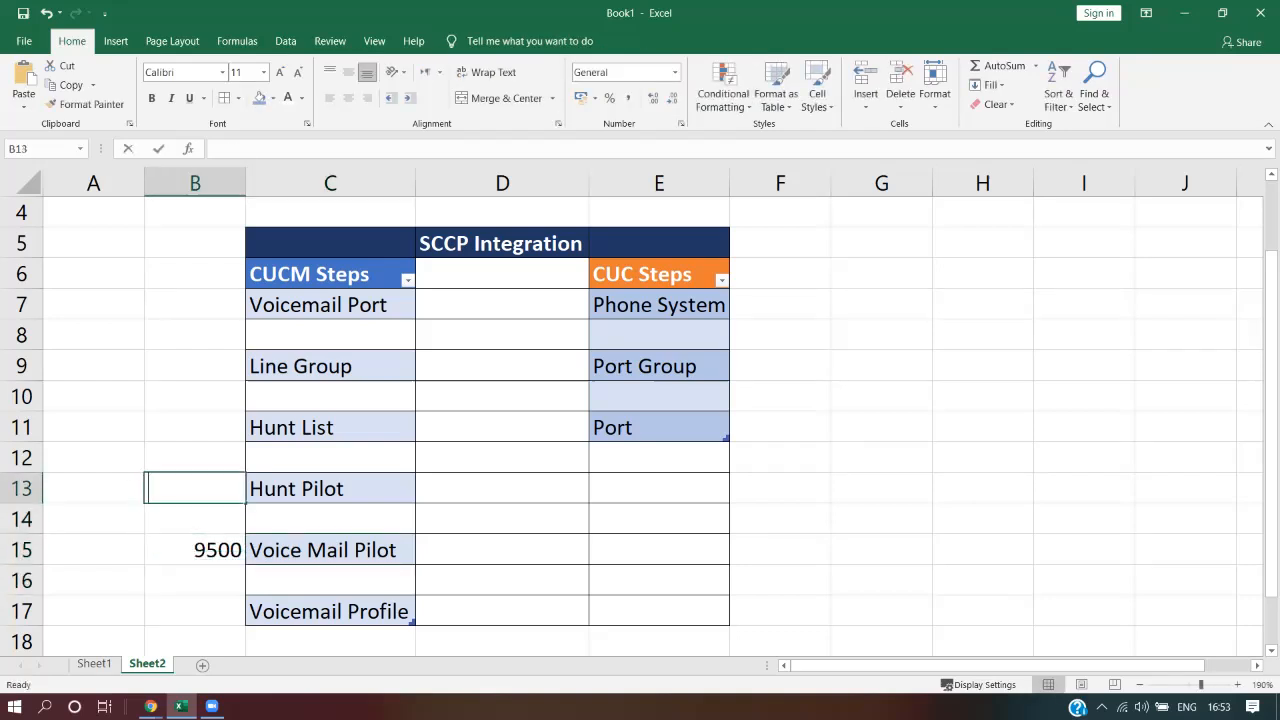
pyautogui.press('Return')
pyautogui.press('Up')
pyautogui.press('Up')
pyautogui.press('Up')
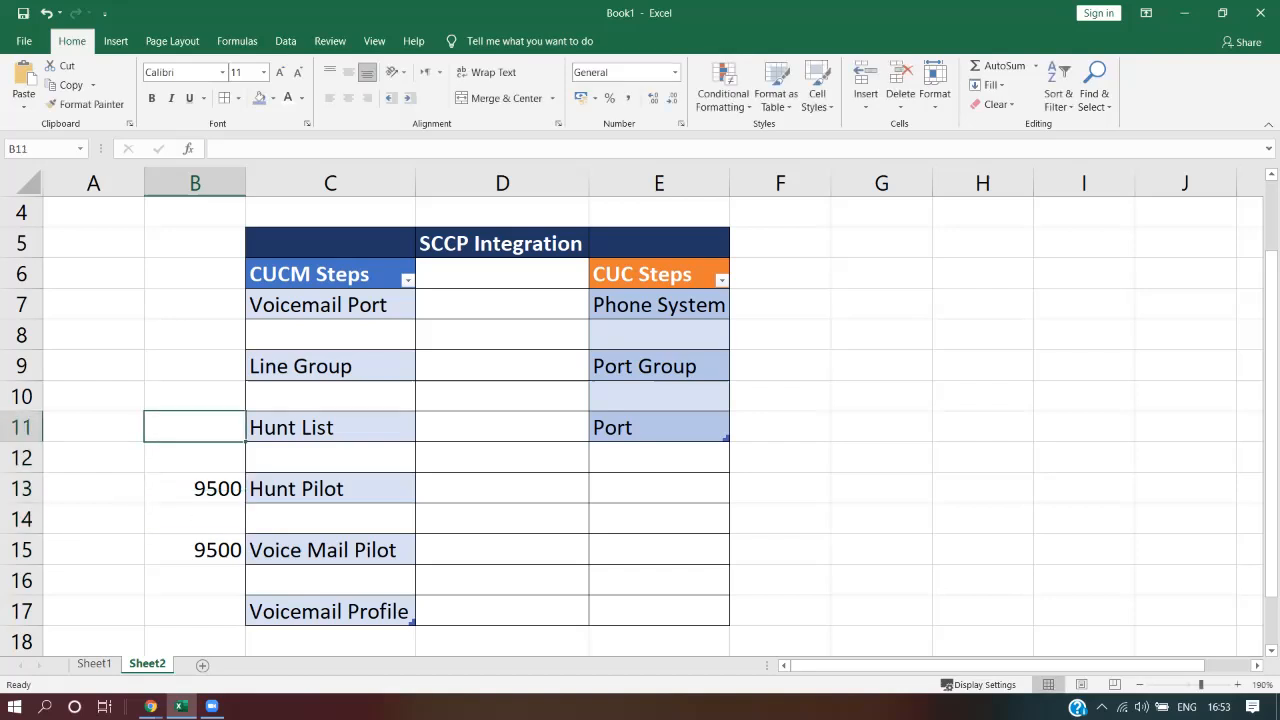
pyautogui.press('Right')
pyautogui.press('Up')
pyautogui.press('Up')
pyautogui.press('Up')
pyautogui.press('Up')
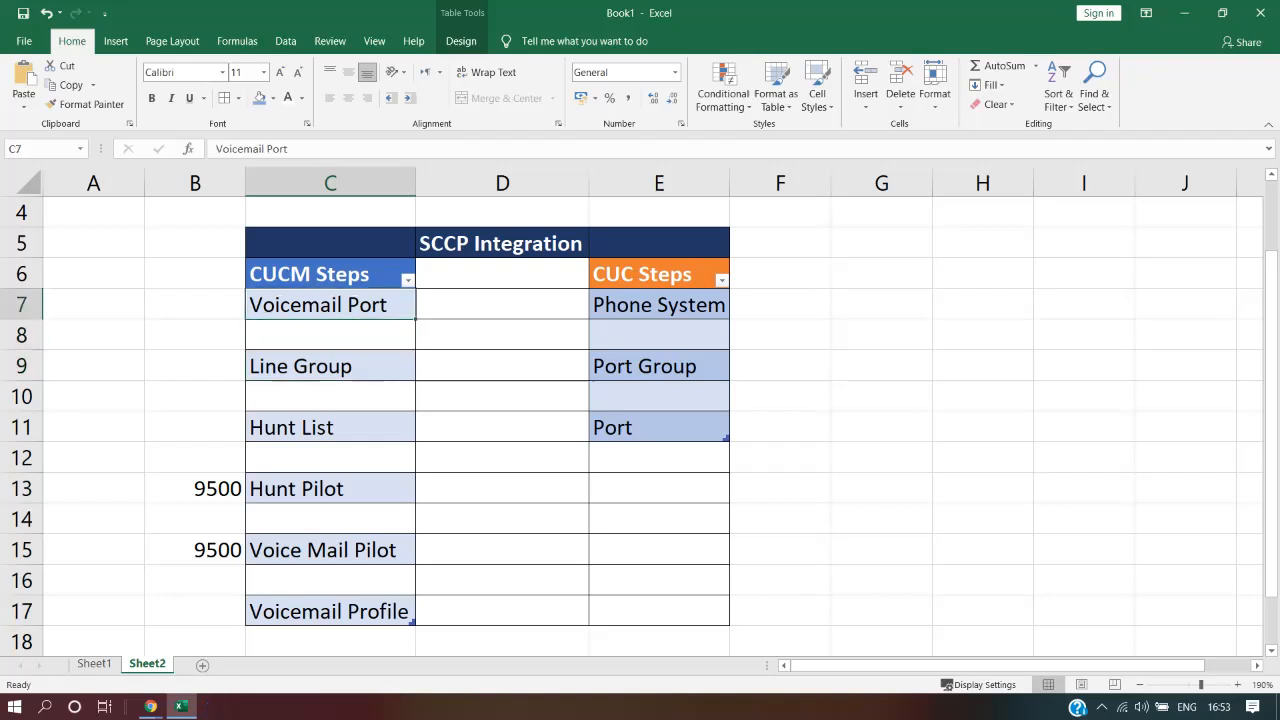
pyautogui.press('Left')
pyautogui.write('5001-')
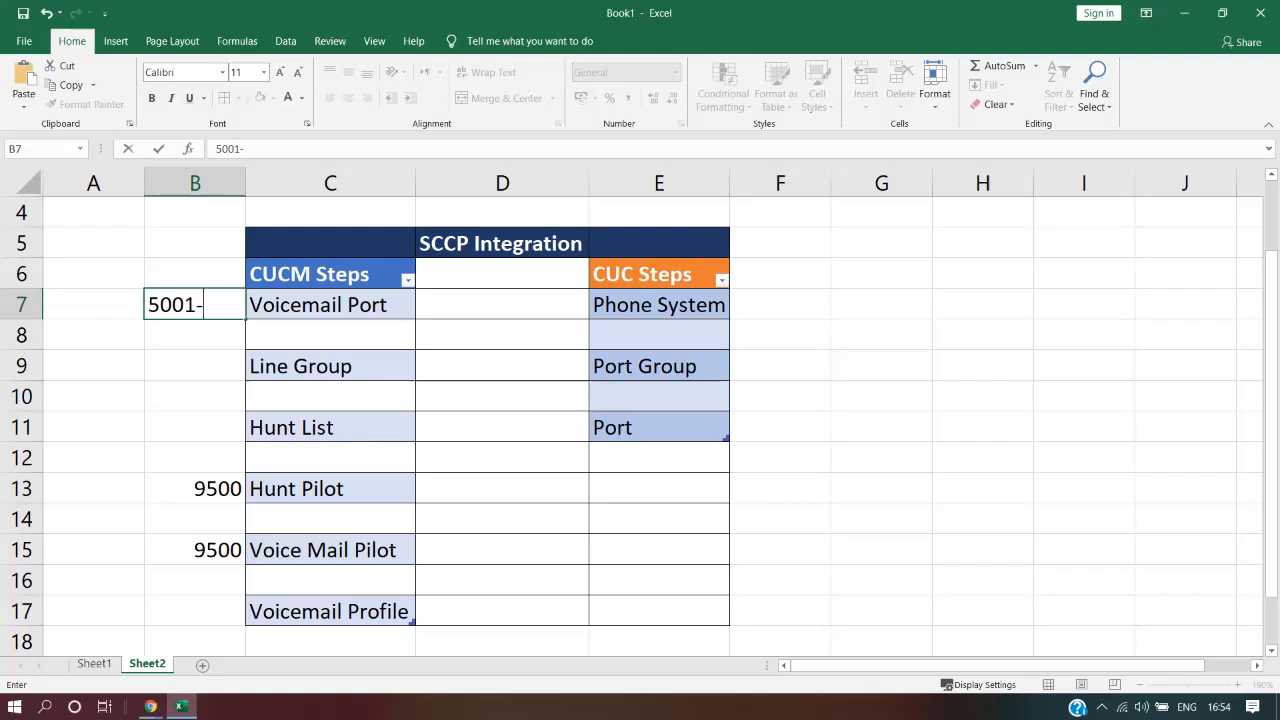
pyautogui.press('BackSpace')
pyautogui.press('BackSpace')
pyautogui.press('BackSpace')
pyautogui.press('BackSpace')
pyautogui.press('BackSpace')
pyautogui.press('Return')
pyautogui.press('Up')
pyautogui.press('Right')
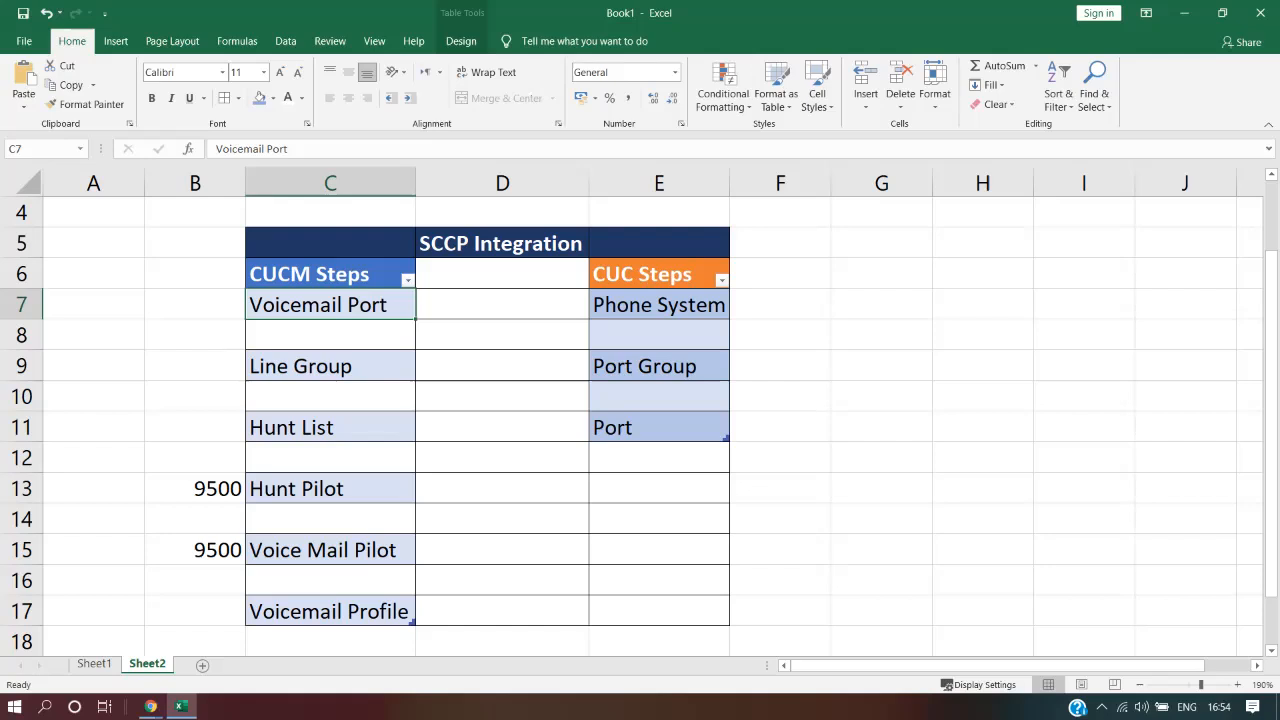
pyautogui.press('Up')
pyautogui.press('Down')
pyautogui.press('Left')
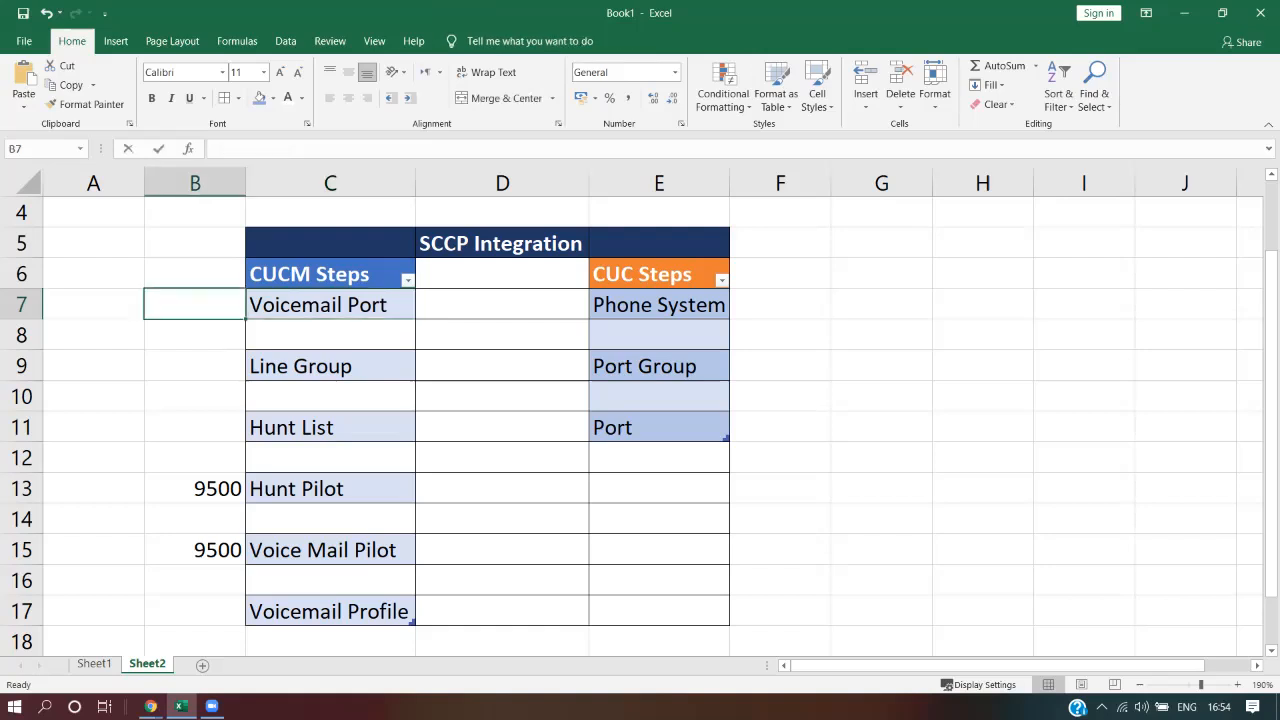
pyautogui.write('9001-9002')
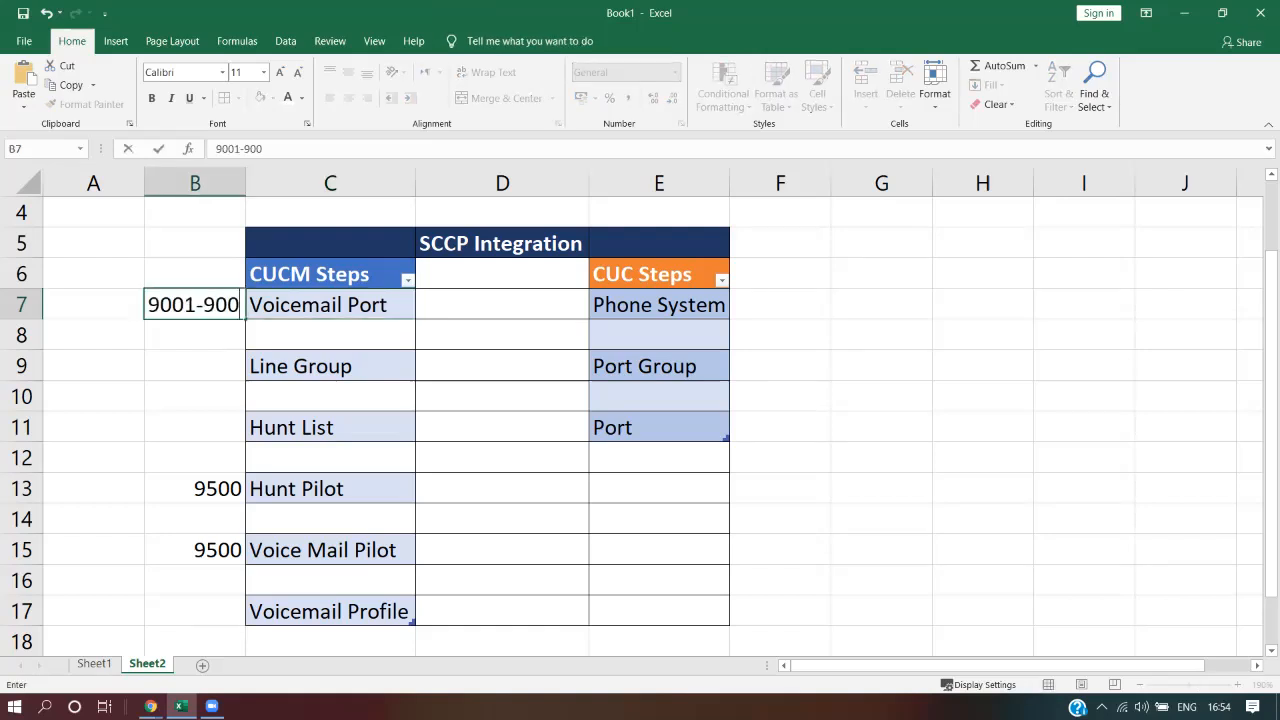
pyautogui.press('Return')
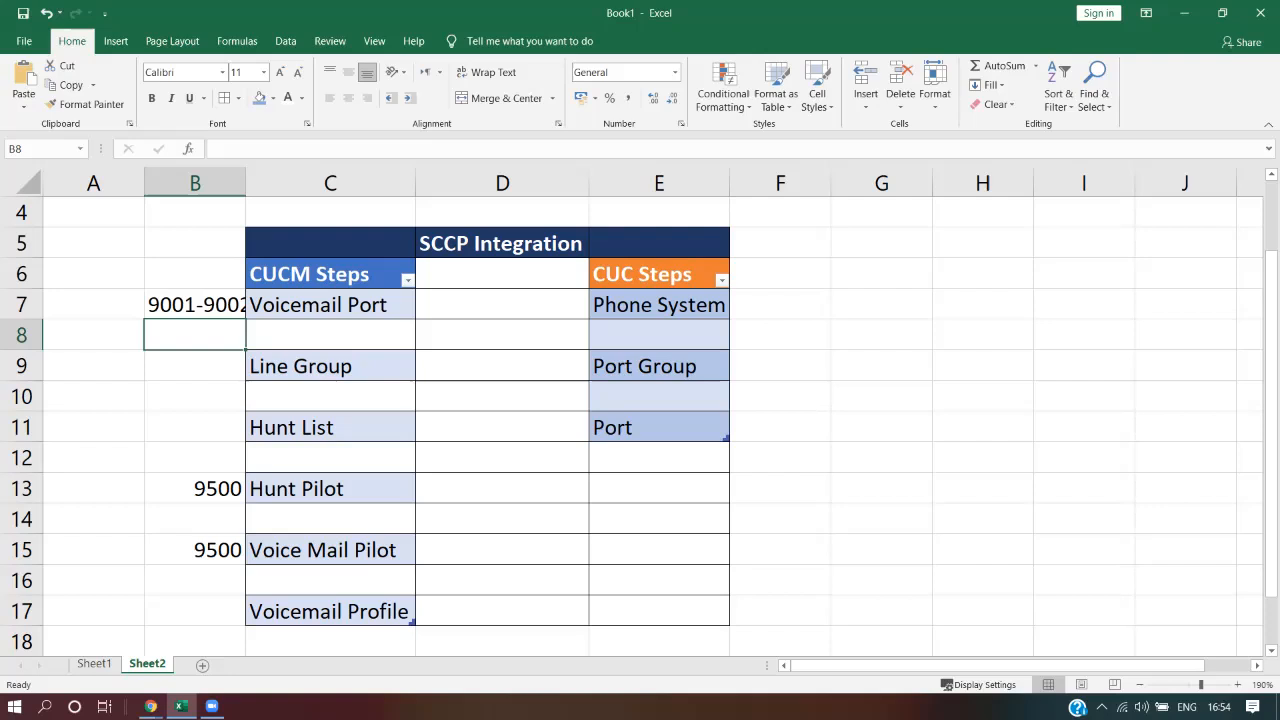
# Autofit column B to fit 9001-9002 and return to CUCM
pyautogui.doubleClick(245, 183)
pyautogui.click(341, 611)
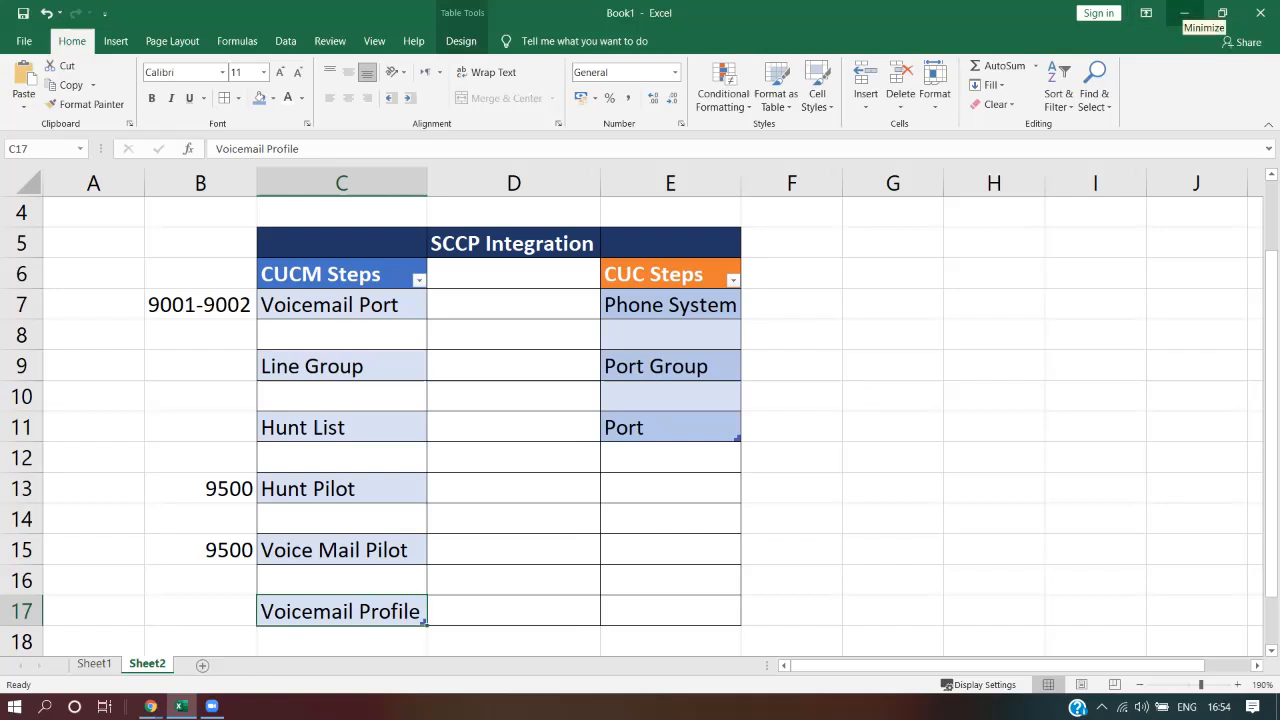
pyautogui.click(1184, 14)
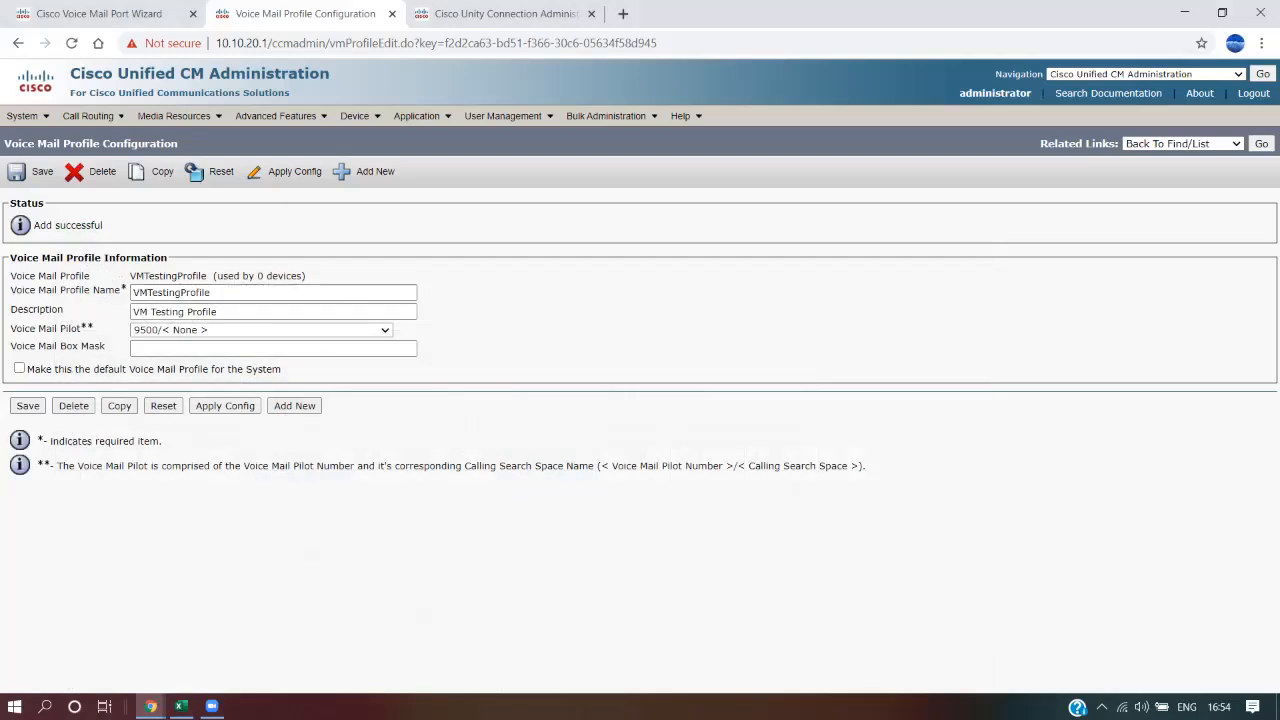
# Open Agent001's phone and its line 6001 directory number settings
pyautogui.moveTo(355, 116)
pyautogui.click(380, 195)
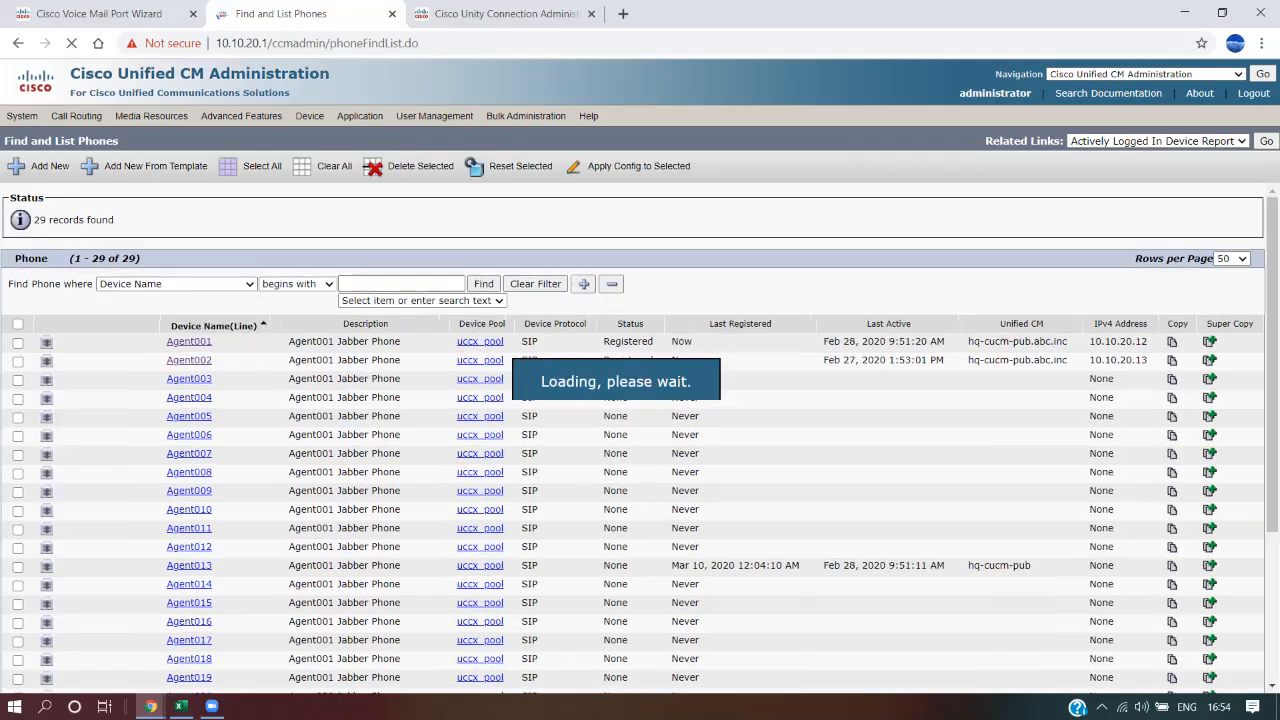
pyautogui.moveTo(98, 325); pyautogui.dragTo(1224, 361)
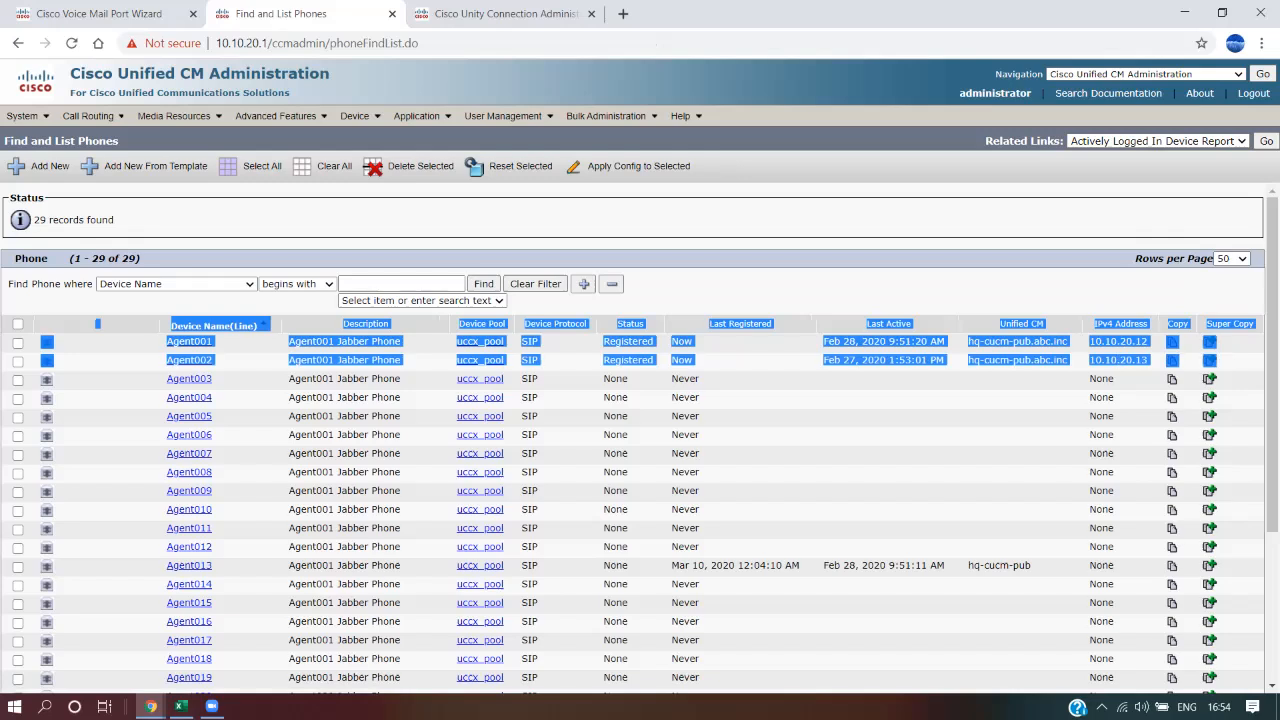
pyautogui.click(1224, 361)
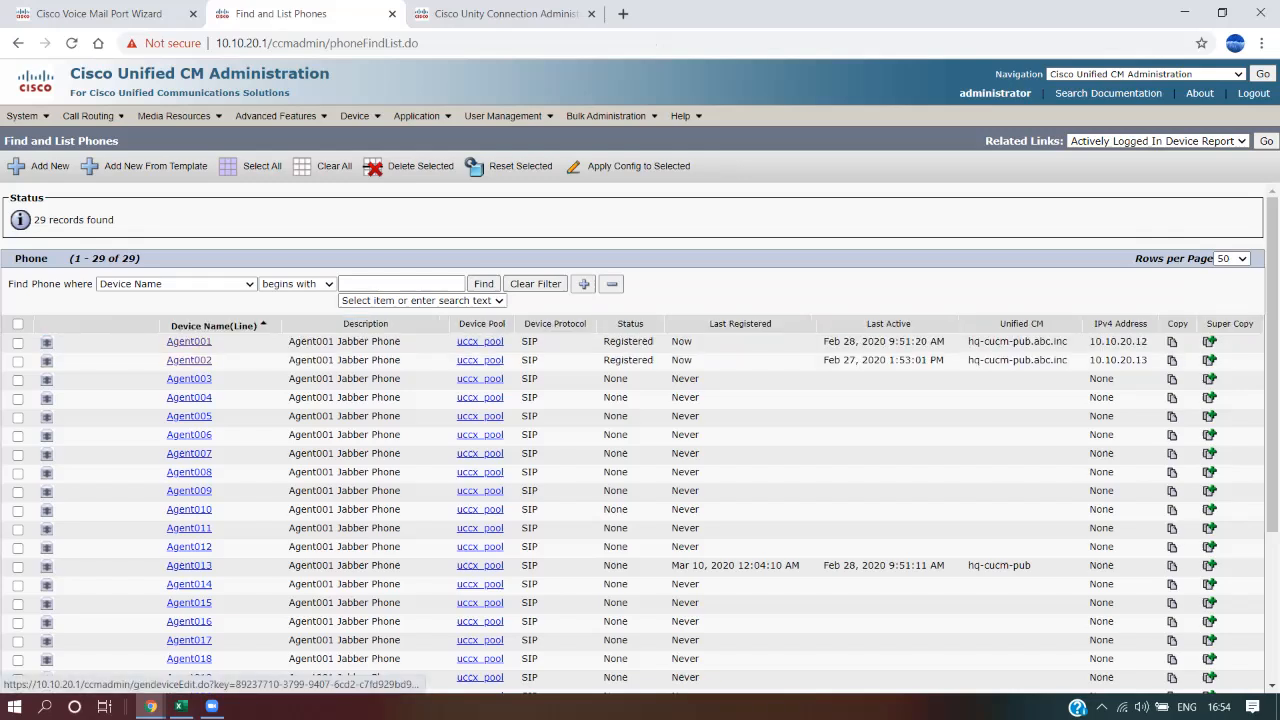
pyautogui.click(189, 341)
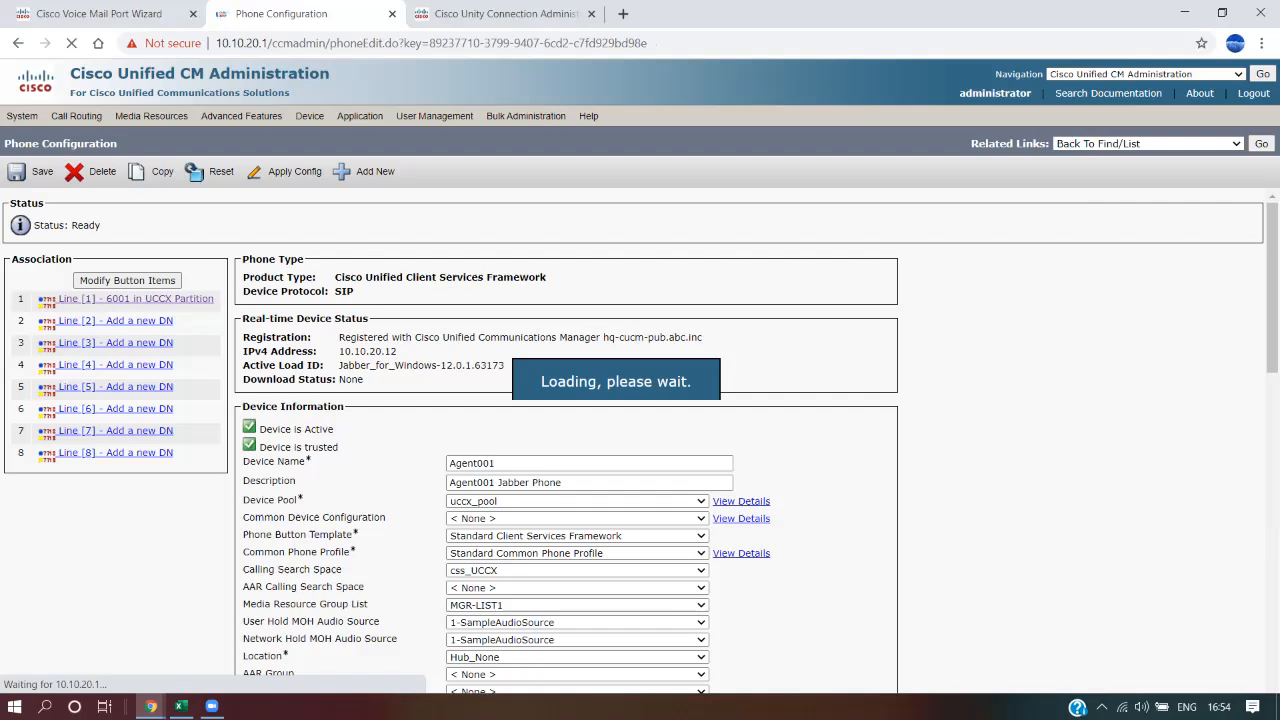
pyautogui.moveTo(335, 277); pyautogui.dragTo(546, 277)
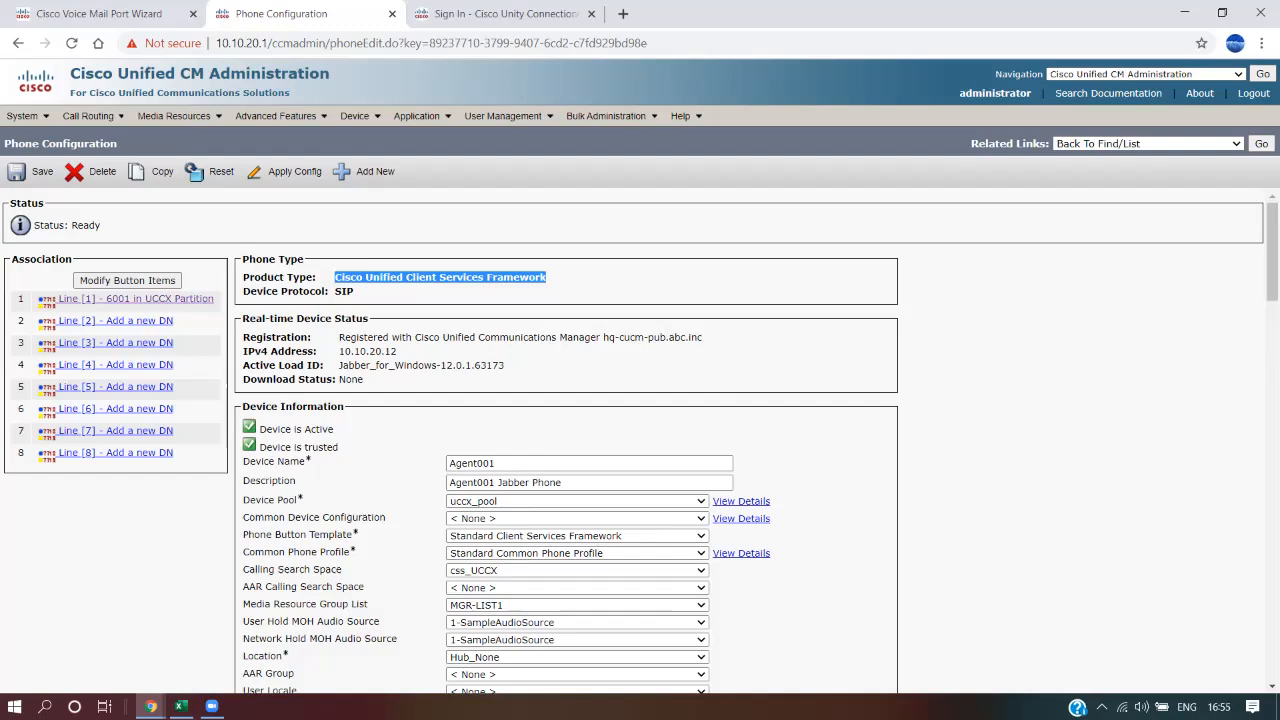
pyautogui.moveTo(563, 483); pyautogui.dragTo(448, 483)
pyautogui.click(400, 484)
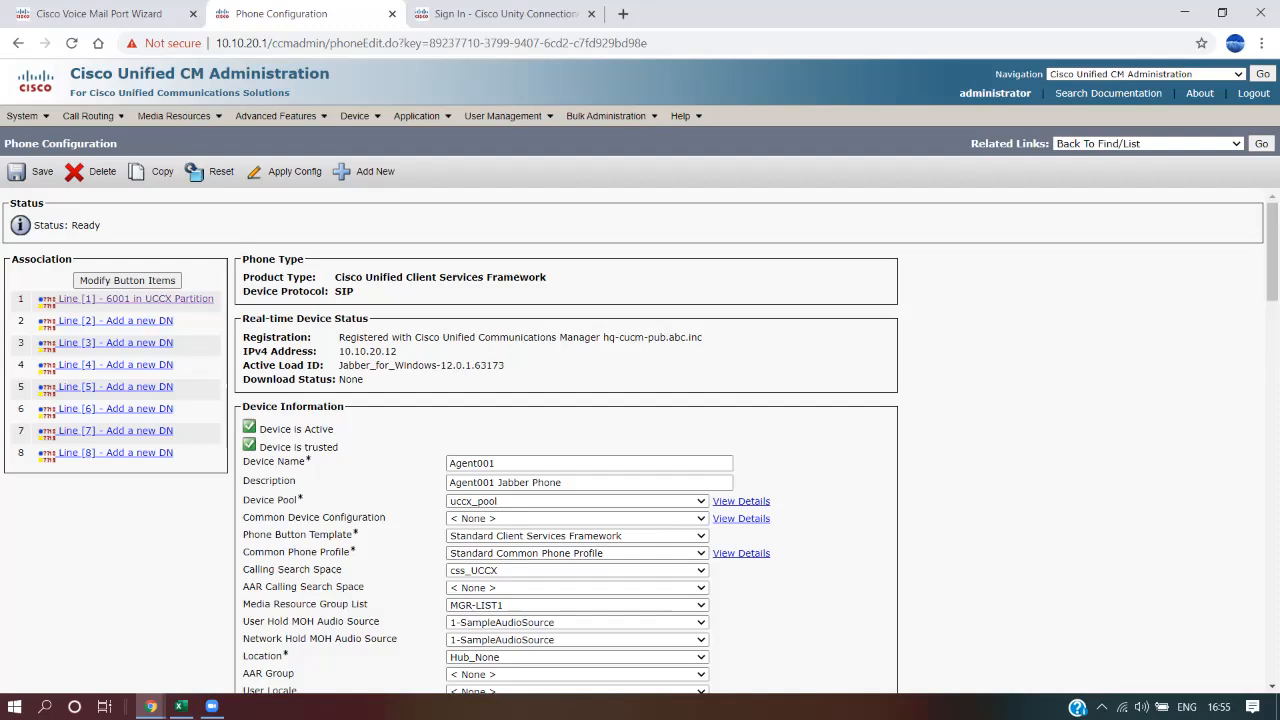
pyautogui.click(135, 298)
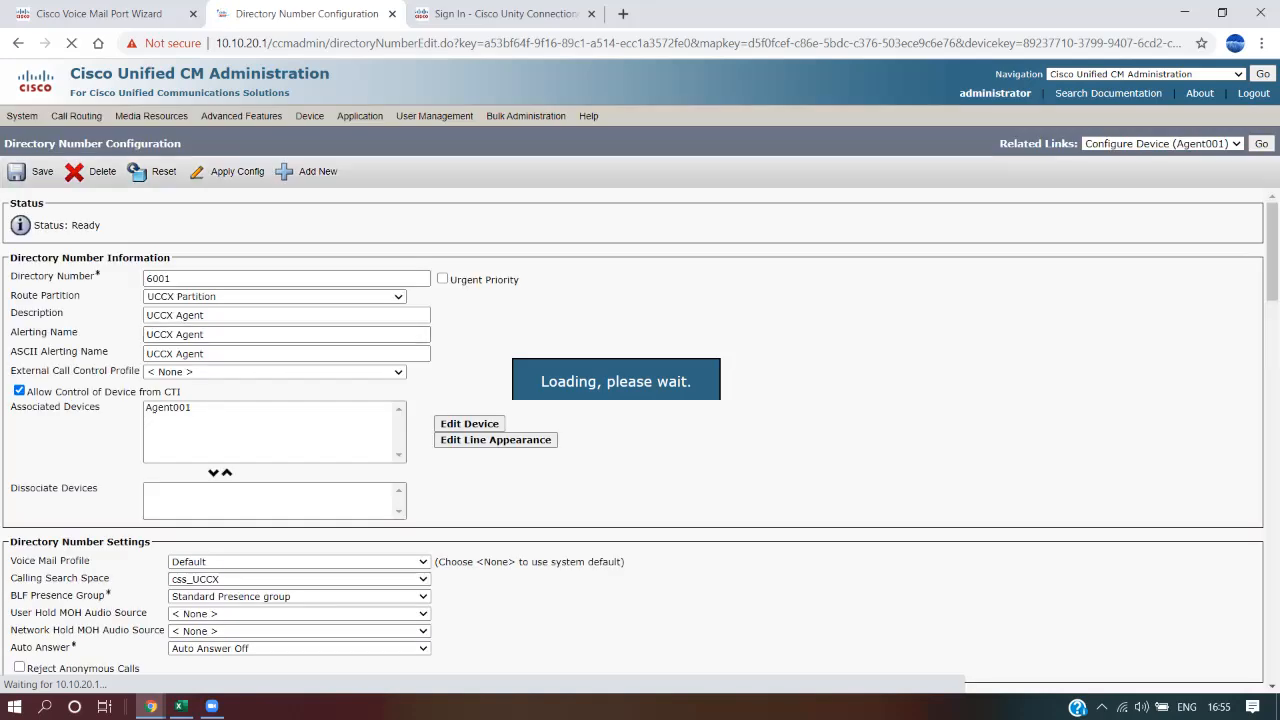
# Change line 6001's voice mail profile from Default to VMTestingProfile and save
pyautogui.moveTo(10, 561); pyautogui.dragTo(90, 561)
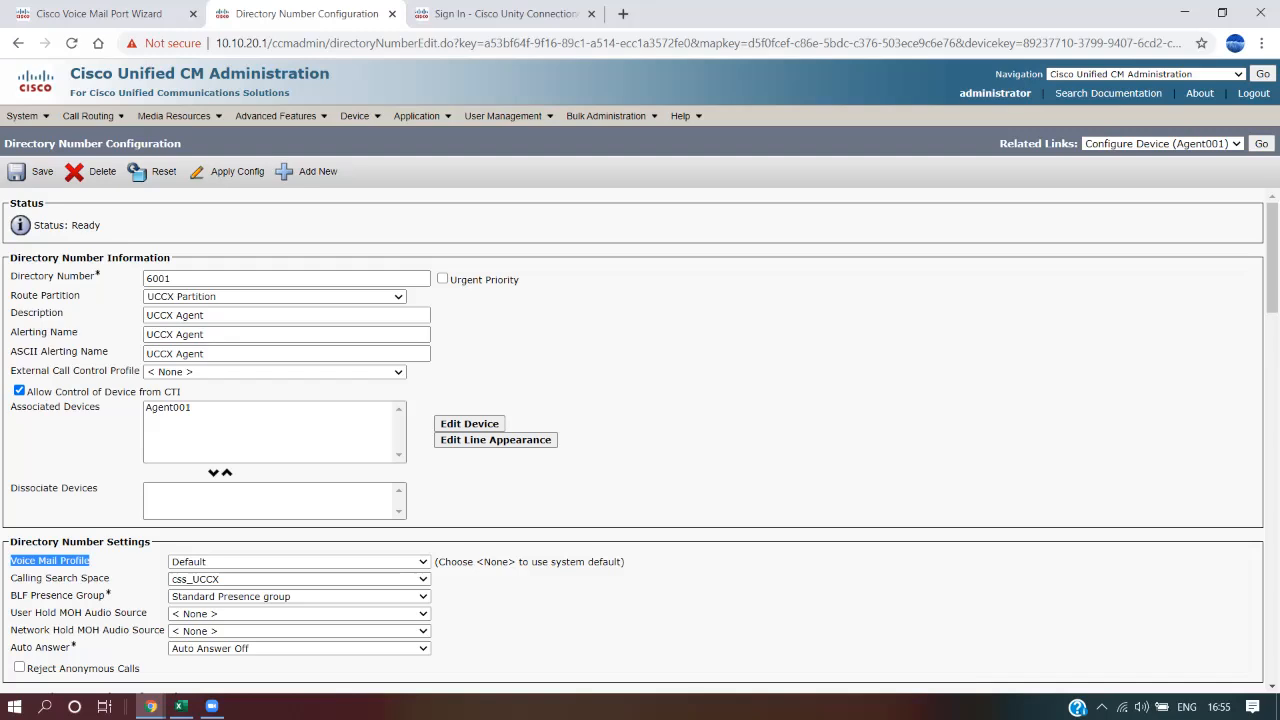
pyautogui.click(299, 562)
pyautogui.press('Down')
pyautogui.press('Down')
pyautogui.press('Down')
pyautogui.press('Down')
pyautogui.press('Down')
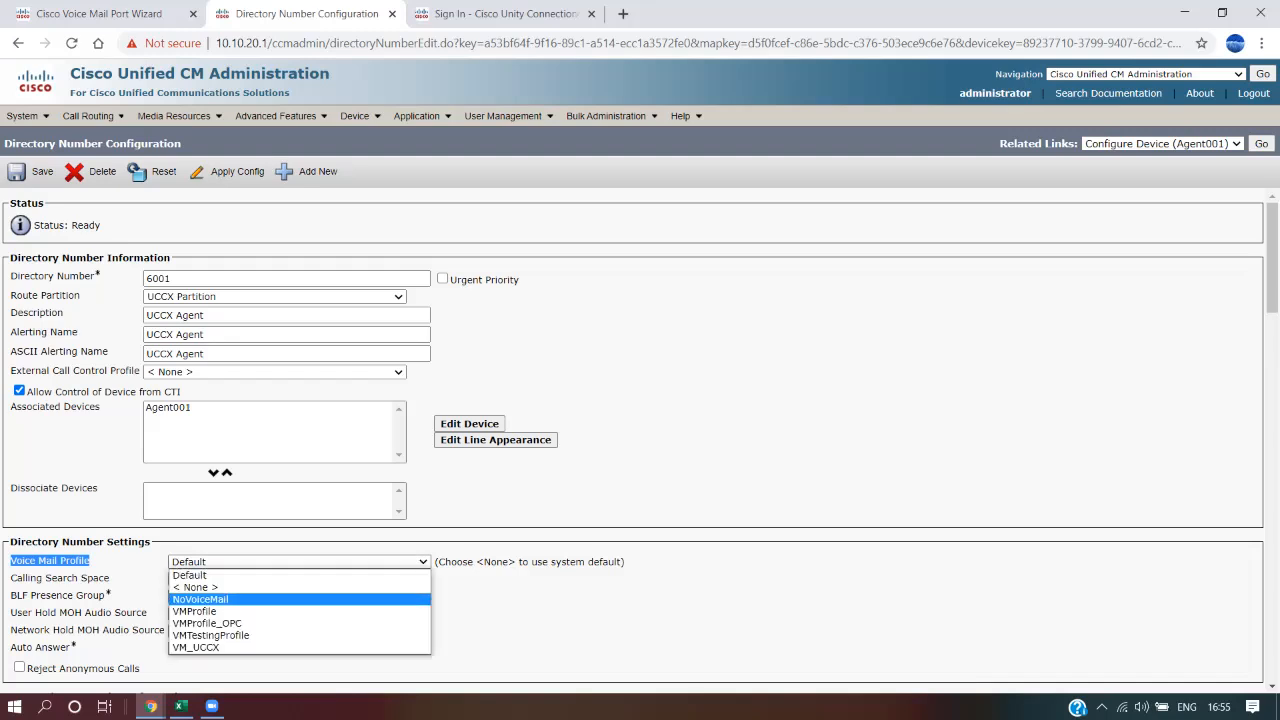
pyautogui.press('Return')
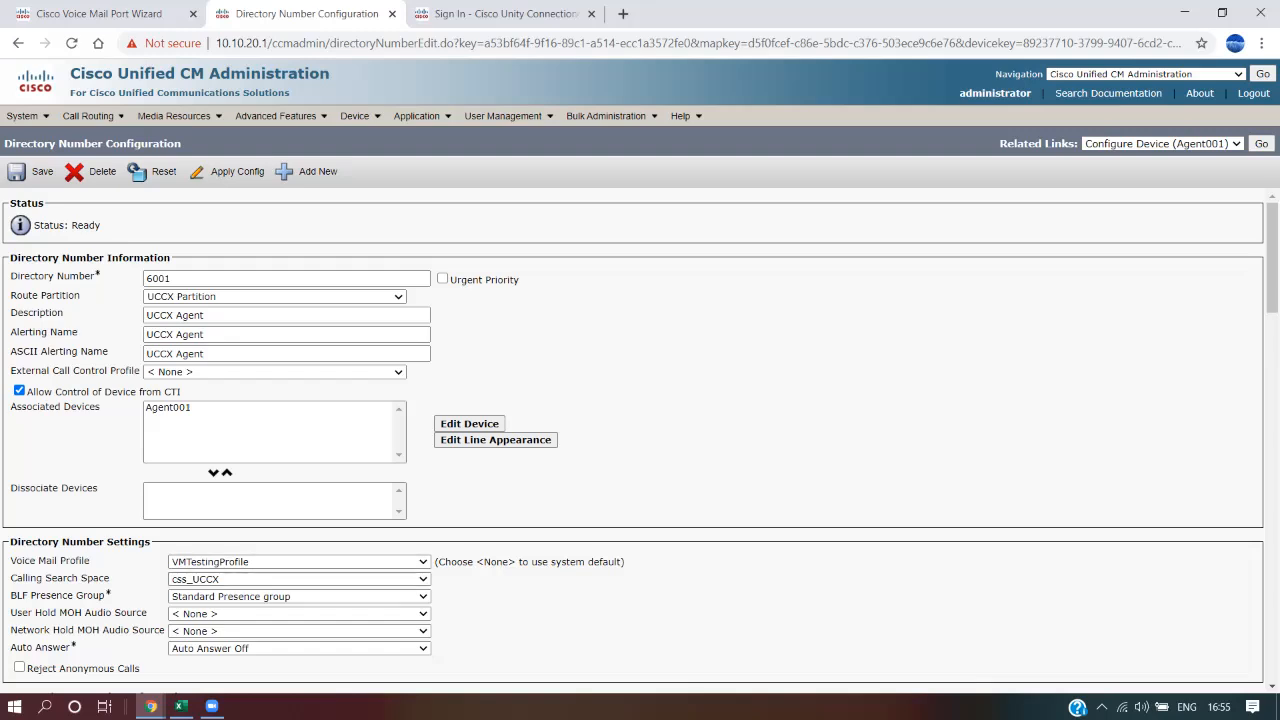
pyautogui.click(30, 172)
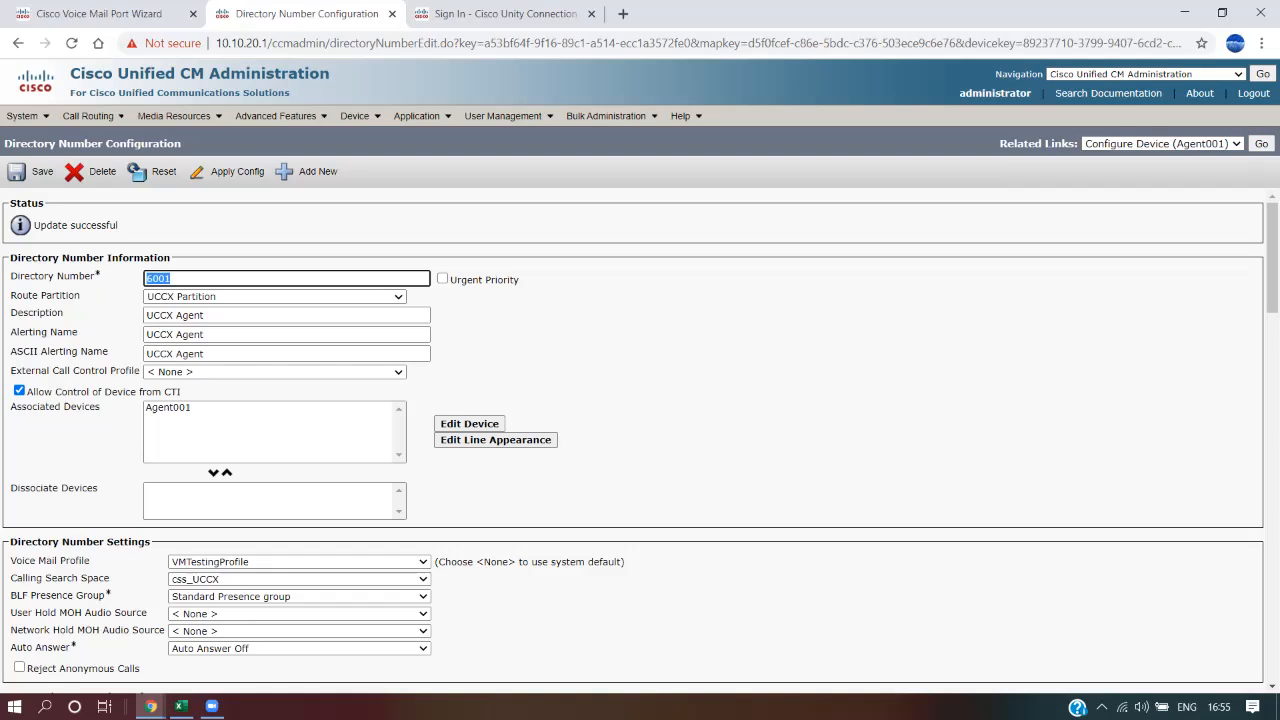
# Enter 6001 in cell B17 beside Voicemail Profile in the Excel notes
pyautogui.moveTo(181, 706)
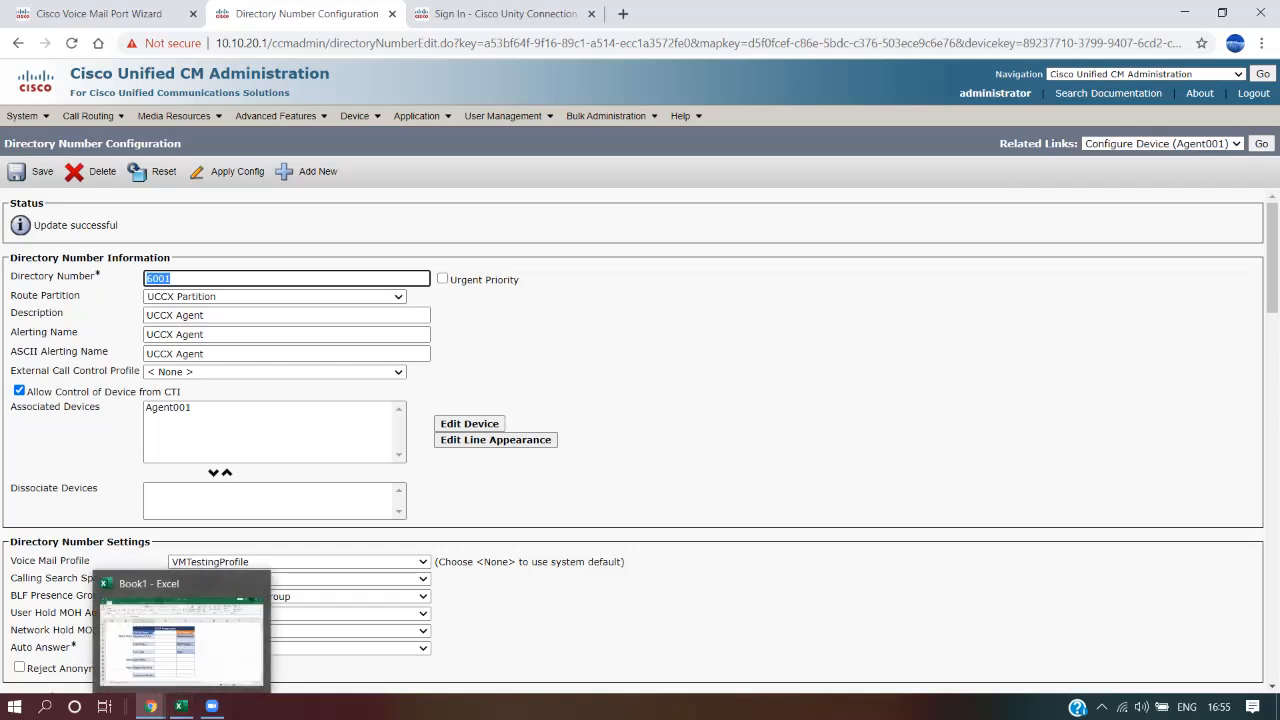
pyautogui.click(181, 706)
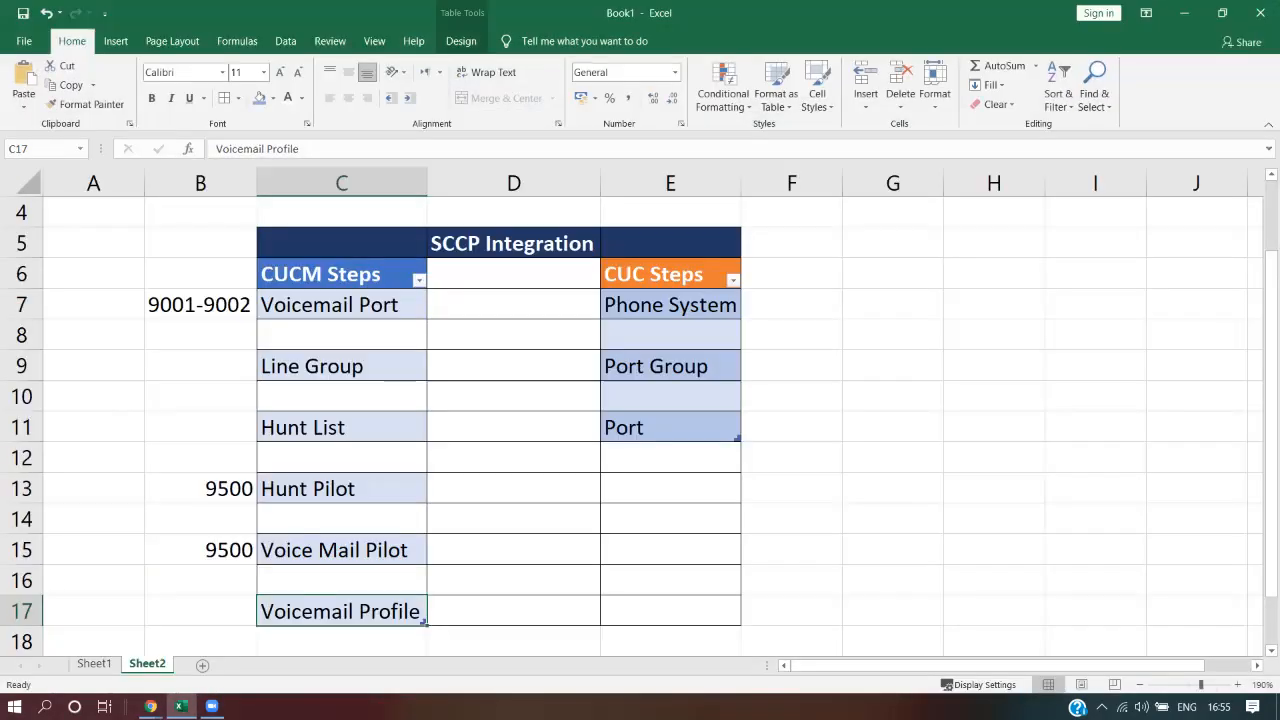
pyautogui.scroll(-2, 640, 420)
pyautogui.click(200, 427)
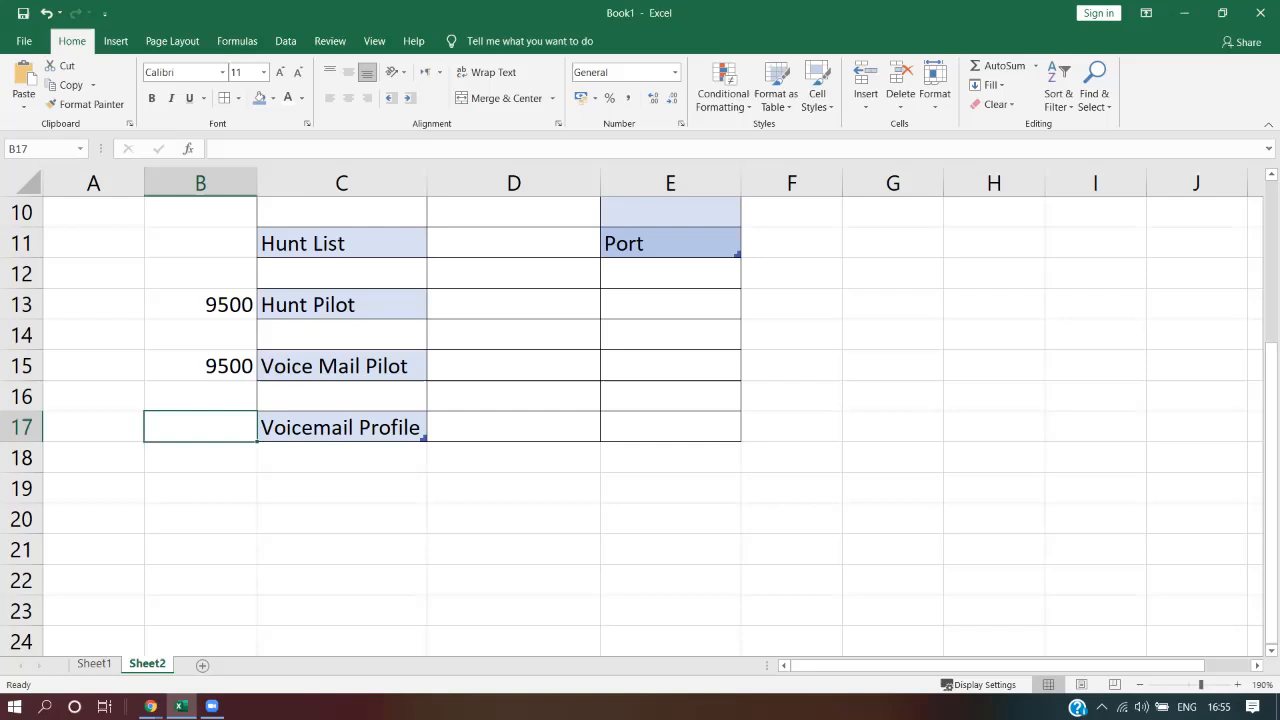
pyautogui.write('600')
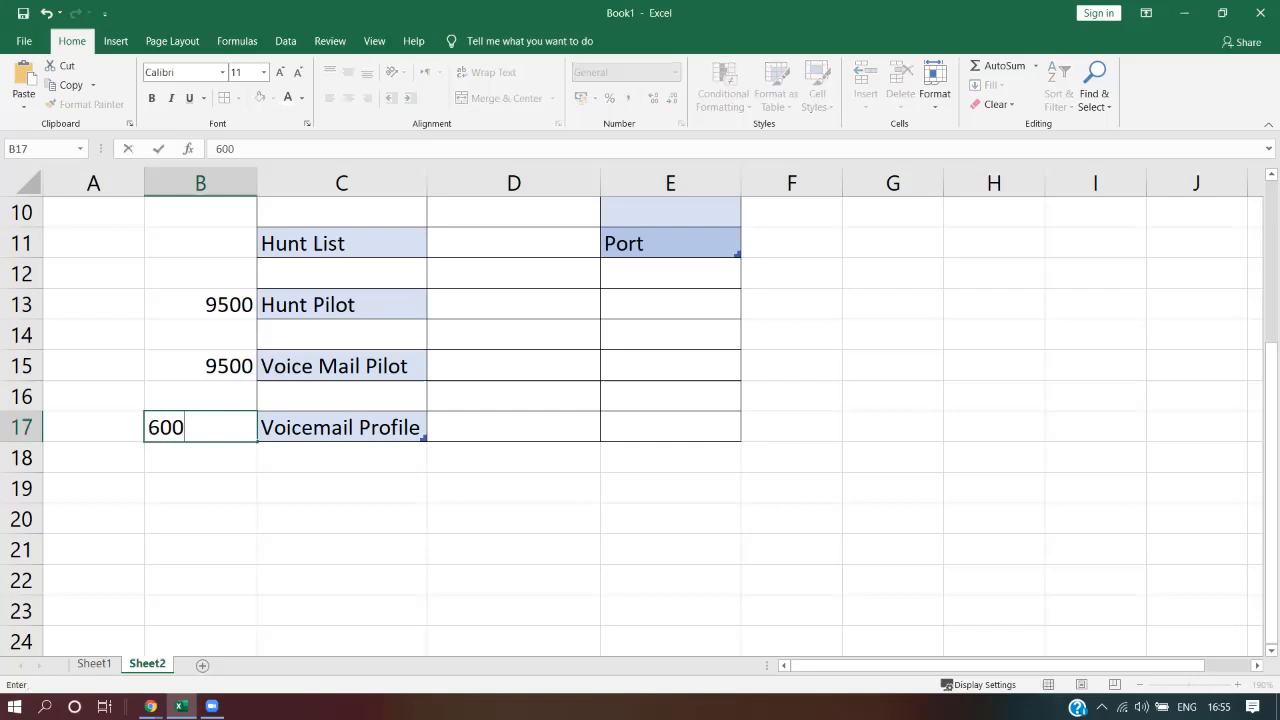
pyautogui.write('1')
pyautogui.press('Return')
pyautogui.click(200, 427)
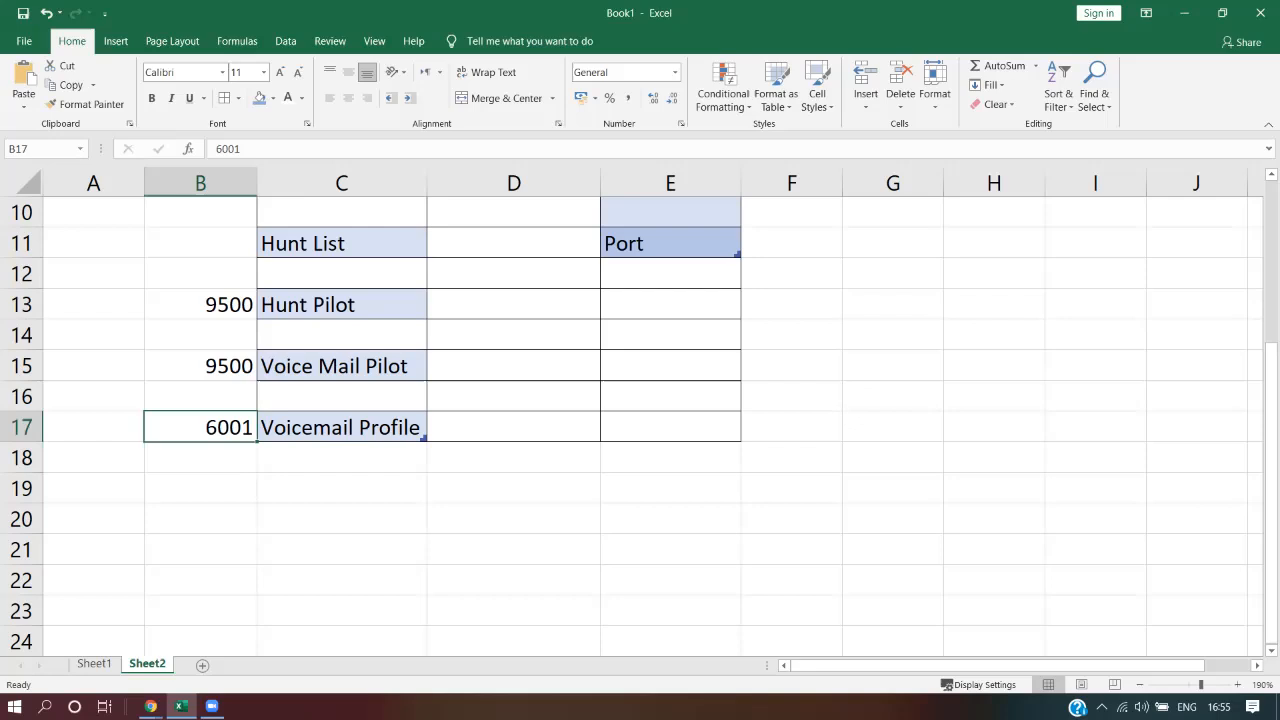
pyautogui.click(341, 427)
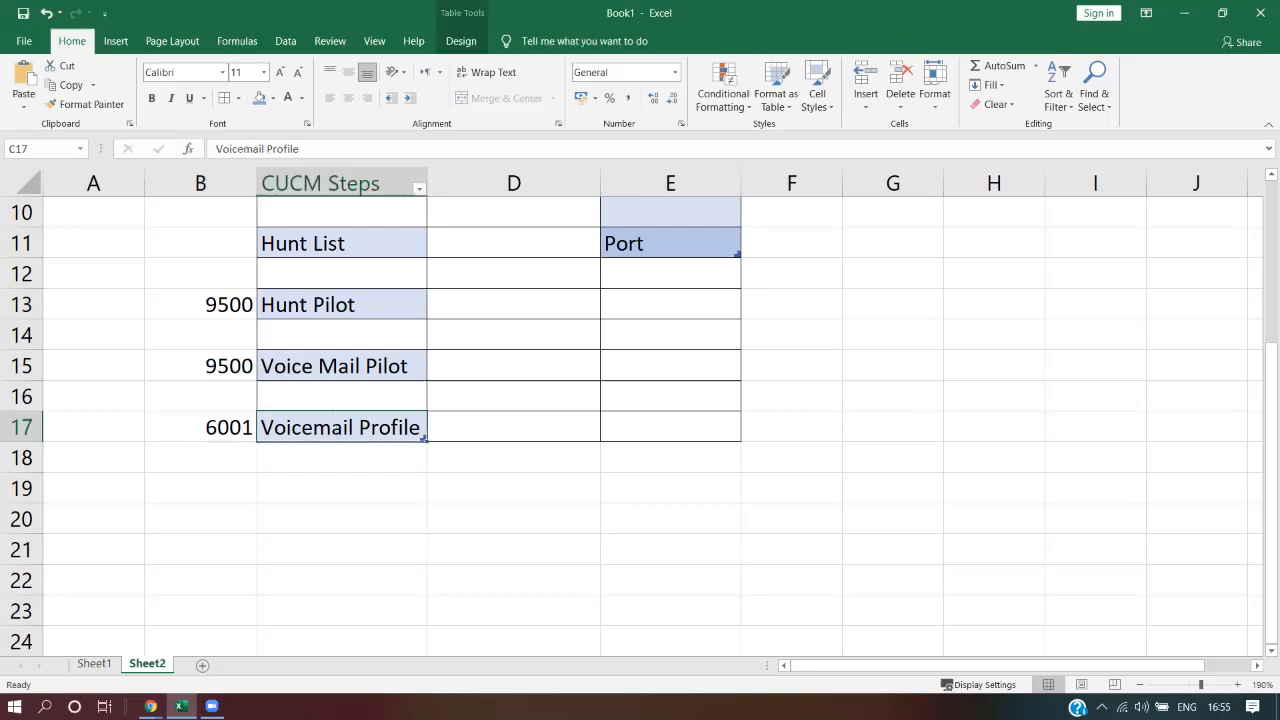
pyautogui.scroll(2, 640, 410)
# Open Agent002's phone and its line 6002 directory number settings
pyautogui.hotkey('alt', 'Tab')
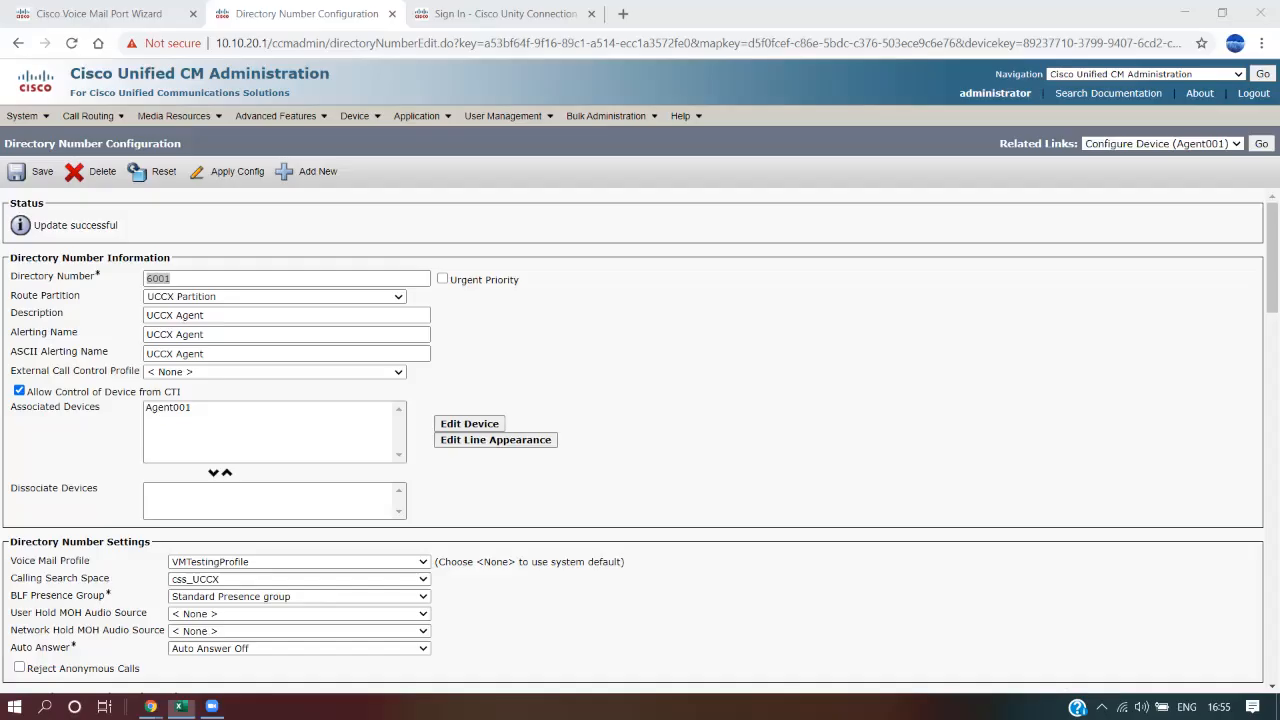
pyautogui.click(760, 380)
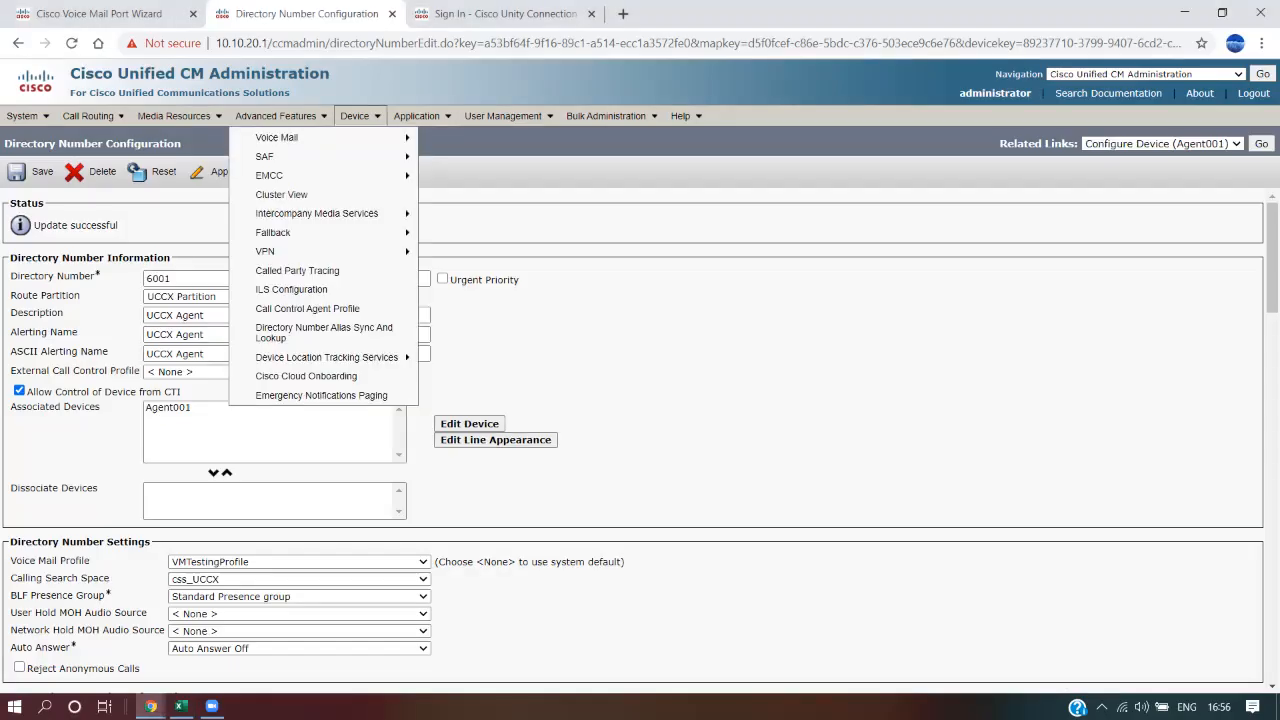
pyautogui.moveTo(355, 116)
pyautogui.click(390, 195)
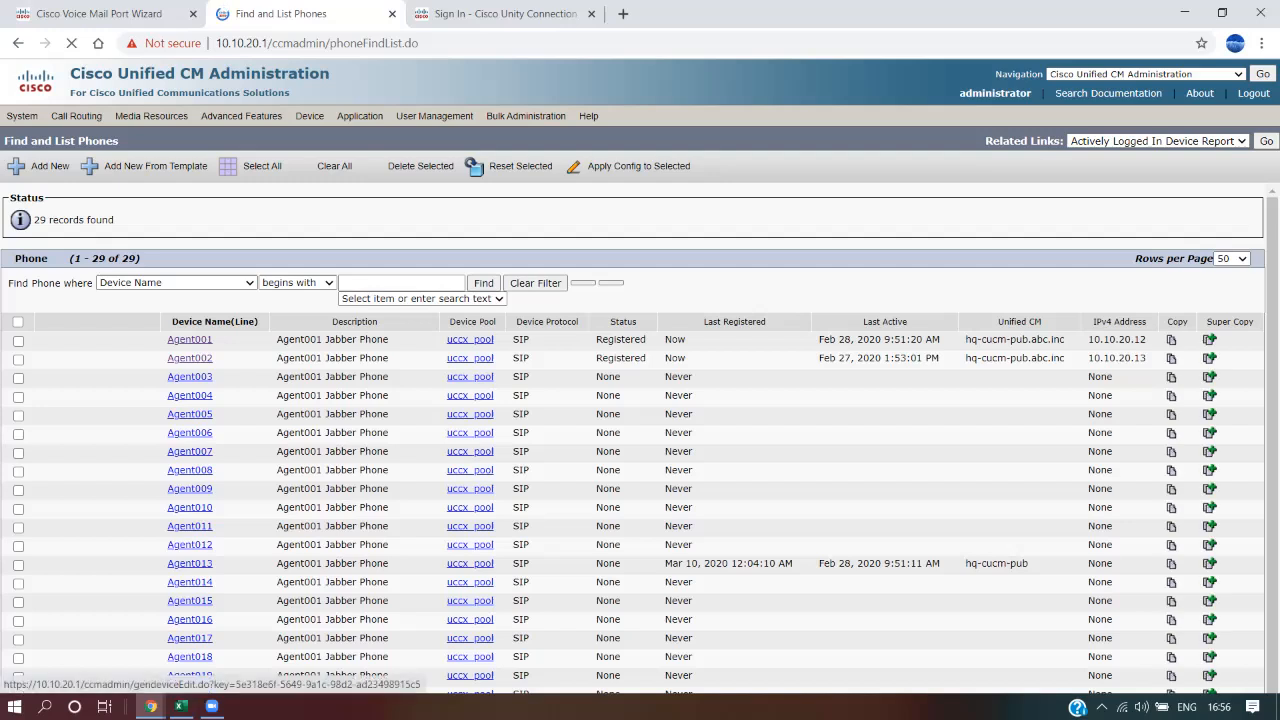
pyautogui.click(189, 342)
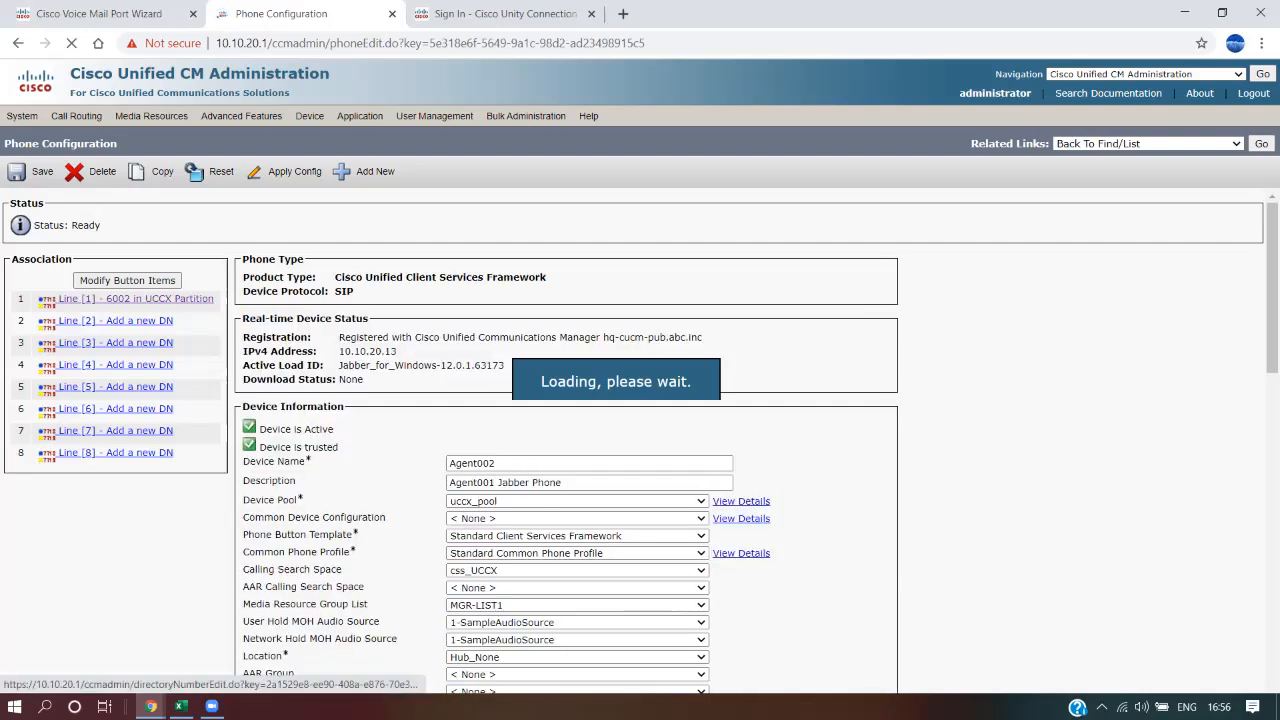
pyautogui.click(136, 299)
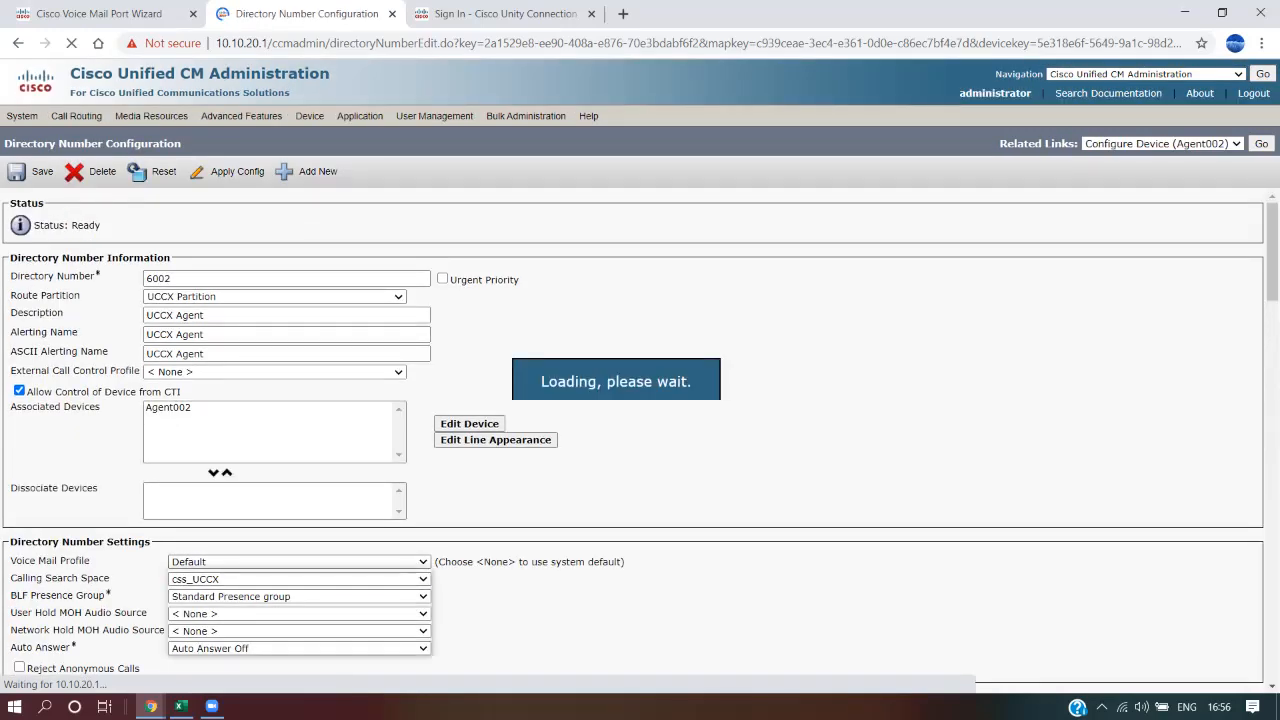
# Set line 6002's voice mail profile to VMTestingProfile and save it
pyautogui.click(299, 562)
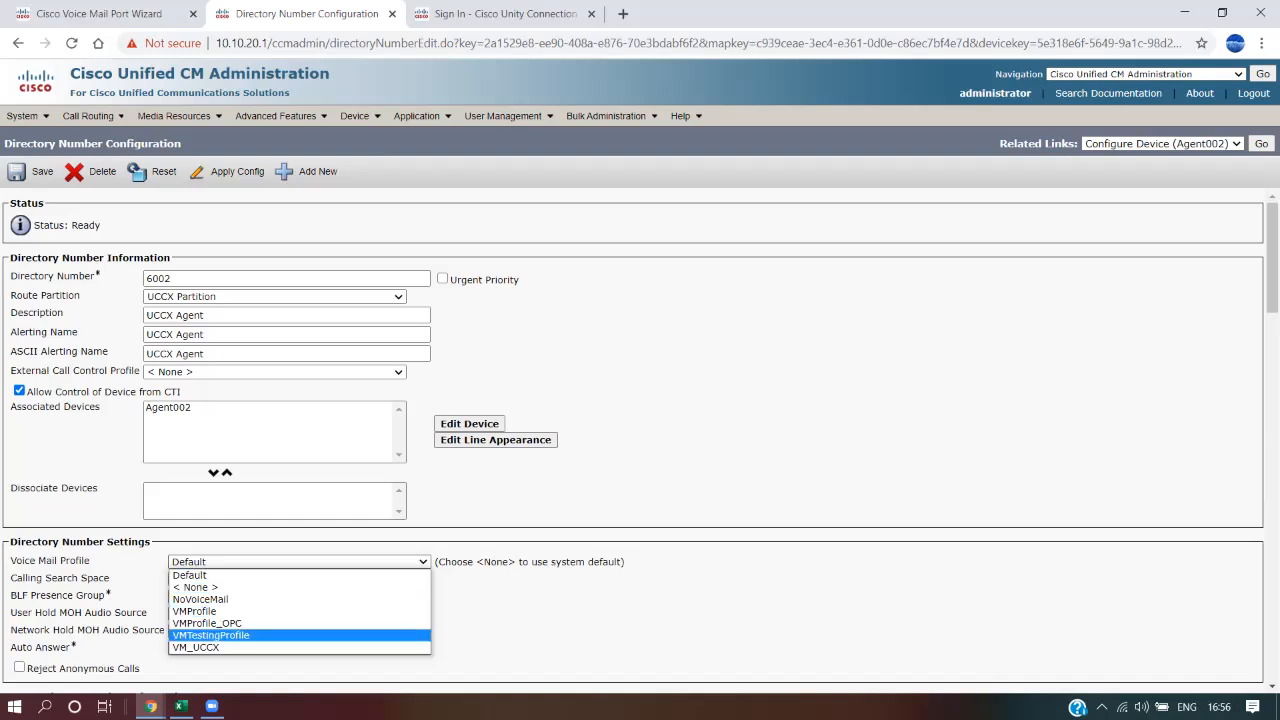
pyautogui.press('Return')
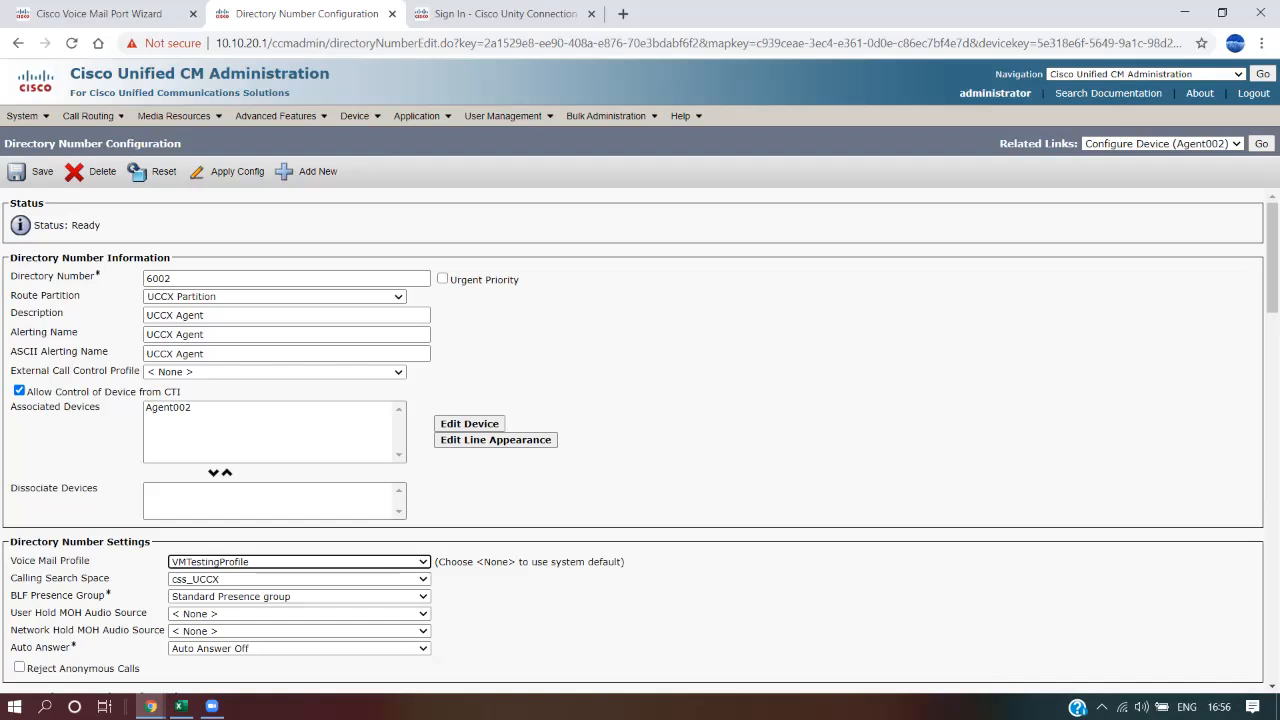
pyautogui.click(41, 172)
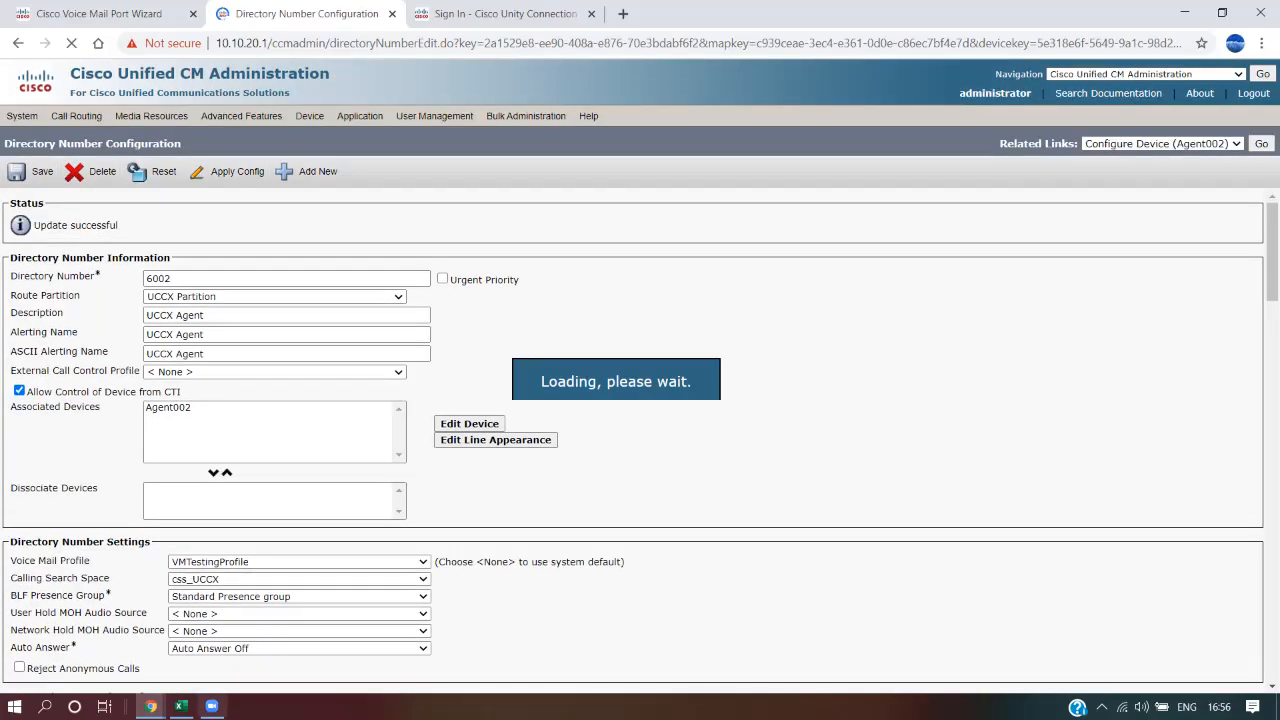
pyautogui.click(181, 707)
# Change B17 to read '6001 and 6002' and autofit column B
pyautogui.click(200, 519)
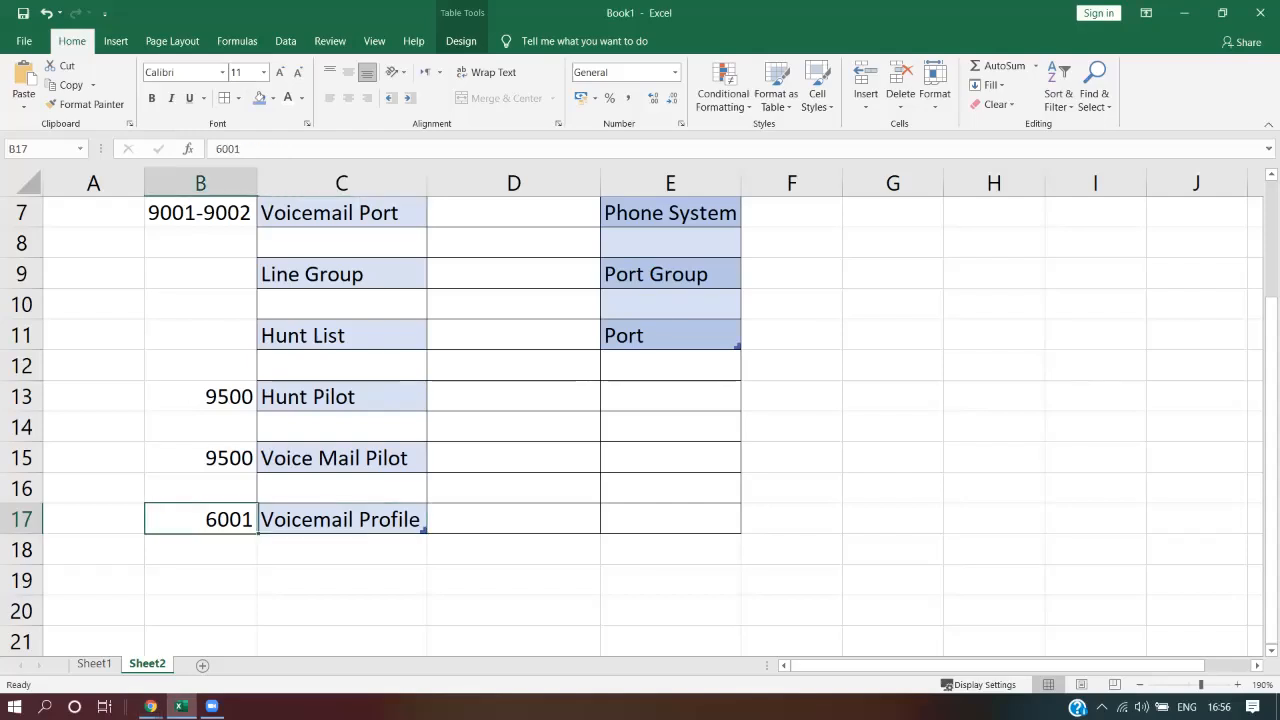
pyautogui.press('F2')
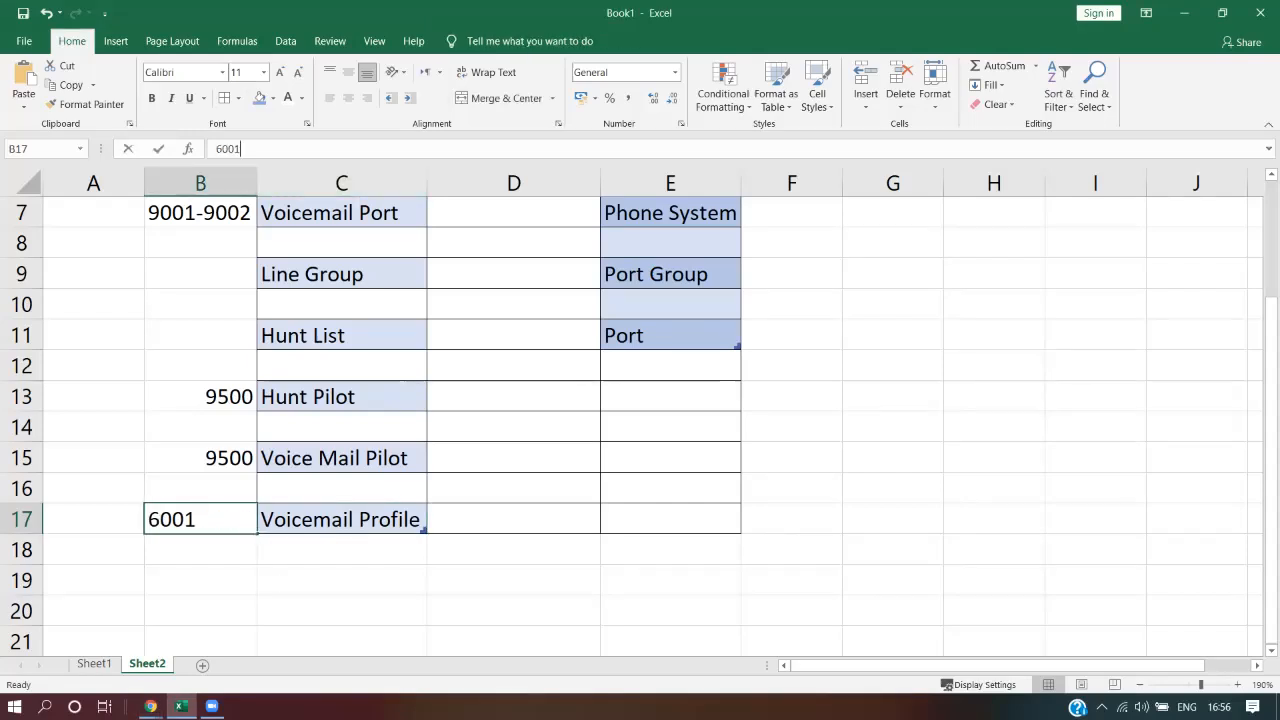
pyautogui.write('and ')
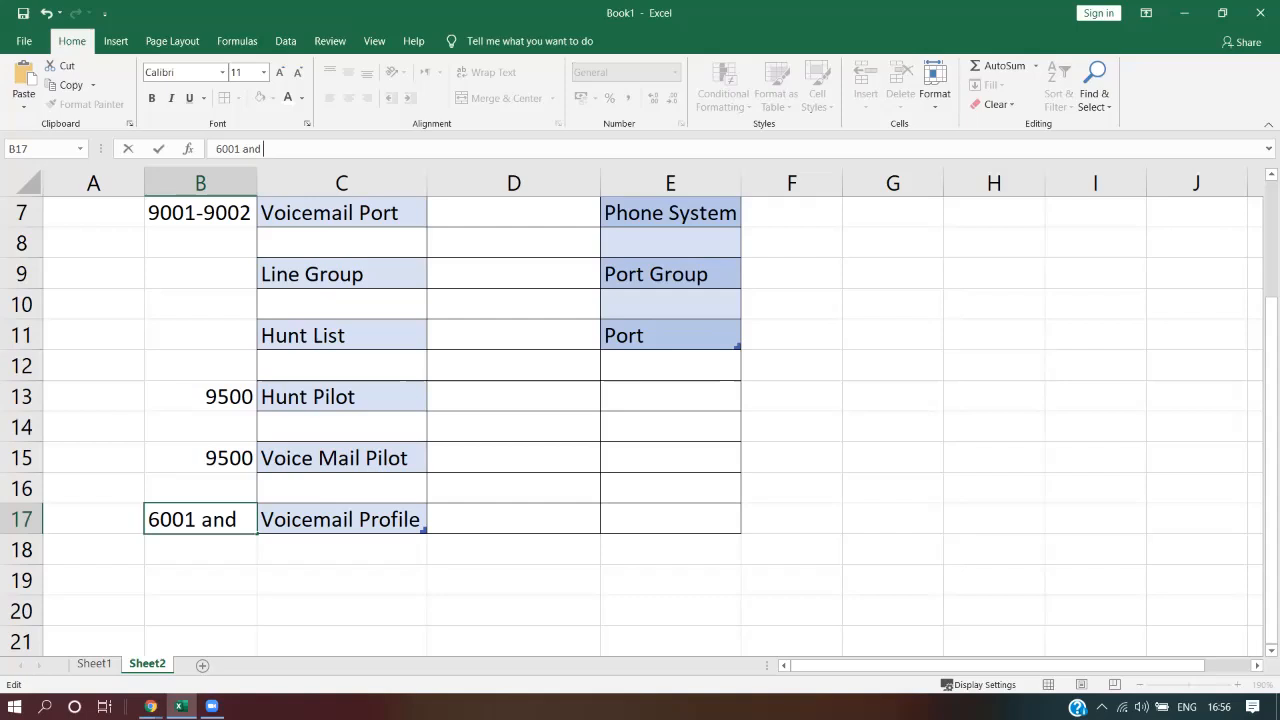
pyautogui.write('6002')
pyautogui.press('Return')
pyautogui.doubleClick(257, 183)
# Review the CUC Steps entries, then bring the DevNet Sandbox browser window forward
pyautogui.scroll(1, 270, 200)
pyautogui.scroll(1, 640, 426)
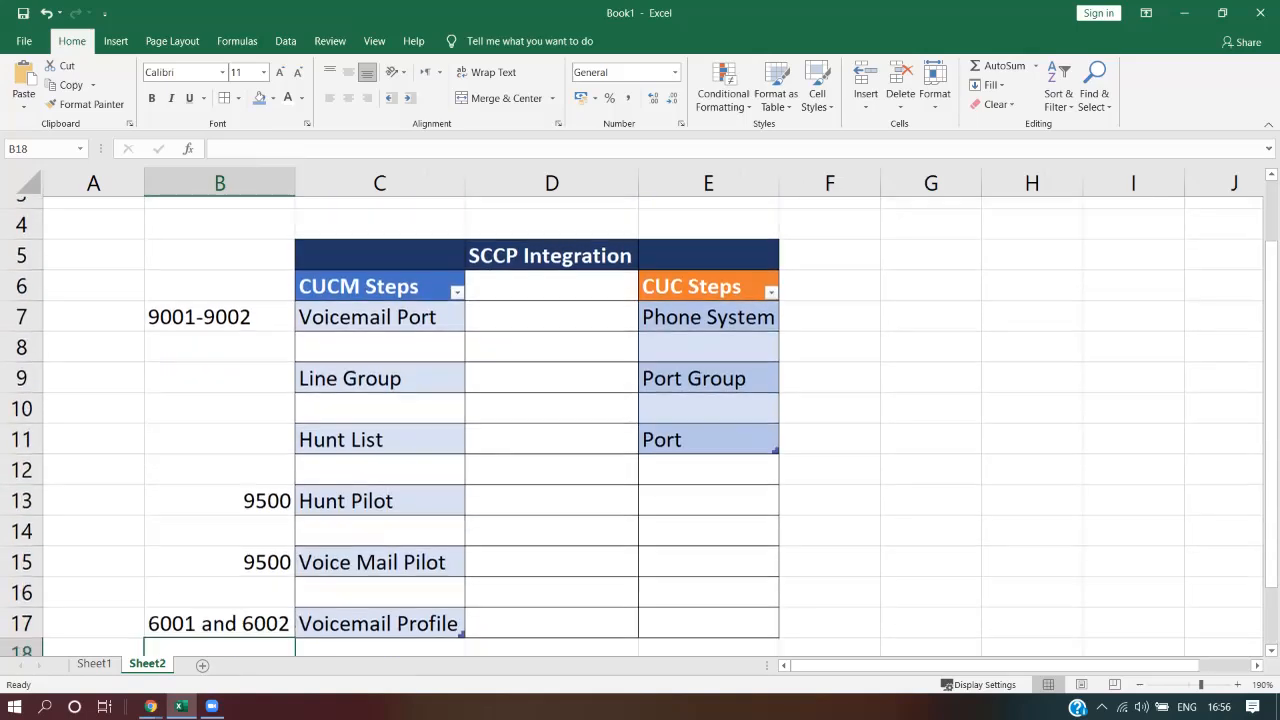
pyautogui.scroll(-1, 640, 426)
pyautogui.scroll(1, 640, 426)
pyautogui.scroll(1, 640, 426)
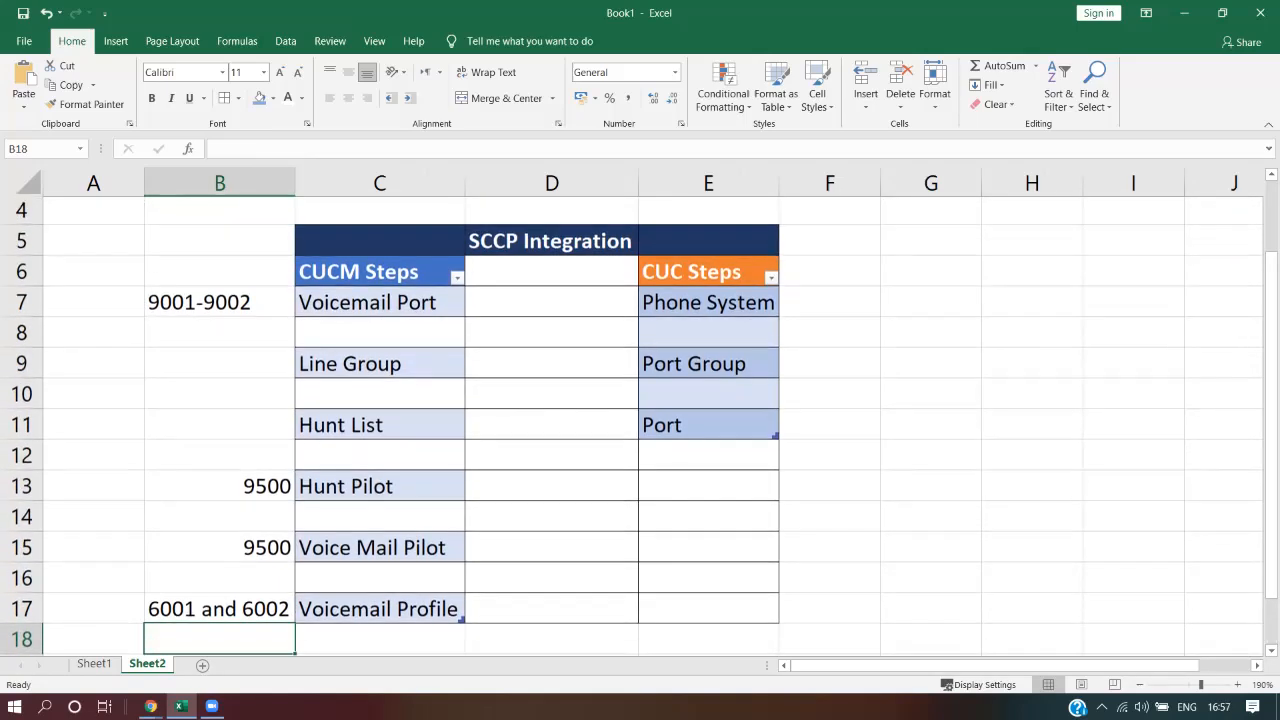
pyautogui.click(830, 273)
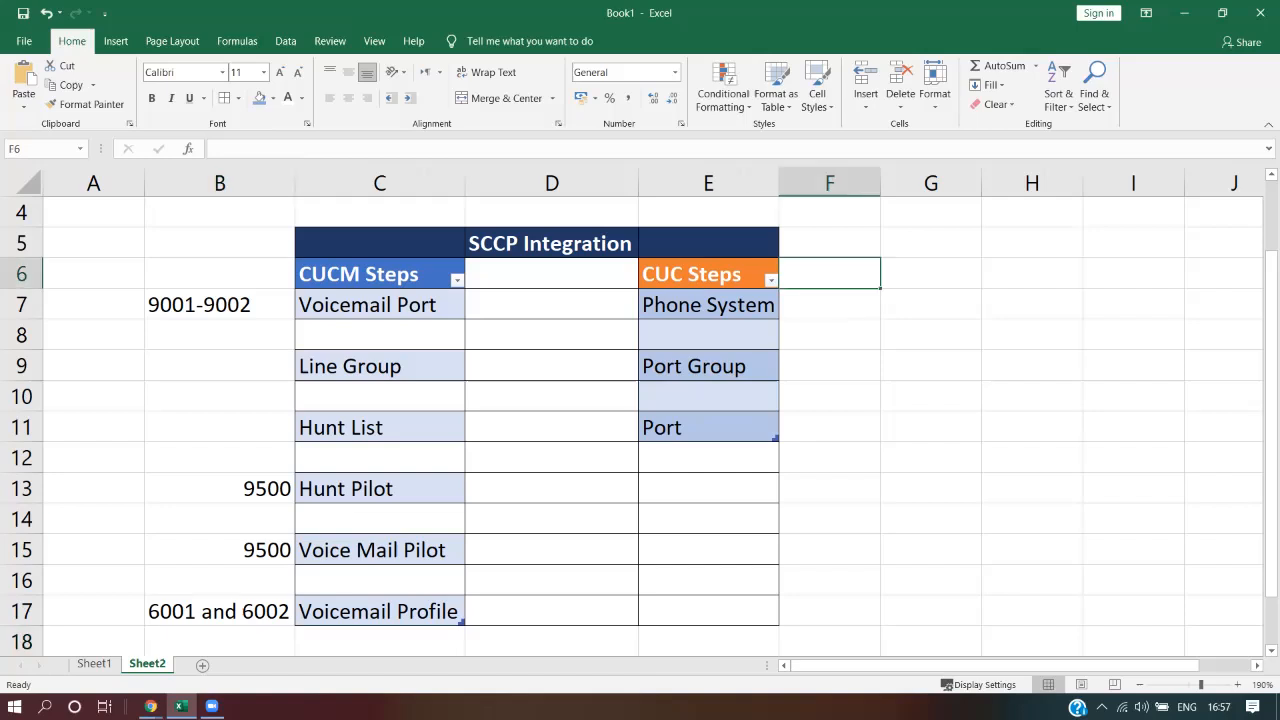
pyautogui.moveTo(708, 304); pyautogui.dragTo(708, 427)
pyautogui.click(931, 427)
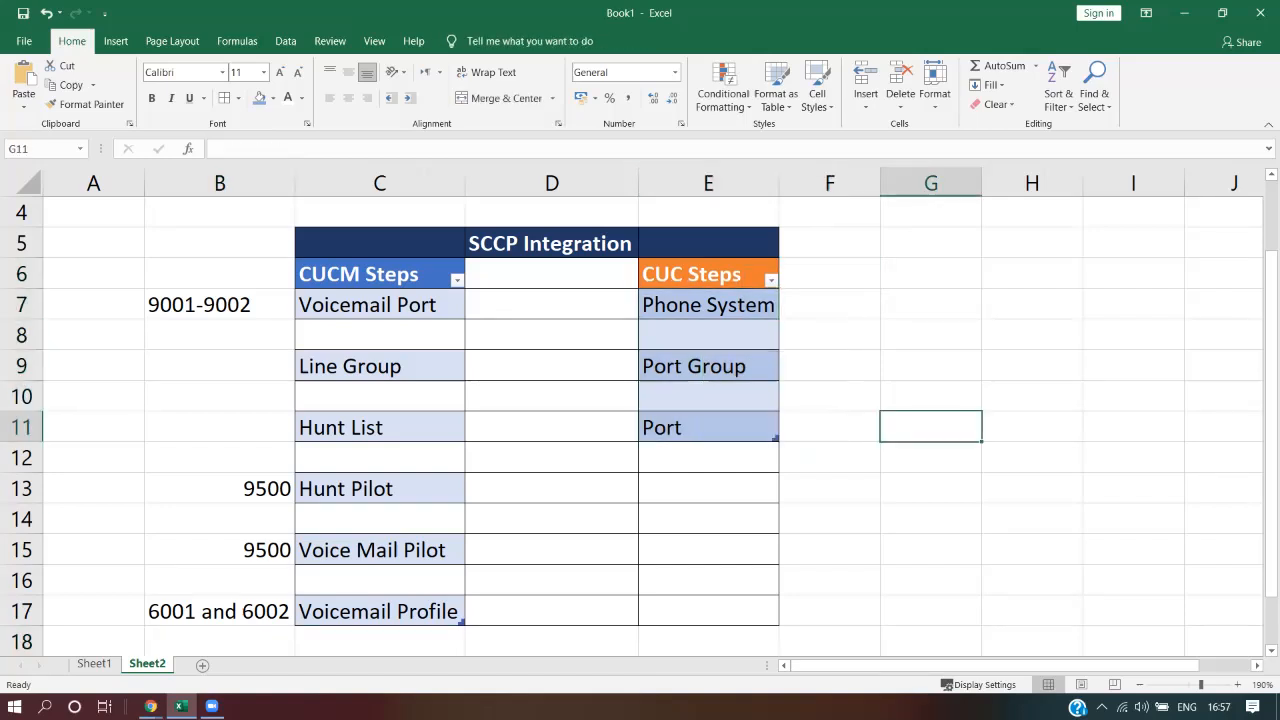
pyautogui.hotkey('alt', 'Tab')
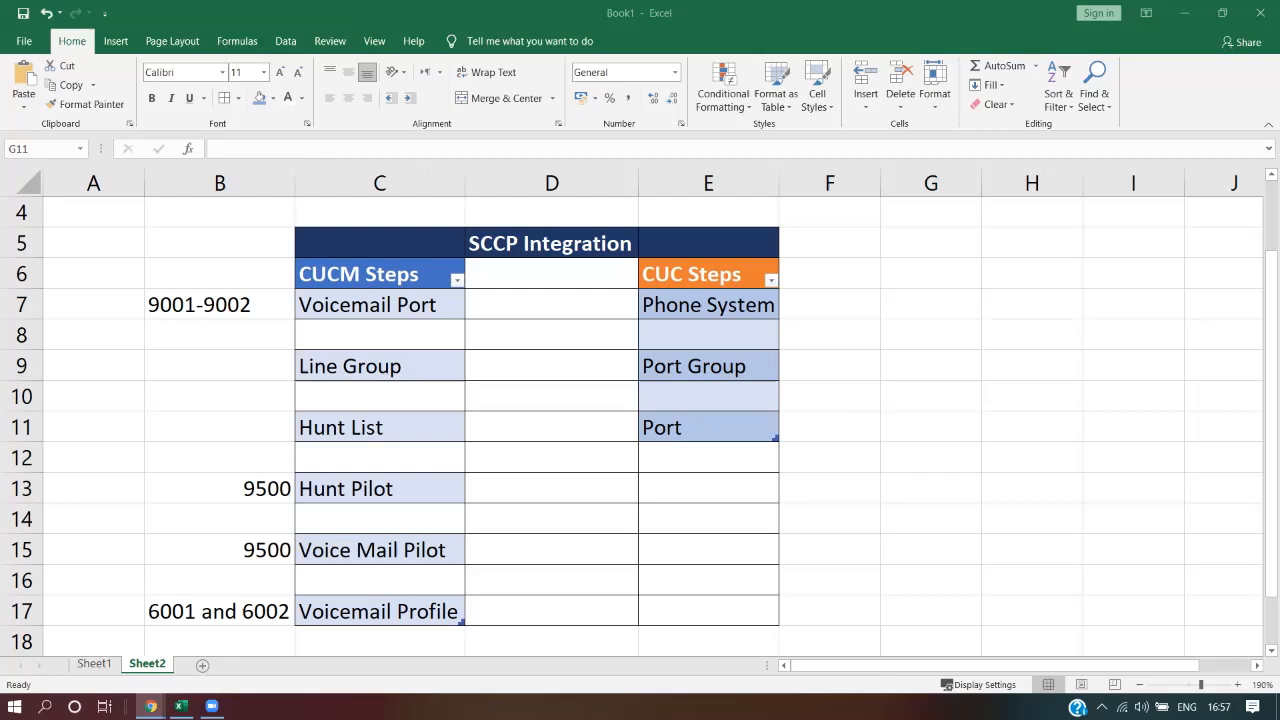
pyautogui.moveTo(1279, 122); pyautogui.dragTo(640, 1)
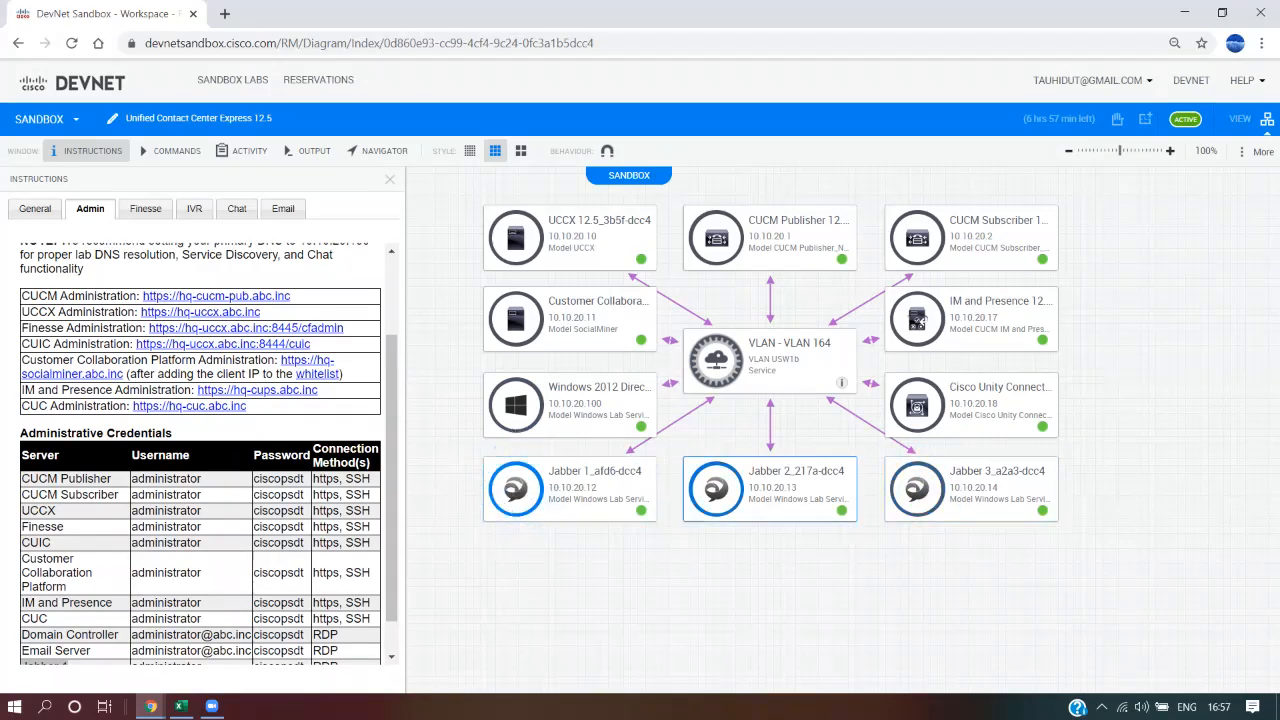
# Launch an RDP session to the Jabber 1 node from the sandbox diagram
pyautogui.moveTo(516, 488)
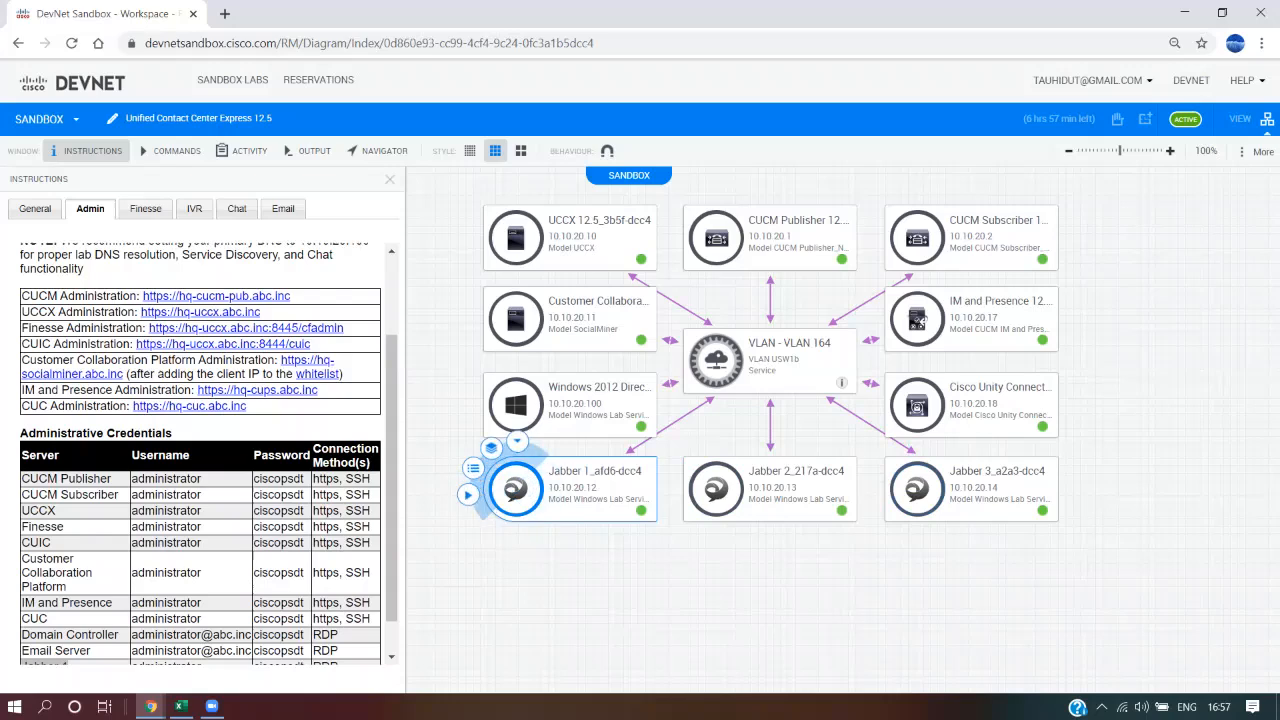
pyautogui.moveTo(517, 446)
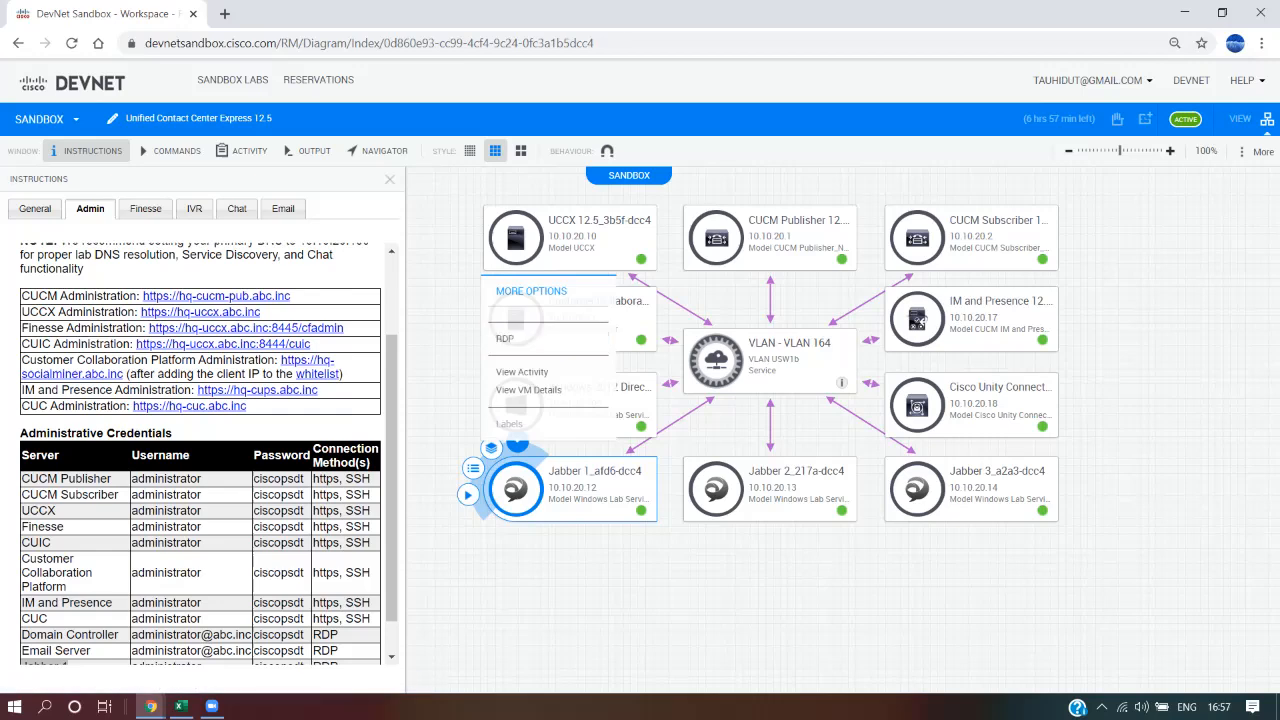
pyautogui.click(530, 338)
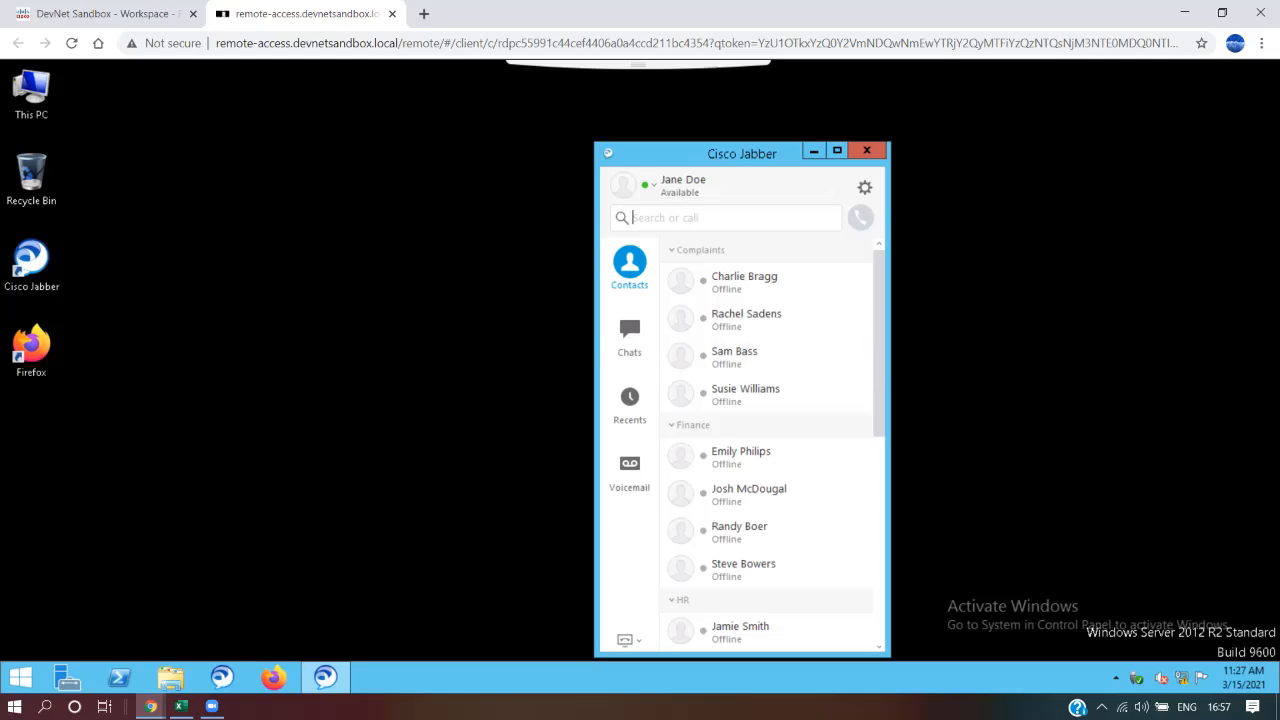
# Sign the Jabber 1 user out and back in, then show Jabber 2's connection options in the sandbox diagram
pyautogui.click(864, 187)
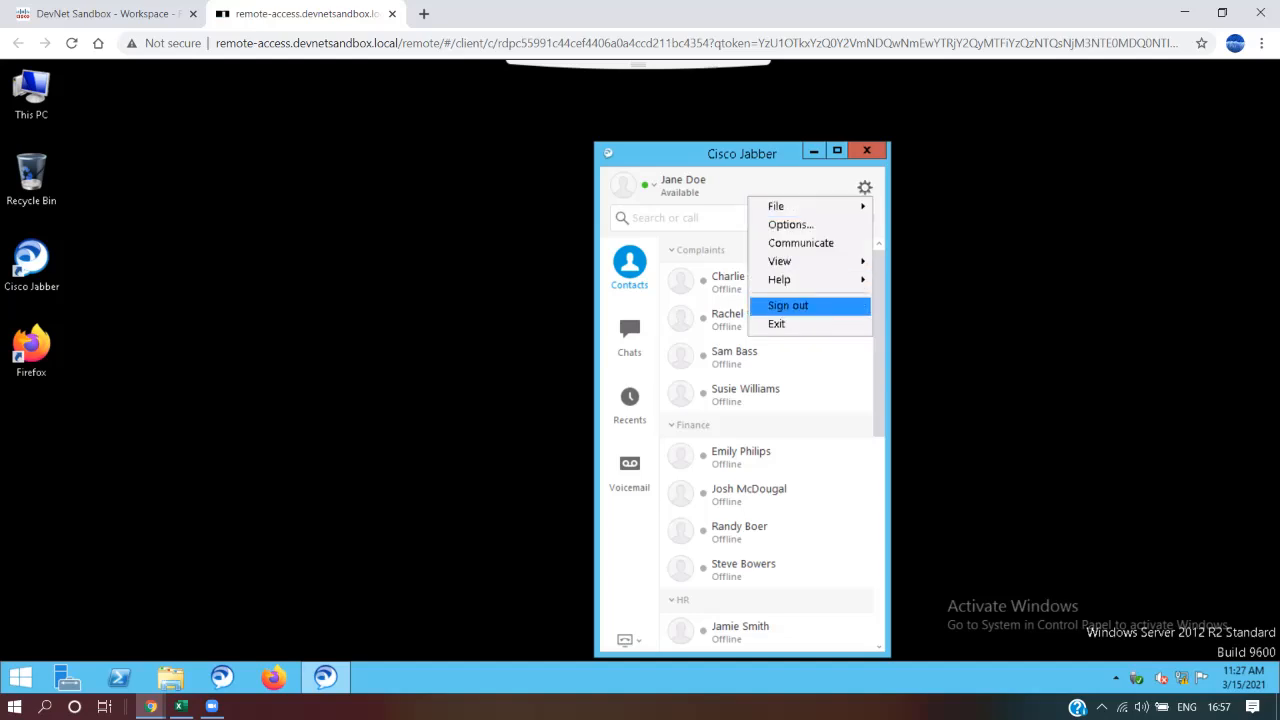
pyautogui.click(785, 303)
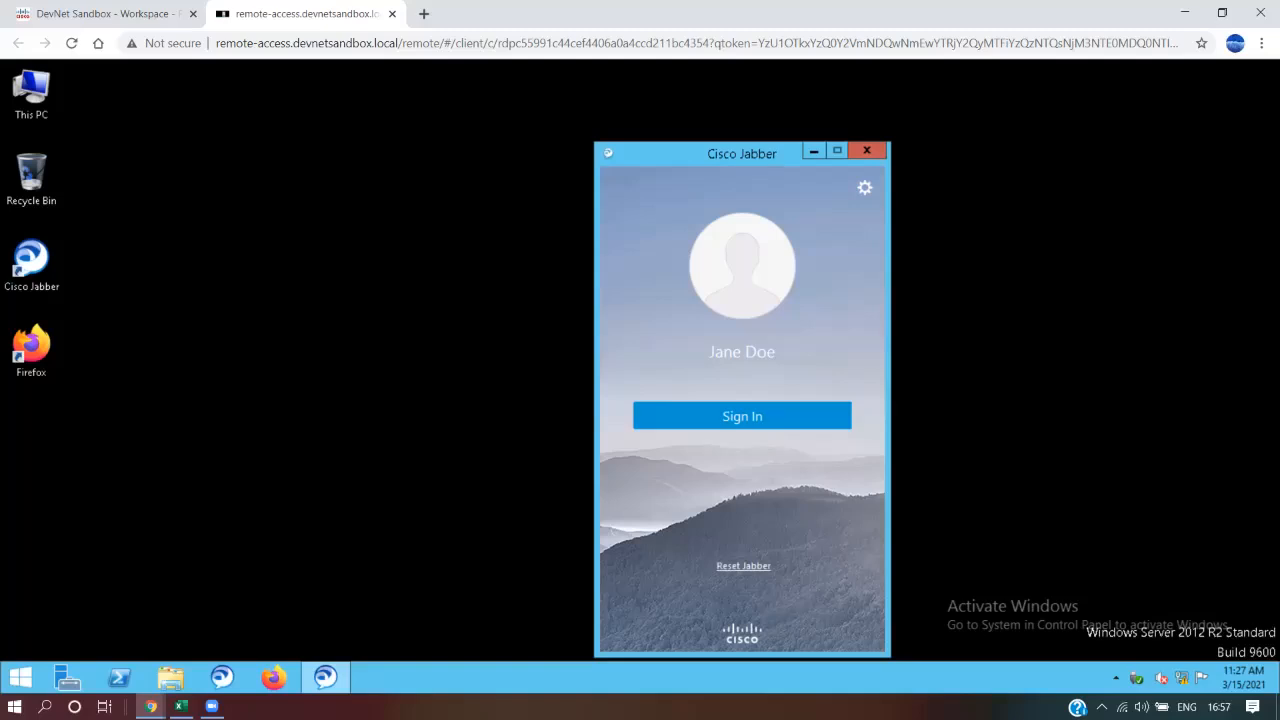
pyautogui.click(742, 416)
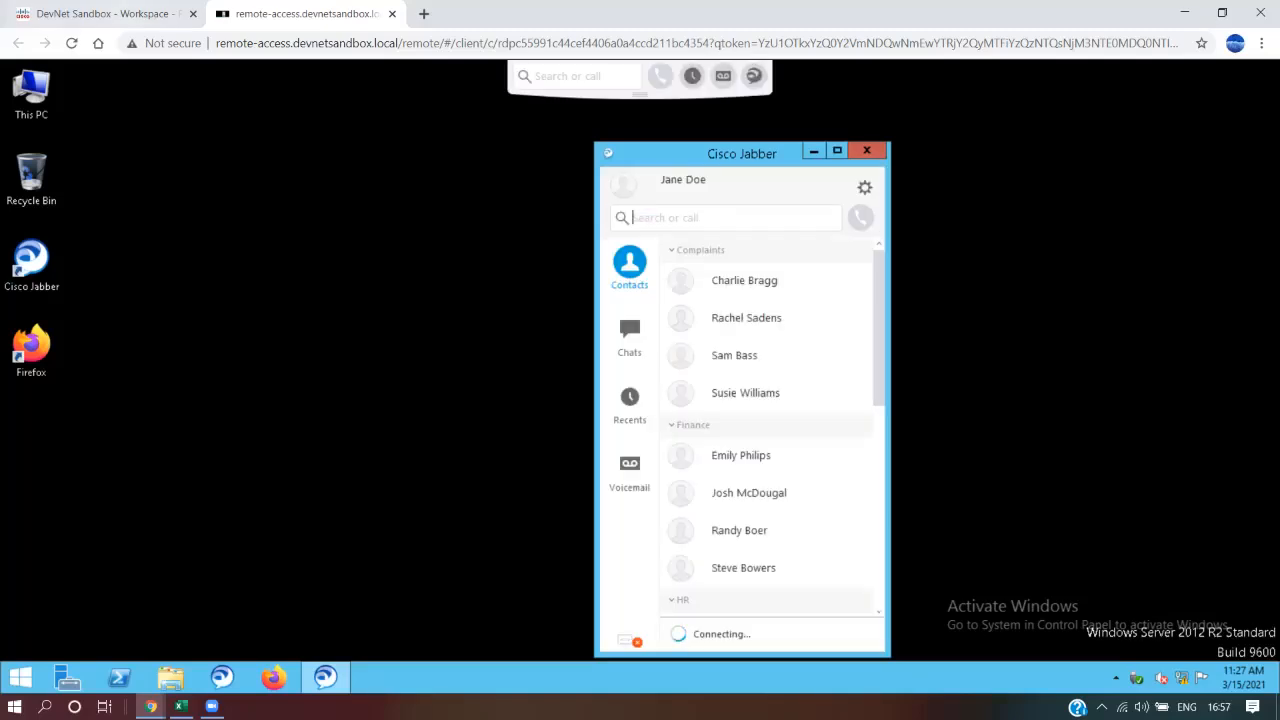
pyautogui.click(110, 13)
pyautogui.click(716, 488)
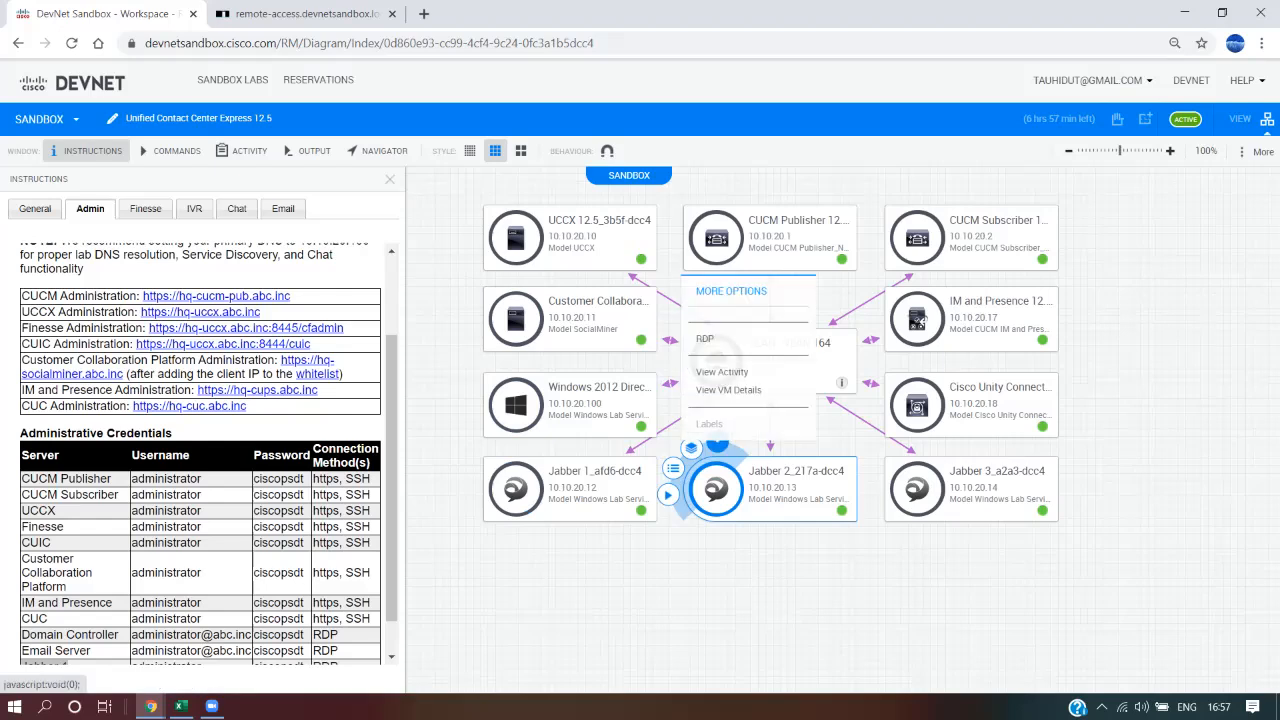
# Open an RDP session to Jabber 2 and move its Jabber window to the right
pyautogui.click(740, 339)
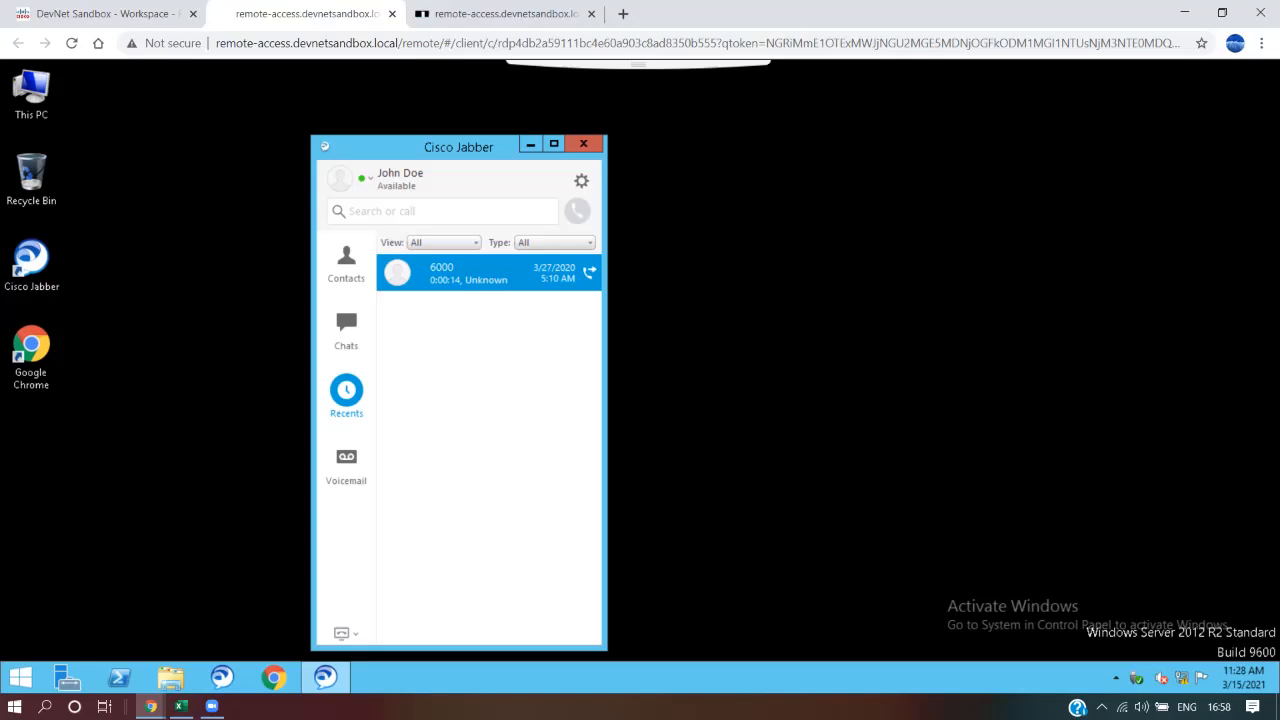
pyautogui.click(106, 14)
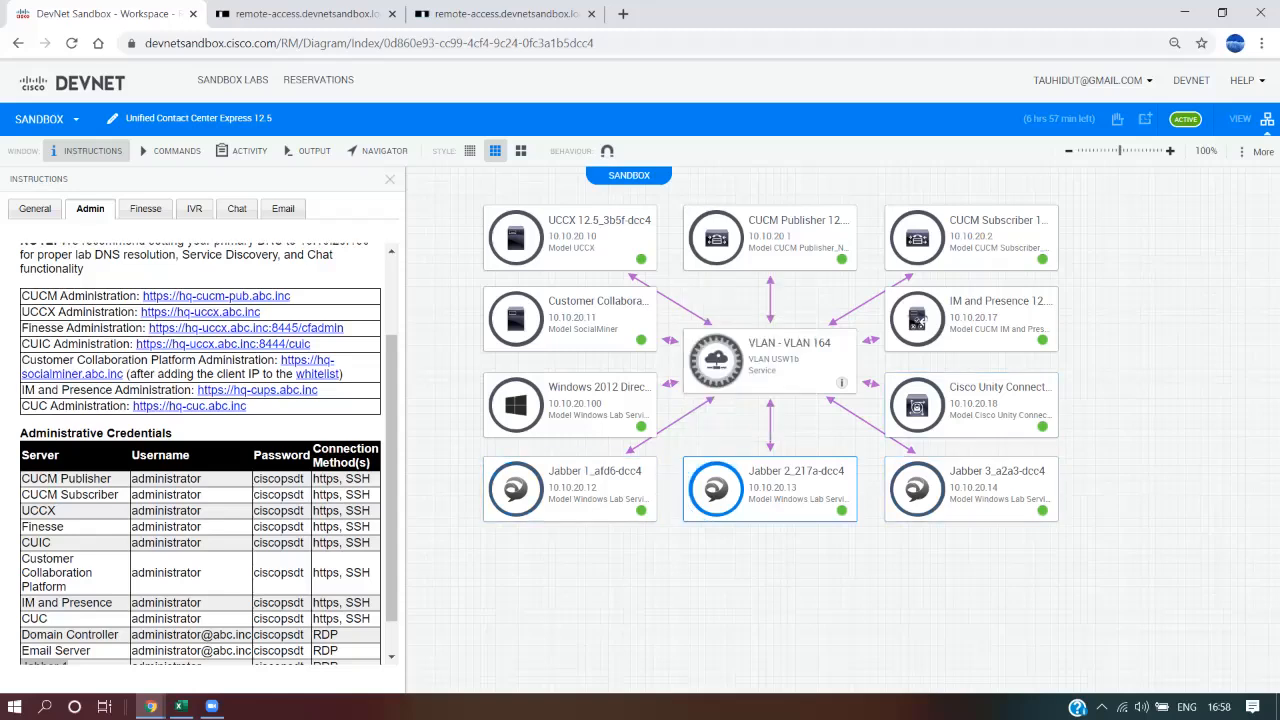
pyautogui.click(300, 14)
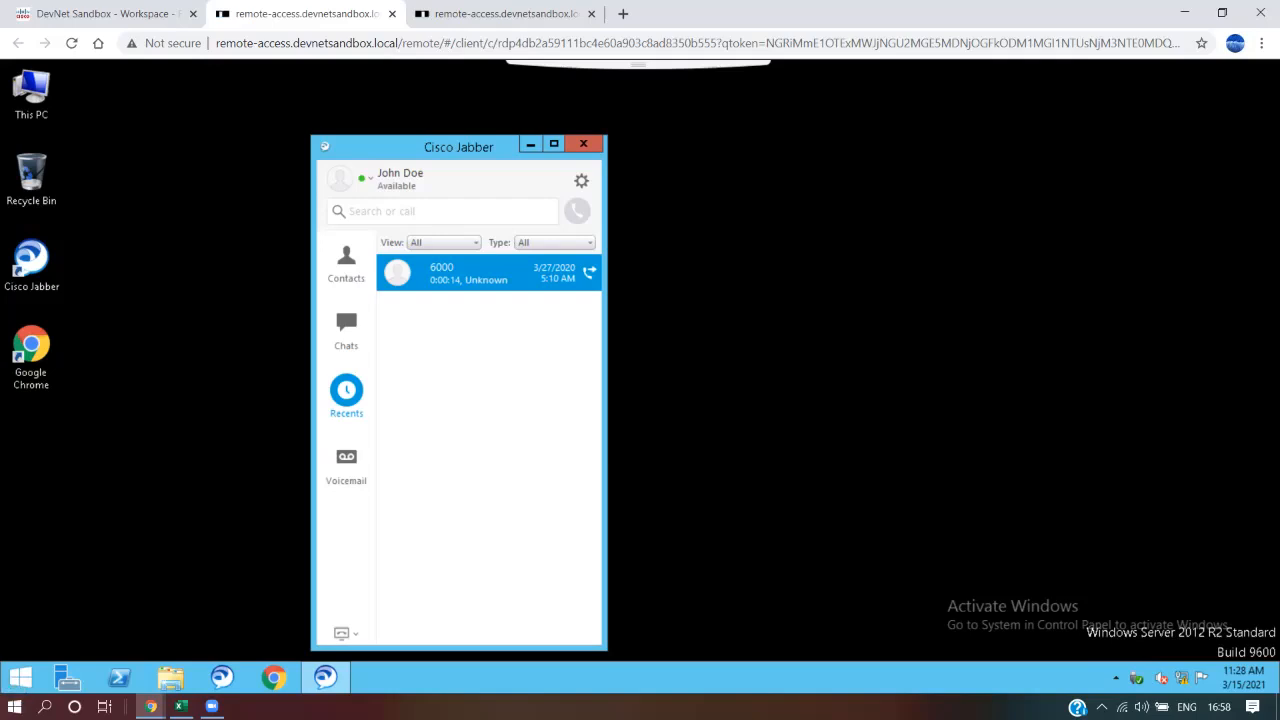
pyautogui.moveTo(458, 147); pyautogui.dragTo(538, 143)
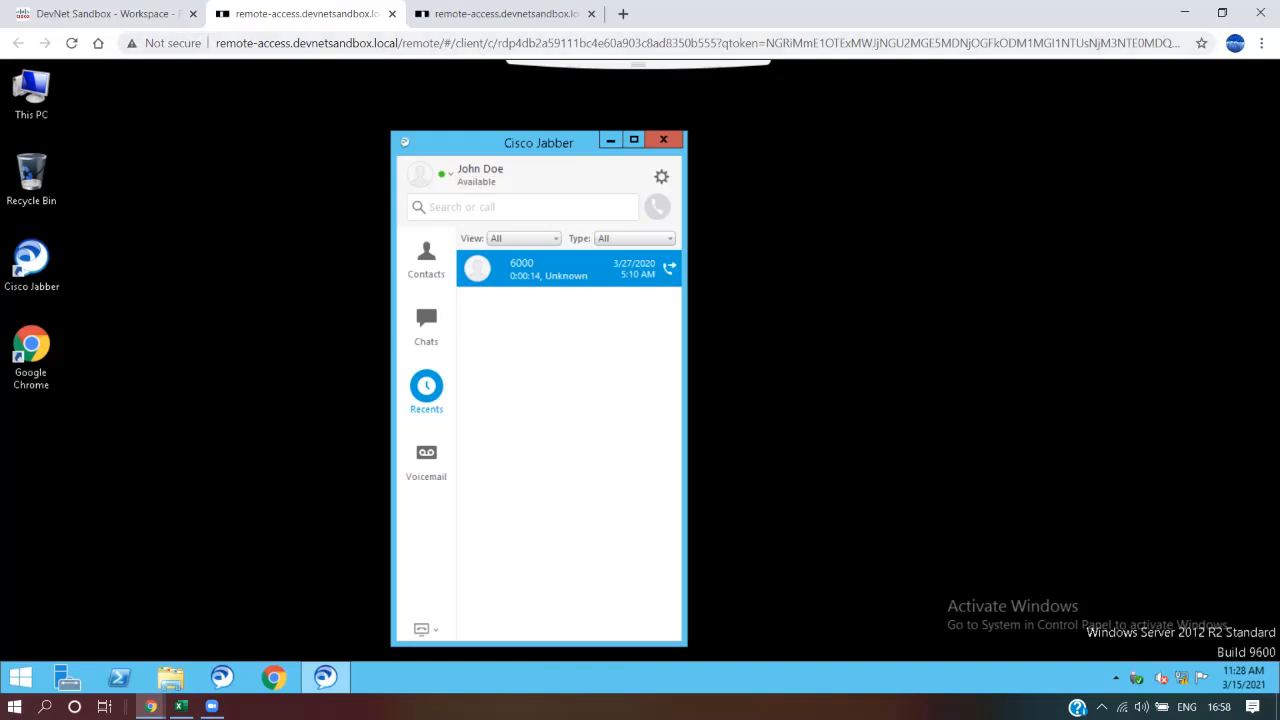
# Sign the Jabber 2 user out of Jabber and back in
pyautogui.click(661, 177)
pyautogui.click(585, 295)
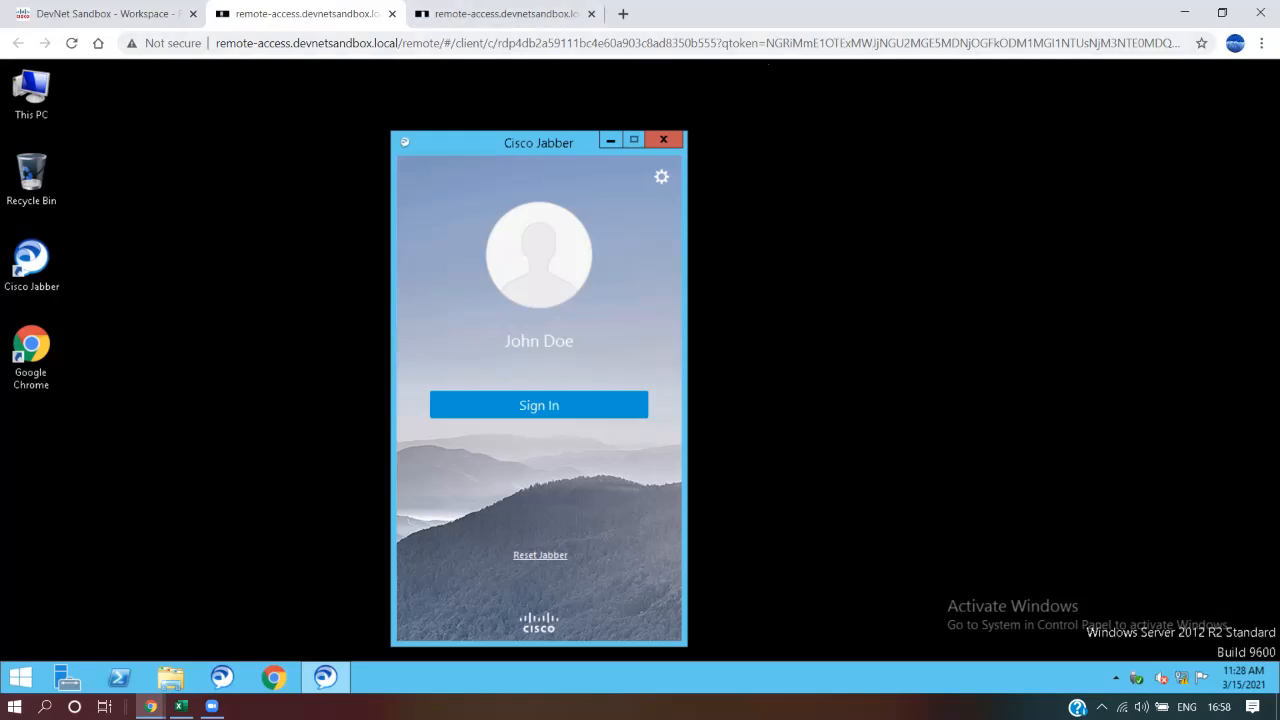
pyautogui.click(539, 405)
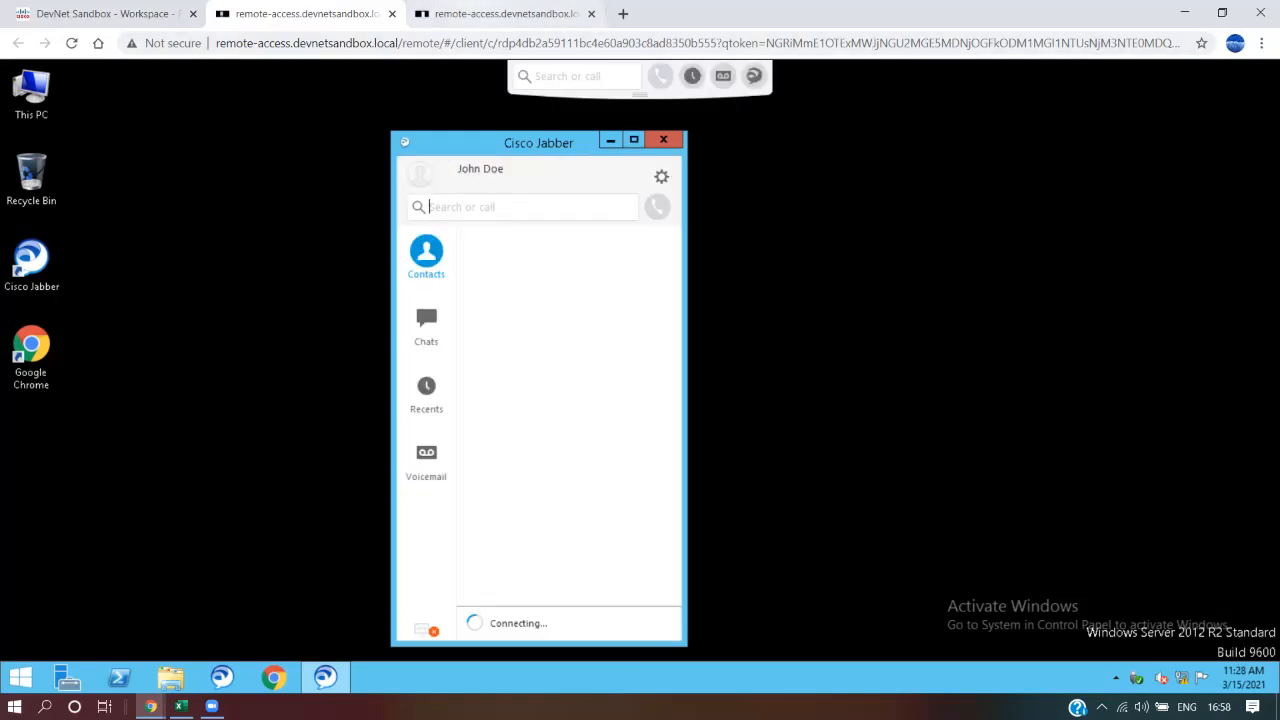
pyautogui.click(504, 14)
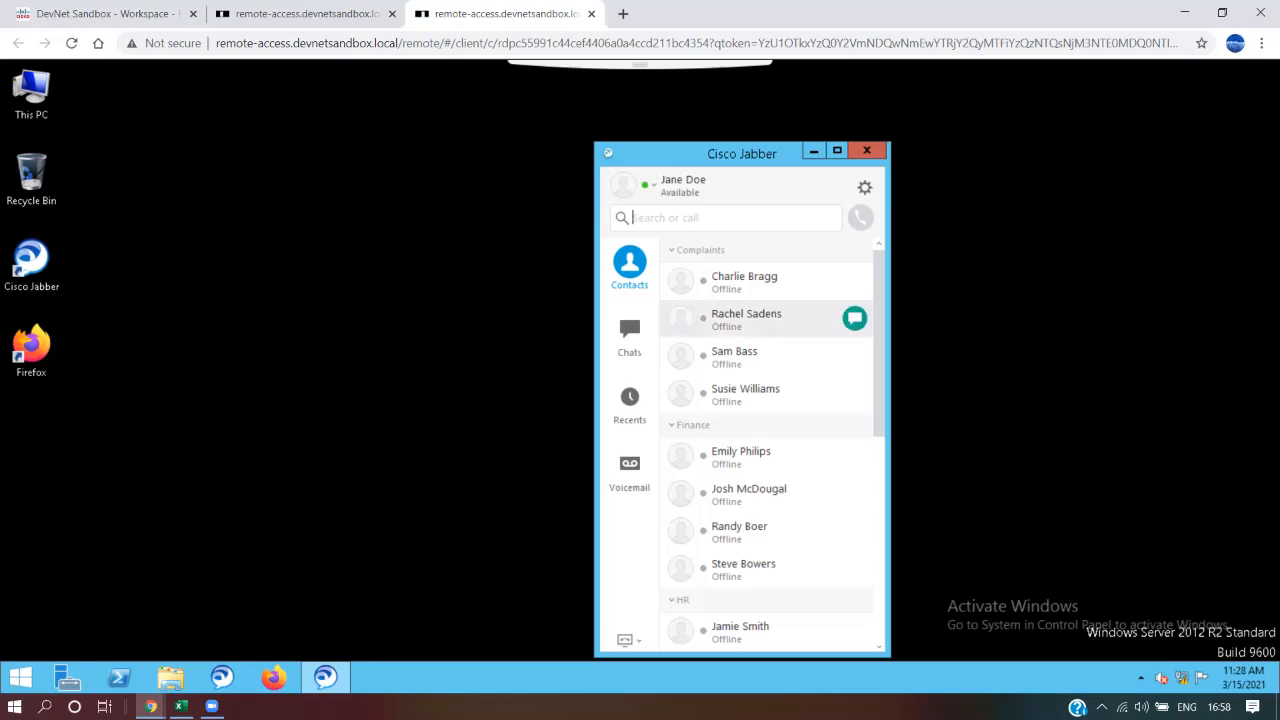
pyautogui.click(300, 14)
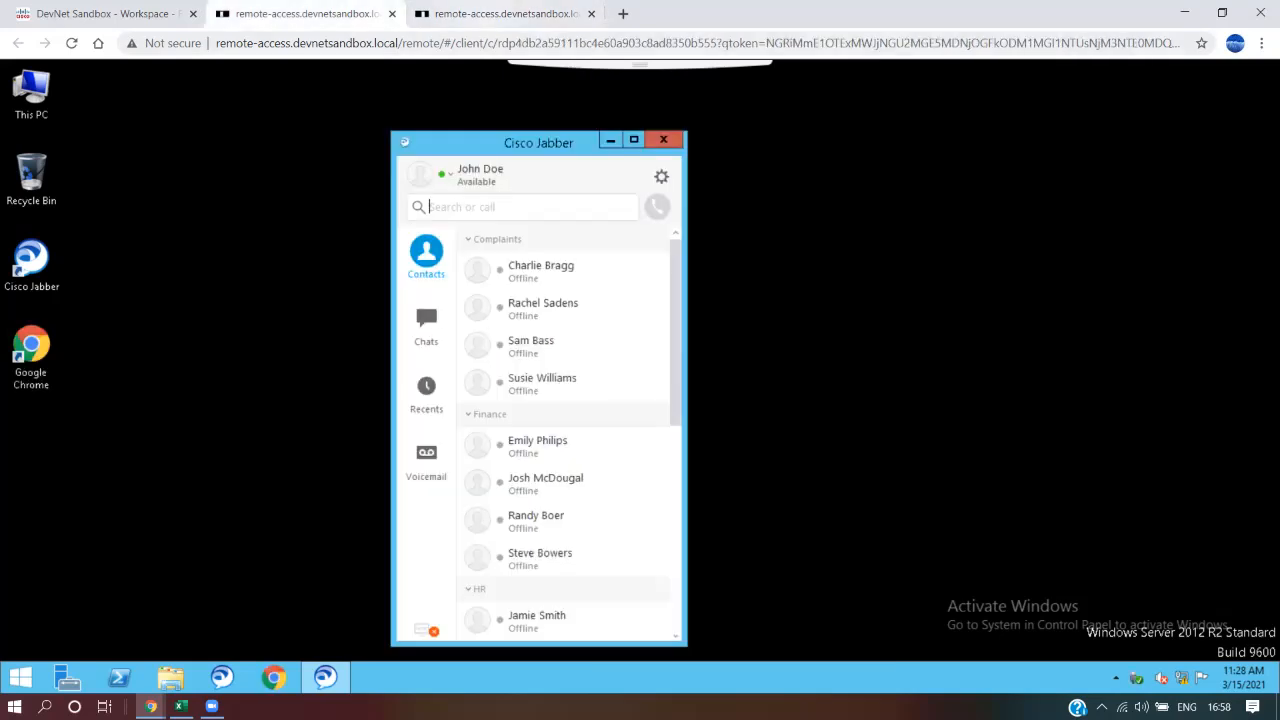
# Keep Jabber 2's presence at Available, leave settings and phone services unchanged, and return to Jabber 1
pyautogui.click(445, 174)
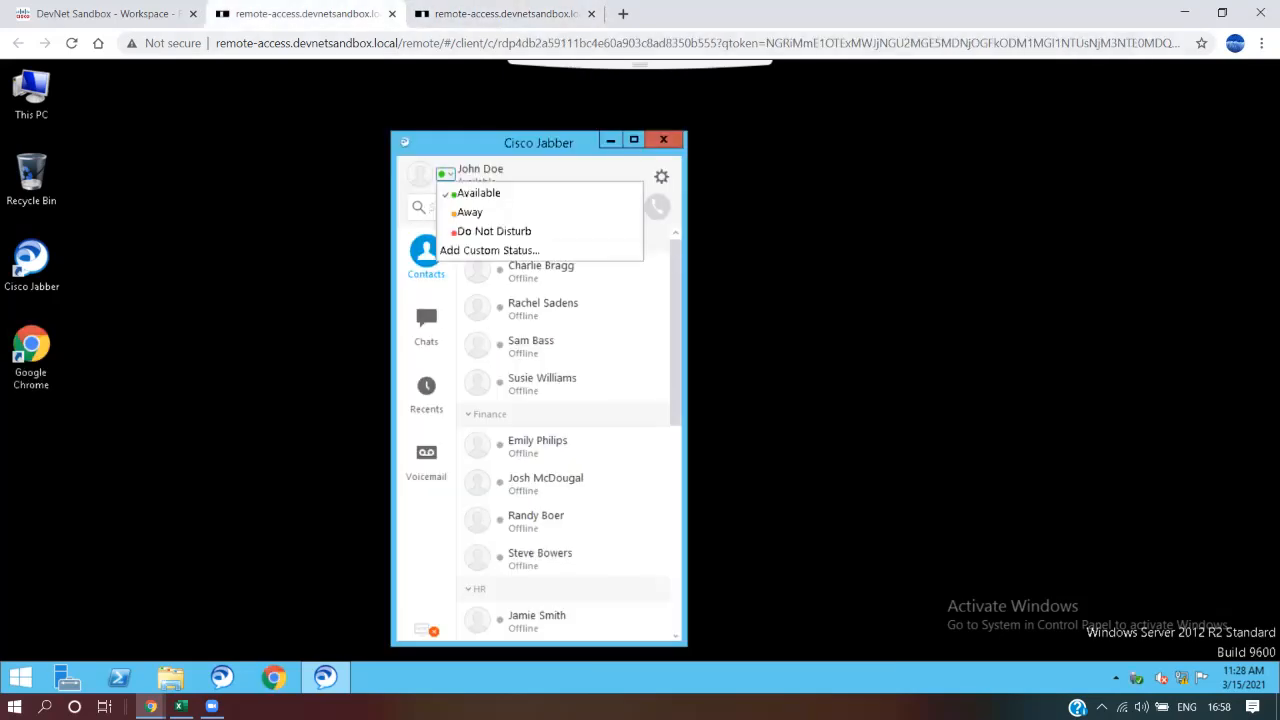
pyautogui.click(478, 193)
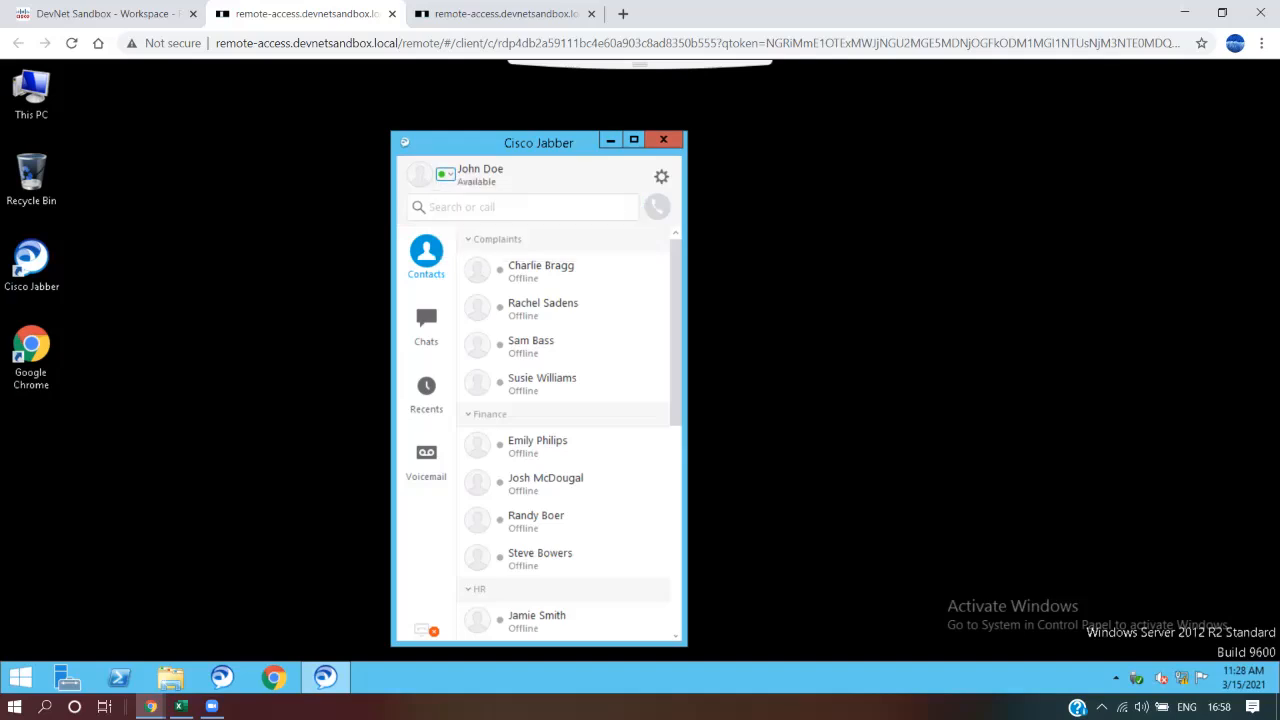
pyautogui.click(661, 177)
pyautogui.moveTo(590, 250)
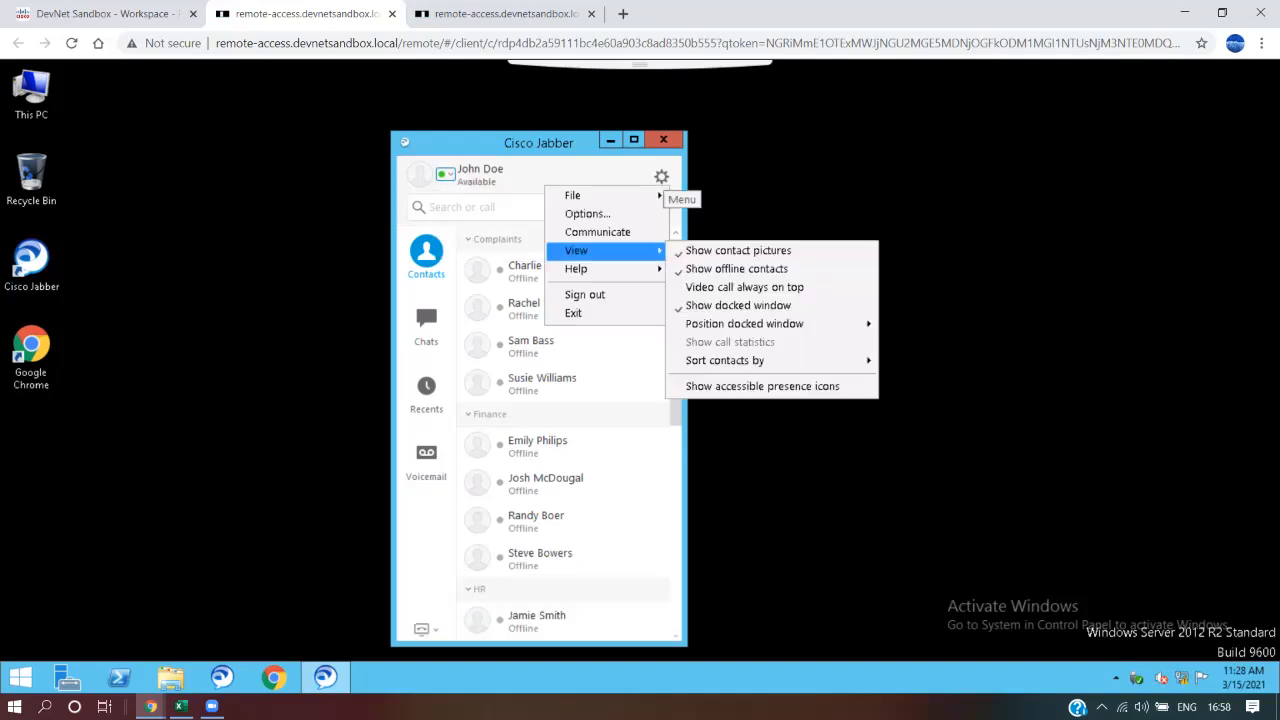
pyautogui.click(426, 629)
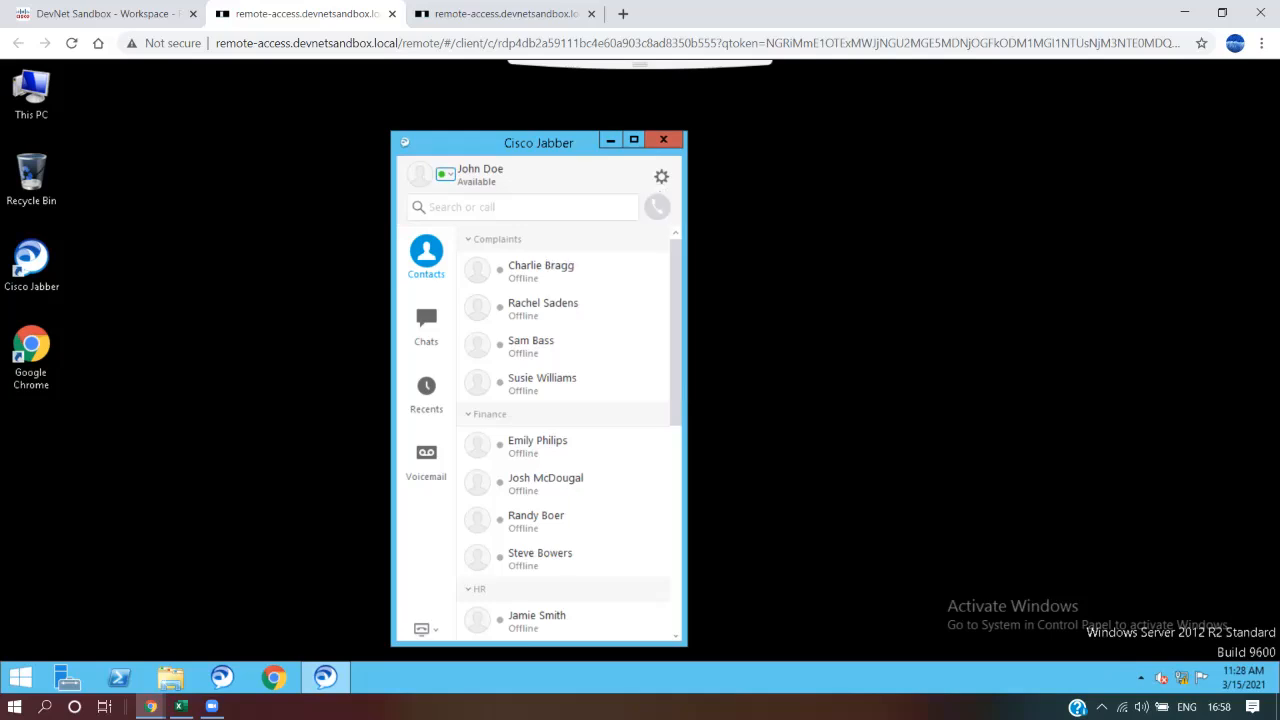
pyautogui.click(426, 629)
pyautogui.click(428, 523)
pyautogui.hotkey('ctrl', 'Tab')
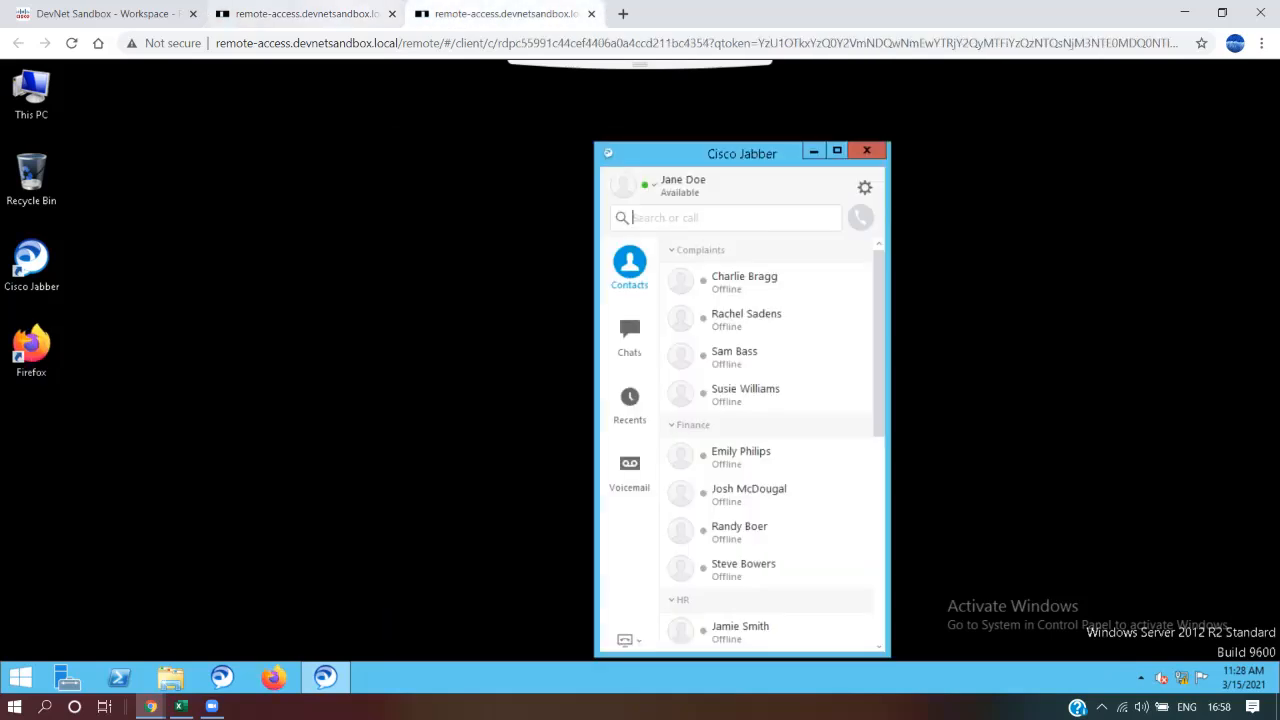
# Minimize the browser to check the spreadsheet and Directory Number Configuration, then restore the DevNet Sandbox window
pyautogui.click(118, 14)
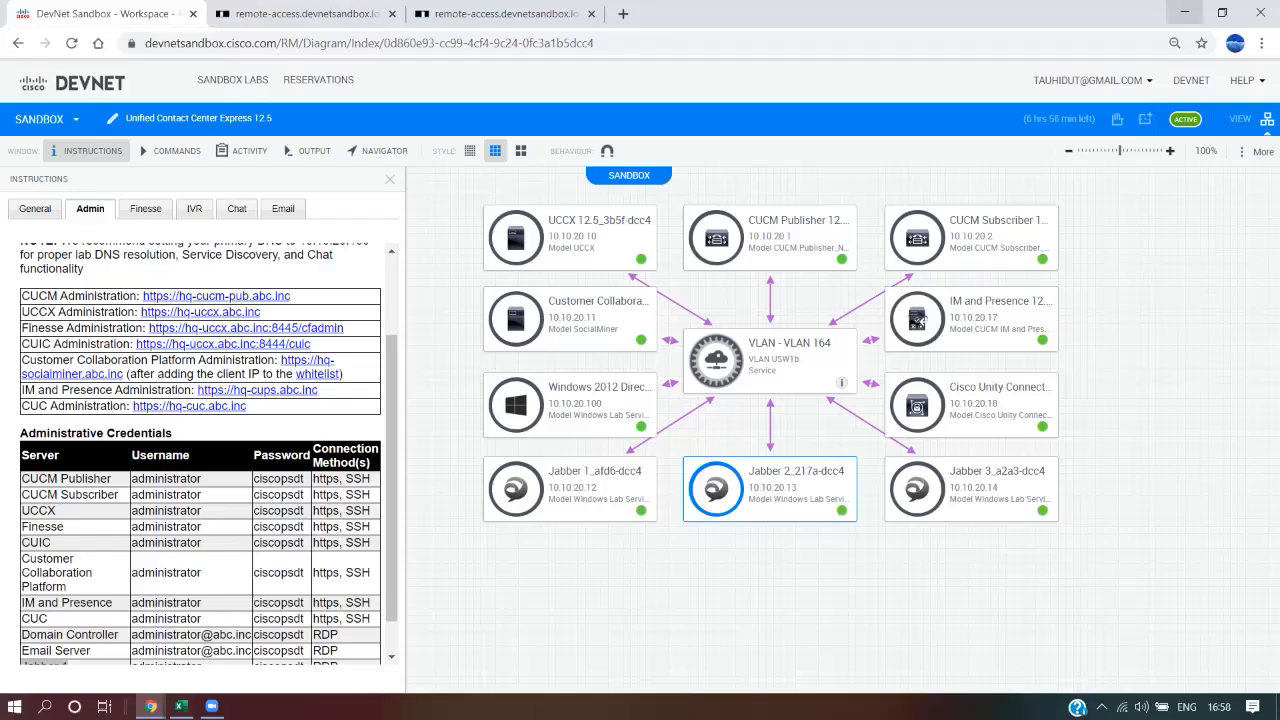
pyautogui.click(1185, 13)
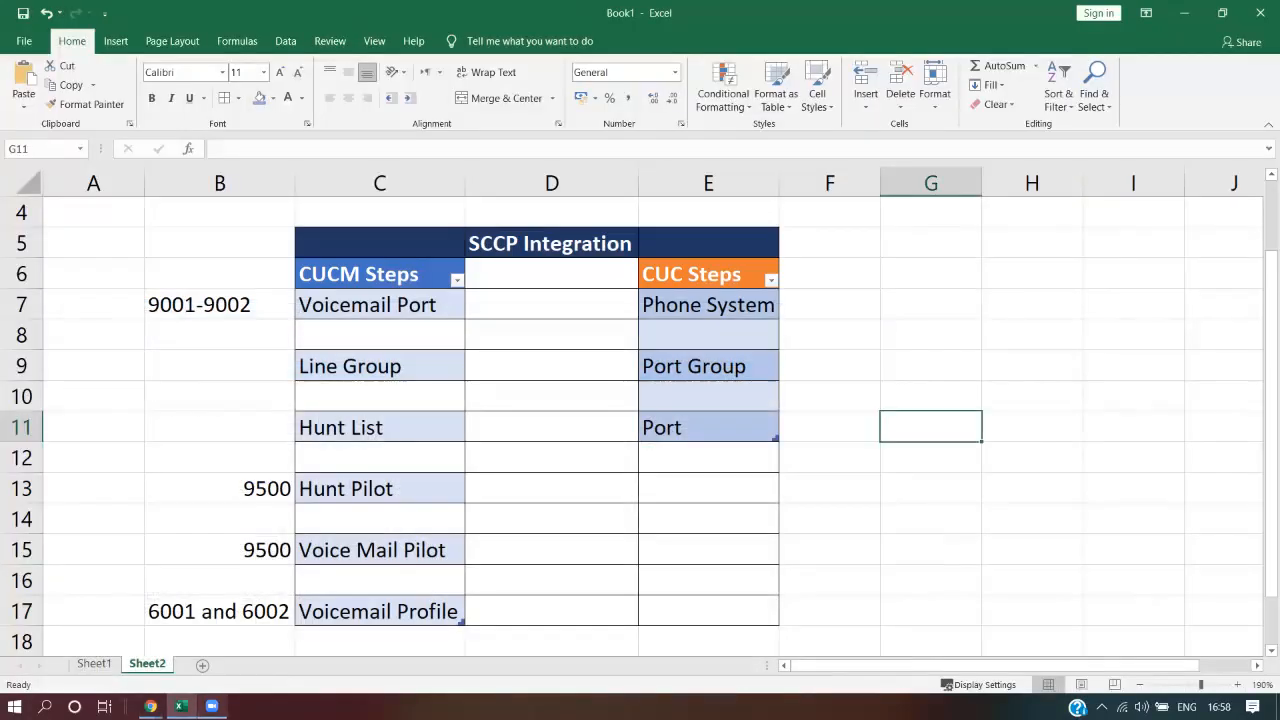
pyautogui.moveTo(150, 706)
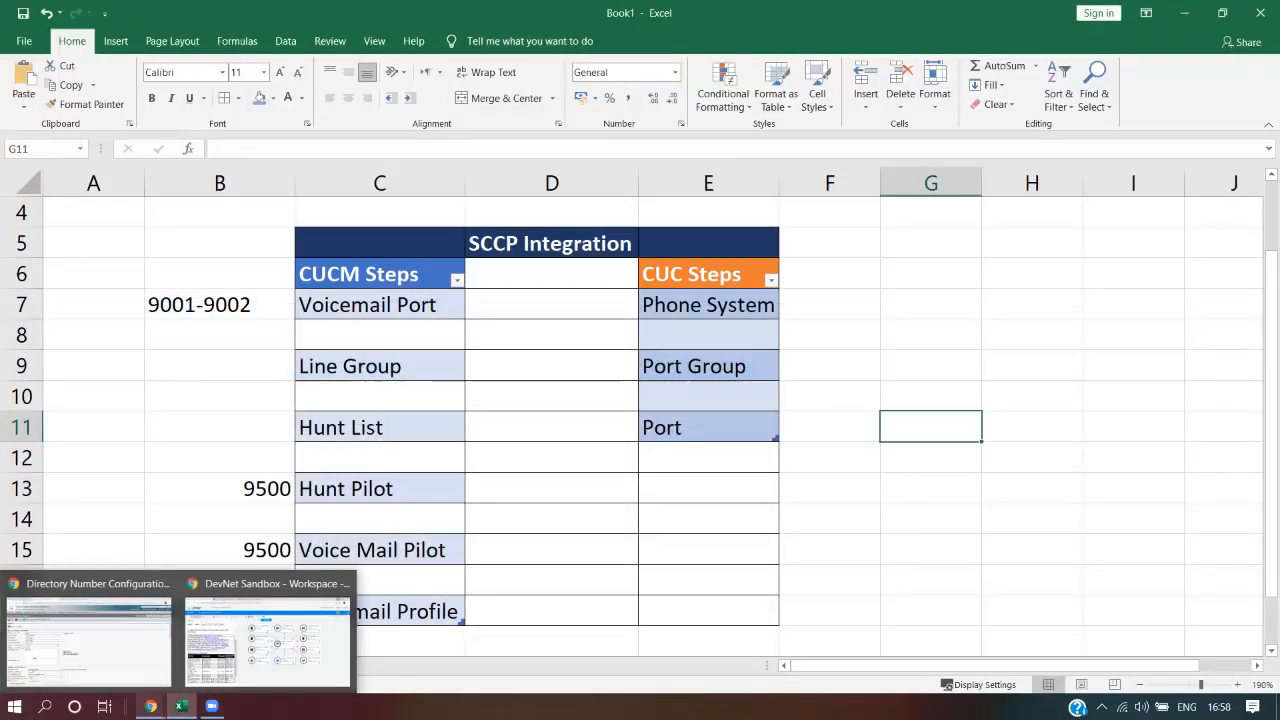
pyautogui.click(89, 635)
pyautogui.moveTo(150, 706)
pyautogui.click(265, 625)
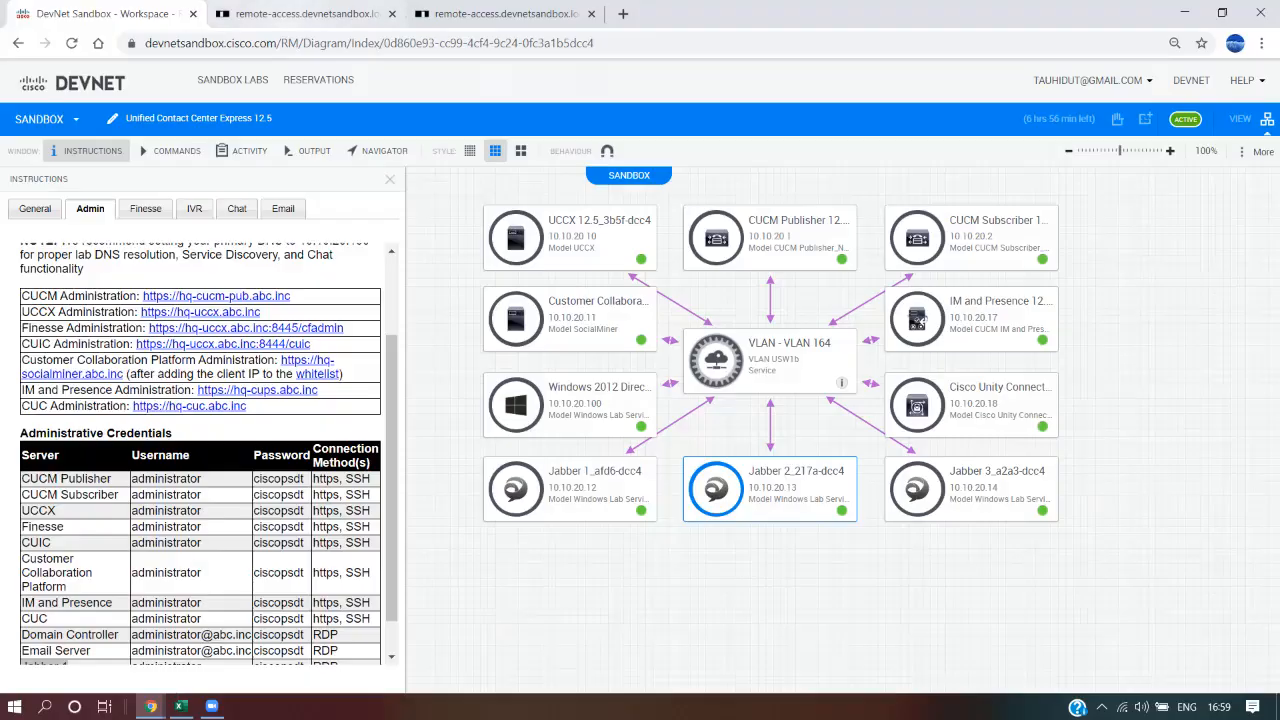
# On Jabber 1's remote desktop, open Voicemail, which shows no messages, and call voicemail
pyautogui.click(300, 13)
pyautogui.click(505, 14)
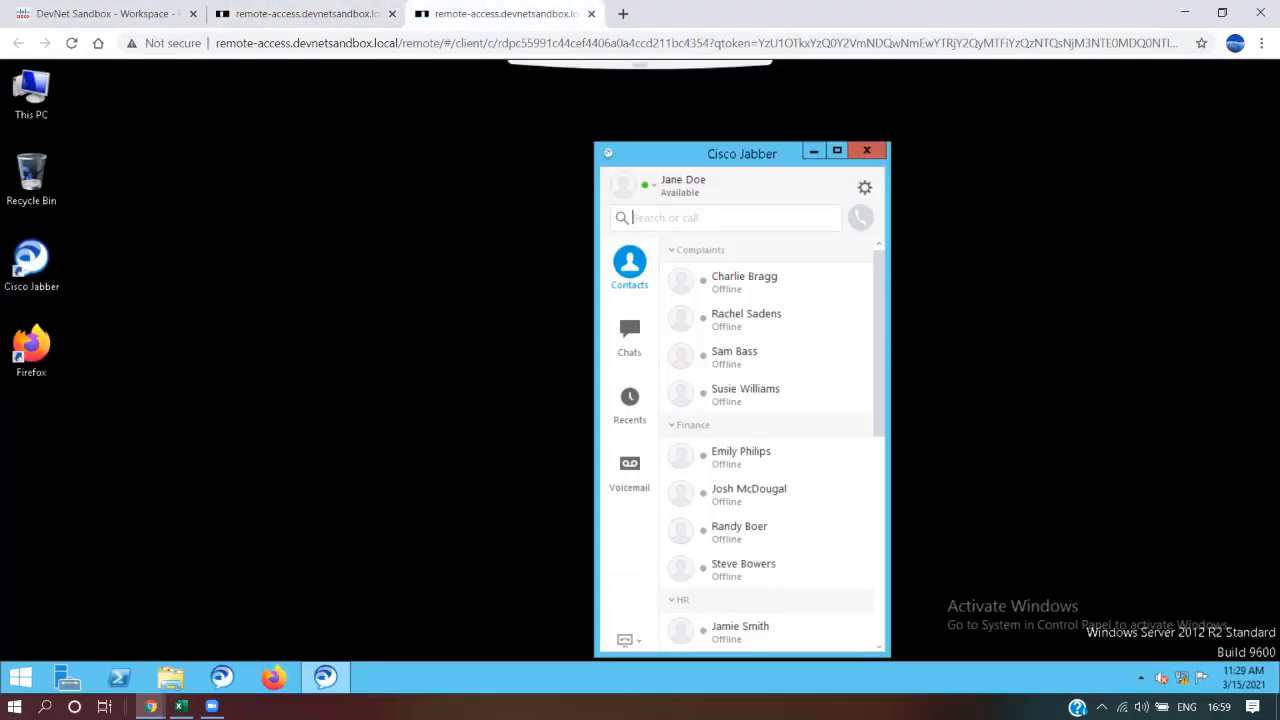
pyautogui.click(629, 465)
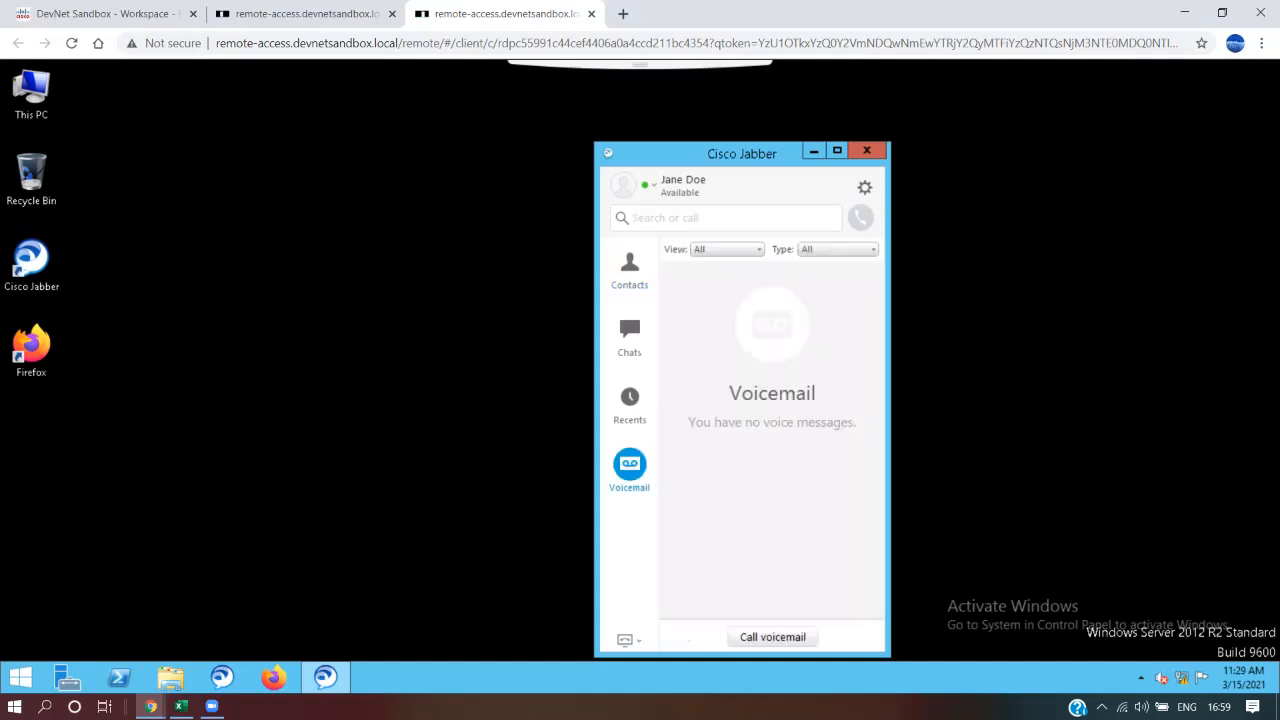
pyautogui.click(772, 637)
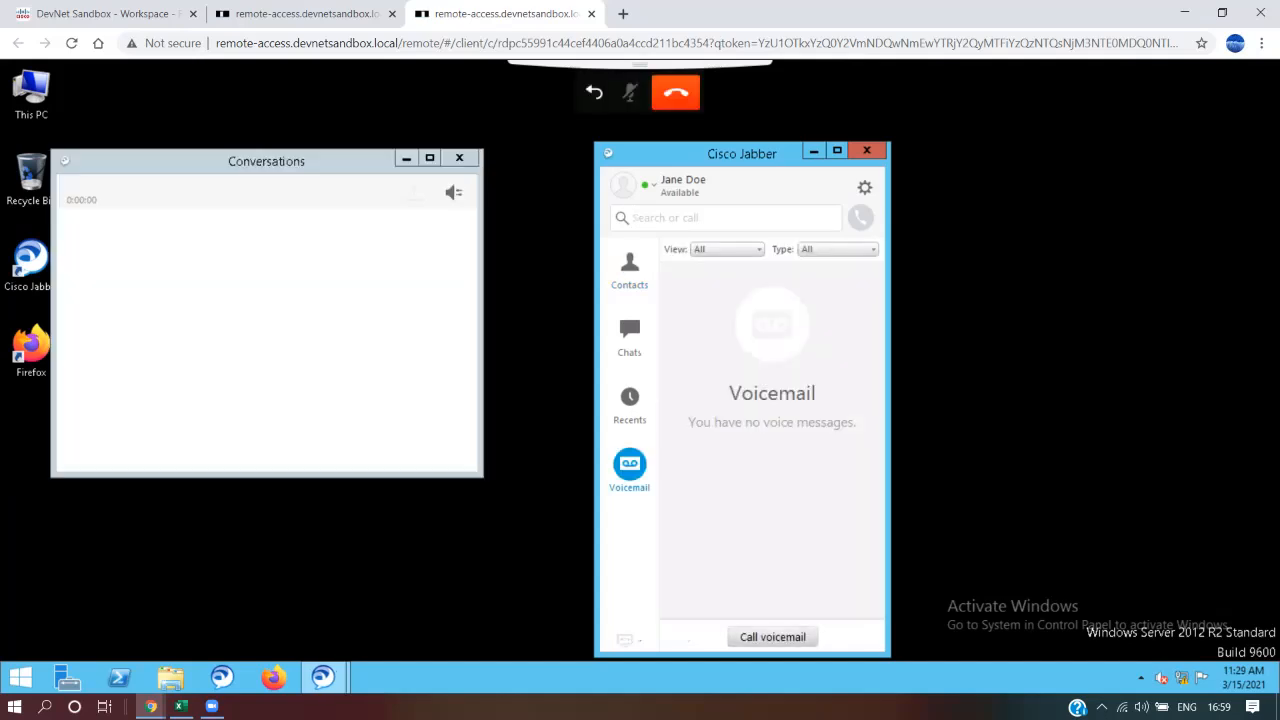
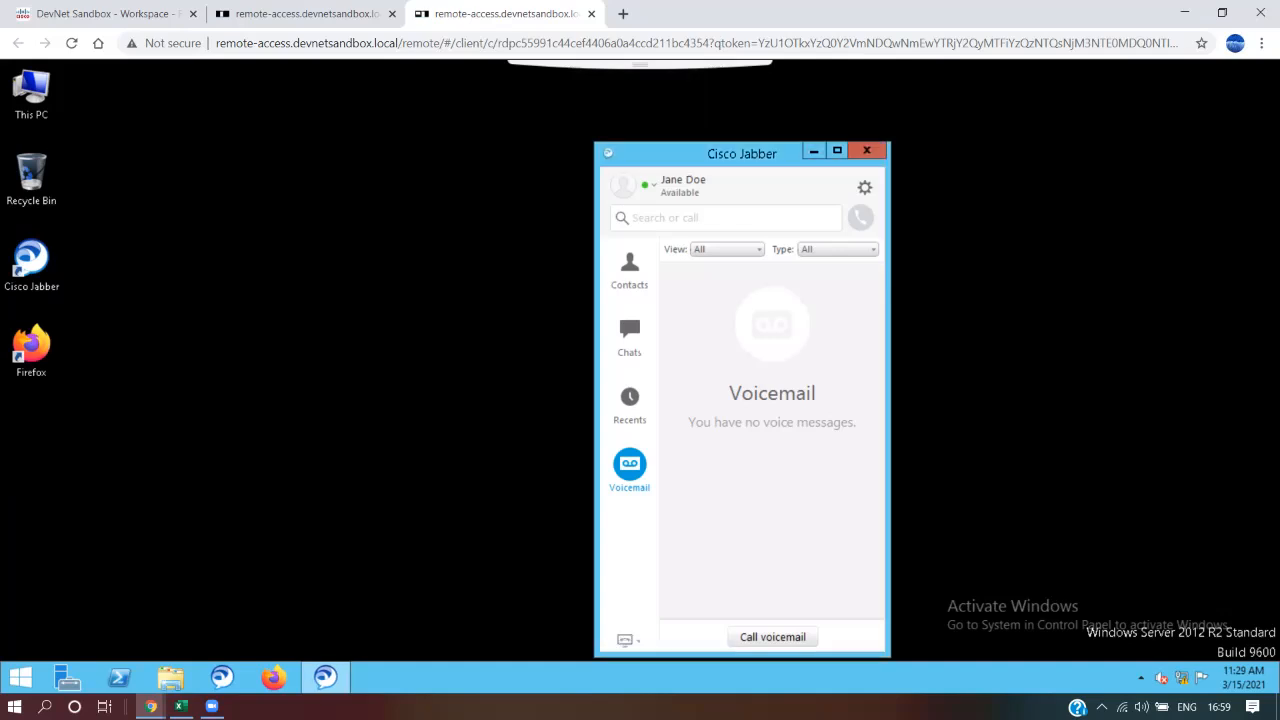
# Place and end a test voicemail call from Jabber 1, then move to the second user's Jabber session
pyautogui.click(772, 637)
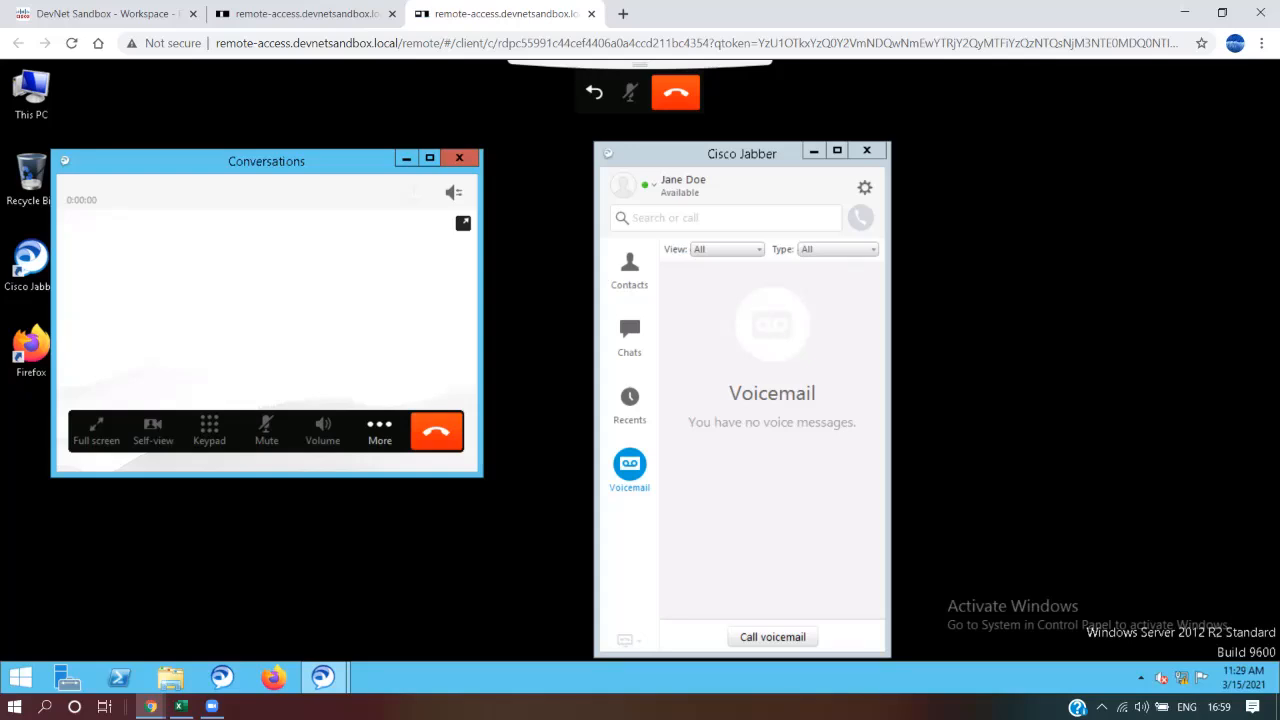
pyautogui.click(436, 431)
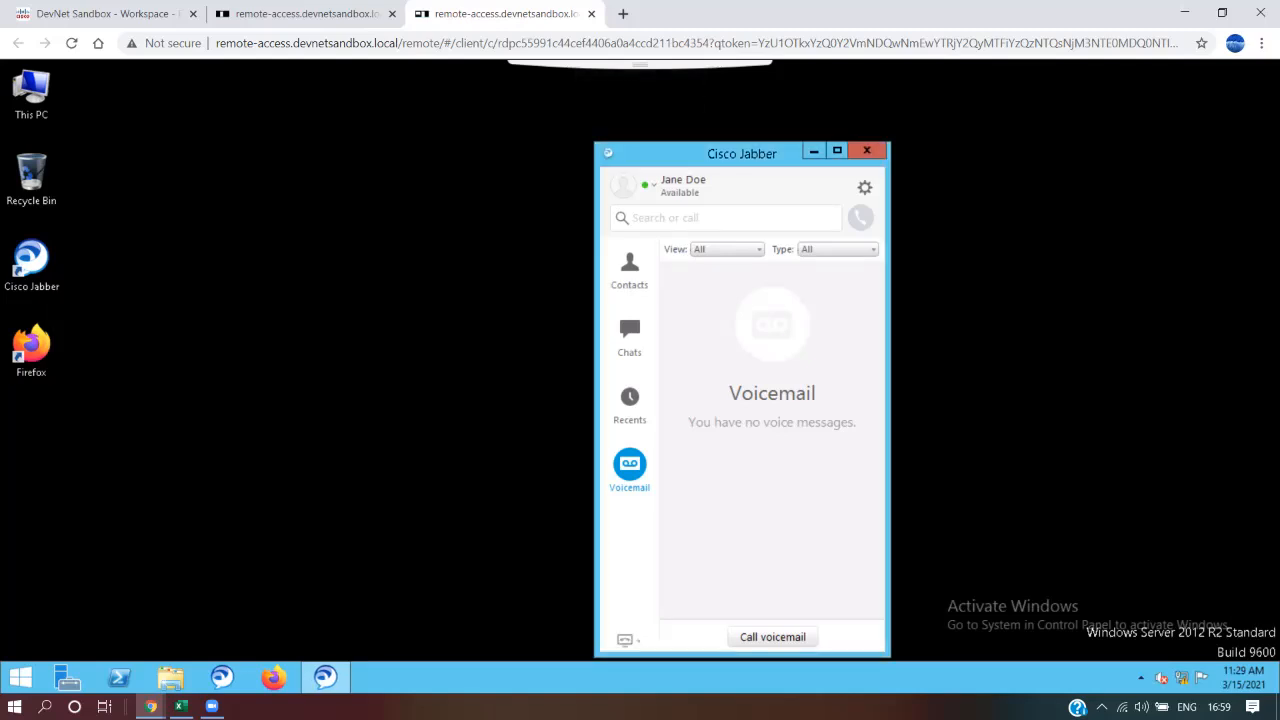
pyautogui.click(300, 14)
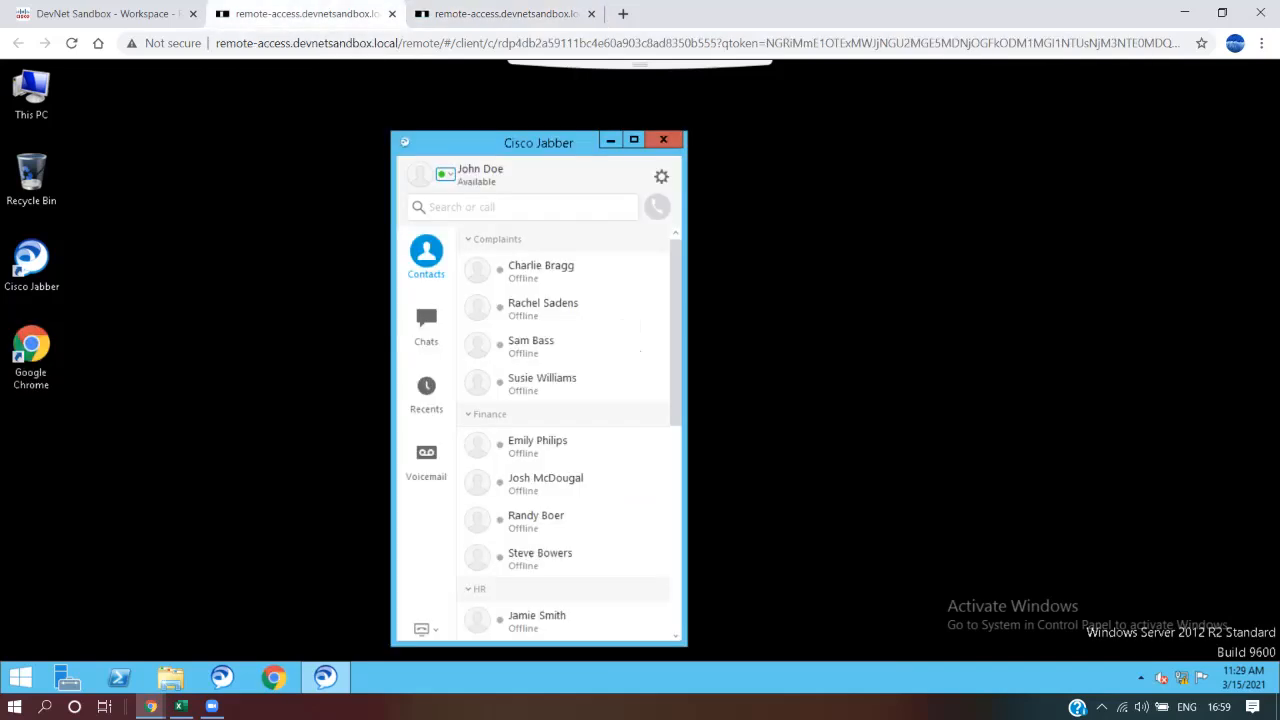
# On the second user's Jabber, view the empty Voicemail list, call voicemail and hang up
pyautogui.click(426, 457)
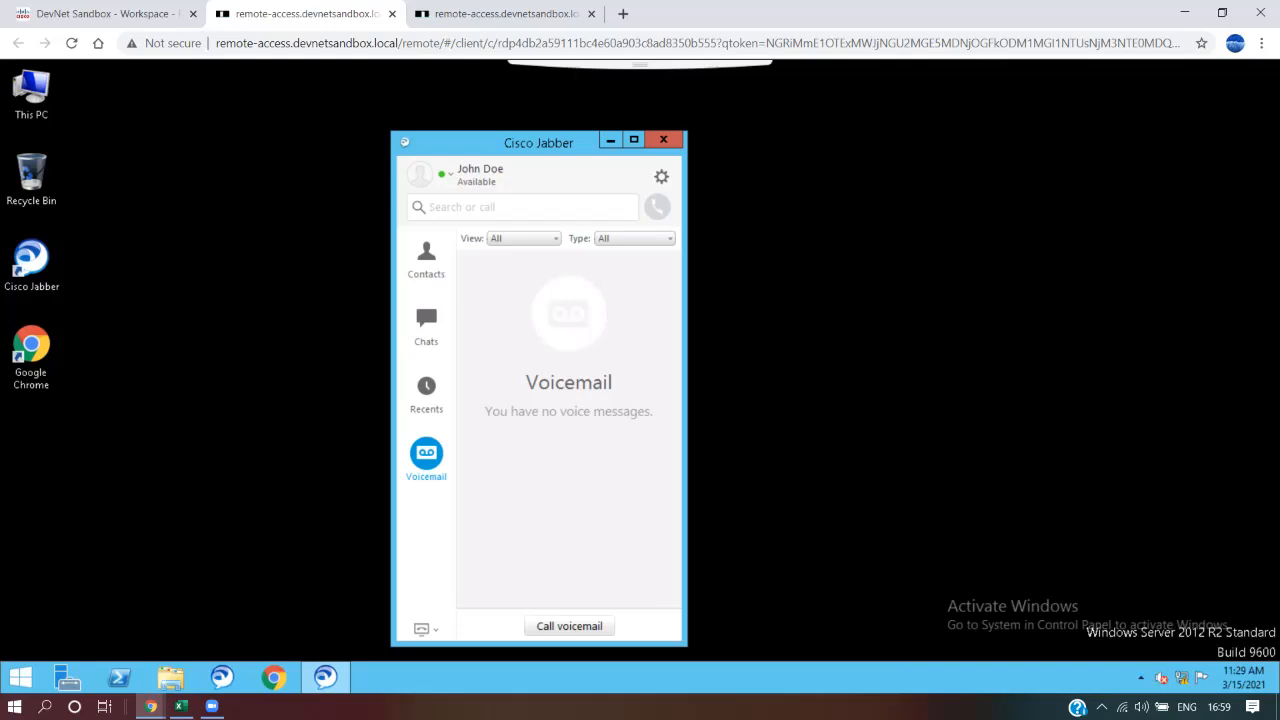
pyautogui.click(569, 626)
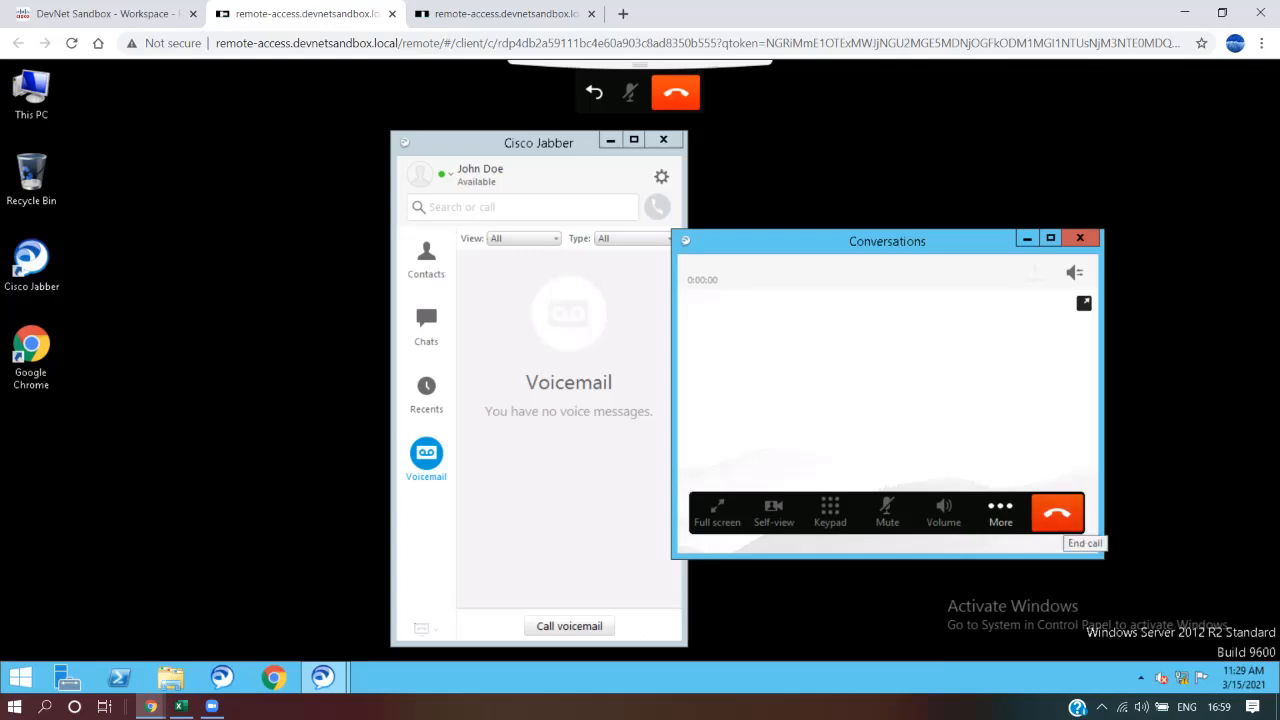
pyautogui.click(1057, 512)
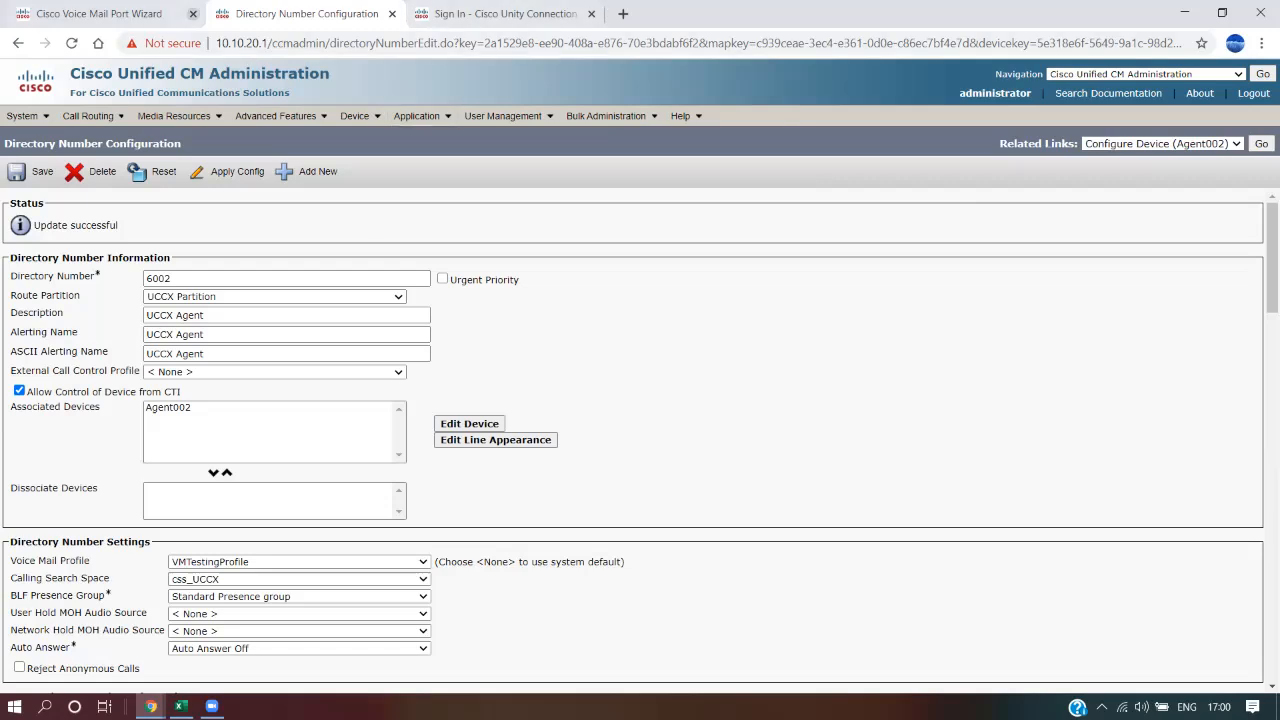
# Close the finished Voice Mail Port Wizard tab and sign in to Unity Connection with the admin credentials
pyautogui.click(170, 14)
pyautogui.click(193, 14)
pyautogui.click(300, 14)
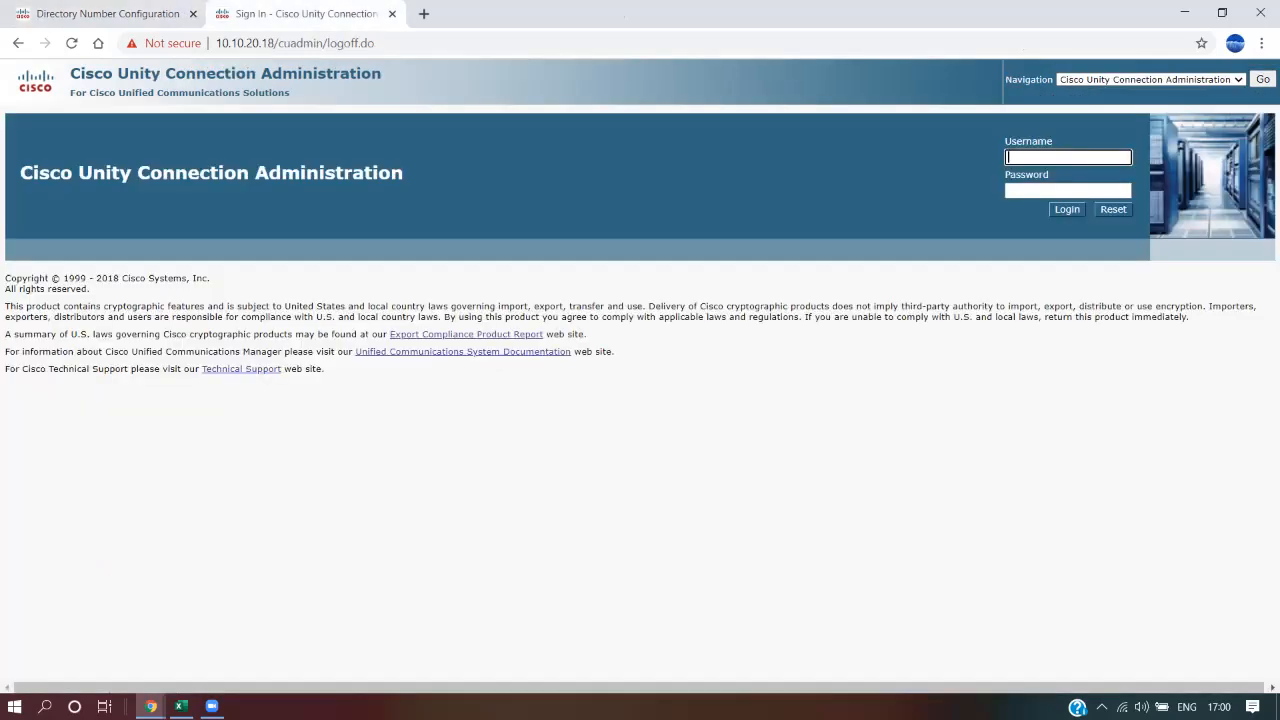
pyautogui.write('administrator')
pyautogui.press('Tab')
pyautogui.write('Cisco@123')
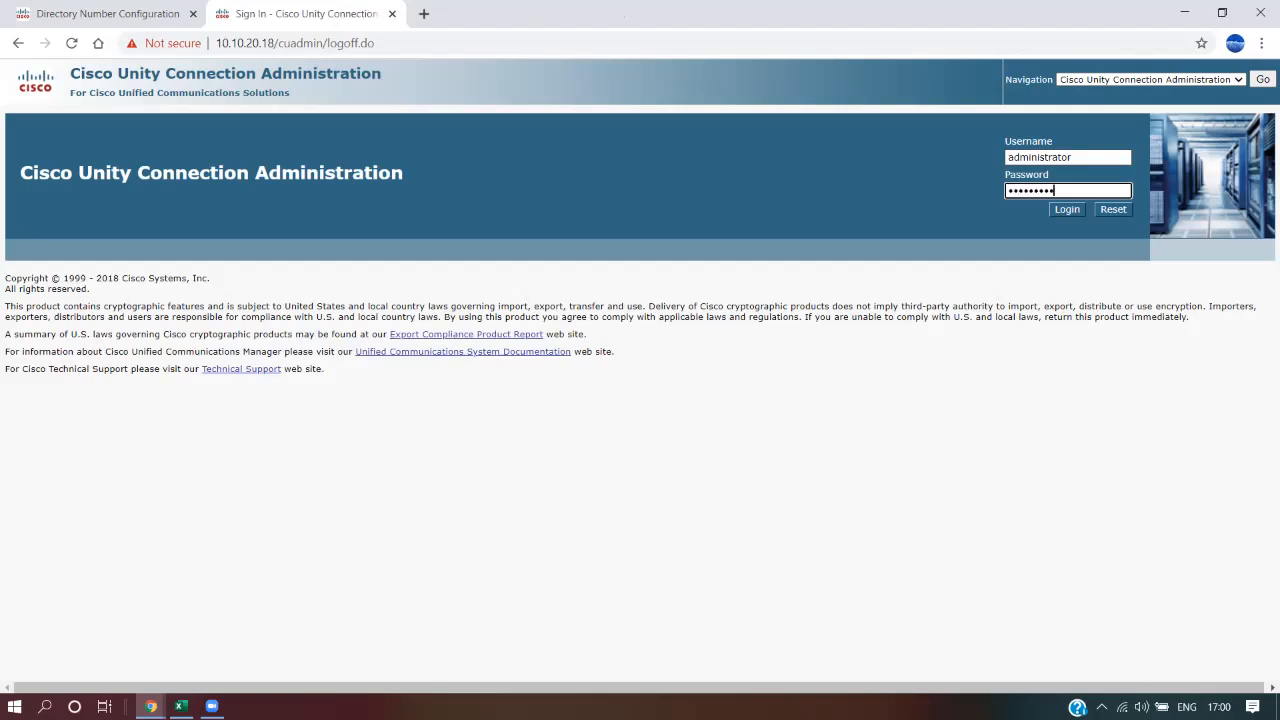
pyautogui.press('Return')
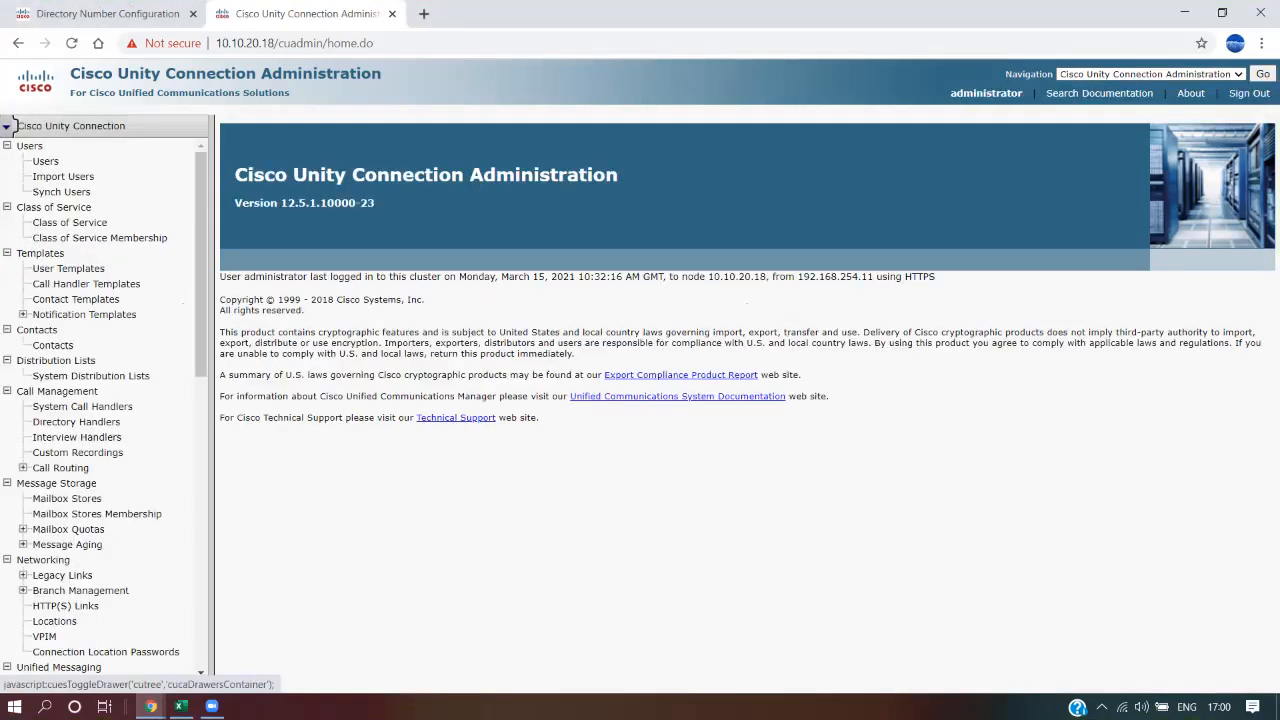
# Browse the Unity home page, then bring up the SCCP checklist and select the CUC steps
pyautogui.scroll(-3, 12, 122)
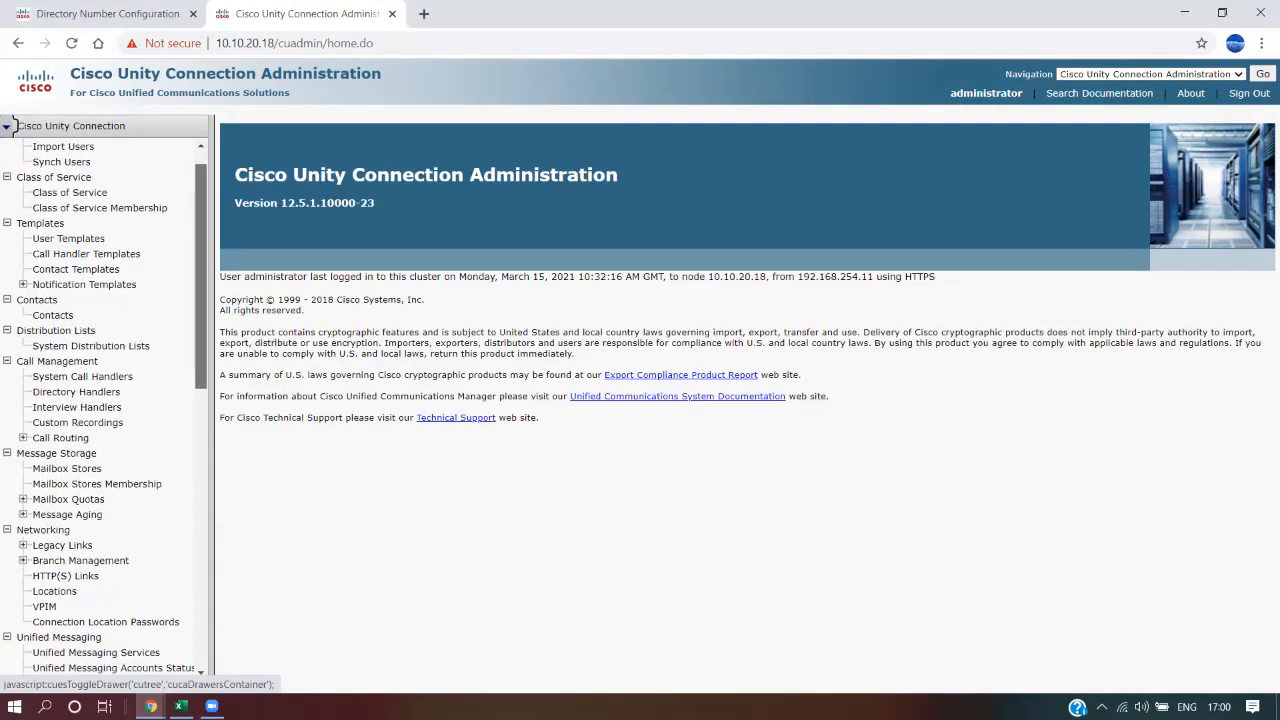
pyautogui.scroll(3, 12, 122)
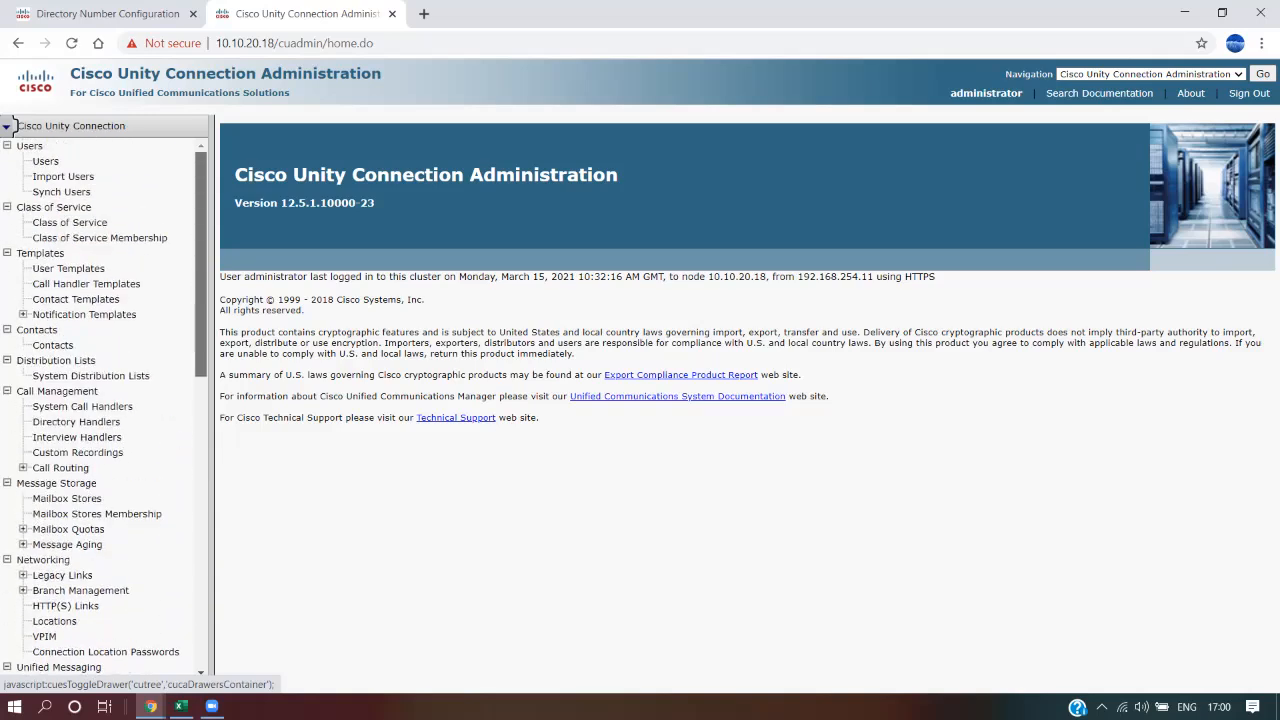
pyautogui.scroll(-8, 12, 122)
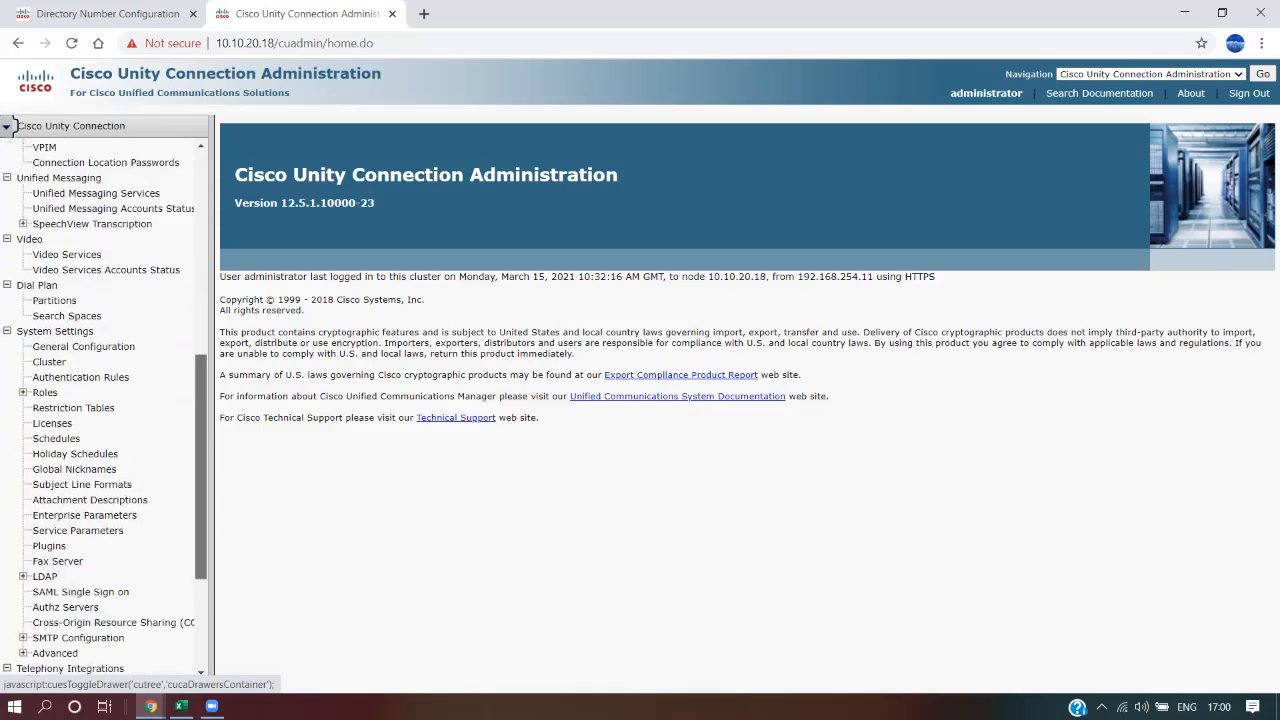
pyautogui.scroll(-1, 12, 122)
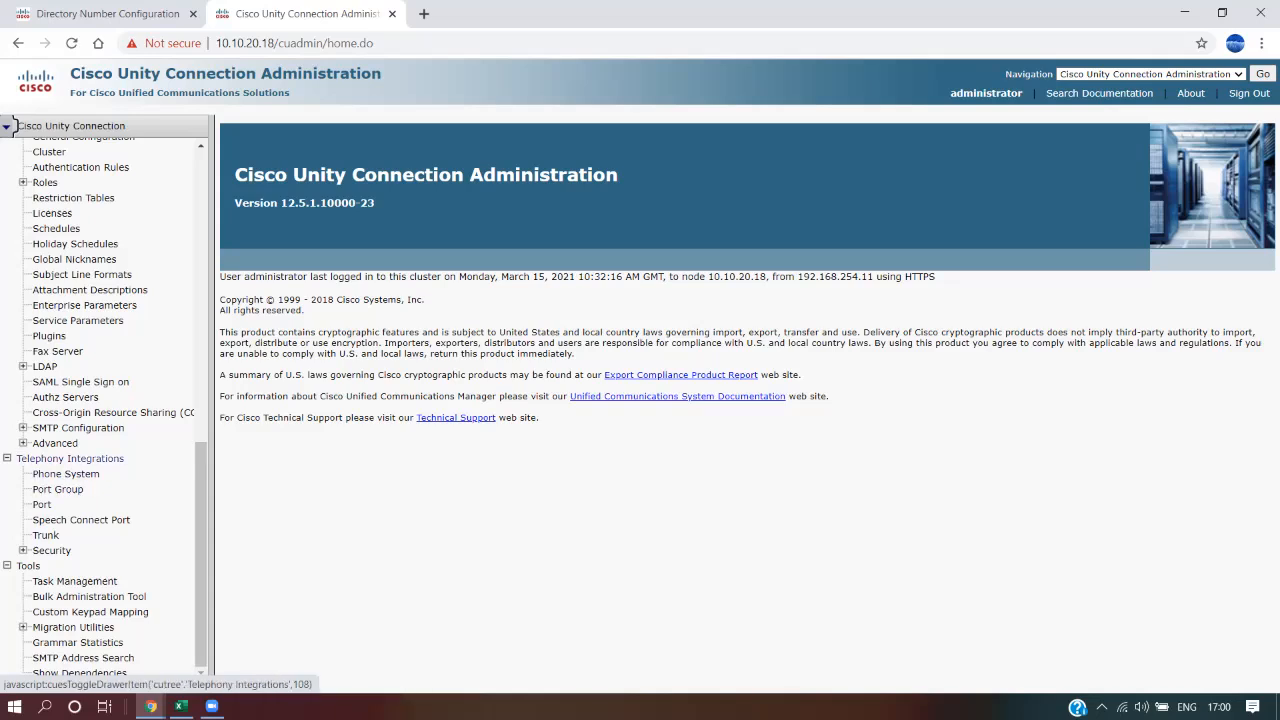
pyautogui.click(181, 706)
pyautogui.moveTo(708, 305); pyautogui.dragTo(708, 427)
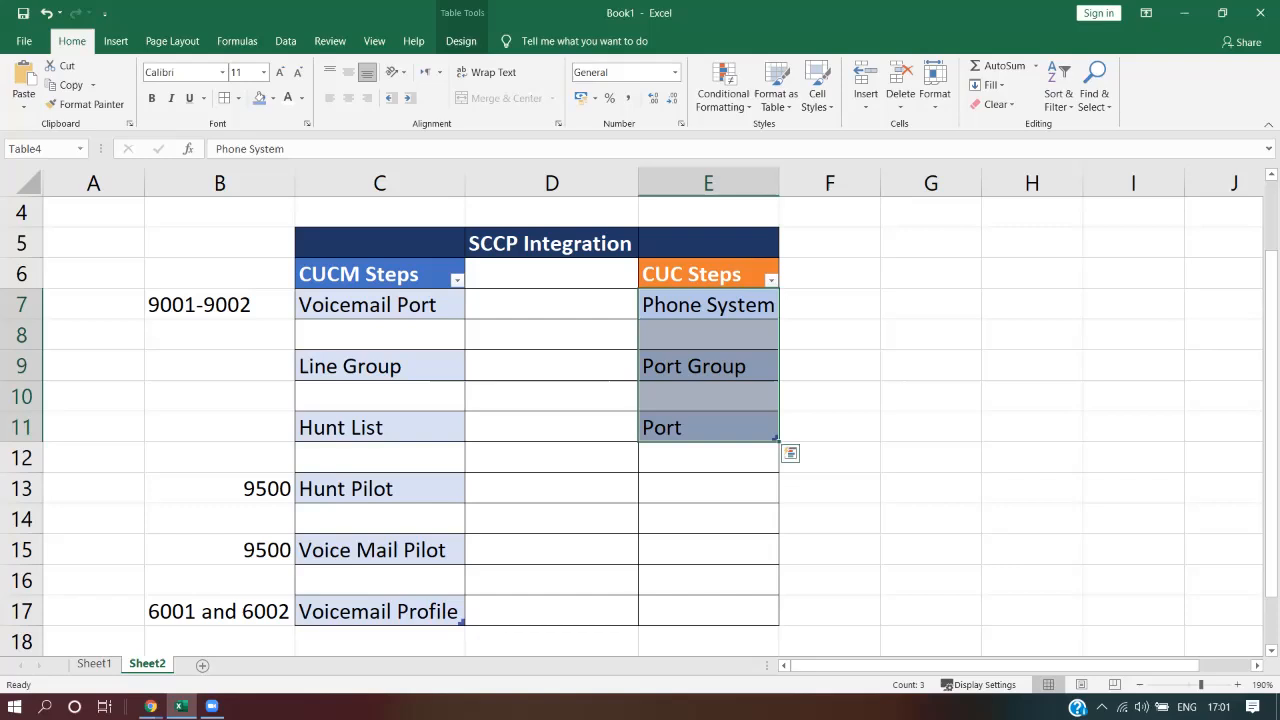
# Review the Phone System, Port Group and Port steps in E7–E11, then return to Unity Connection
pyautogui.click(708, 305)
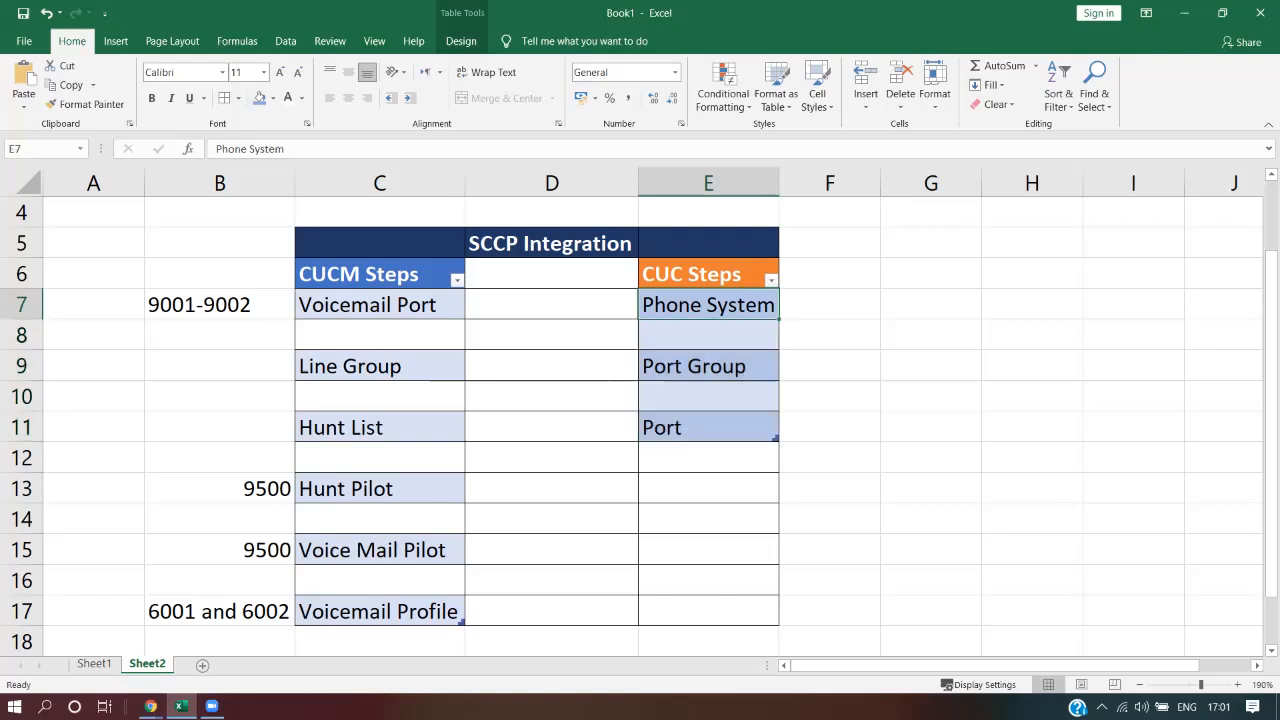
pyautogui.click(708, 366)
pyautogui.click(708, 427)
pyautogui.moveTo(708, 305); pyautogui.dragTo(708, 427)
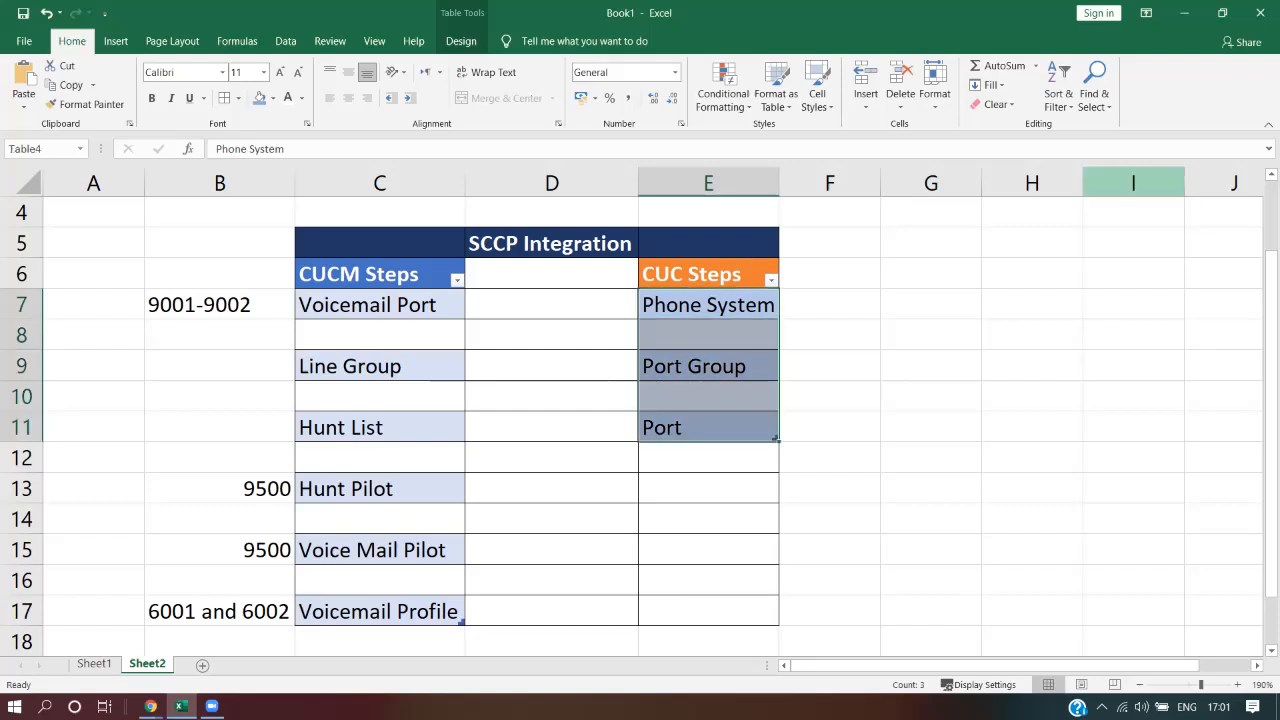
pyautogui.click(1184, 13)
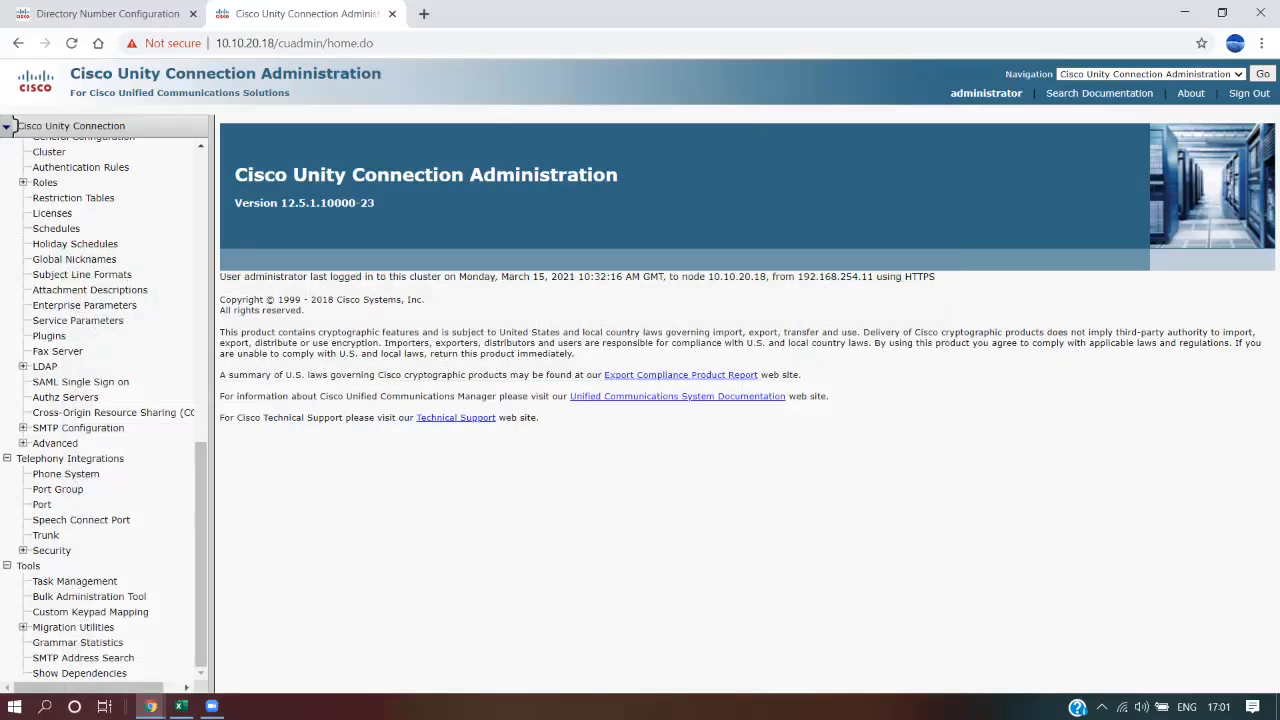
# Add and save a new phone system named VoicemailPhonesystemTest
pyautogui.click(66, 474)
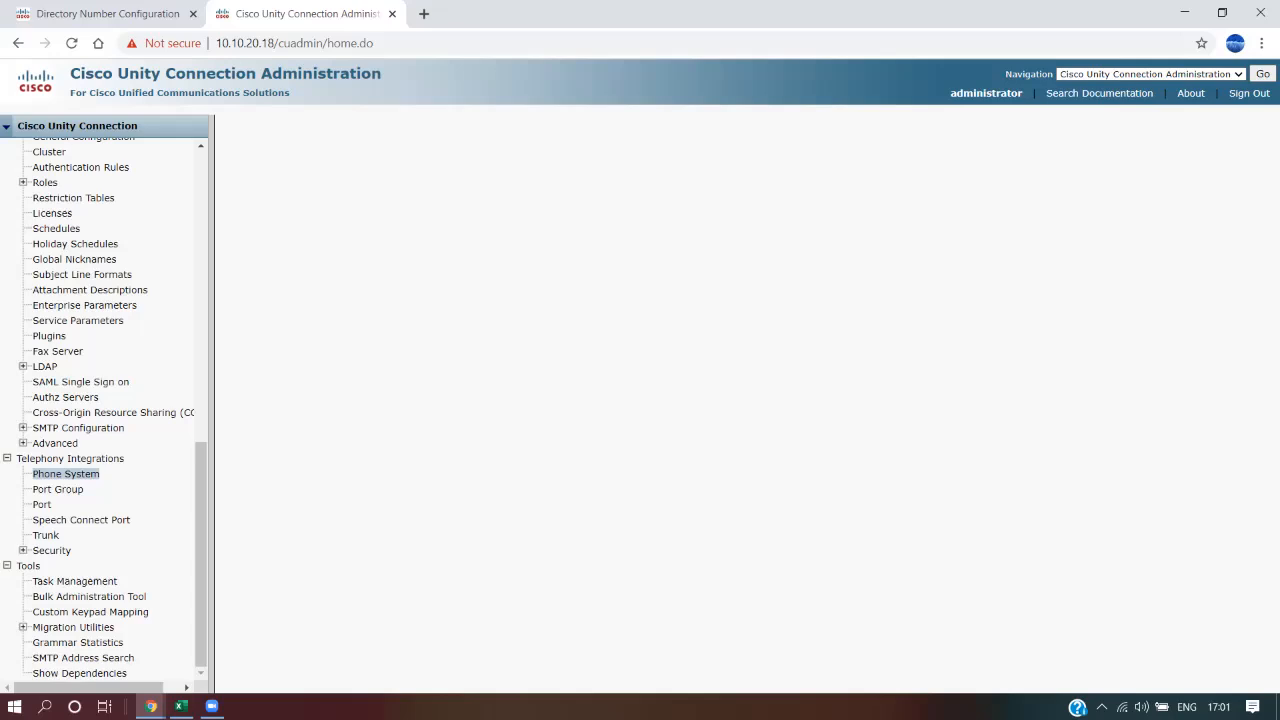
pyautogui.click(348, 430)
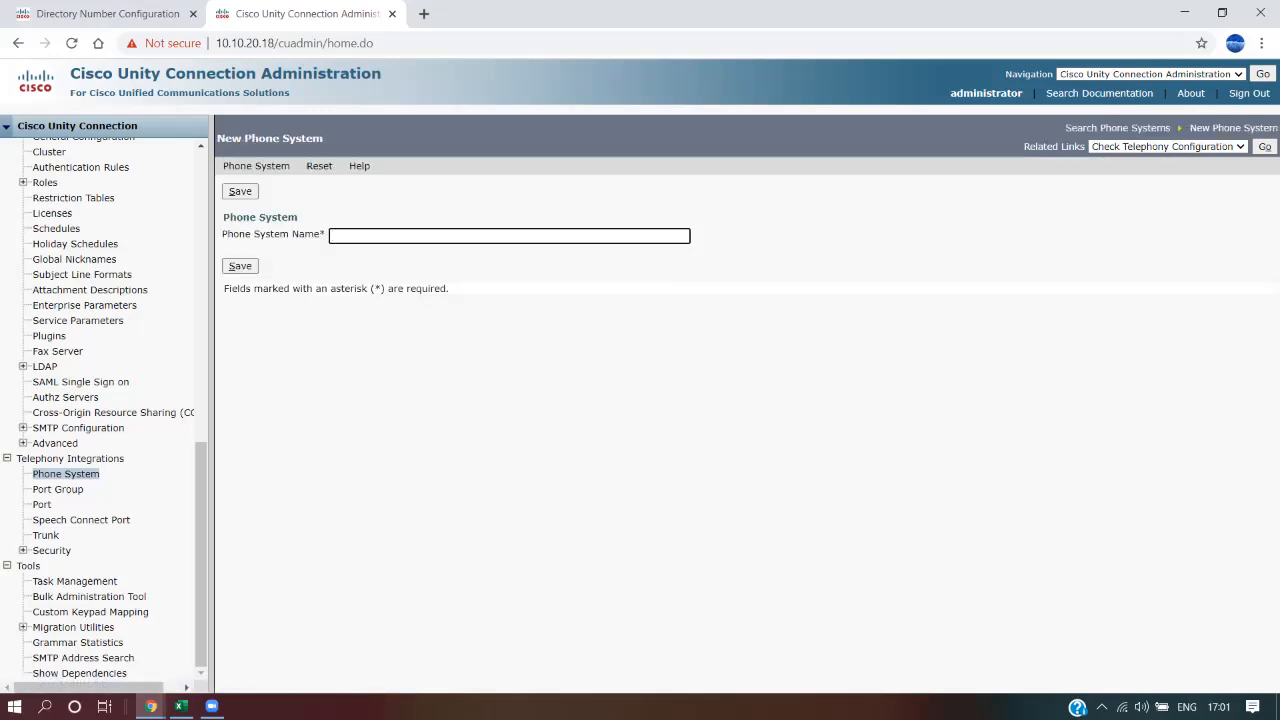
pyautogui.write('VoicemailPhonesystemTest')
pyautogui.press('Tab')
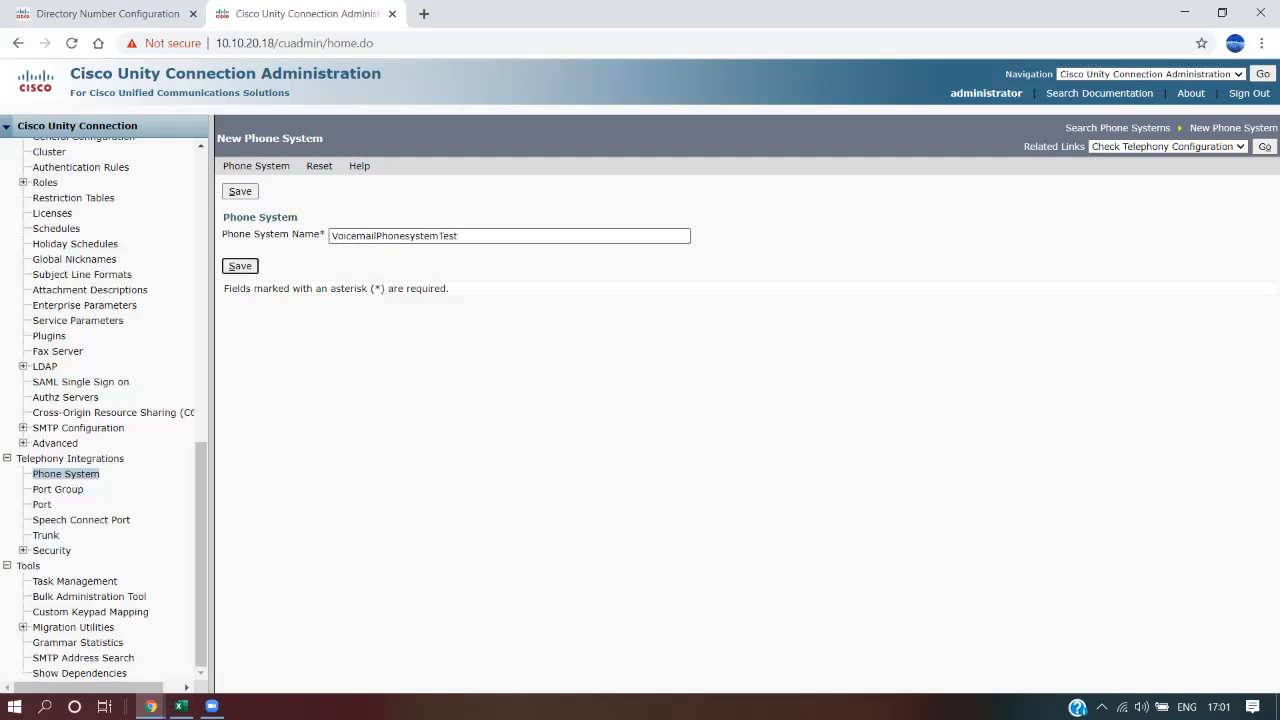
pyautogui.press('Return')
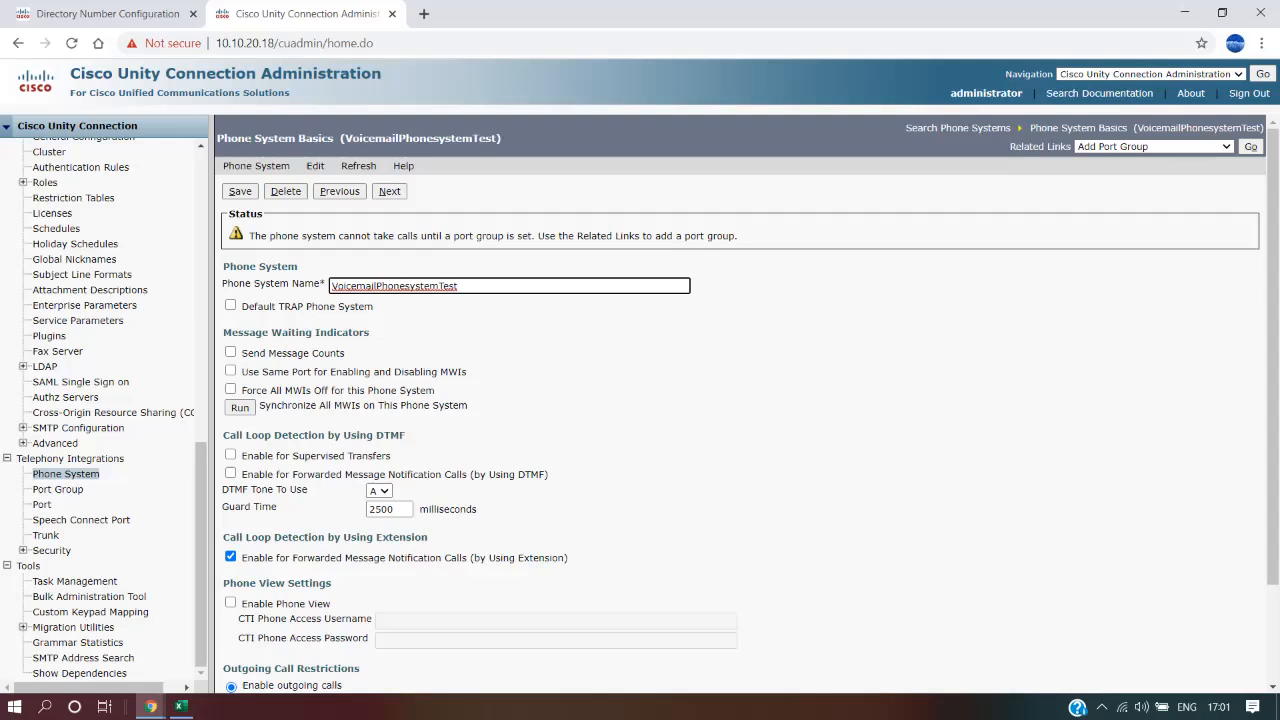
# Highlight the missing-port-group warning and the Add Port Group link on the new phone system
pyautogui.moveTo(268, 236)
pyautogui.mouseDown()
pyautogui.moveTo(738, 236)
pyautogui.moveTo(228, 236)
pyautogui.moveTo(248, 236)
pyautogui.mouseUp()
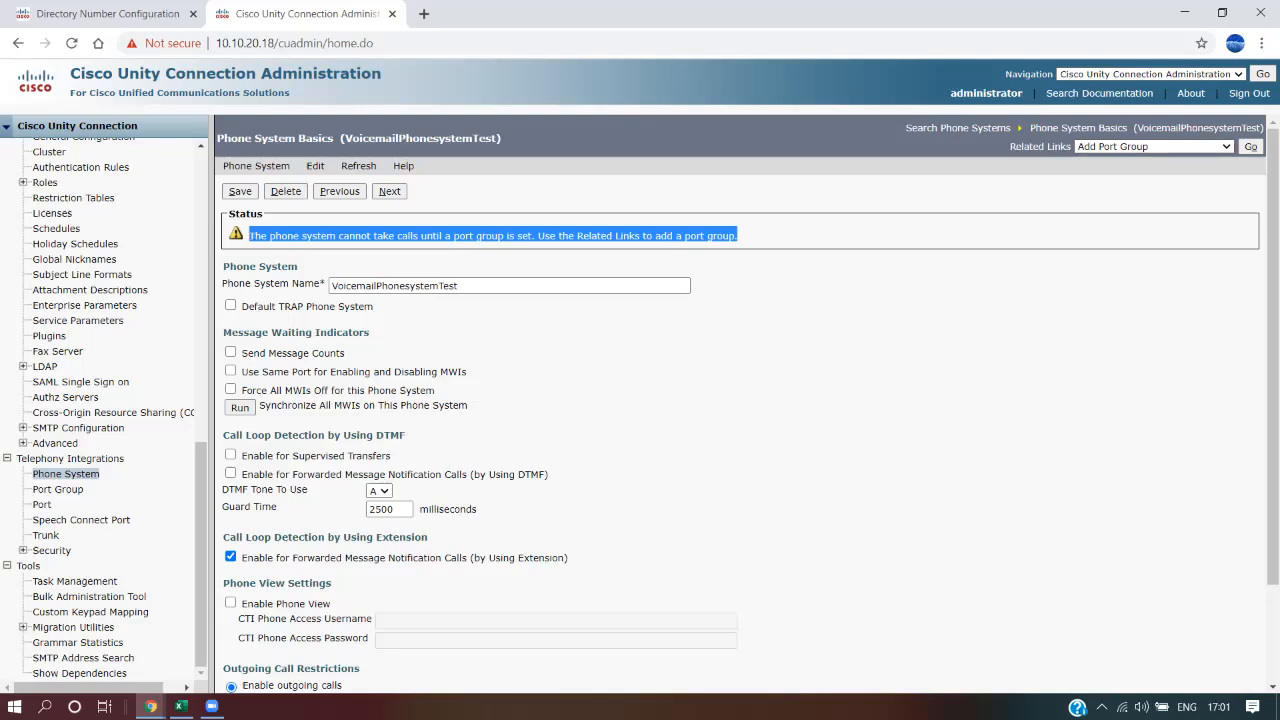
pyautogui.click(248, 236)
pyautogui.moveTo(1012, 146); pyautogui.dragTo(1070, 146)
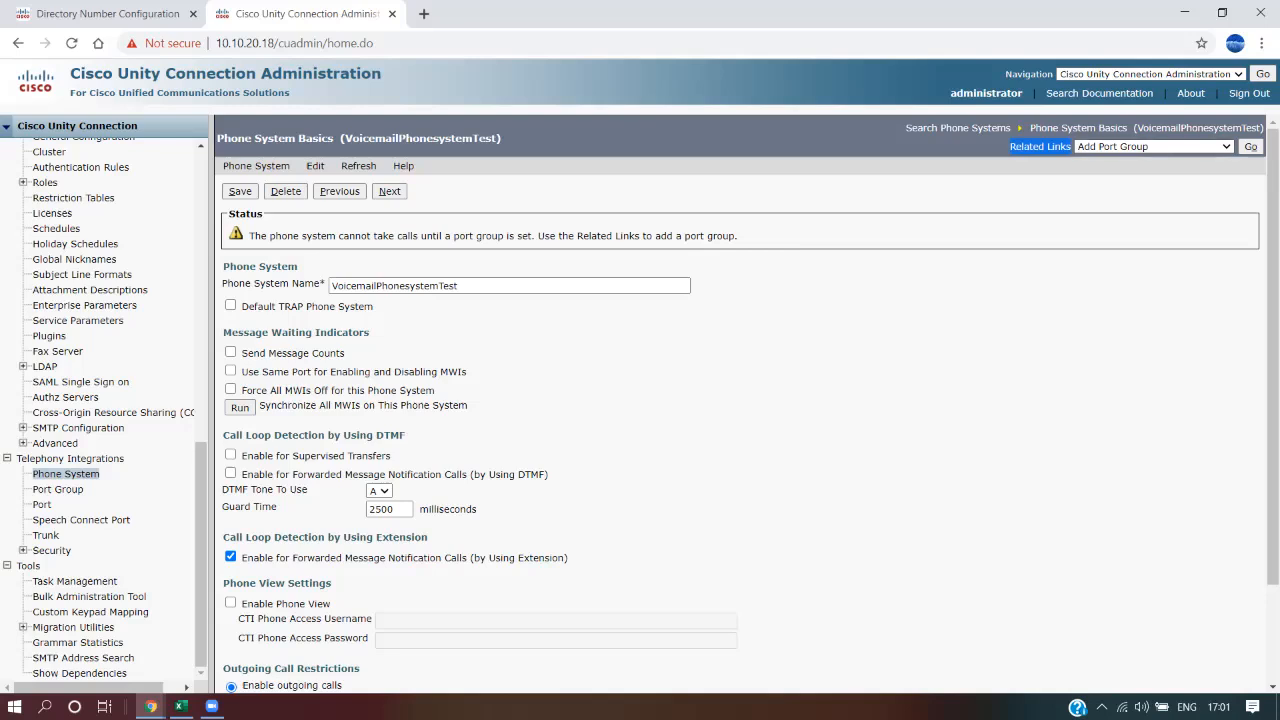
pyautogui.click(1200, 192)
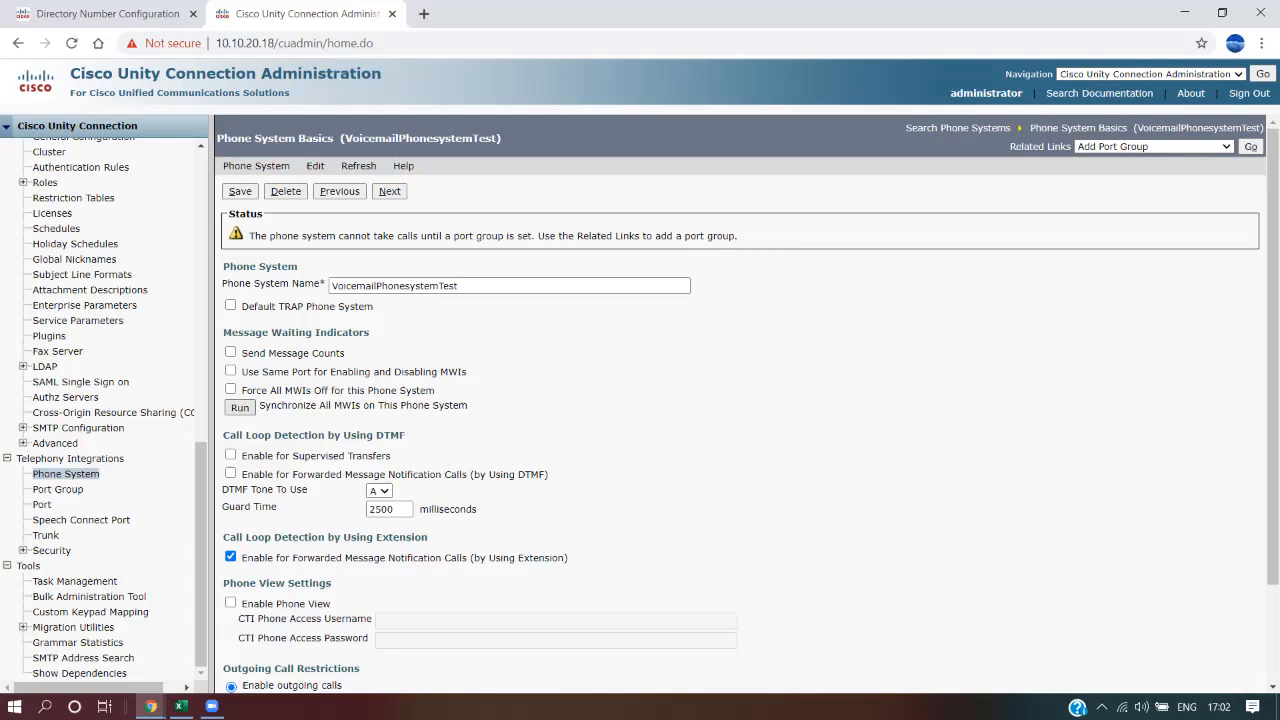
# Check Default TRAP Phone System, send message counts, same-port MWIs and force all MWIs off
pyautogui.click(231, 305)
pyautogui.click(231, 352)
pyautogui.click(231, 371)
pyautogui.click(231, 389)
pyautogui.scroll(-3, 740, 400)
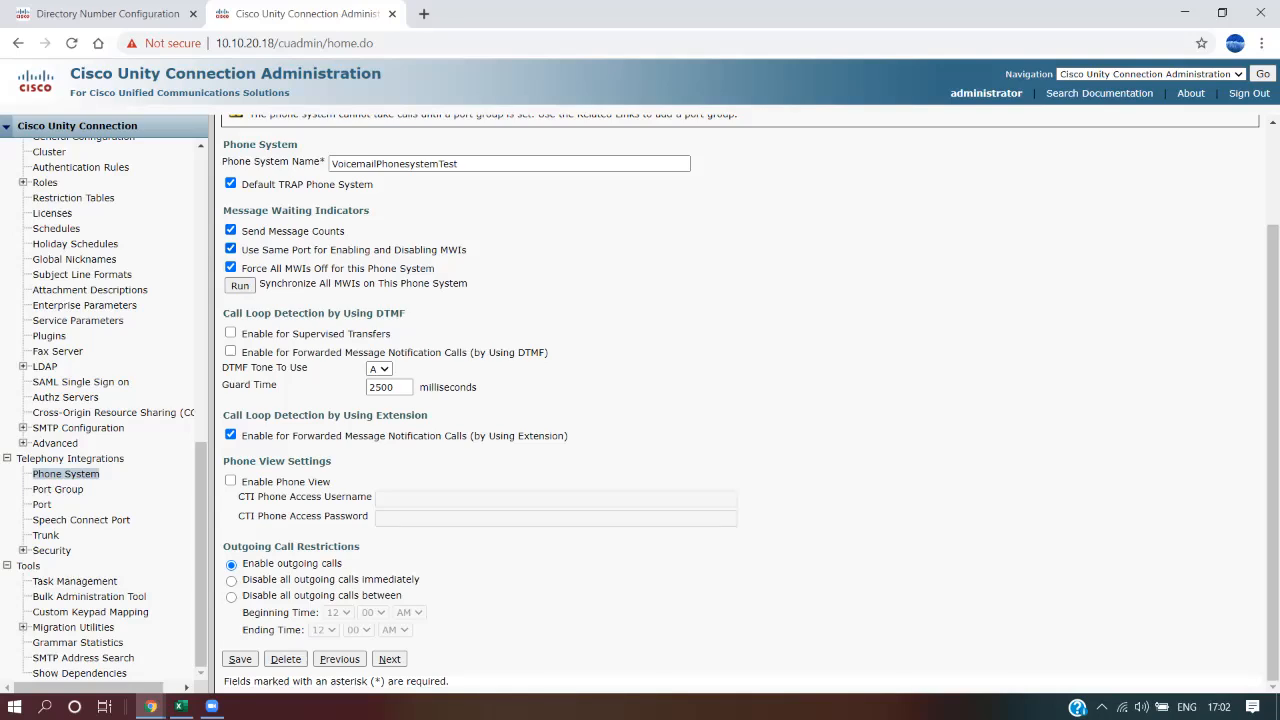
pyautogui.click(231, 249)
pyautogui.click(231, 249)
pyautogui.scroll(2, 231, 249)
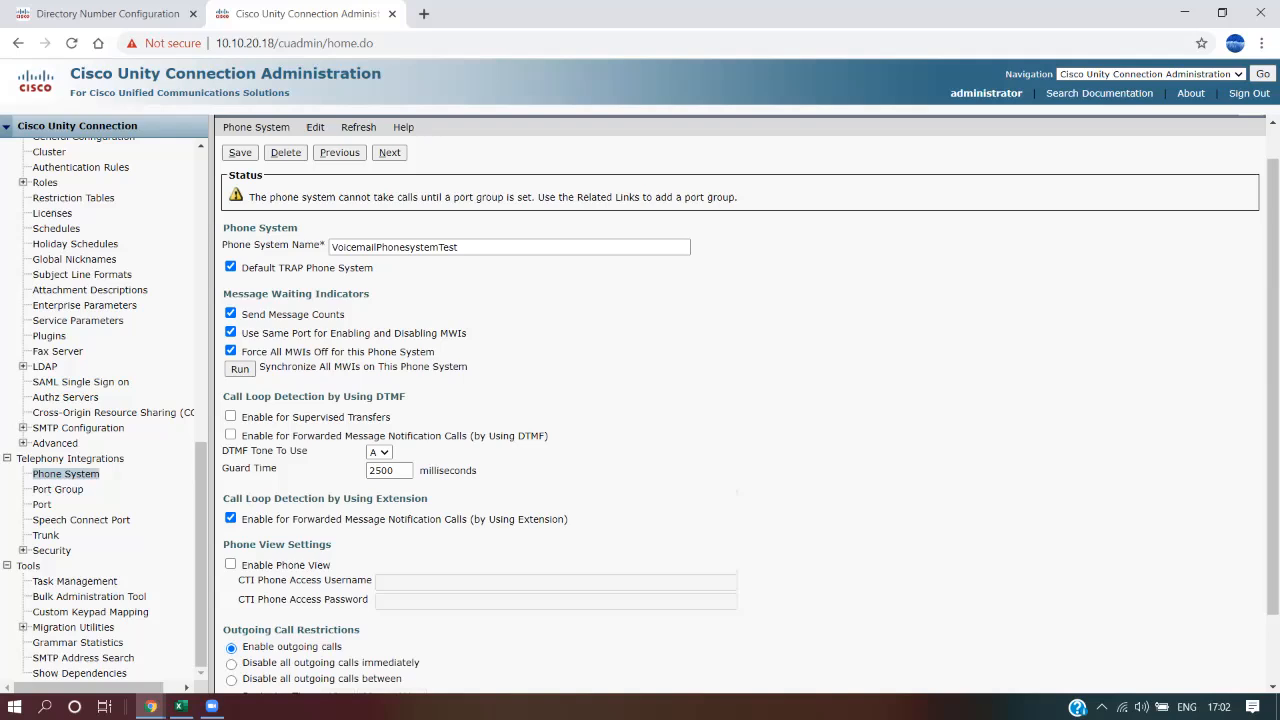
pyautogui.scroll(-2, 740, 400)
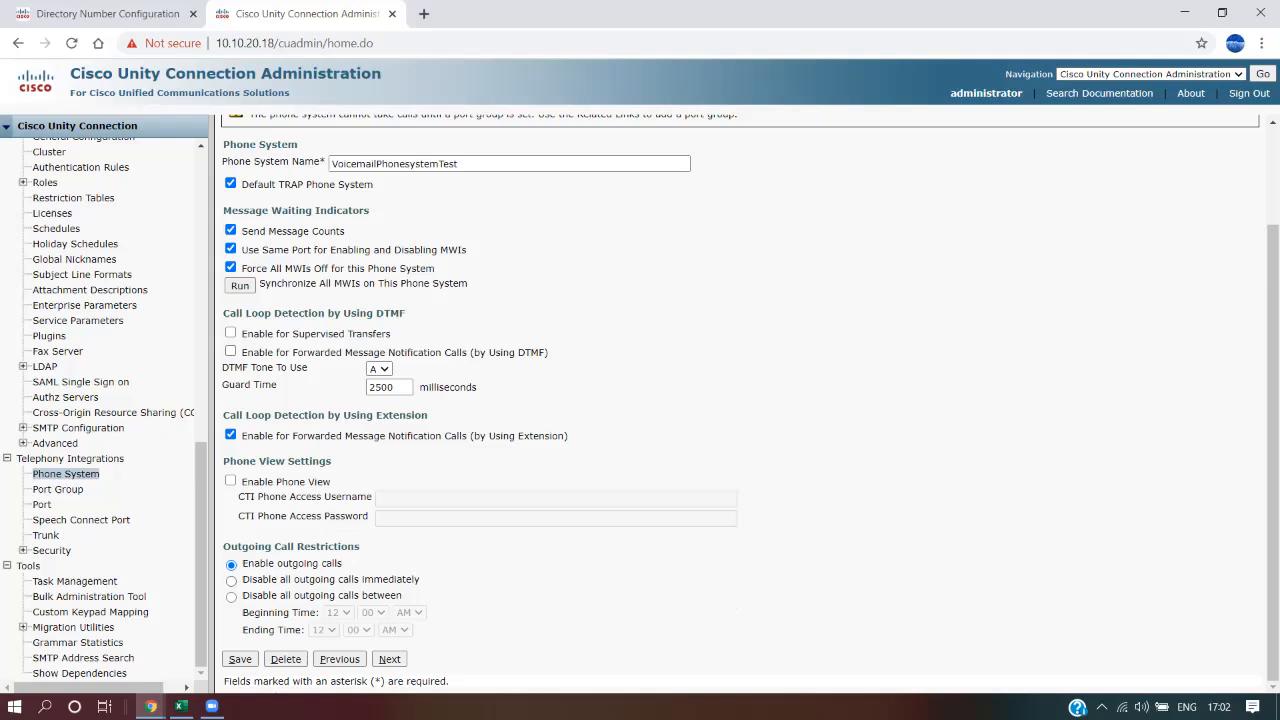
pyautogui.scroll(3, 740, 400)
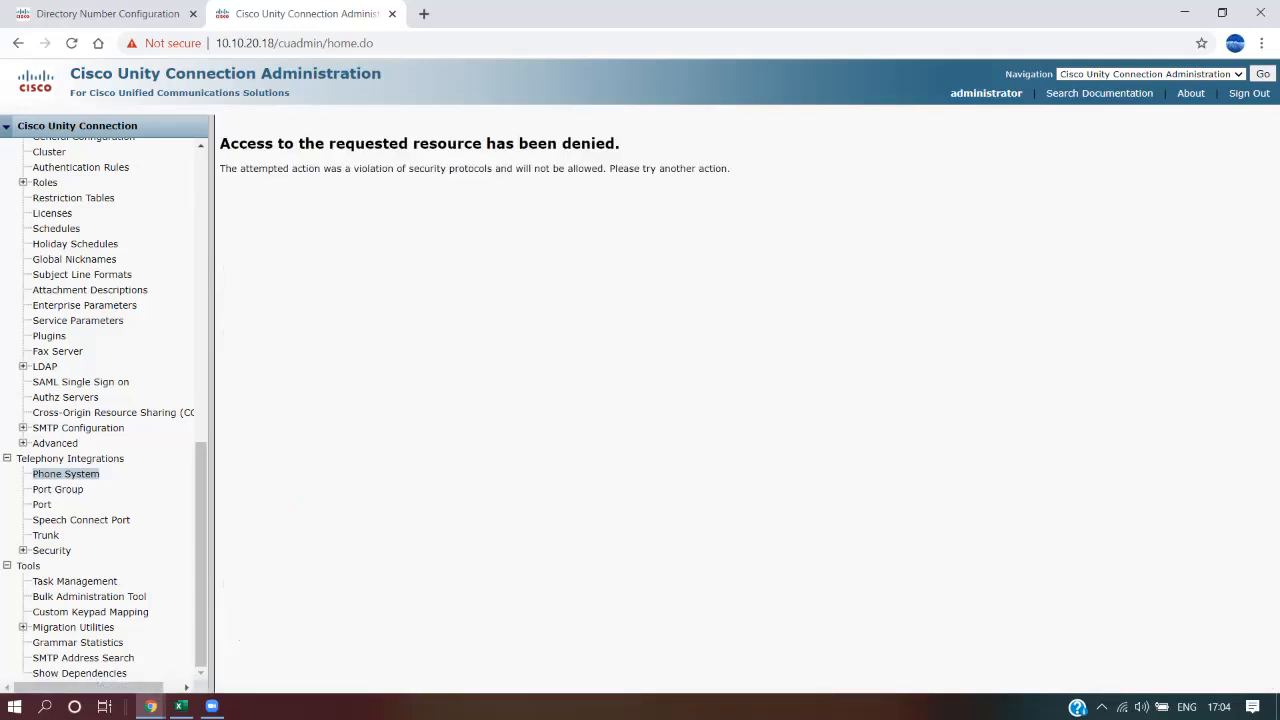
# Reopen VoicemailPhonesystemTest from the Phone System list and highlight its port-group warning and Add Port Group link
pyautogui.click(66, 474)
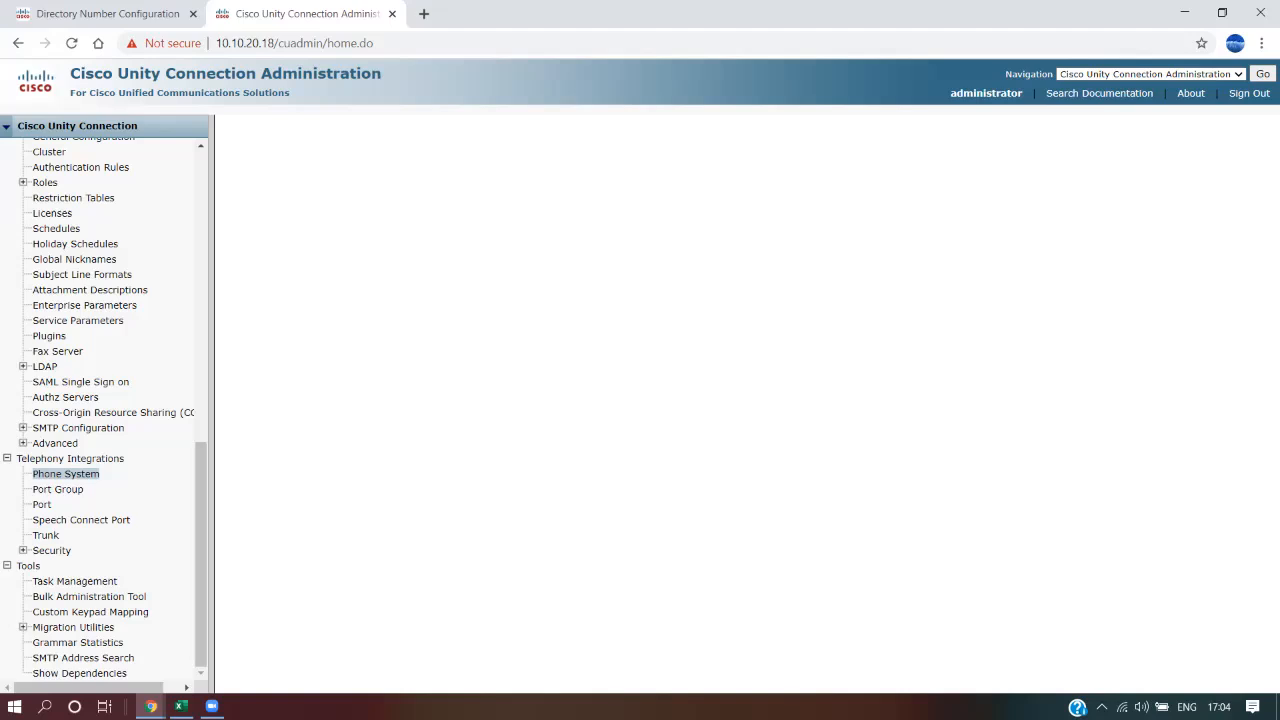
pyautogui.click(283, 329)
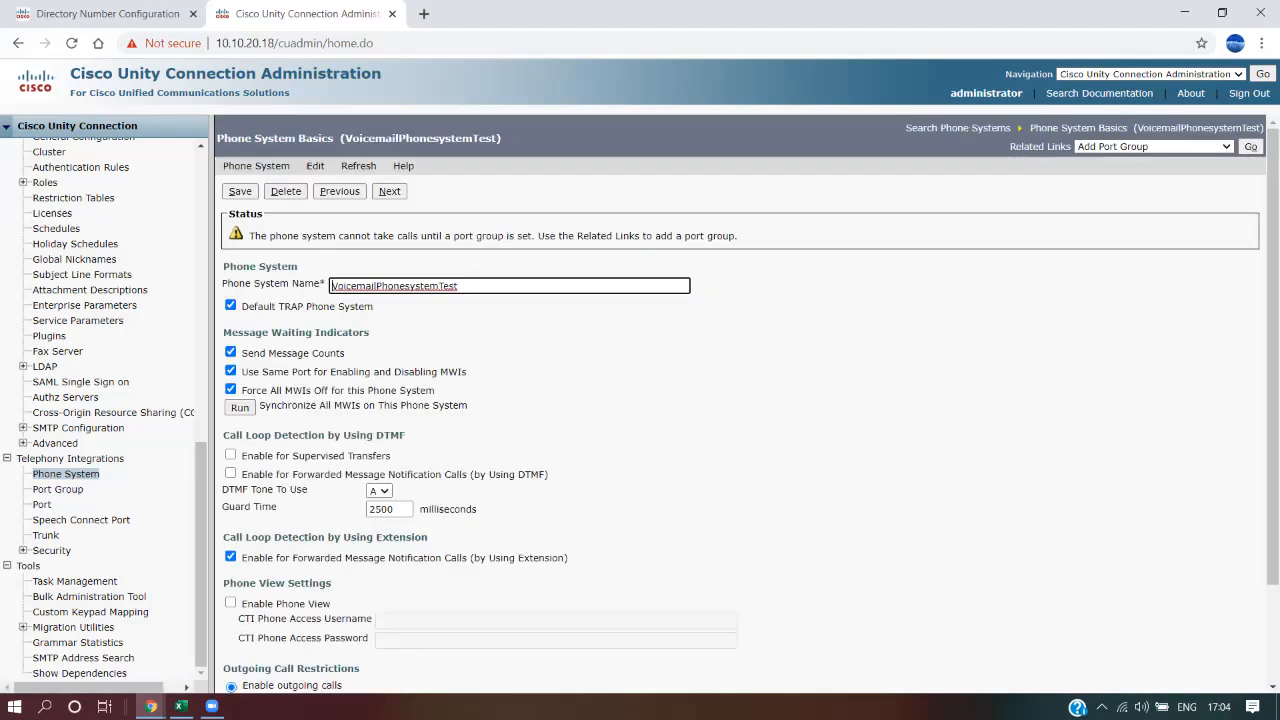
pyautogui.scroll(-1, 742, 403)
pyautogui.scroll(-1, 742, 403)
pyautogui.scroll(2, 742, 403)
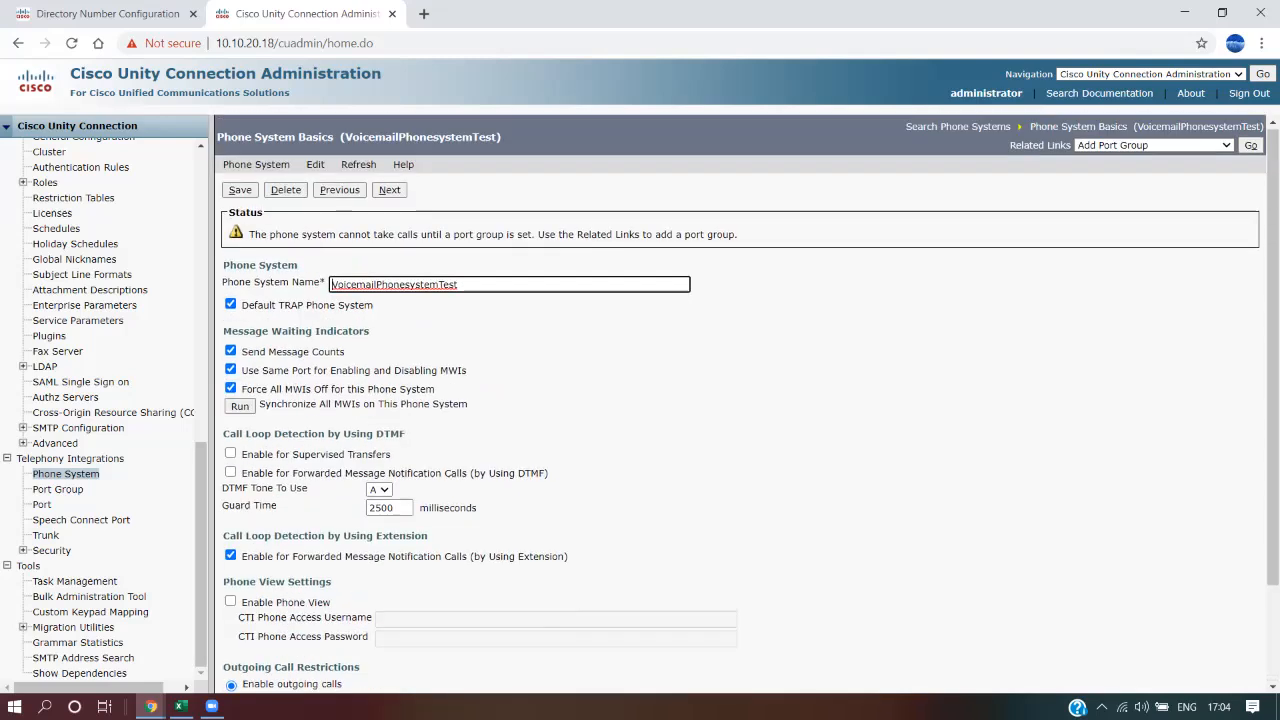
pyautogui.moveTo(287, 236); pyautogui.dragTo(716, 236)
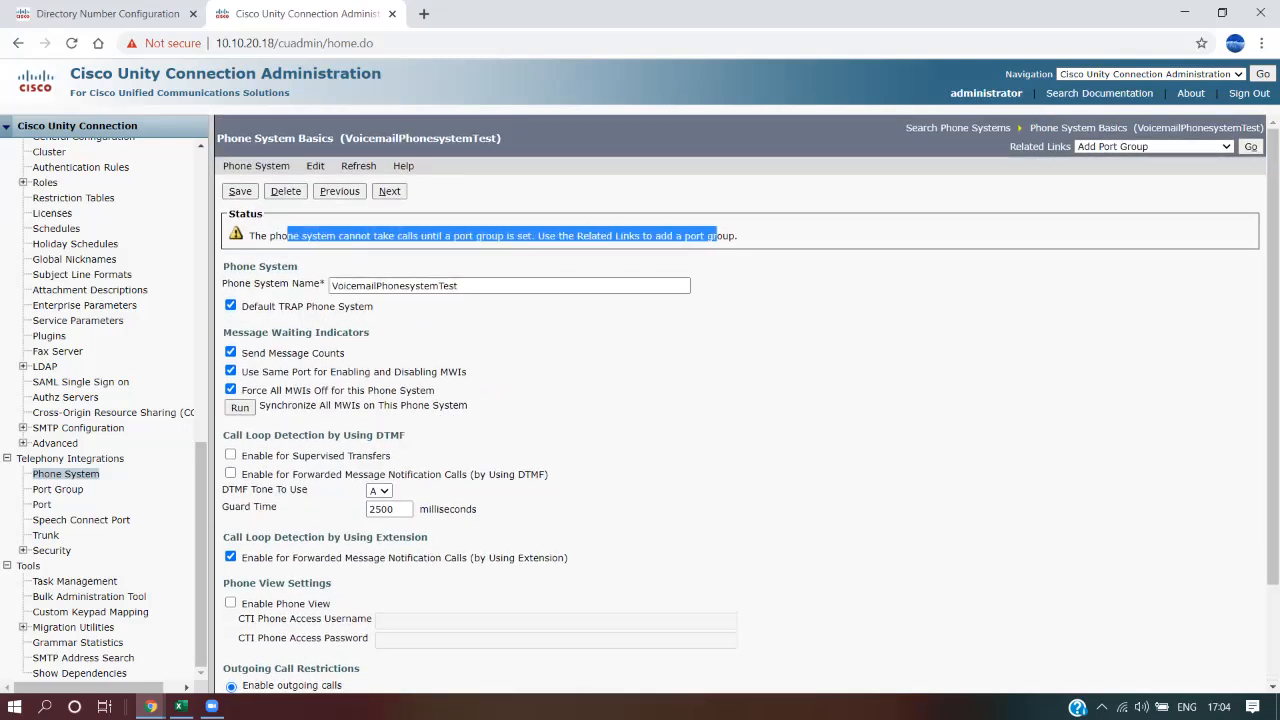
pyautogui.moveTo(1009, 147); pyautogui.dragTo(1073, 147)
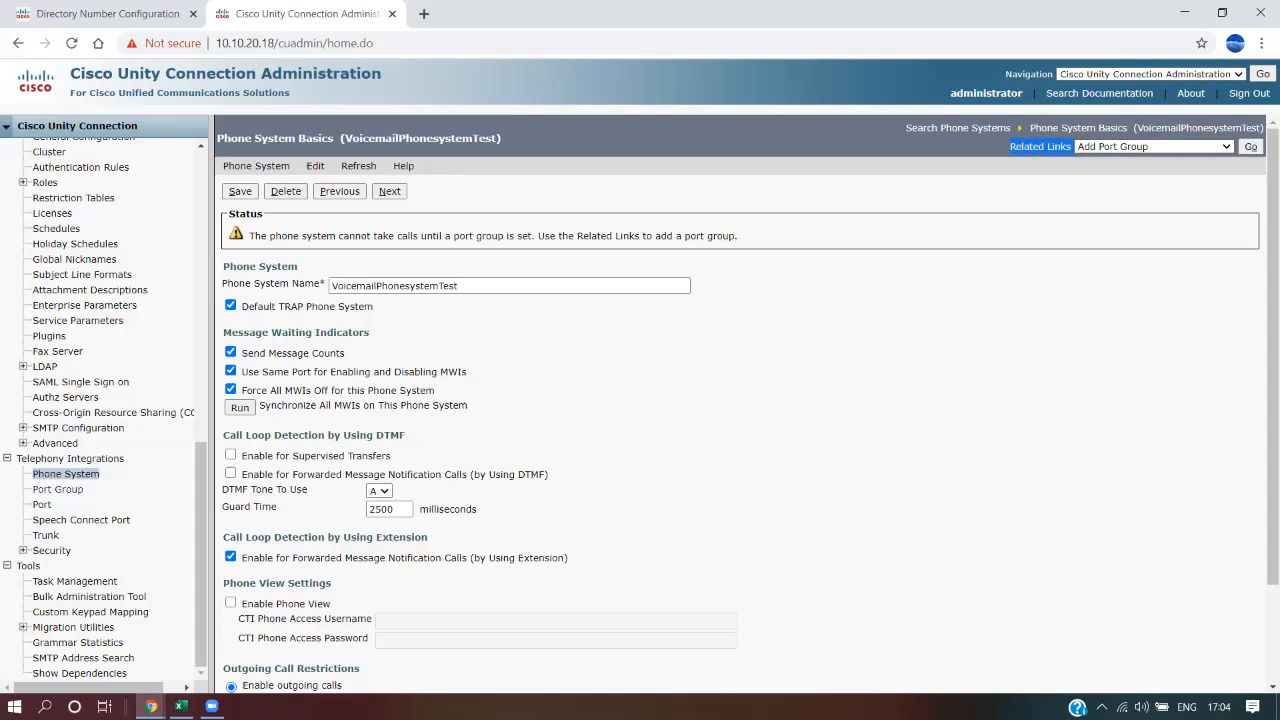
# Begin an SCCP port group VoicemailPhonesystemTest-1, keeping VoicemailPhonesystemTest as its phone system
pyautogui.click(1040, 147)
pyautogui.click(1250, 147)
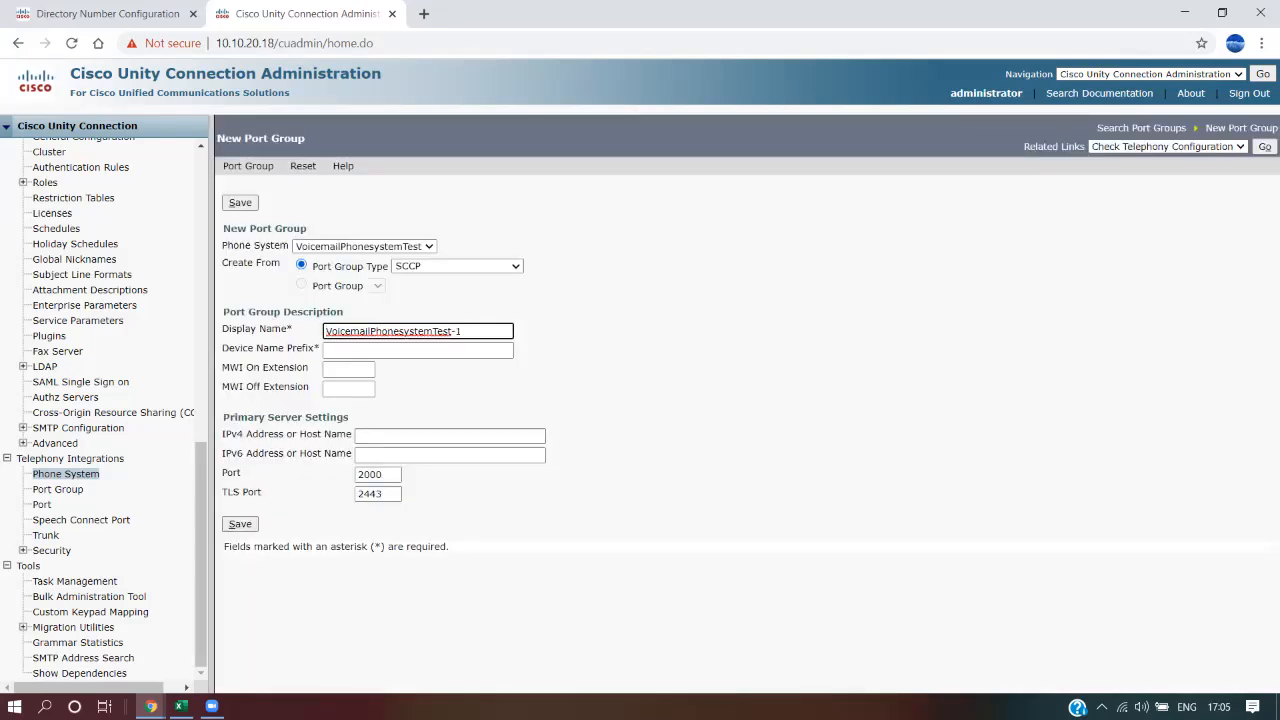
pyautogui.click(364, 247)
pyautogui.click(359, 319)
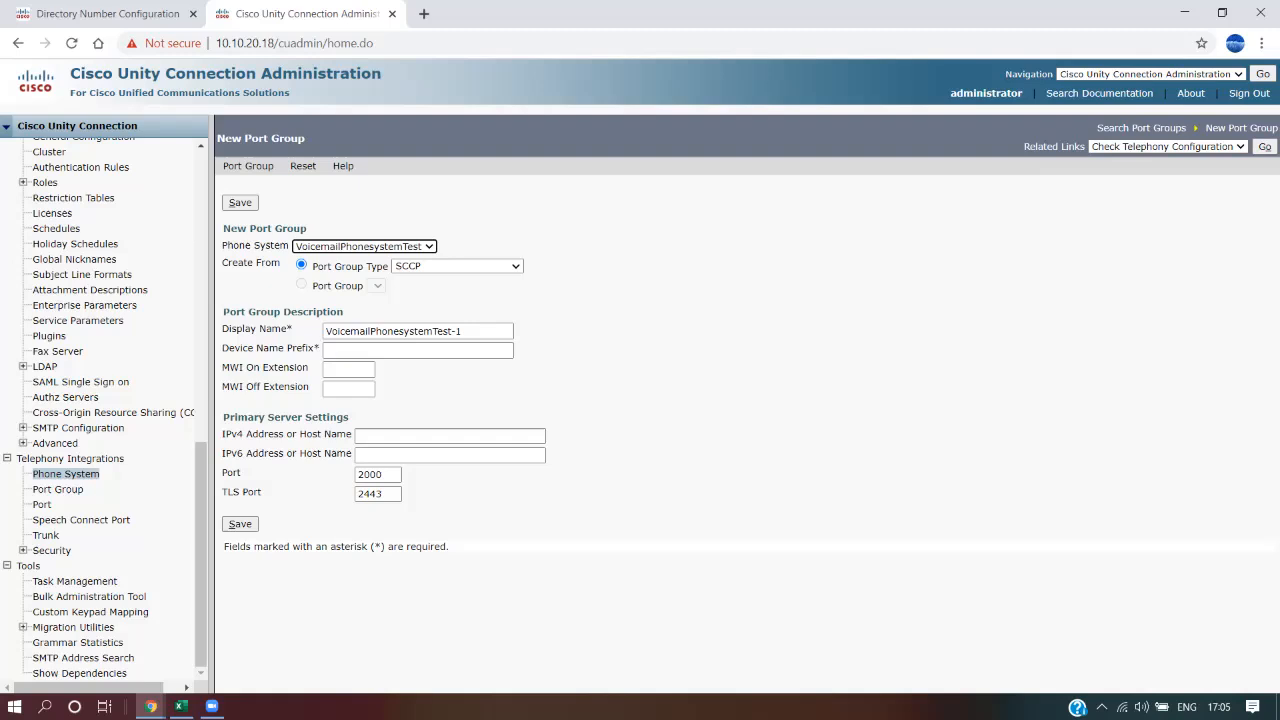
pyautogui.click(457, 266)
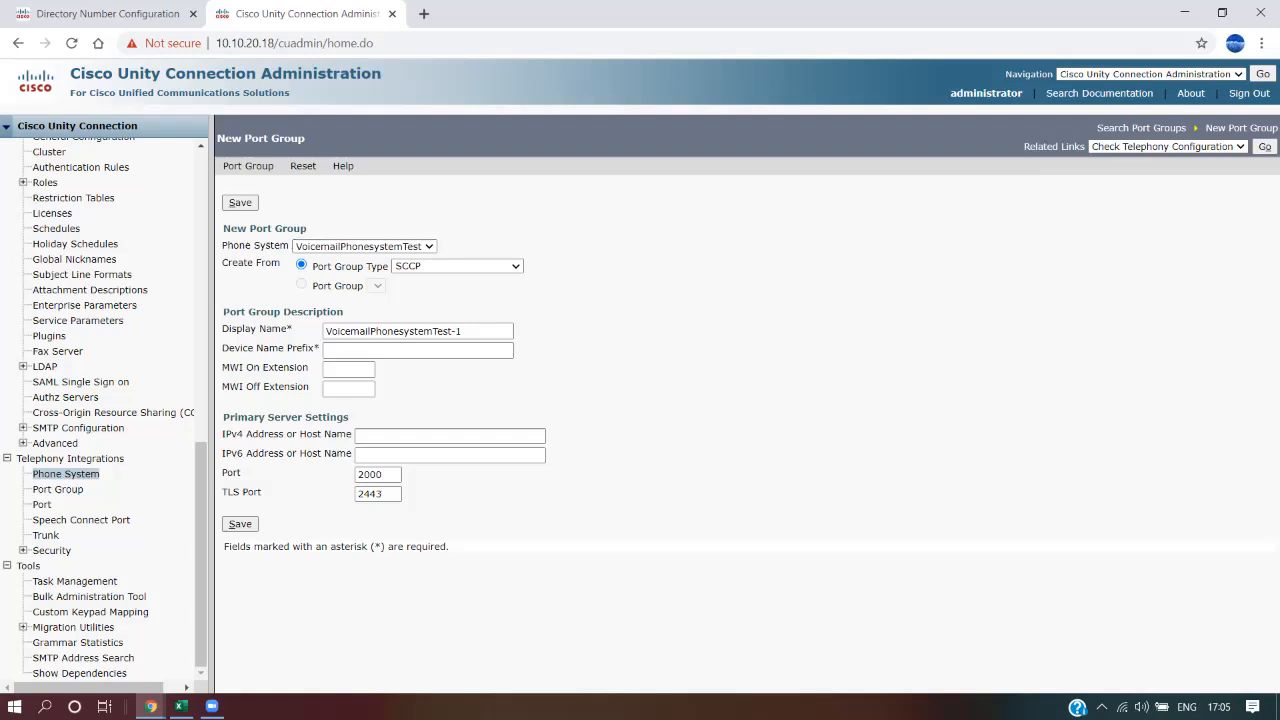
# Point out the required, still-empty Device Name Prefix field, then switch to Unified CM
pyautogui.click(418, 350)
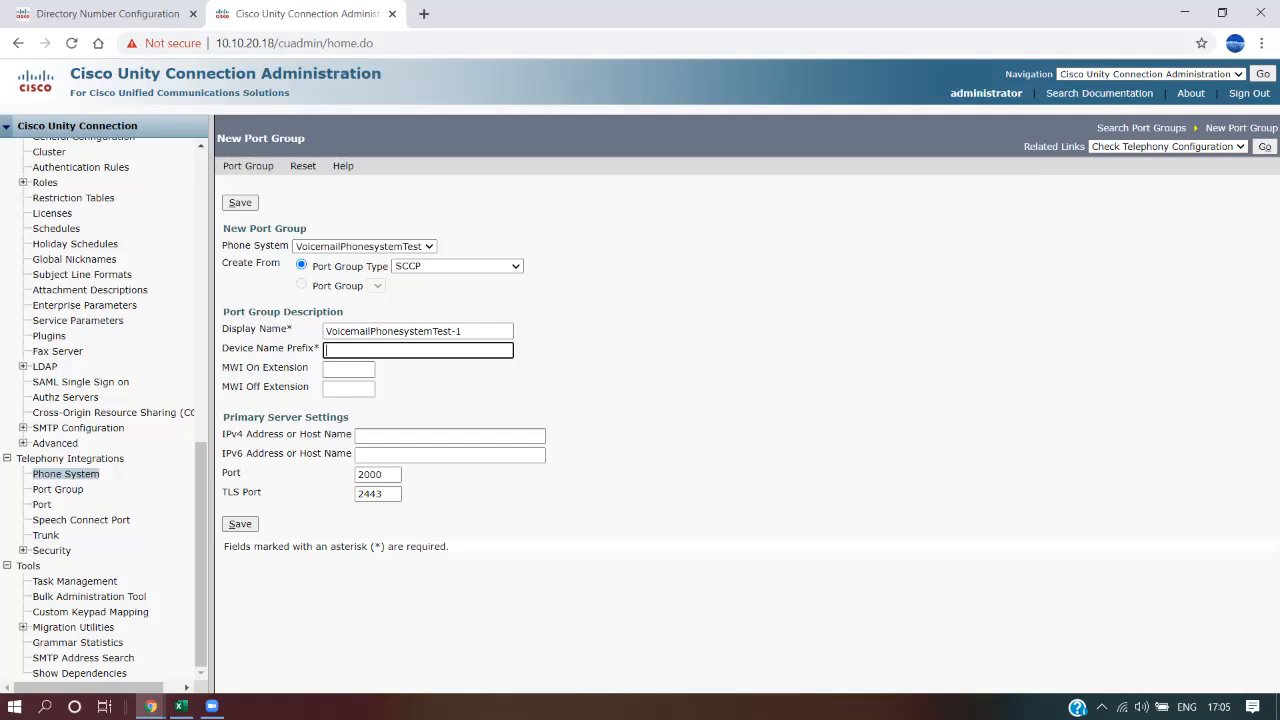
pyautogui.doubleClick(316, 348)
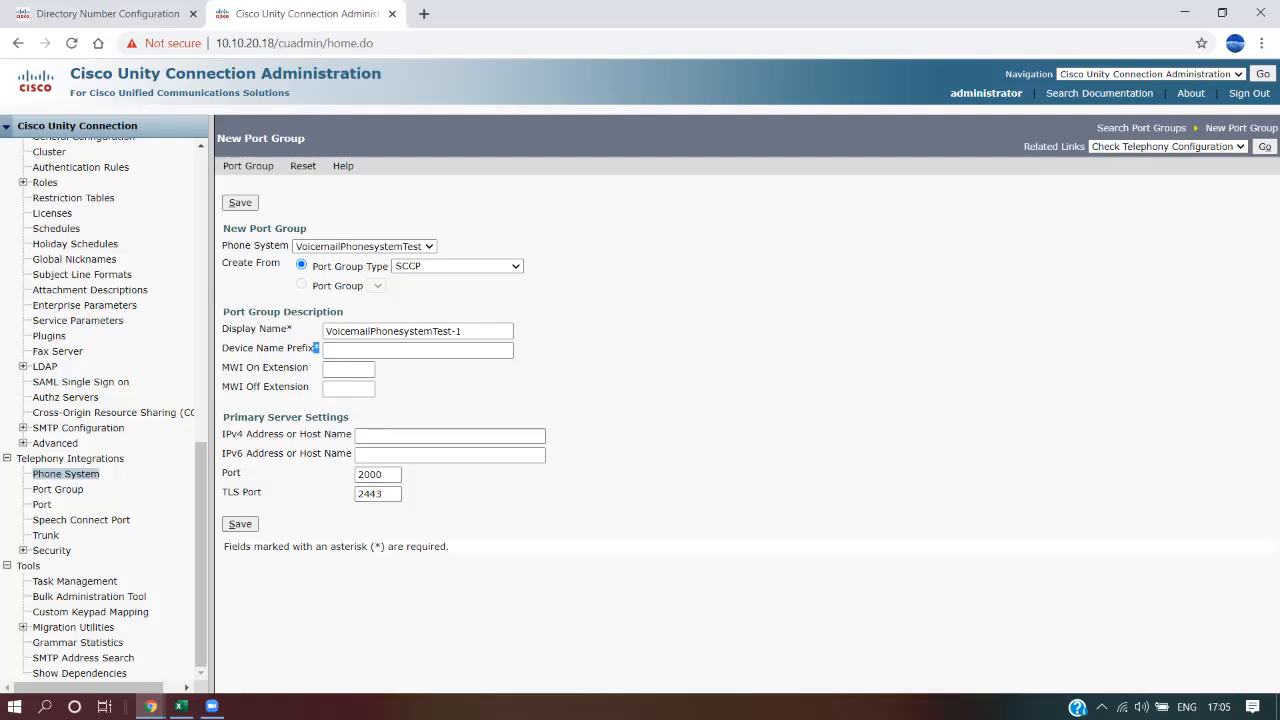
pyautogui.click(418, 350)
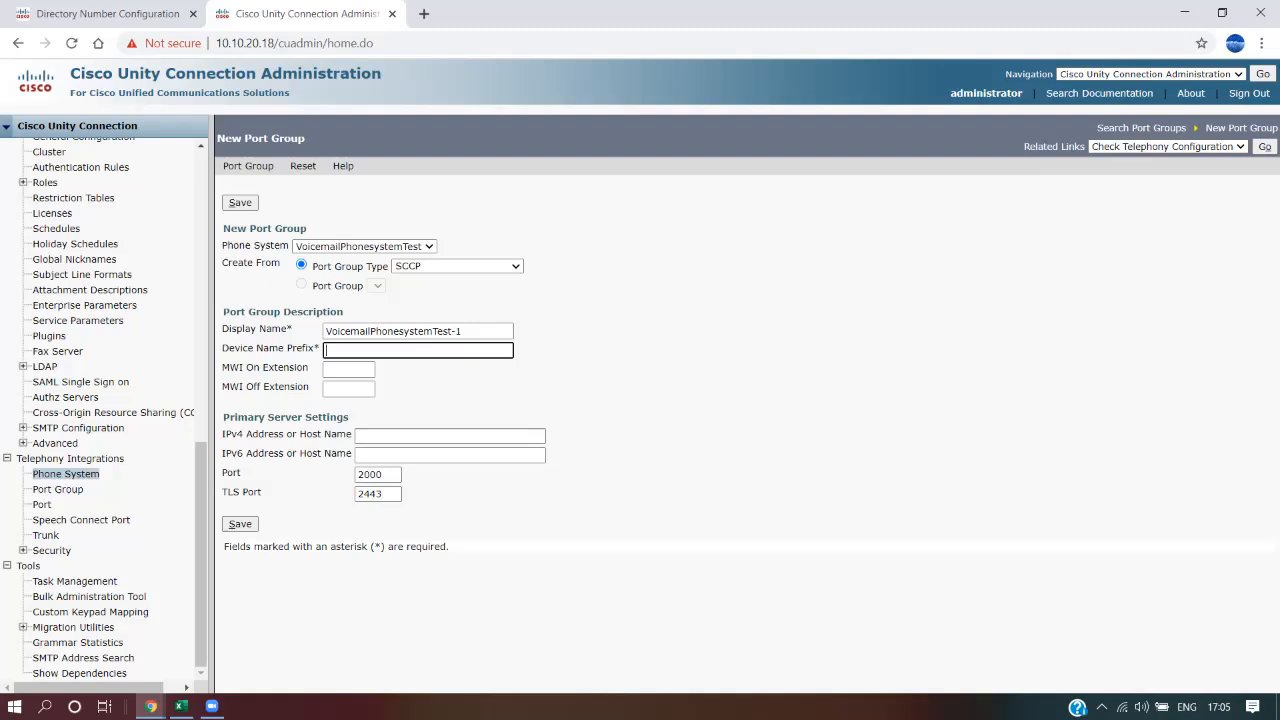
pyautogui.moveTo(222, 348); pyautogui.dragTo(304, 348)
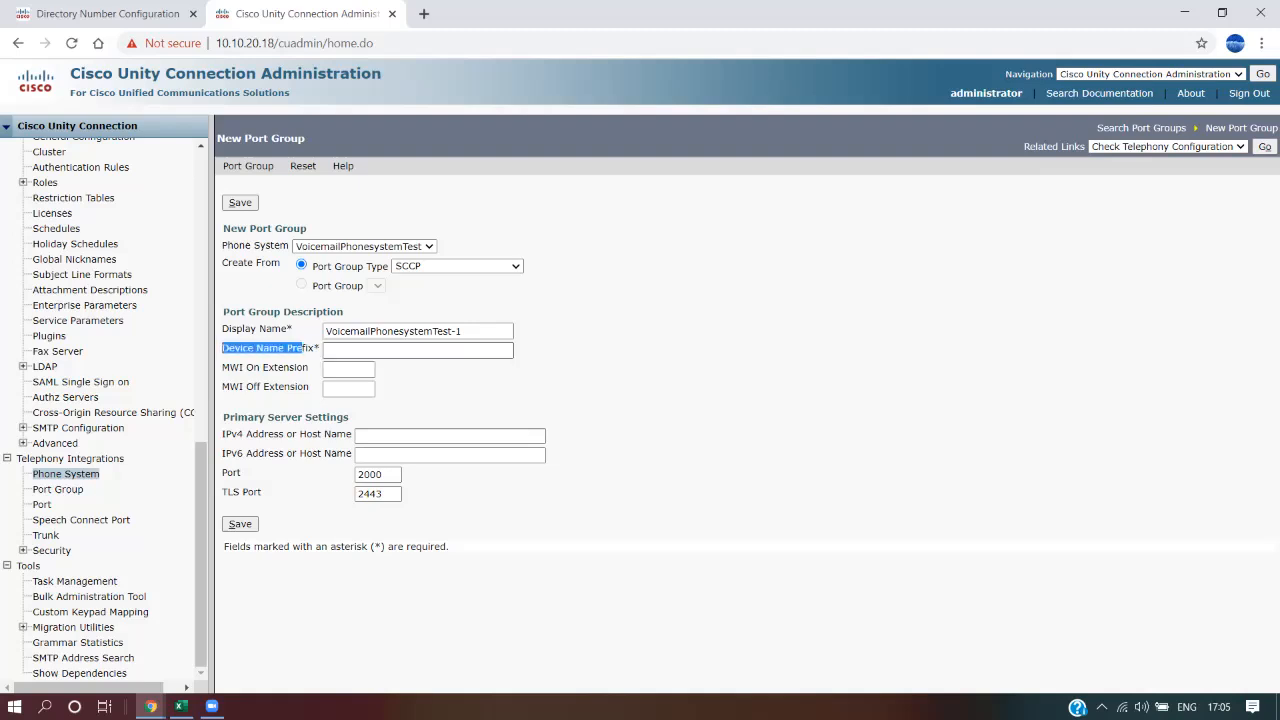
pyautogui.click(418, 350)
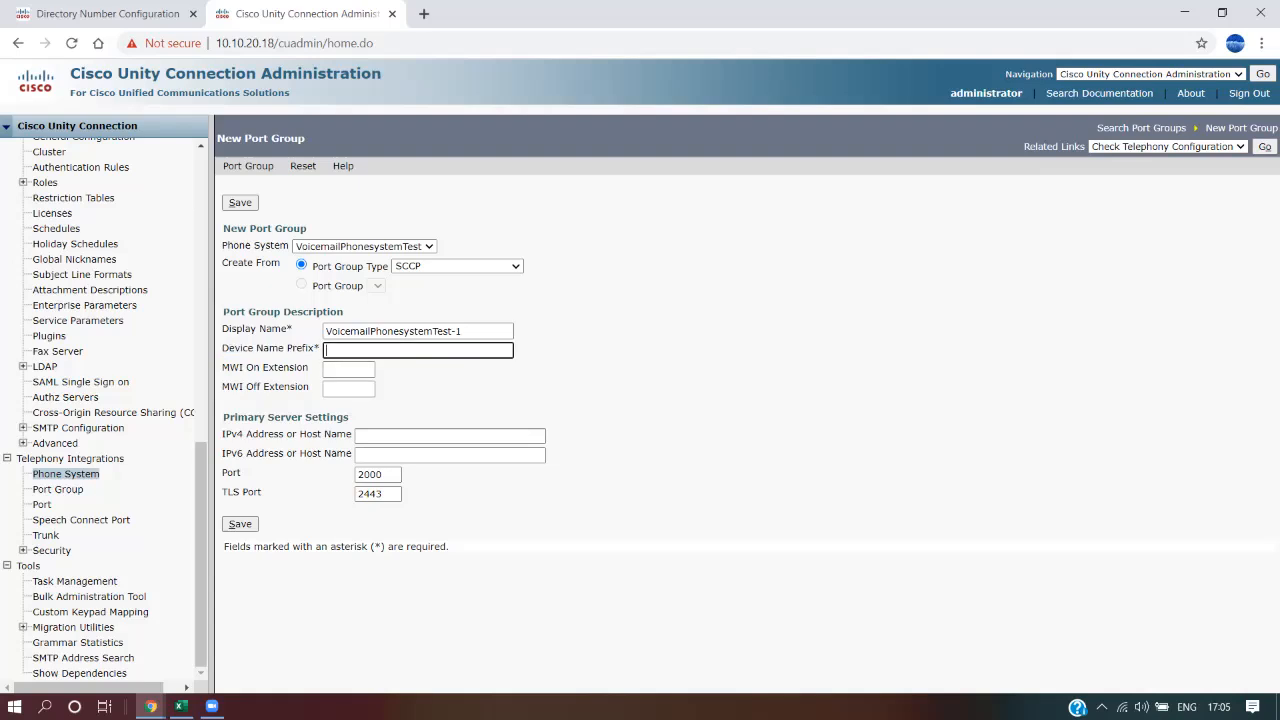
pyautogui.click(108, 14)
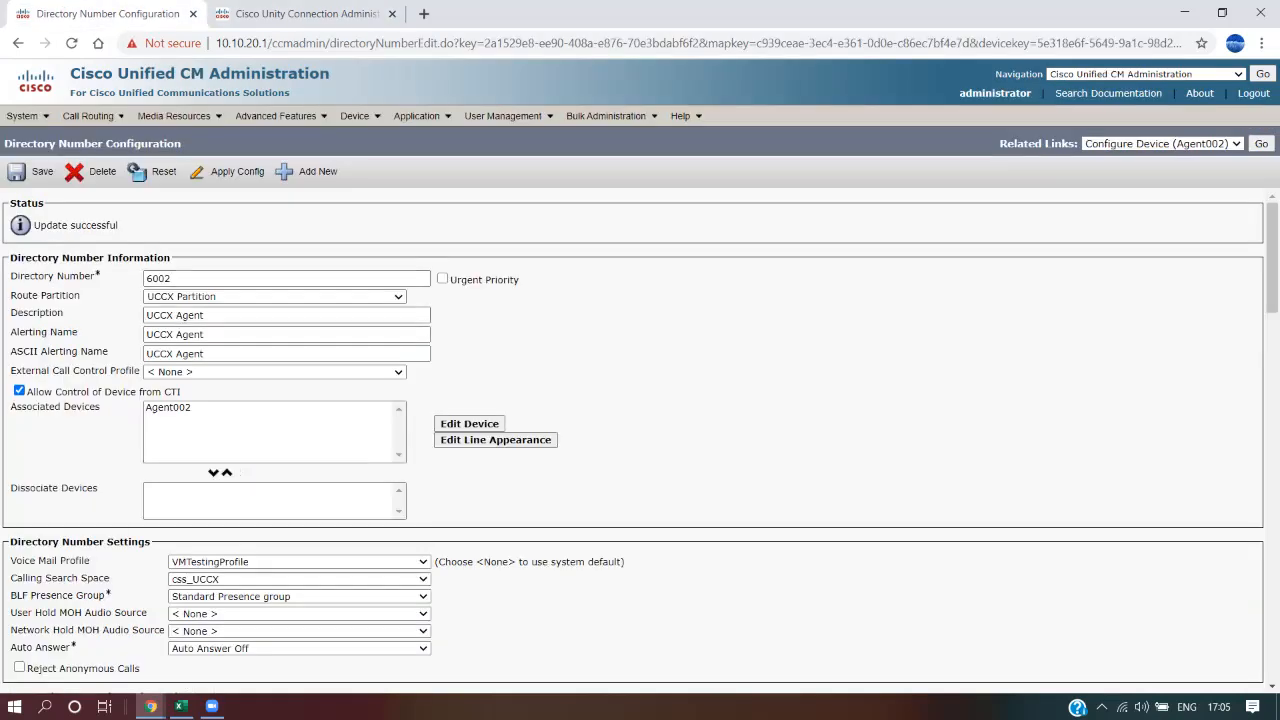
# Copy the CiscoUMTest-VI prefix from Unified CM's voice mail port list into Unity's Device Name Prefix
pyautogui.moveTo(275, 116)
pyautogui.moveTo(380, 138)
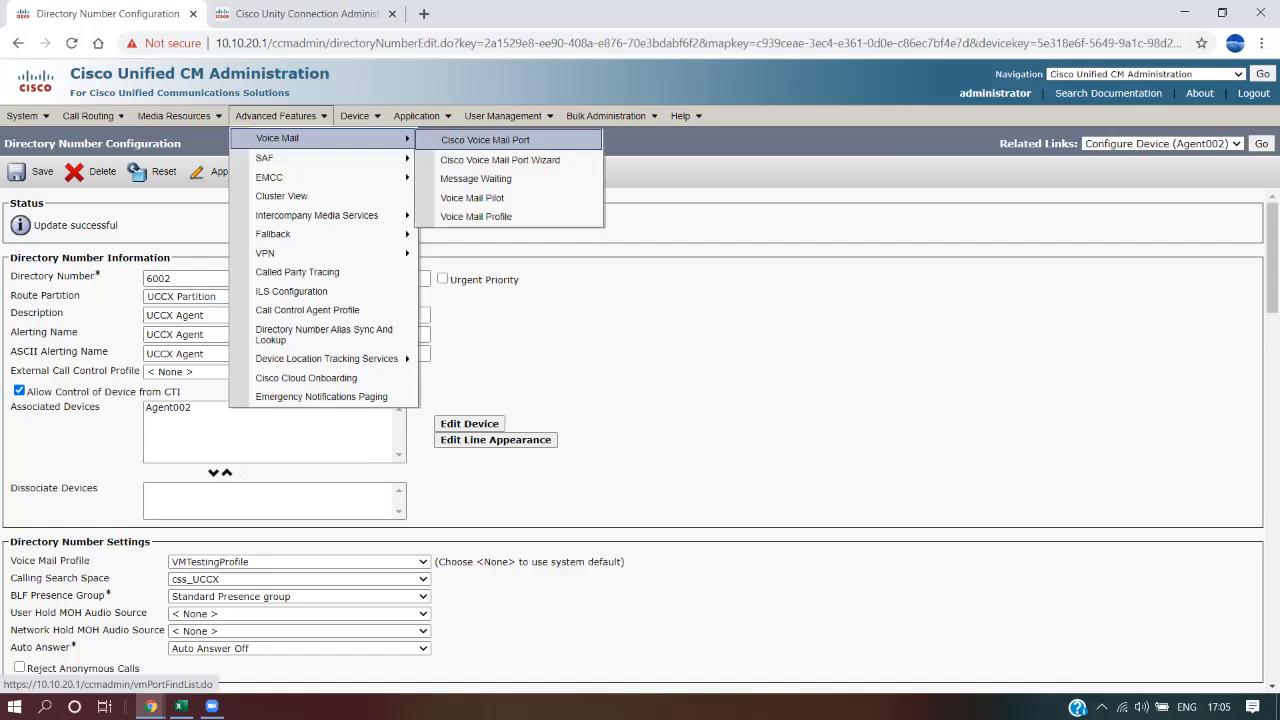
pyautogui.click(485, 140)
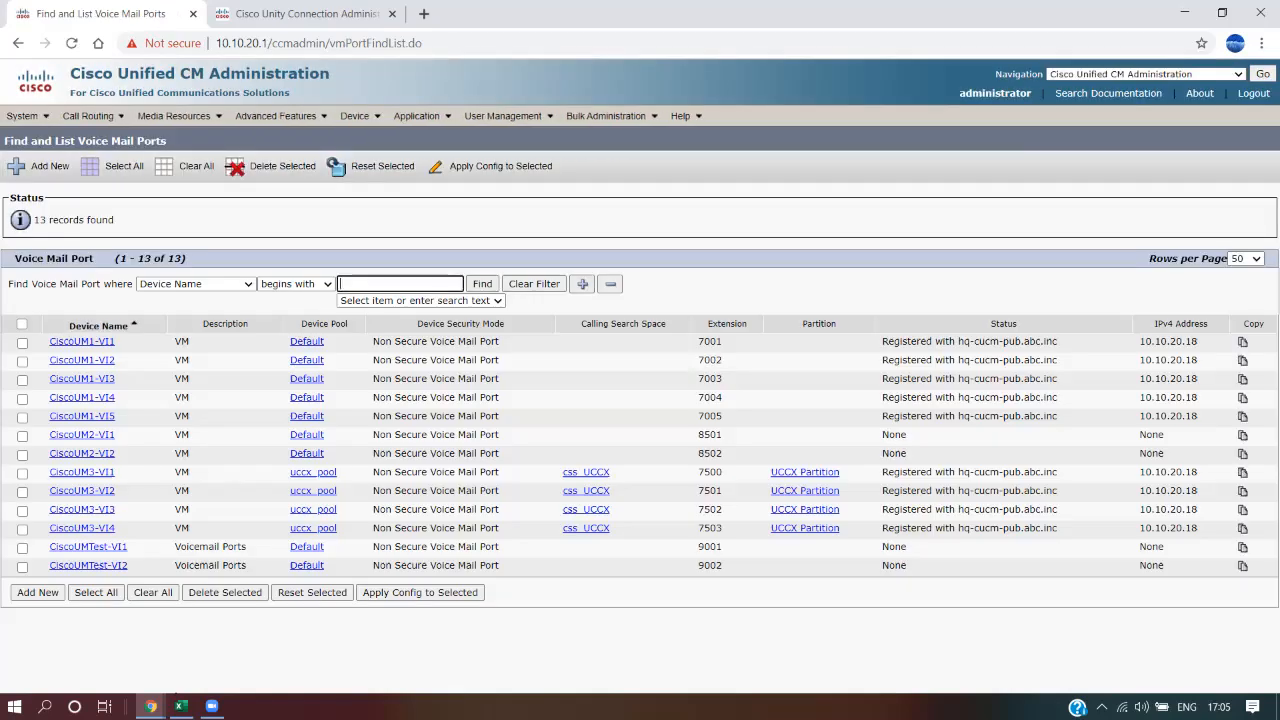
pyautogui.moveTo(49, 546); pyautogui.dragTo(122, 546)
pyautogui.hotkey('ctrl', 'c')
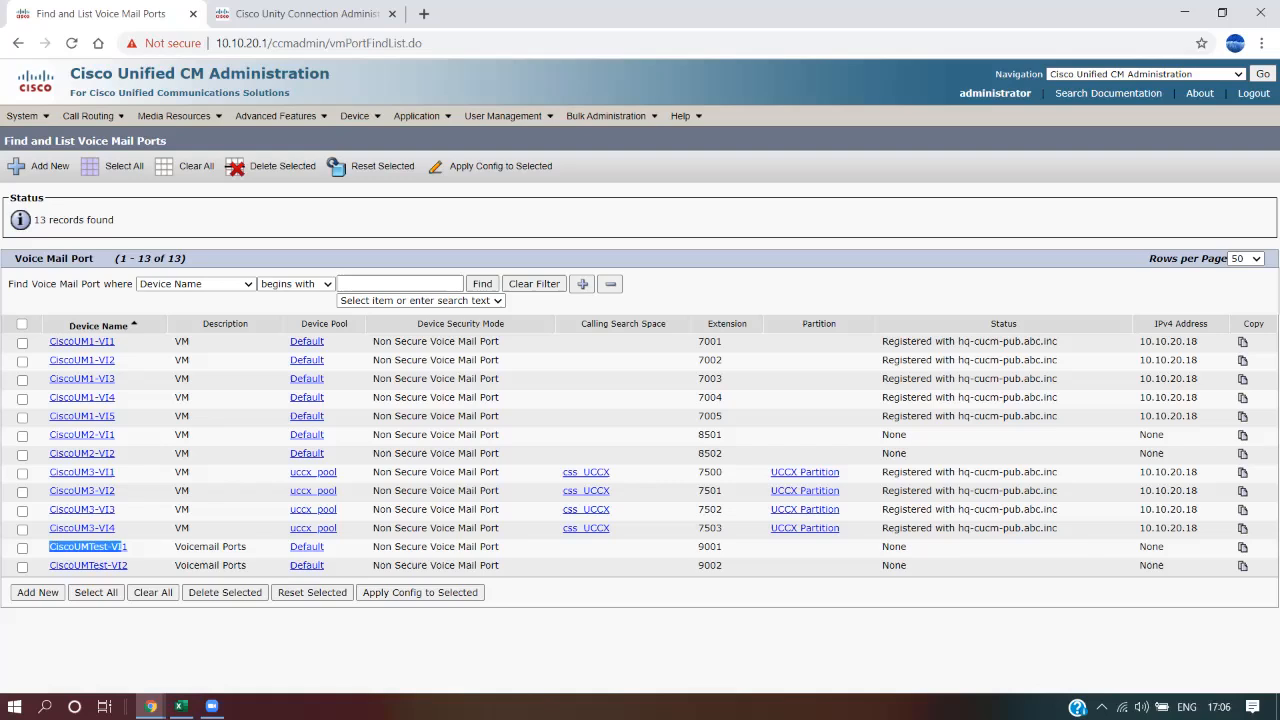
pyautogui.click(306, 14)
pyautogui.hotkey('ctrl', 'v')
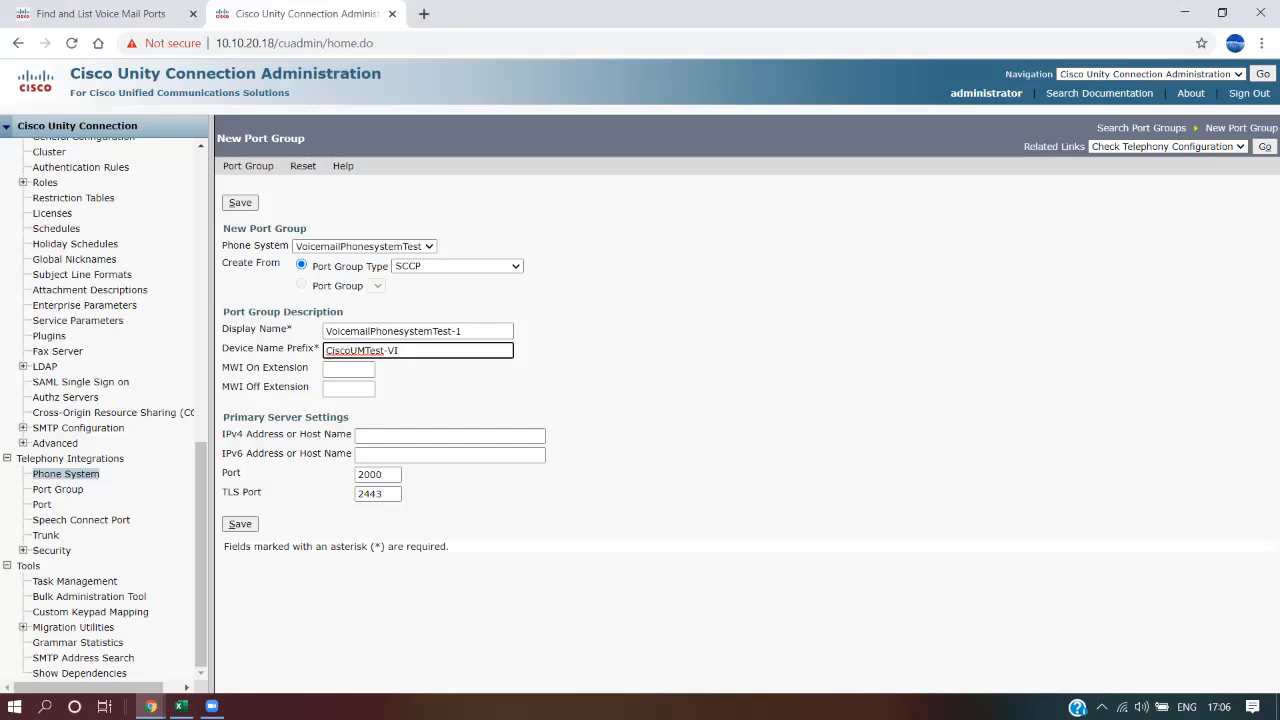
# Review the CiscoUMTest-VI prefix, type and erase a partial MWI On Extension, then view the Excel checklist
pyautogui.moveTo(400, 351); pyautogui.dragTo(324, 351)
pyautogui.click(620, 360)
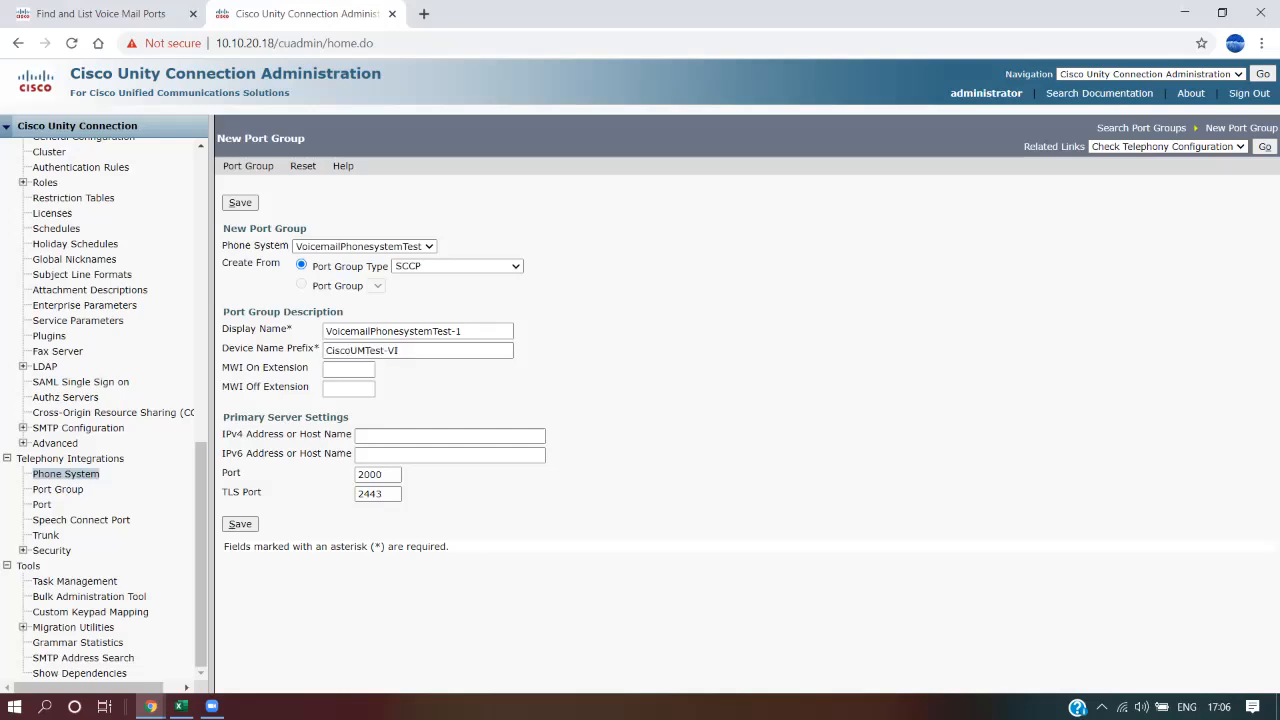
pyautogui.moveTo(402, 351); pyautogui.dragTo(324, 351)
pyautogui.click(620, 360)
pyautogui.click(348, 370)
pyautogui.write('95')
pyautogui.press('BackSpace')
pyautogui.press('BackSpace')
pyautogui.click(181, 707)
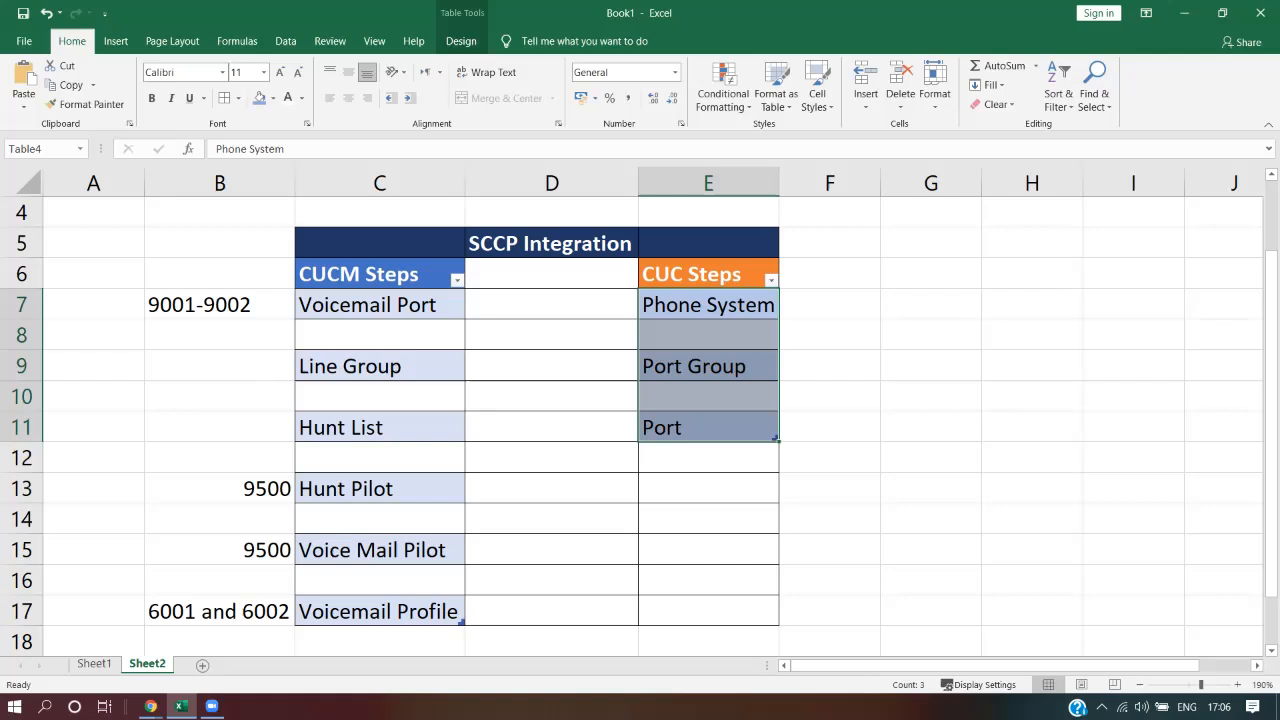
# Check the checklist's 9001-9002 port range and 9500 pilot number, then return to the port group form
pyautogui.click(220, 611)
pyautogui.click(220, 550)
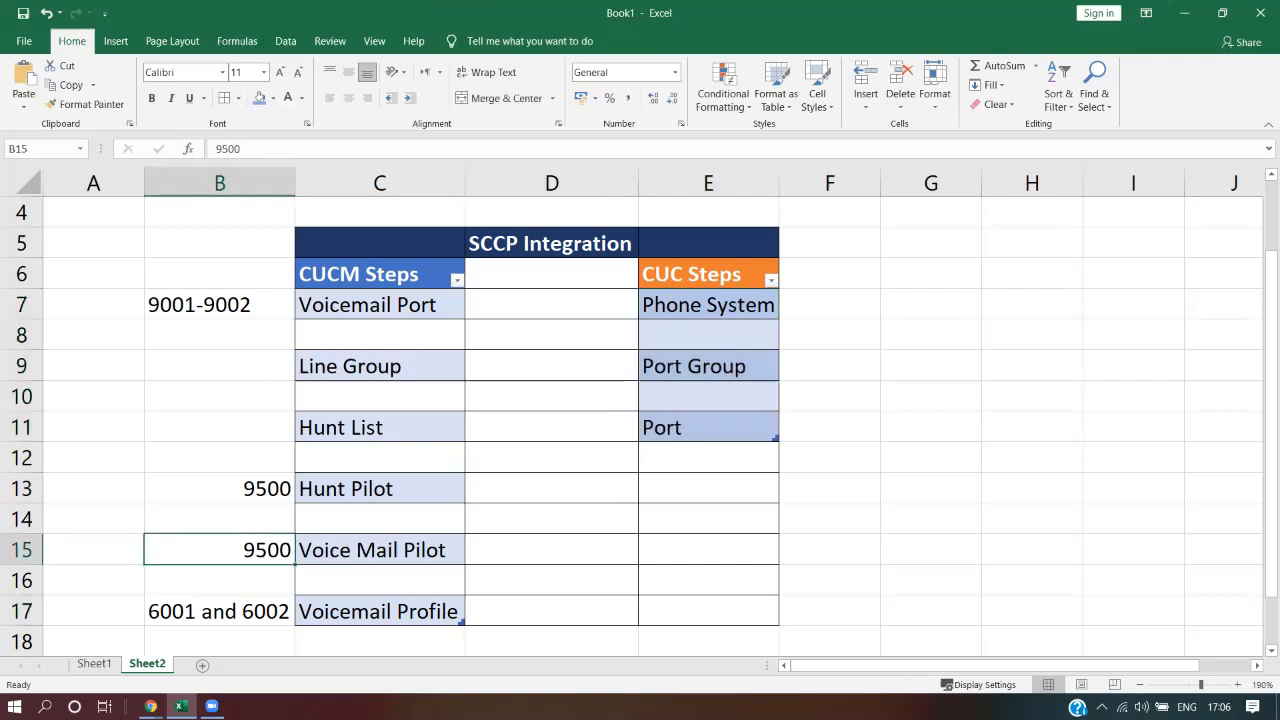
pyautogui.click(220, 305)
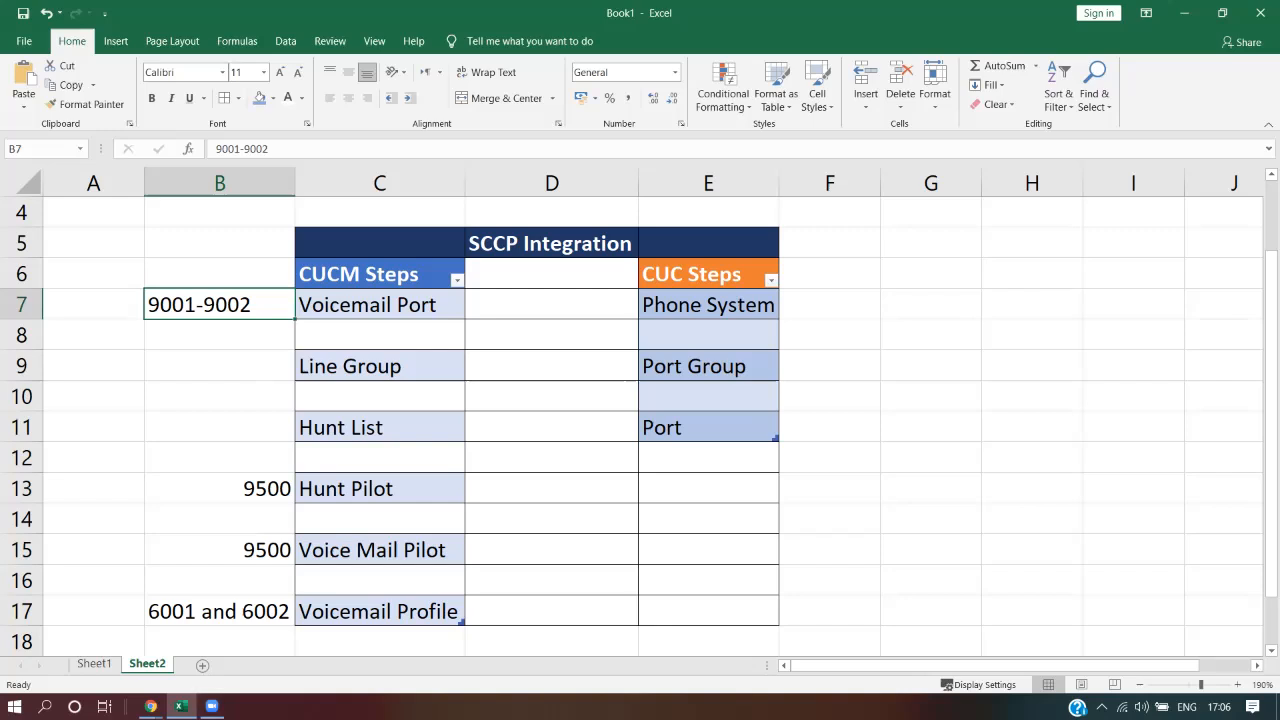
pyautogui.press('Down')
pyautogui.press('Down')
pyautogui.press('Down')
pyautogui.press('Down')
pyautogui.press('Down')
pyautogui.press('Down')
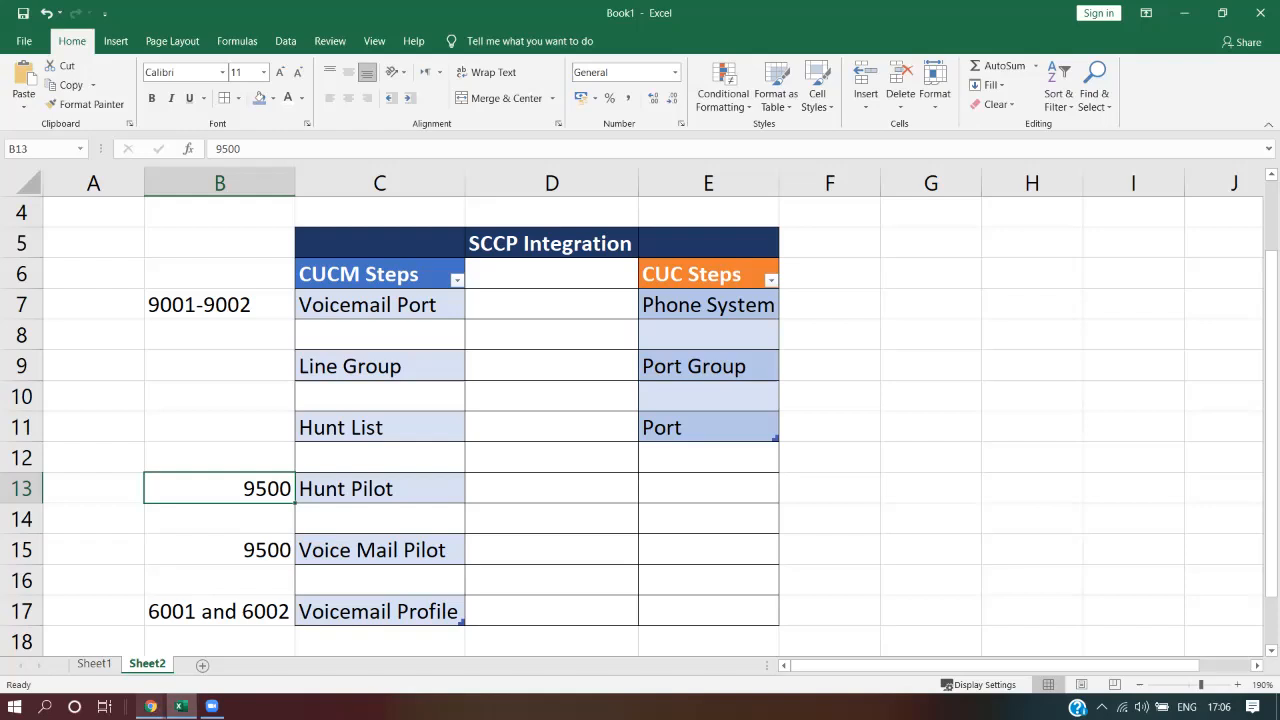
pyautogui.click(150, 707)
# Enter MWI On extension 9508 and MWI Off extension 9509 on the new port group form
pyautogui.click(88, 640)
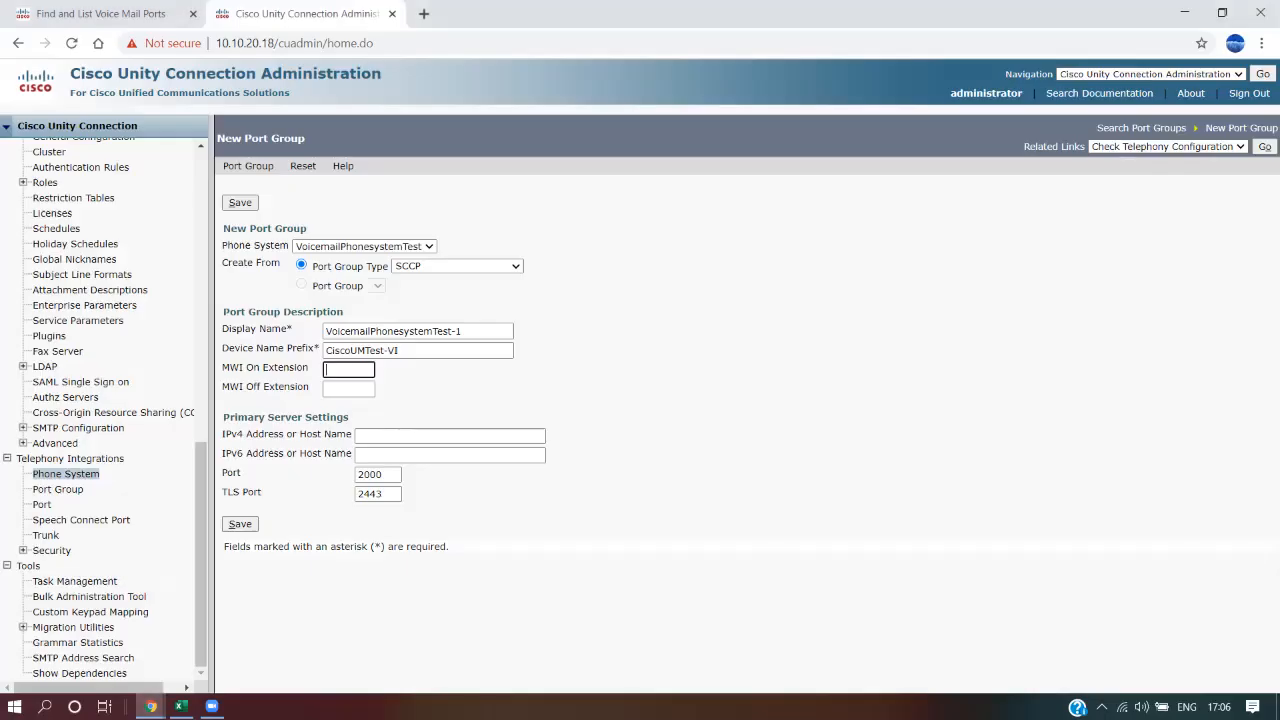
pyautogui.write('9509')
pyautogui.press('Tab')
pyautogui.write('9510')
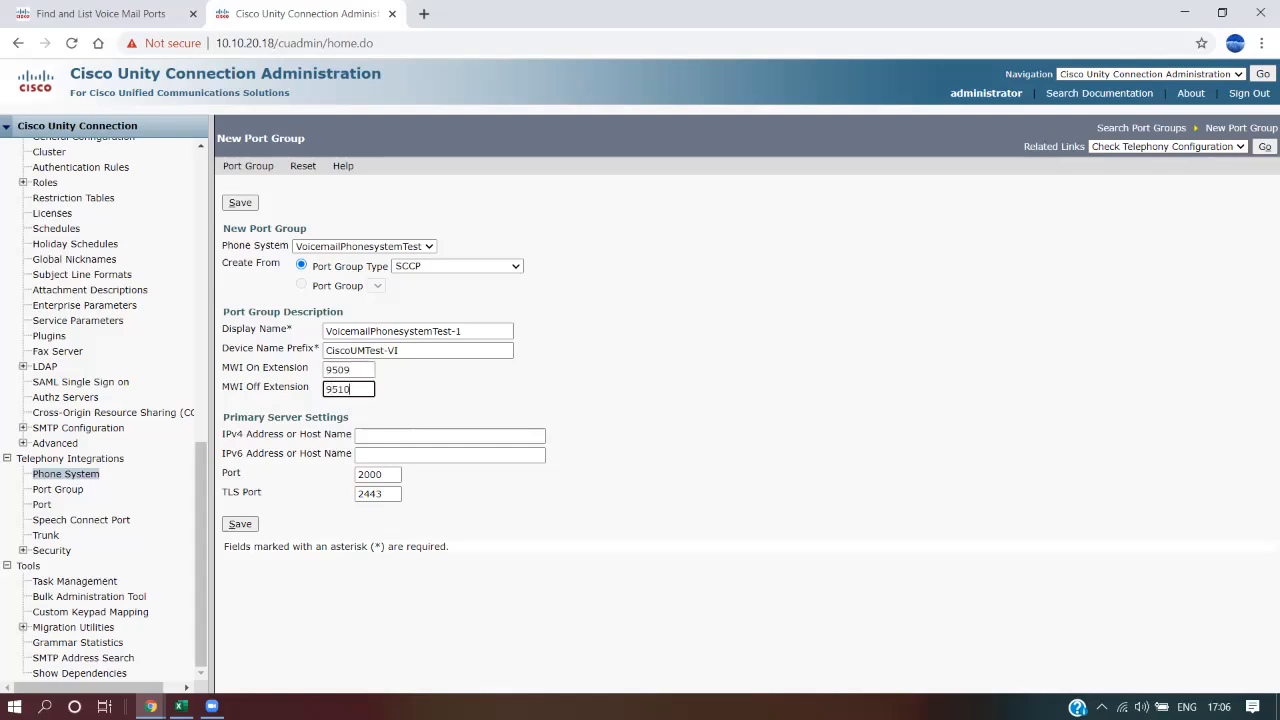
pyautogui.moveTo(352, 370); pyautogui.dragTo(338, 370)
pyautogui.write('08')
pyautogui.click(354, 389)
pyautogui.press('BackSpace')
pyautogui.press('BackSpace')
pyautogui.write('09')
# Verify the 9508/9509 MWI values, then bring up Unified CM's voice mail port list to get its server address
pyautogui.hotkey('shift', 'Tab')
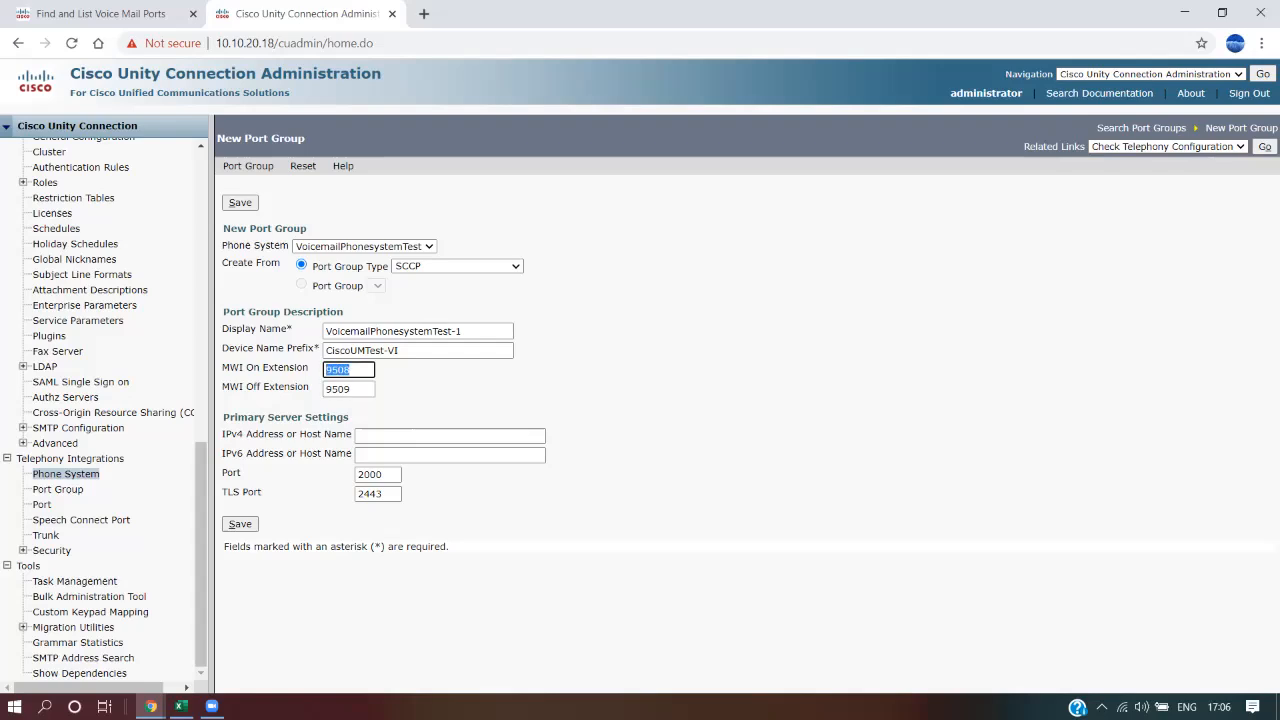
pyautogui.press('Tab')
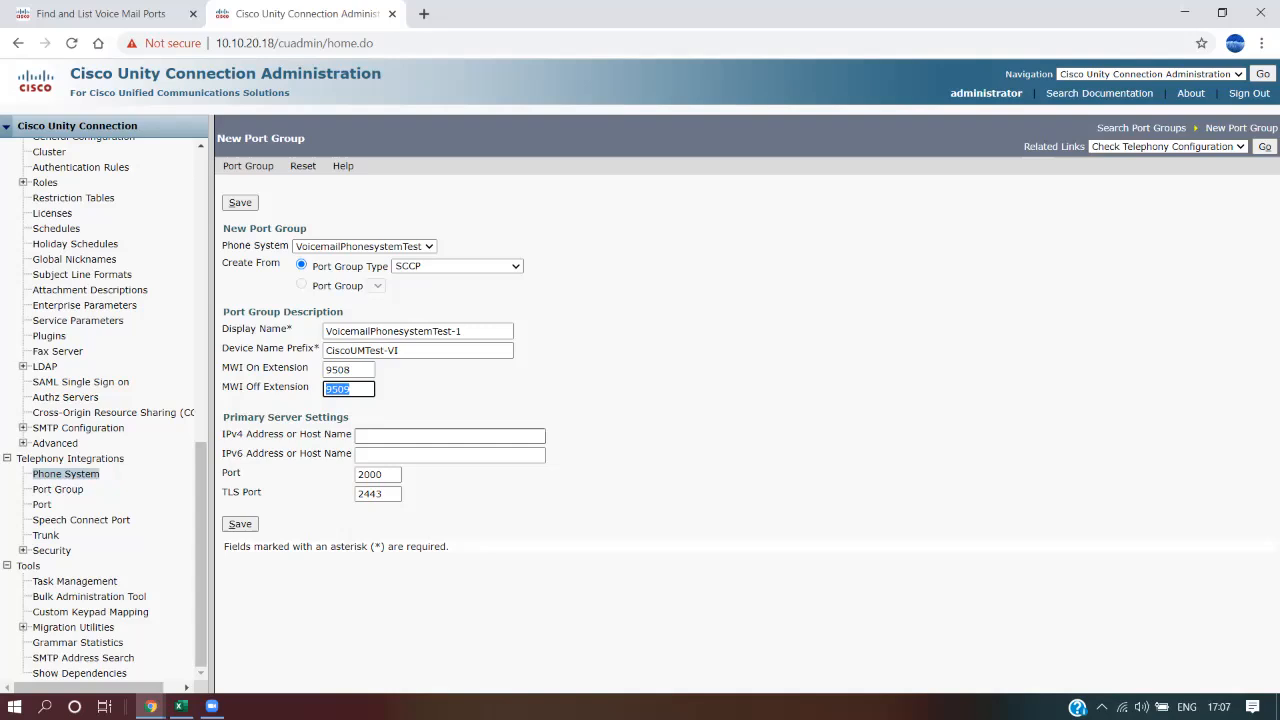
pyautogui.click(640, 392)
pyautogui.click(450, 436)
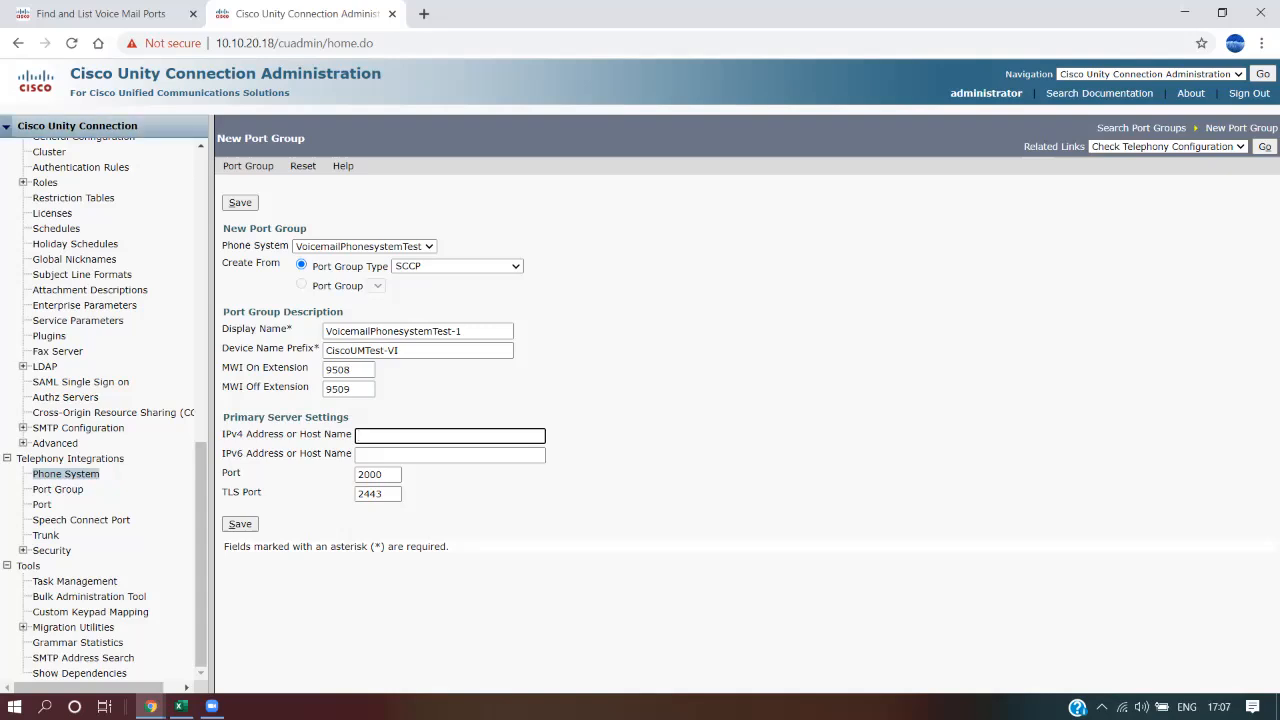
pyautogui.click(100, 14)
pyautogui.click(307, 43)
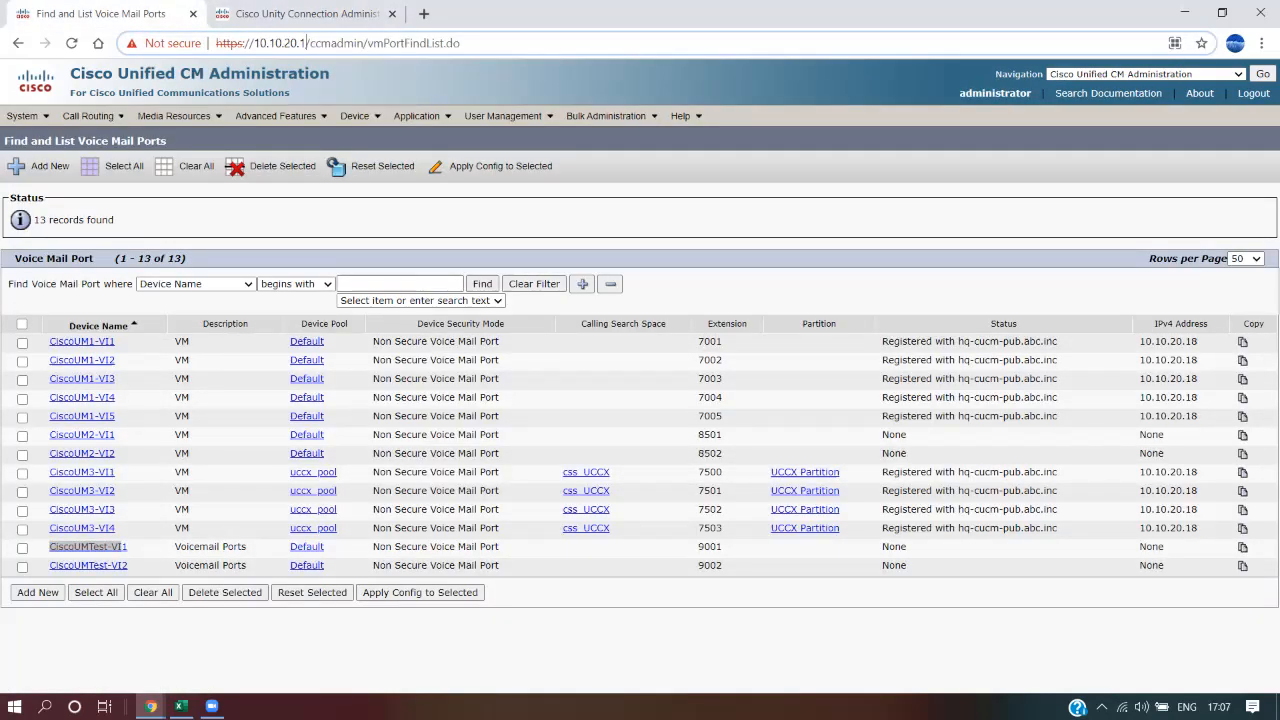
# Copy 10.10.20.1 from the Unified CM address bar into the port group's primary server IPv4 field
pyautogui.moveTo(307, 43); pyautogui.dragTo(253, 43)
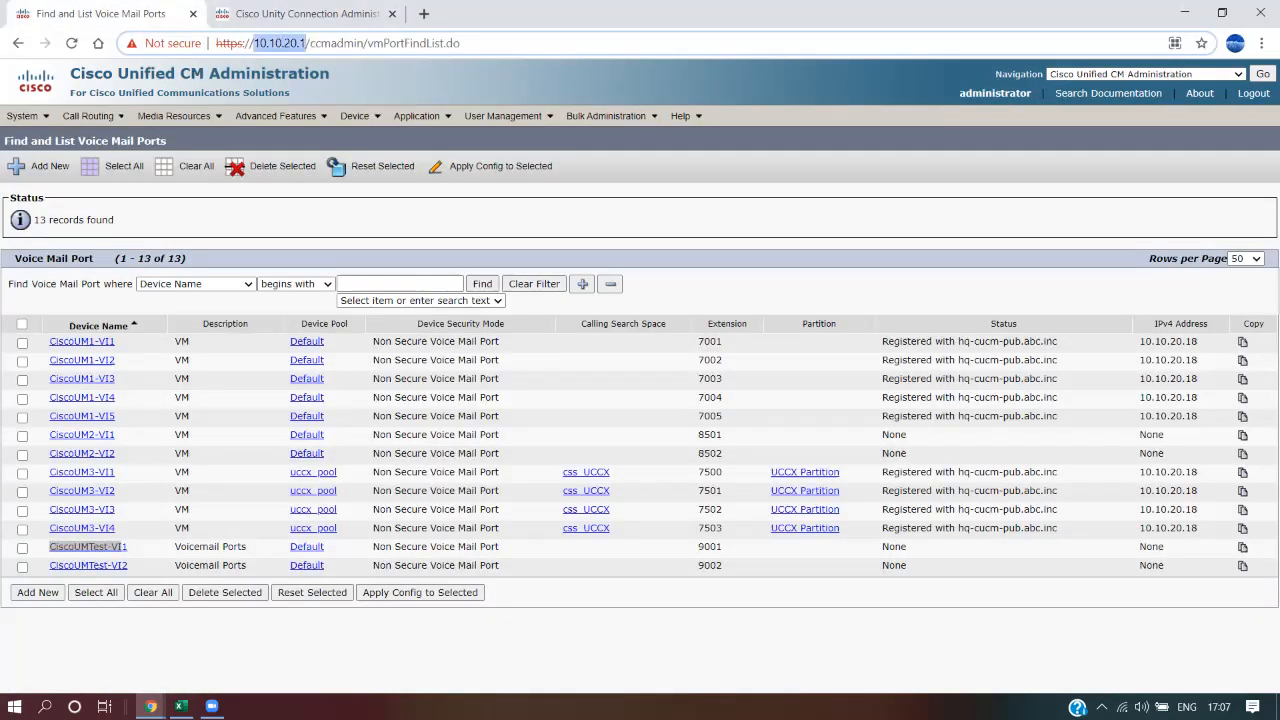
pyautogui.rightClick(276, 43)
pyautogui.click(310, 135)
pyautogui.click(285, 14)
pyautogui.hotkey('ctrl', 'v')
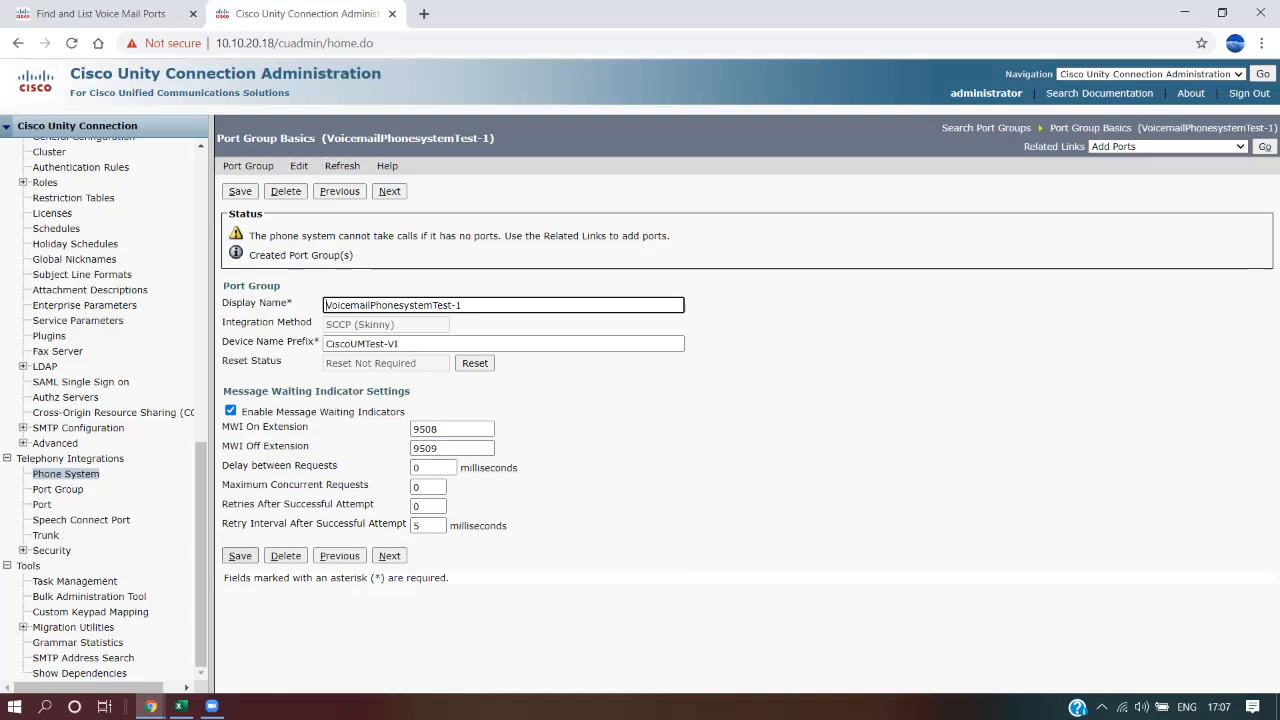
# Note the missing-ports warning for VoicemailPhonesystemTest-1 and go to Add Ports via Related Links
pyautogui.moveTo(270, 235); pyautogui.dragTo(670, 235)
pyautogui.click(690, 246)
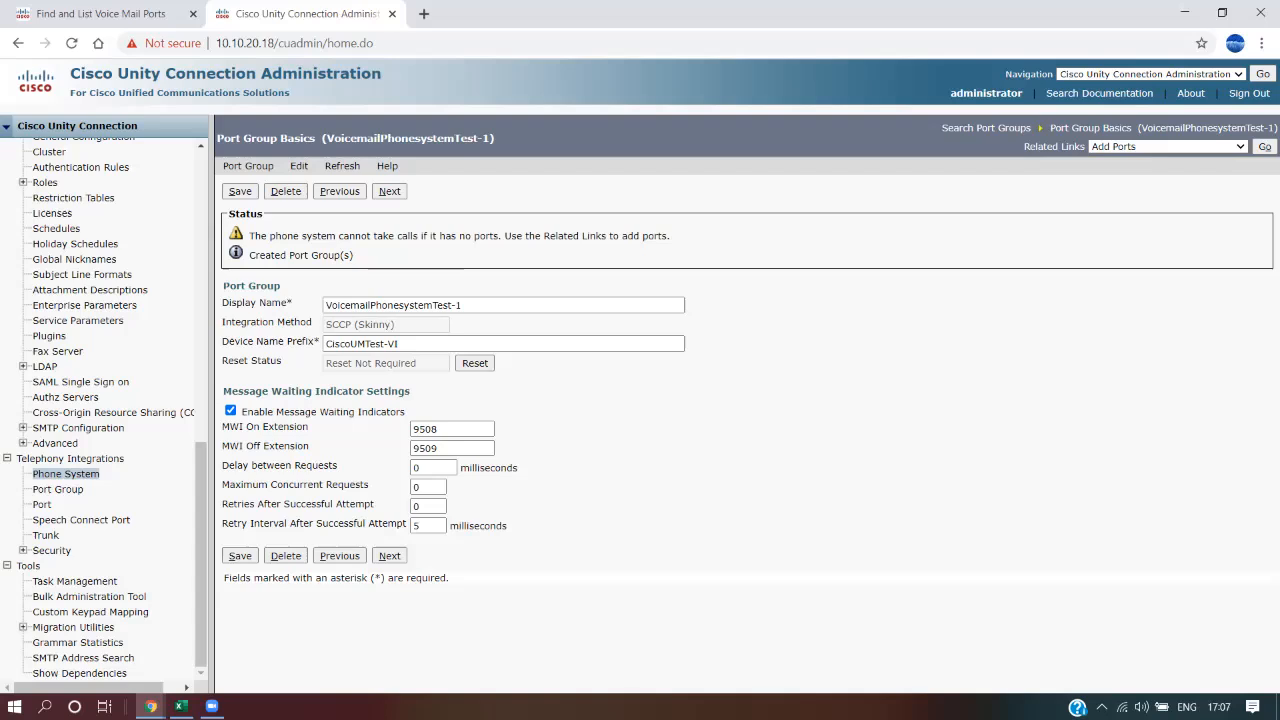
pyautogui.moveTo(1023, 147); pyautogui.dragTo(1087, 147)
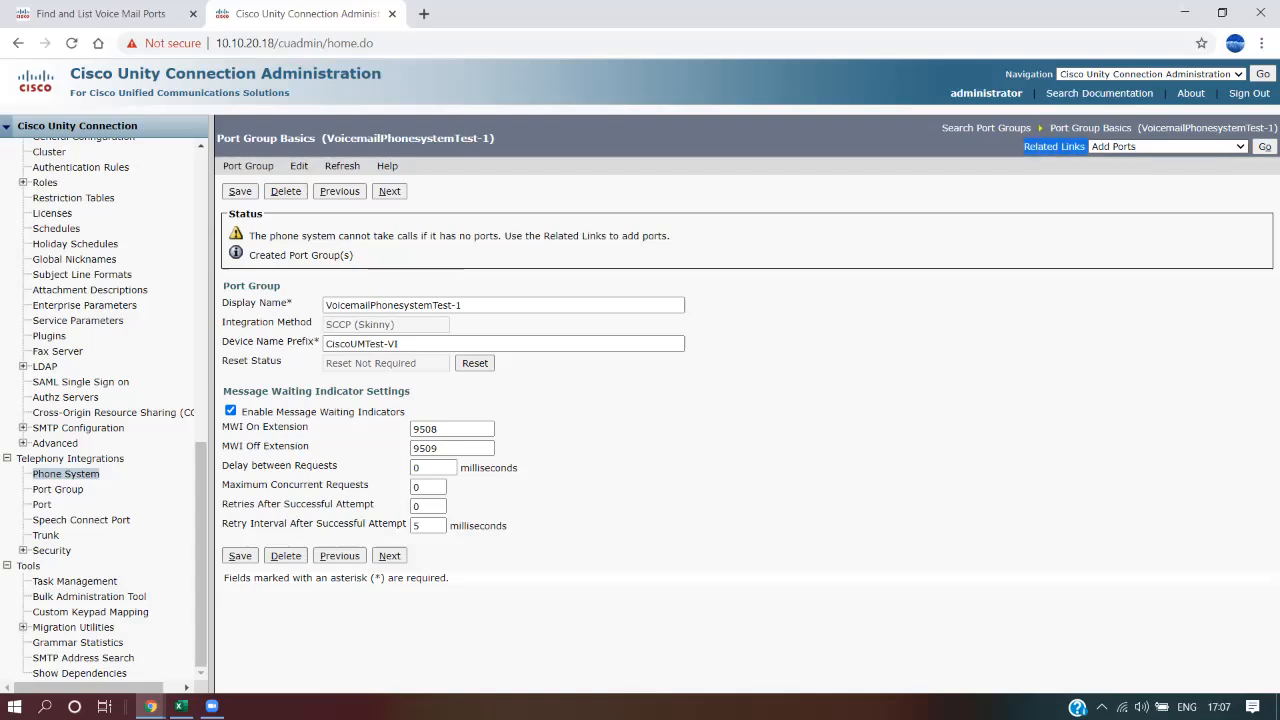
pyautogui.click(1264, 147)
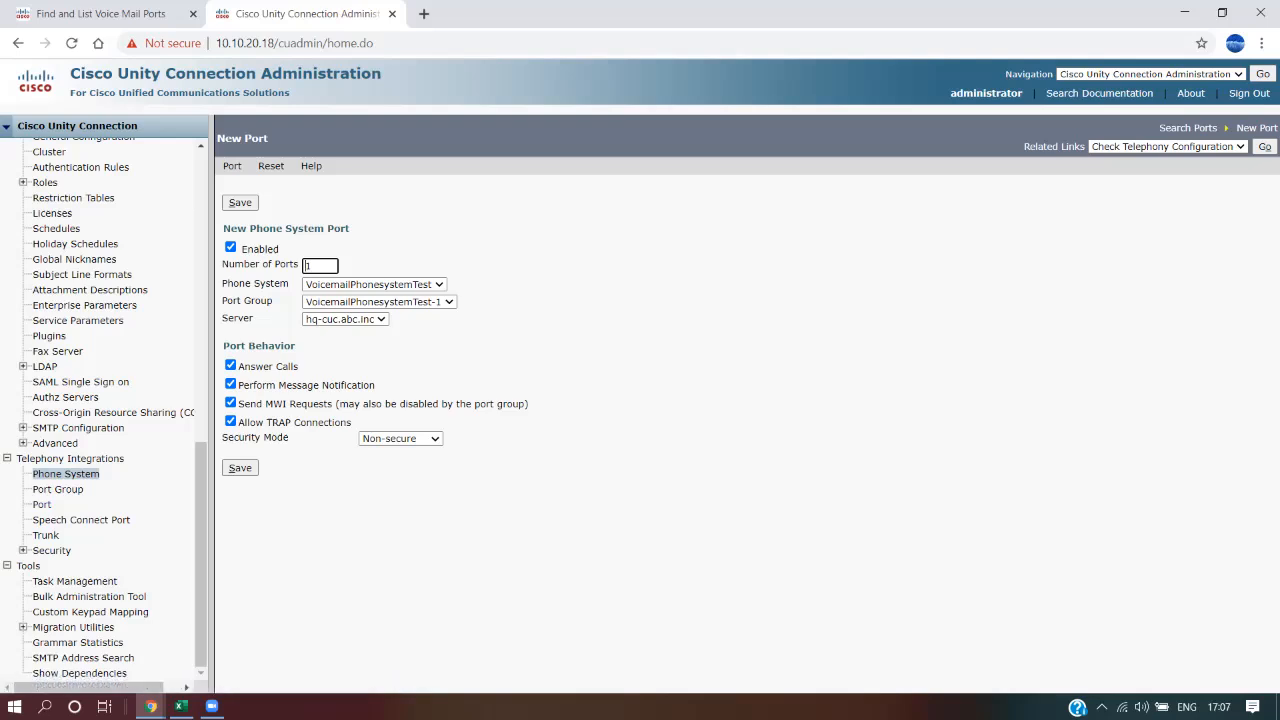
# Create 2 Non-secure ports on hq-cuc for port group VoicemailPhonesystemTest-1 and save
pyautogui.doubleClick(309, 266)
pyautogui.write('2')
pyautogui.click(400, 439)
pyautogui.click(400, 439)
pyautogui.click(520, 458)
pyautogui.click(240, 203)
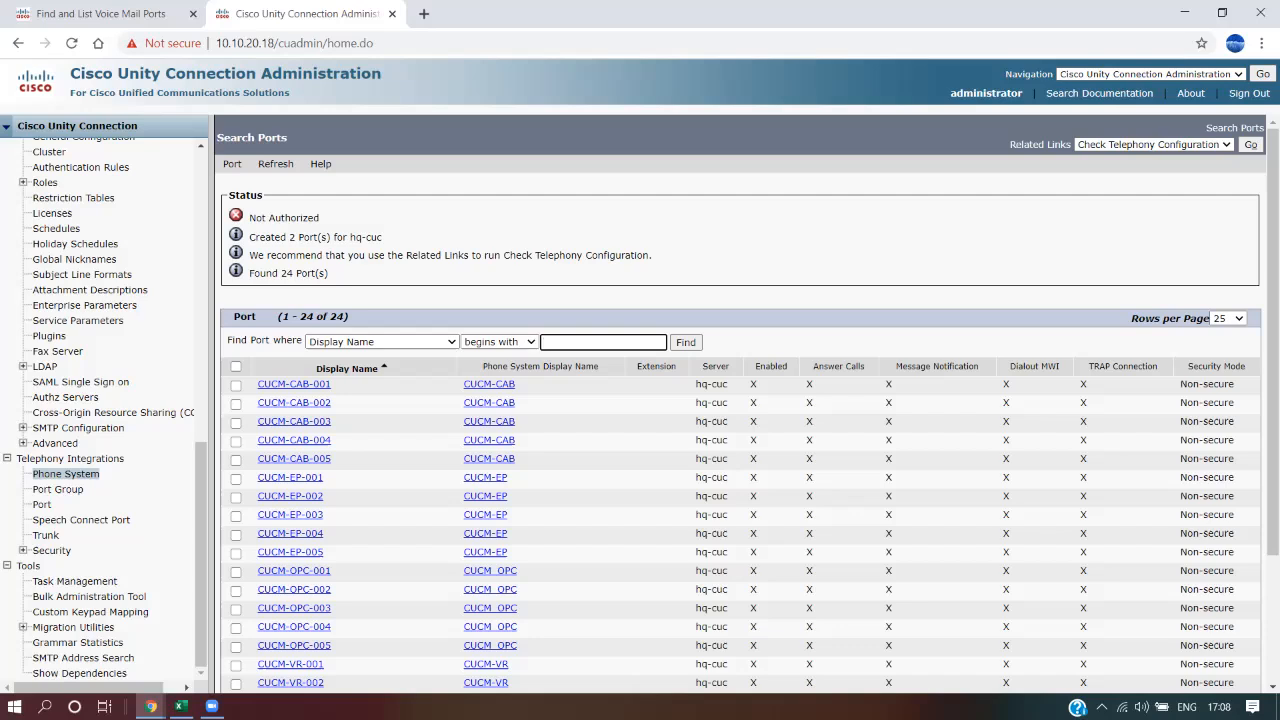
# Find VoicemailPhonesystemTest-1-001 and -002 in the Search Ports list and note the status message
pyautogui.scroll(-2, 740, 400)
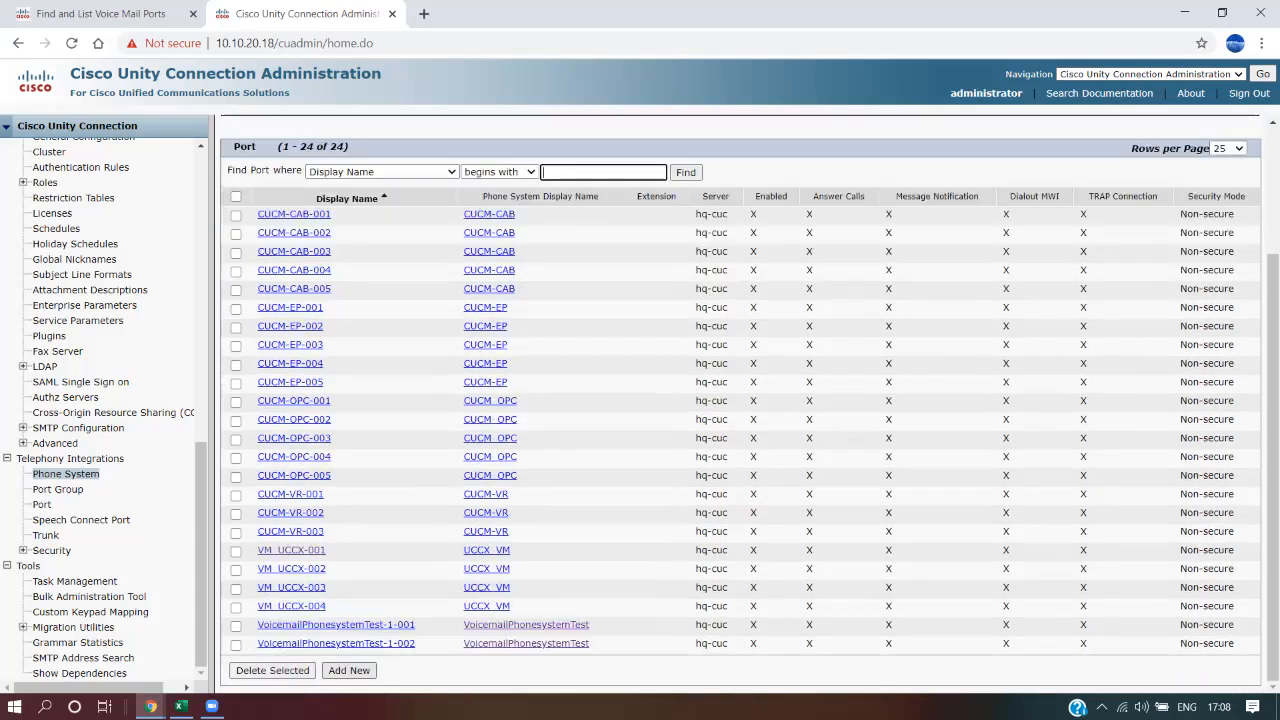
pyautogui.moveTo(250, 624); pyautogui.dragTo(595, 645)
pyautogui.scroll(2, 740, 400)
pyautogui.moveTo(249, 217); pyautogui.dragTo(264, 217)
pyautogui.scroll(-2, 740, 400)
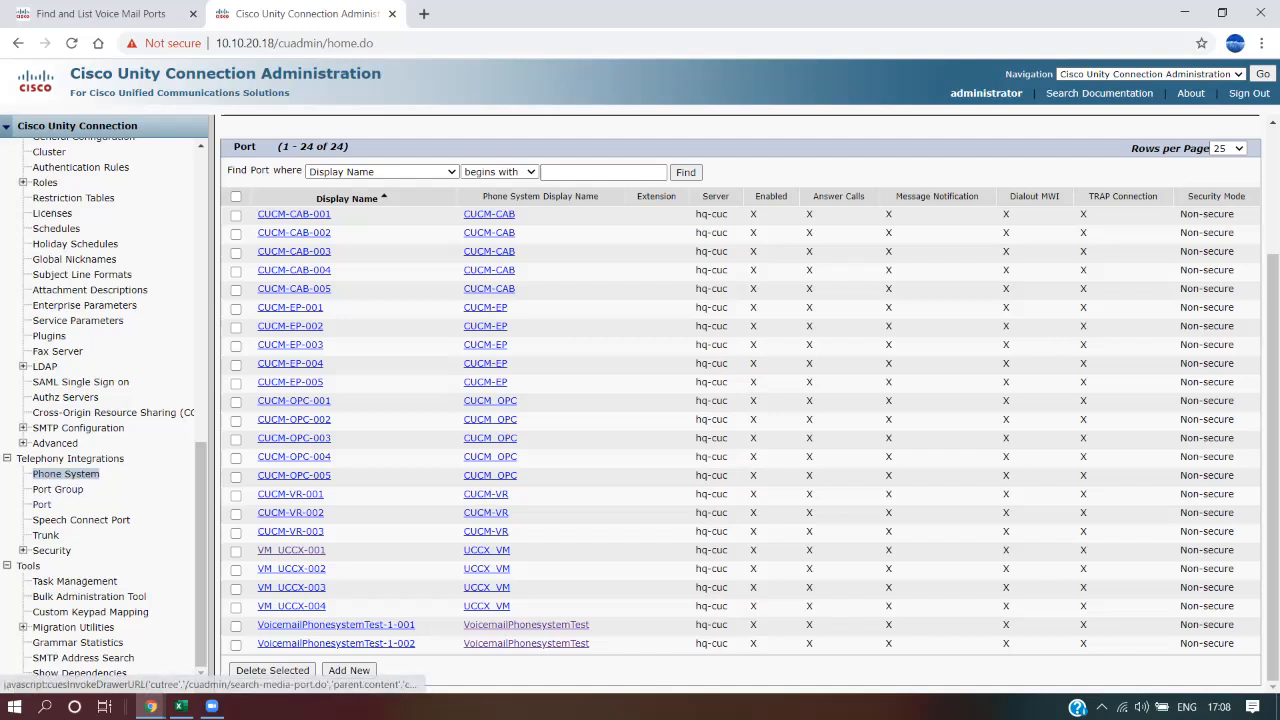
# Review the CUC steps Phone System through Port in the Excel checklist, then show Unified CM's voice mail ports
pyautogui.click(180, 706)
pyautogui.moveTo(708, 305); pyautogui.dragTo(708, 427)
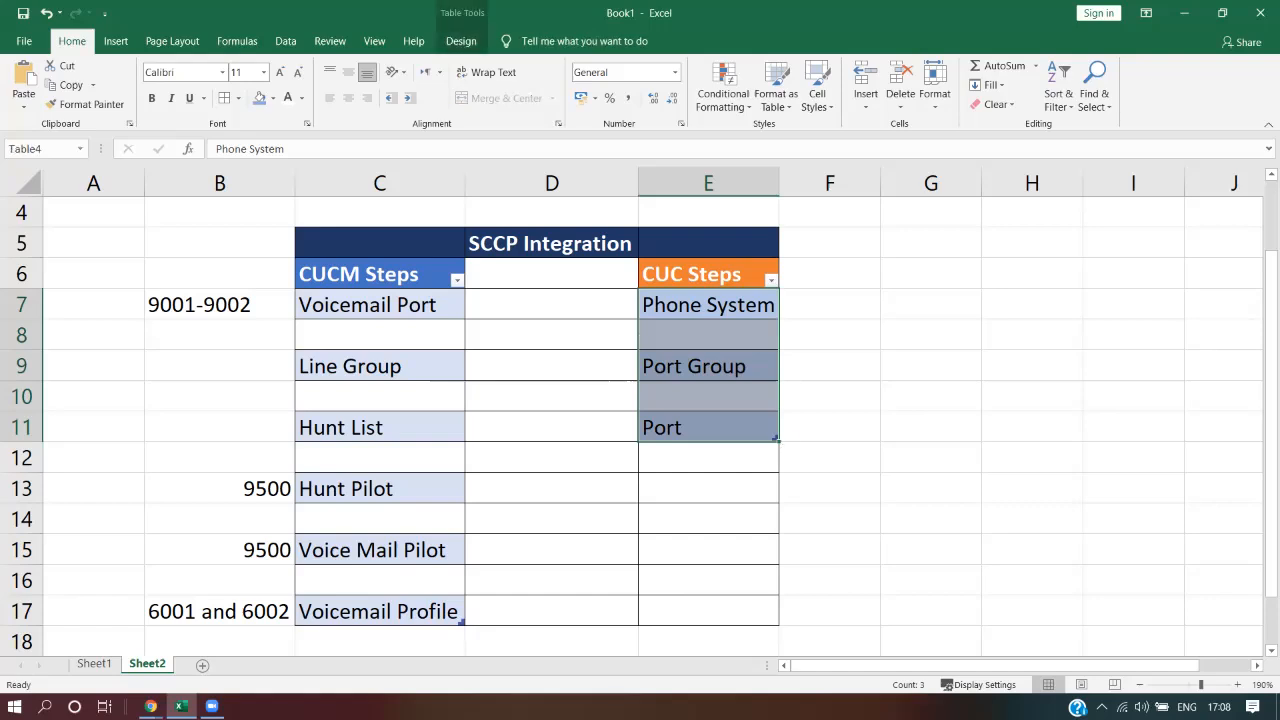
pyautogui.click(151, 707)
pyautogui.click(90, 640)
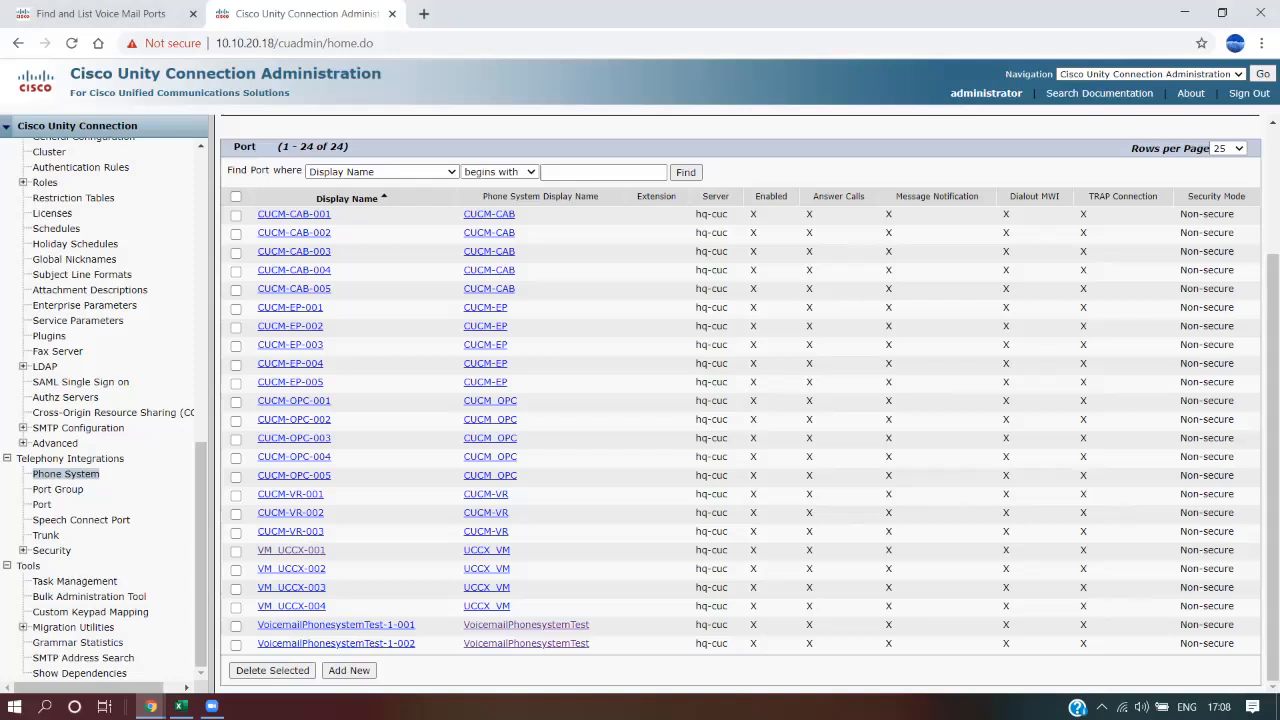
pyautogui.click(104, 14)
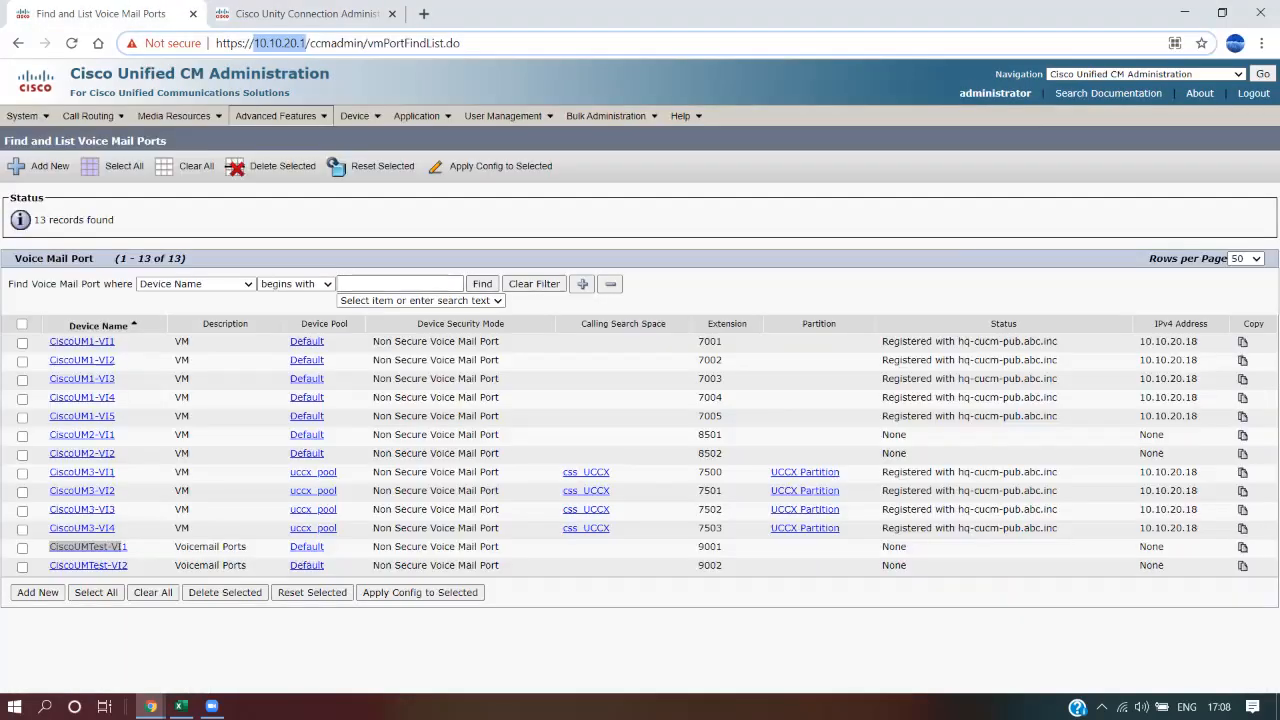
# Refresh the Cisco Voice Mail Port list and confirm CiscoUMTest-VI1 and VI2 show Registered
pyautogui.click(275, 116)
pyautogui.moveTo(330, 138)
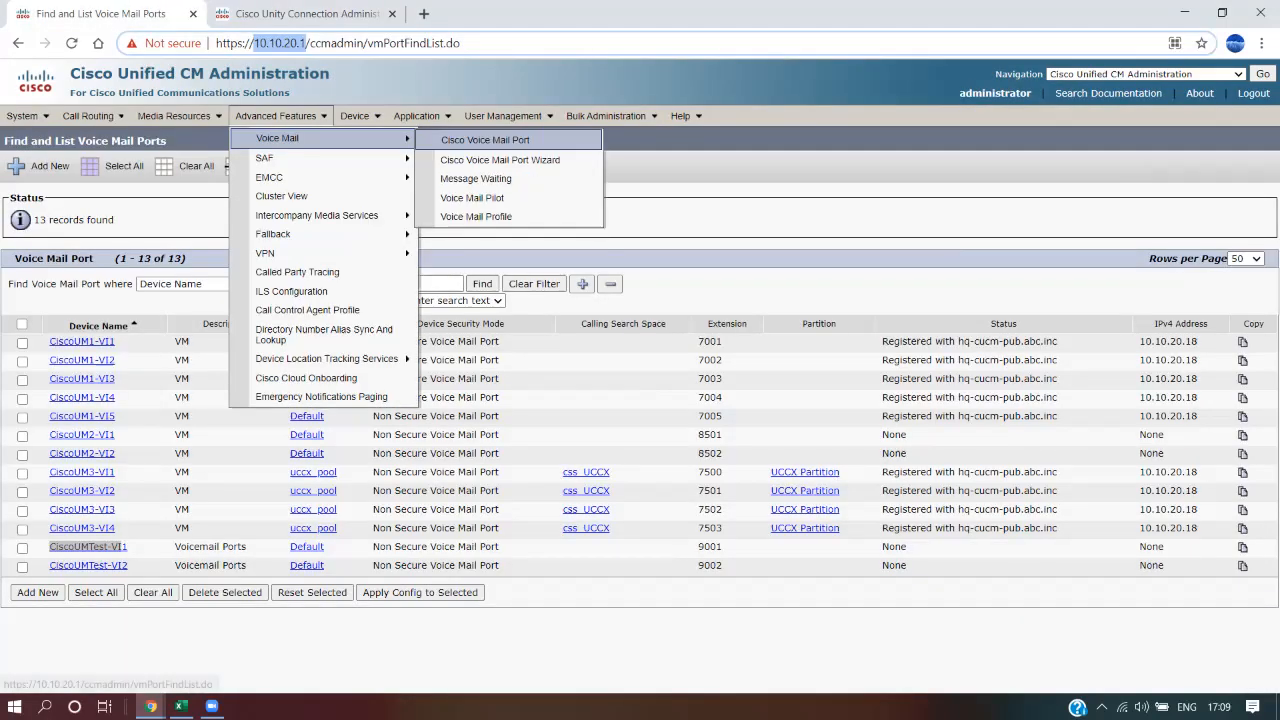
pyautogui.click(500, 160)
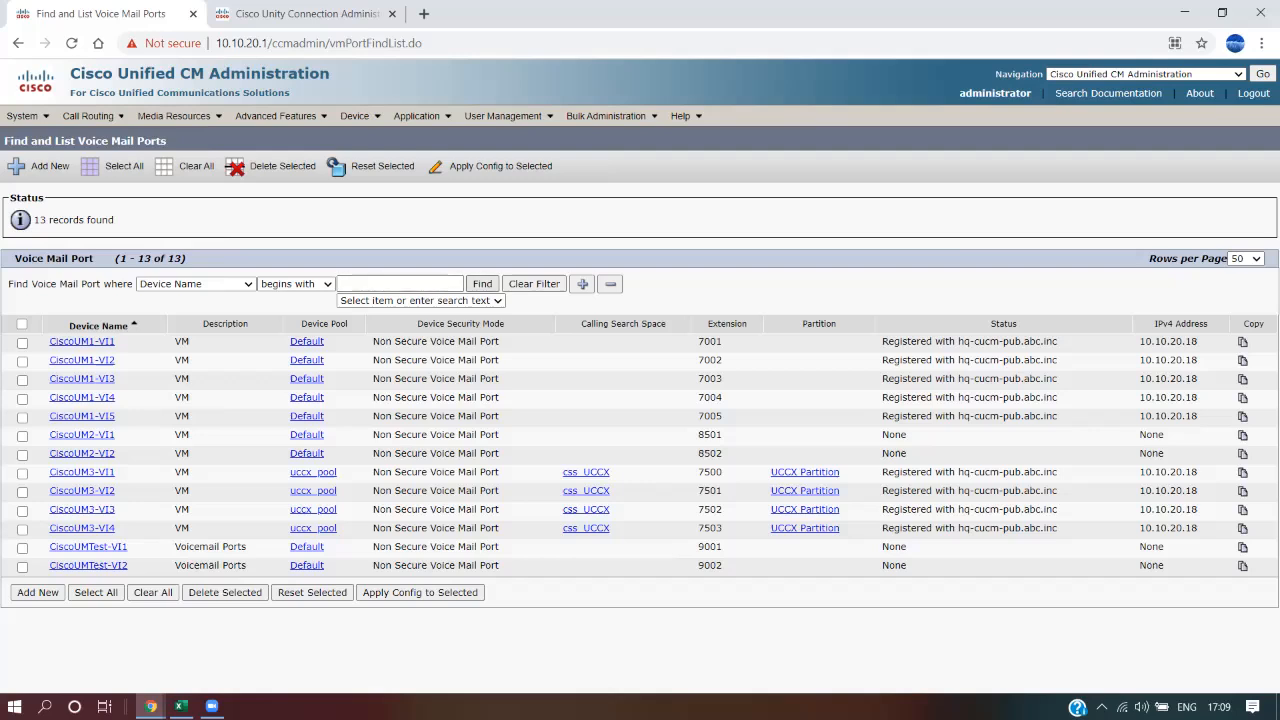
pyautogui.click(482, 284)
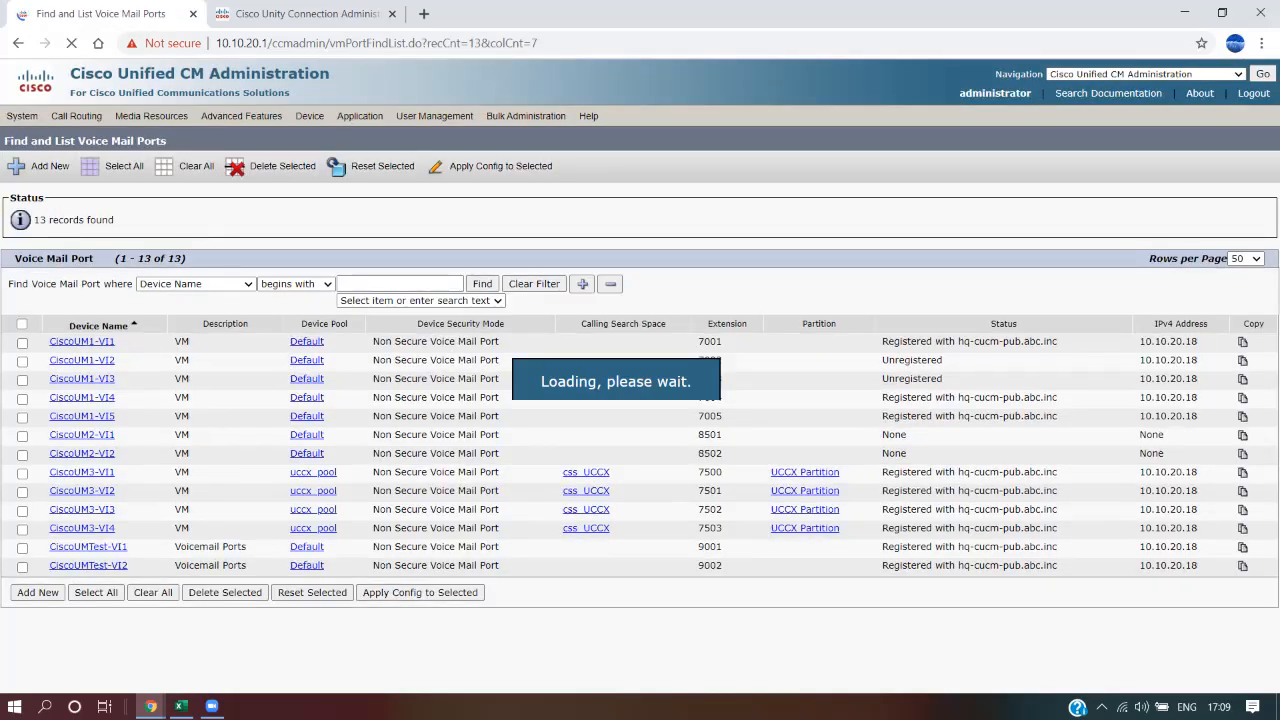
pyautogui.moveTo(1256, 568); pyautogui.dragTo(48, 548)
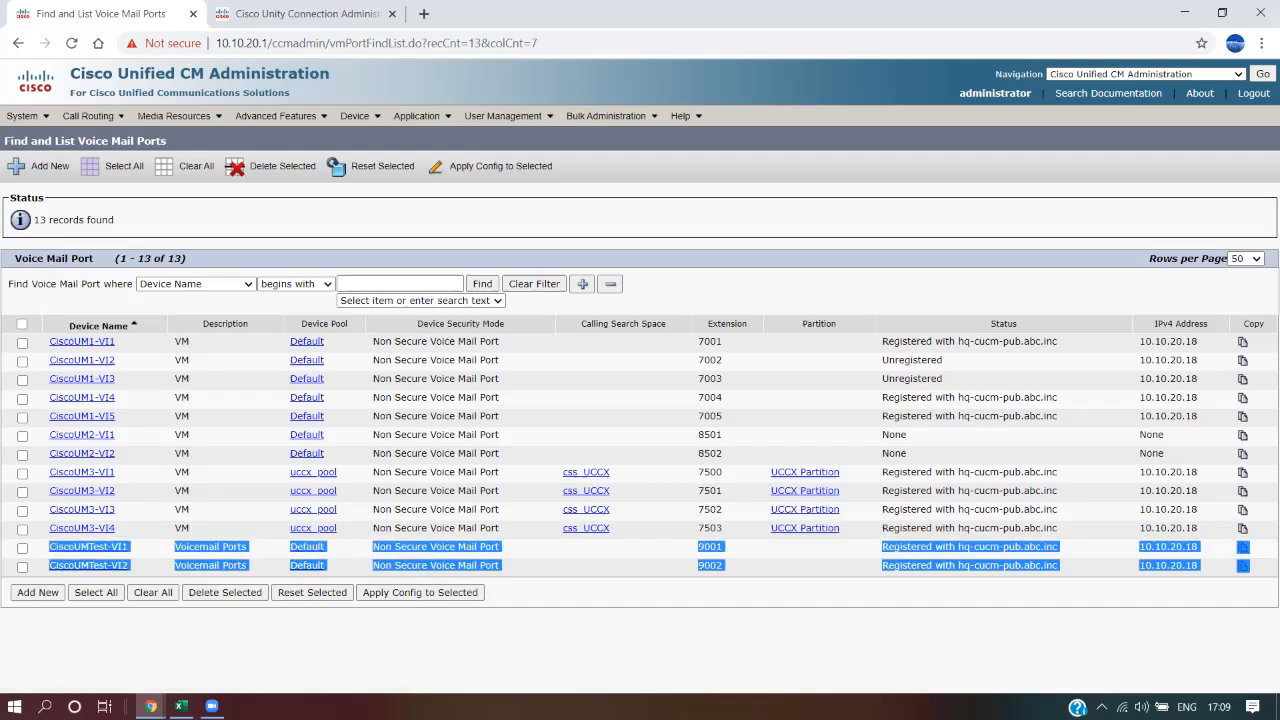
pyautogui.click(600, 644)
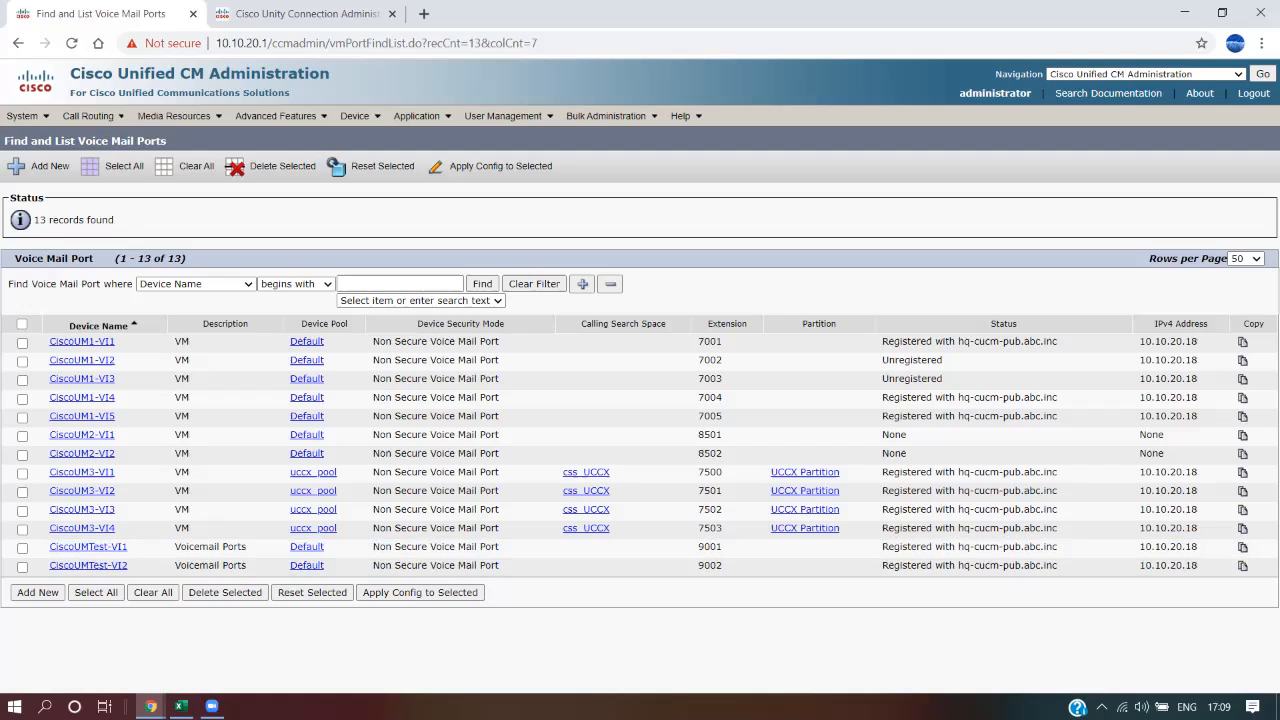
pyautogui.moveTo(1200, 547); pyautogui.dragTo(1138, 547)
pyautogui.moveTo(1198, 566); pyautogui.dragTo(51, 549)
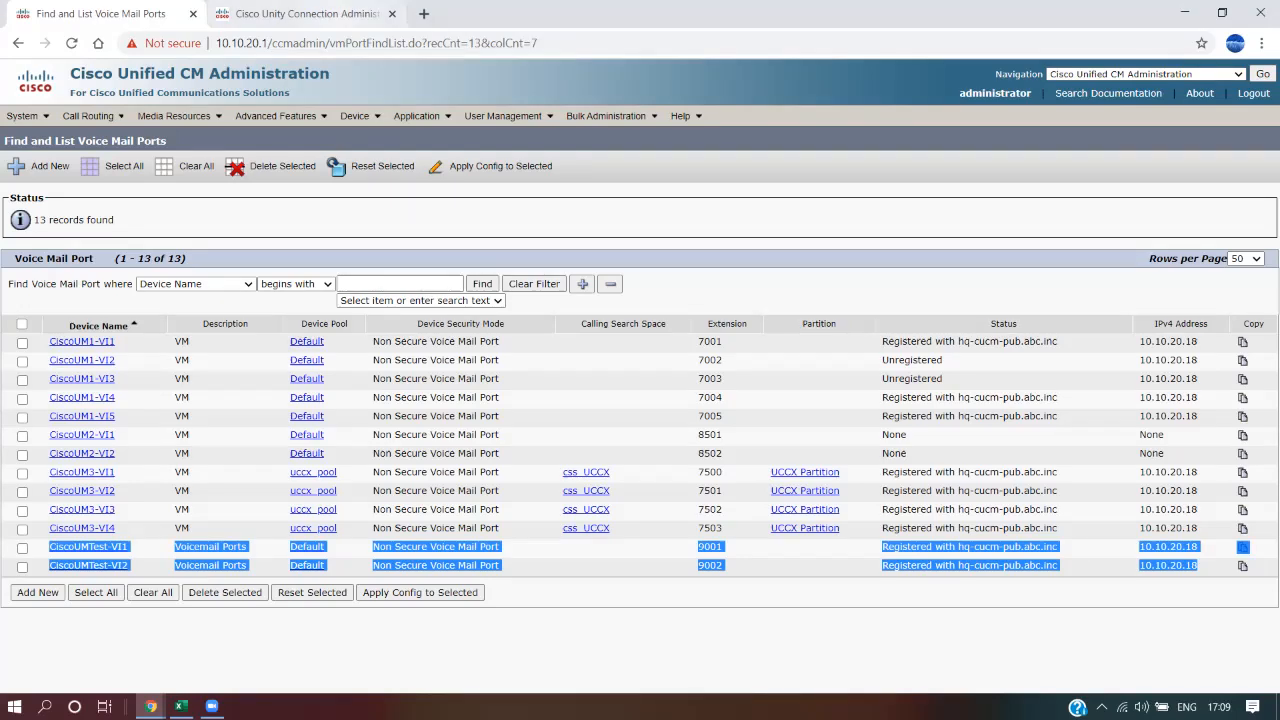
# Match the ports' registered IP with the Unity Connection server address 10.10.20.18
pyautogui.click(335, 14)
pyautogui.doubleClick(268, 43)
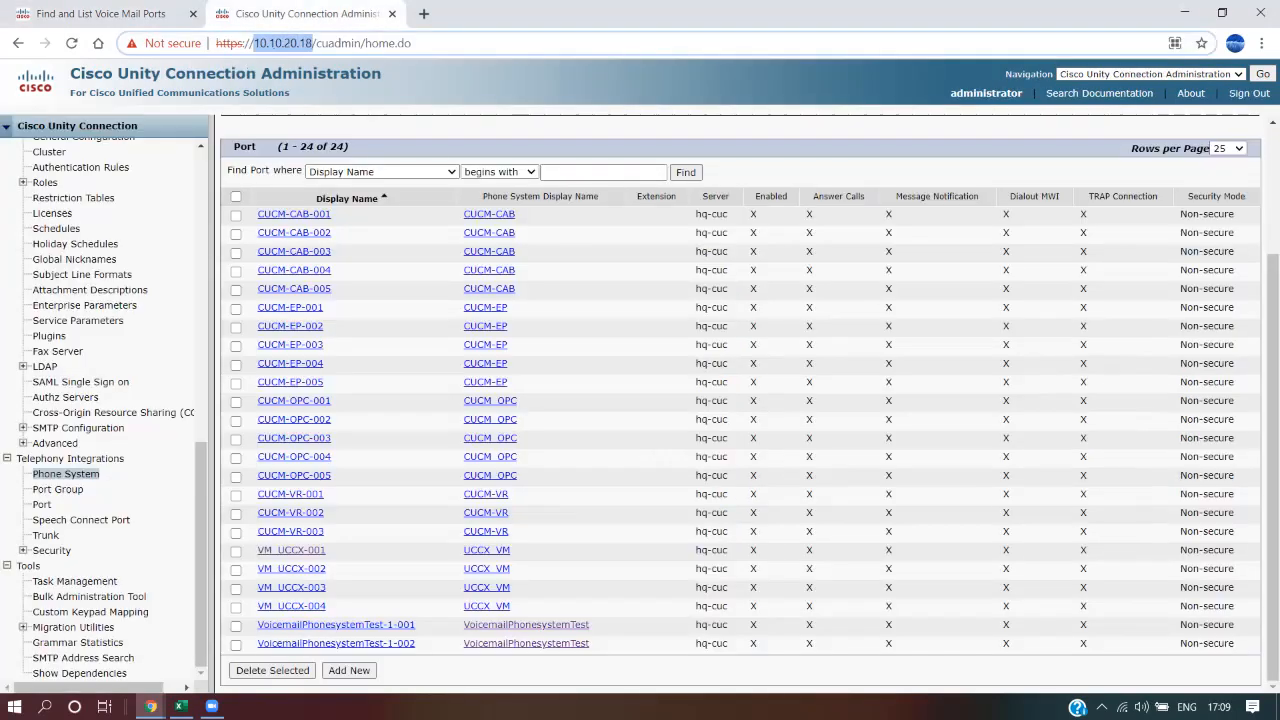
pyautogui.click(100, 14)
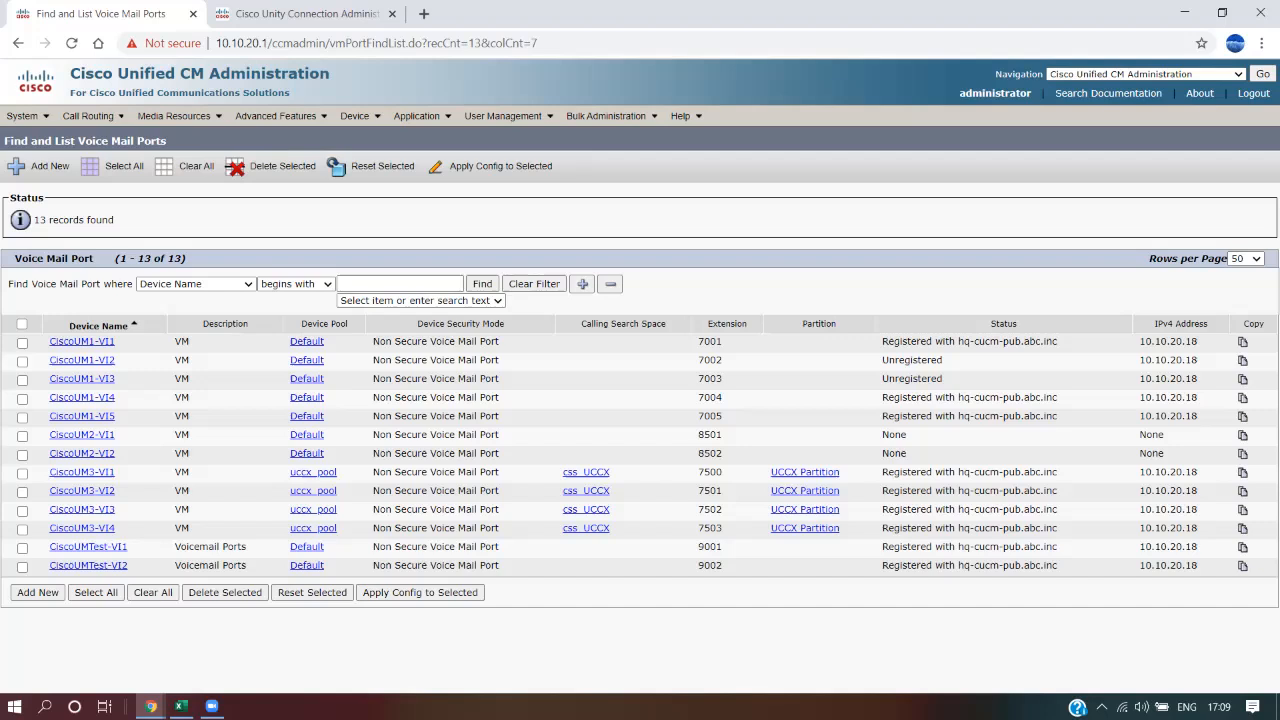
pyautogui.moveTo(49, 546); pyautogui.dragTo(127, 565)
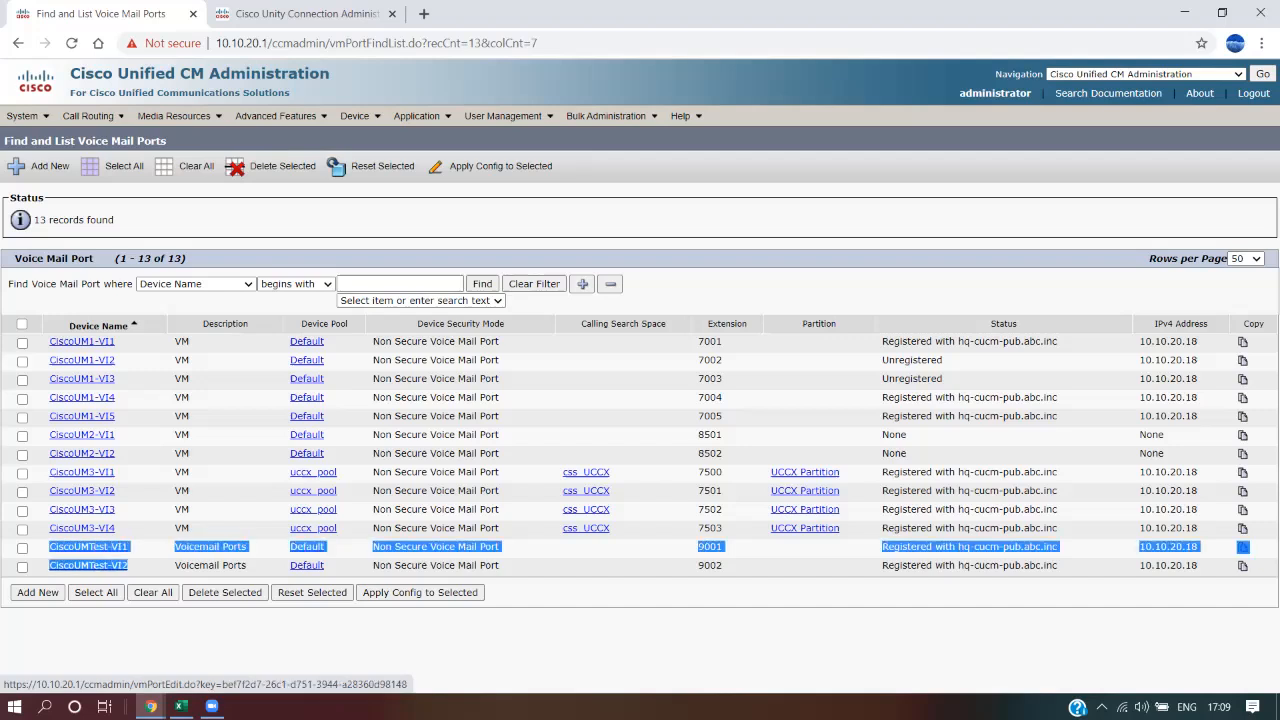
pyautogui.click(170, 632)
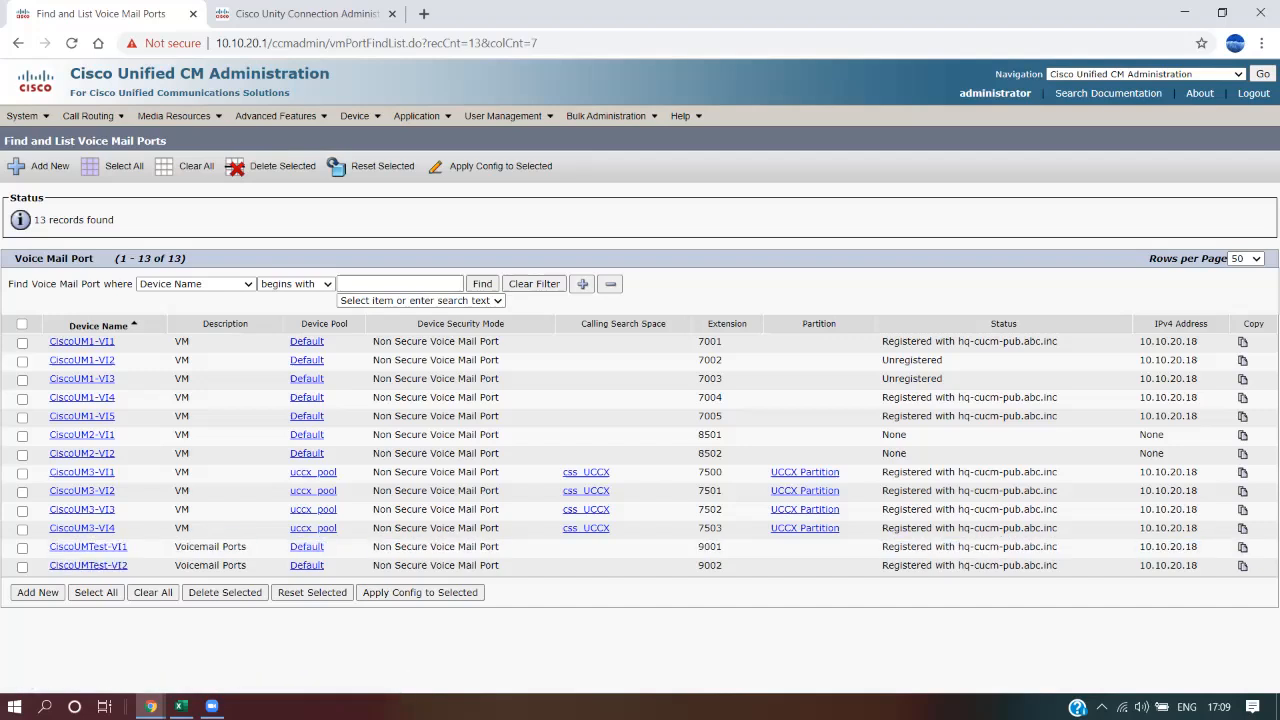
pyautogui.click(306, 14)
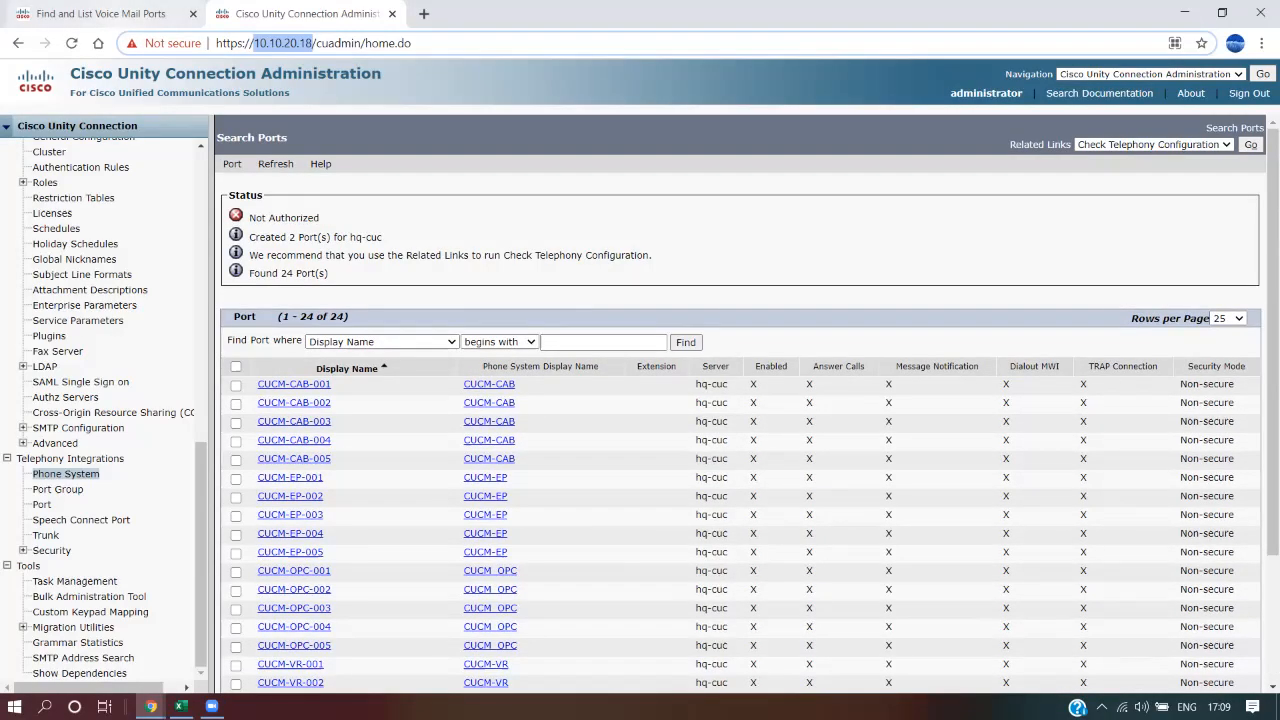
pyautogui.click(100, 14)
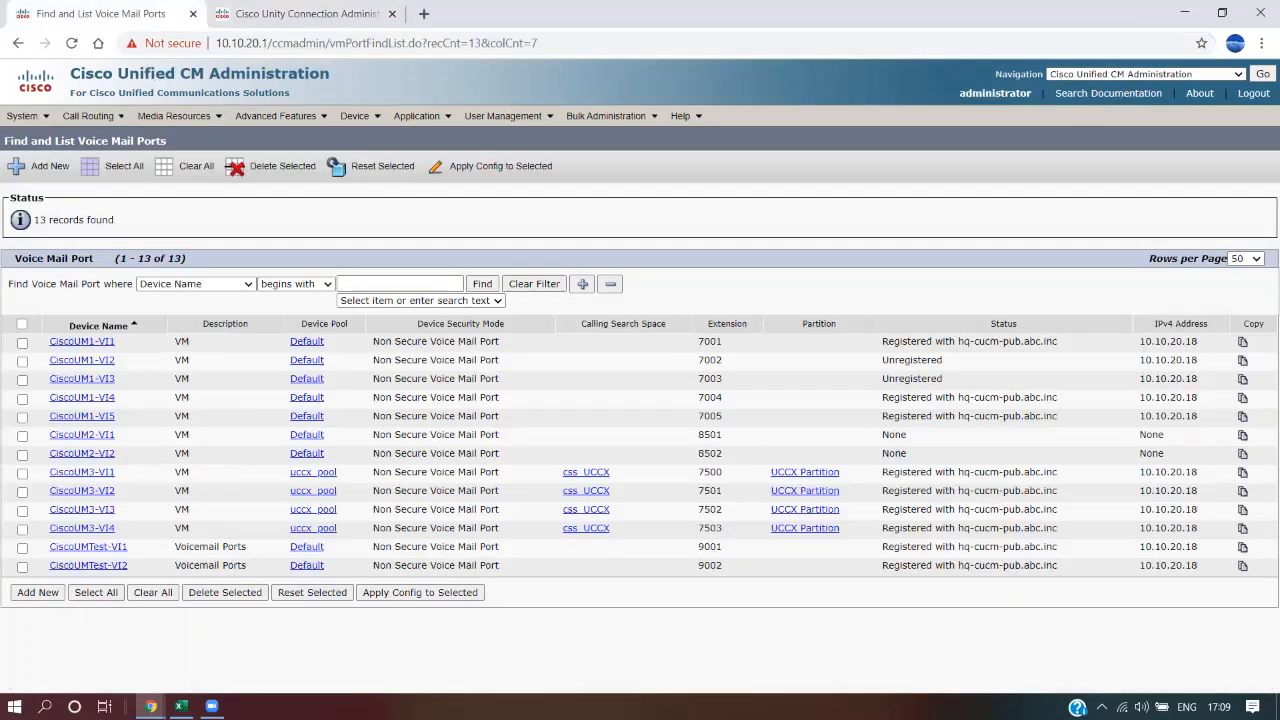
# Select the CUCM steps C7 to C17 in the Excel SCCP checklist
pyautogui.click(181, 706)
pyautogui.click(380, 366)
pyautogui.moveTo(380, 305); pyautogui.dragTo(380, 611)
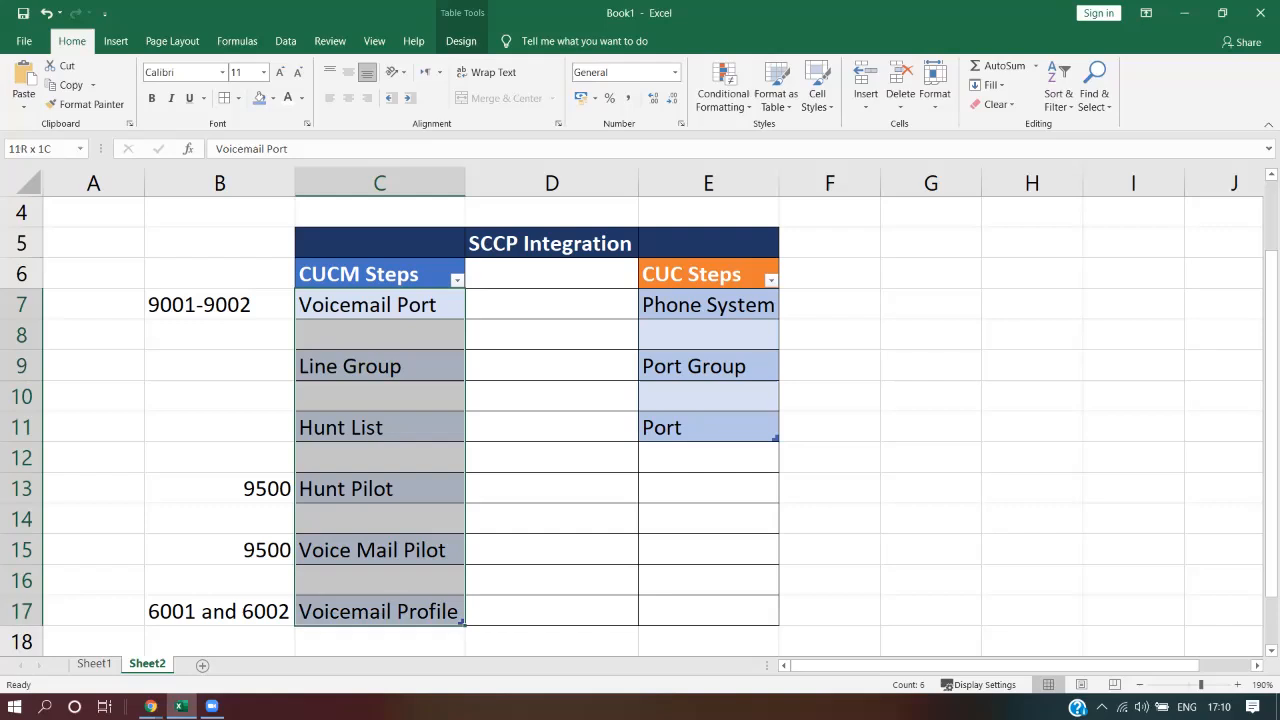
# Add 'MWI Extension' with '9508 / 9509' below Port in E13:F13 and autofit column E
pyautogui.scroll(-1, 380, 600)
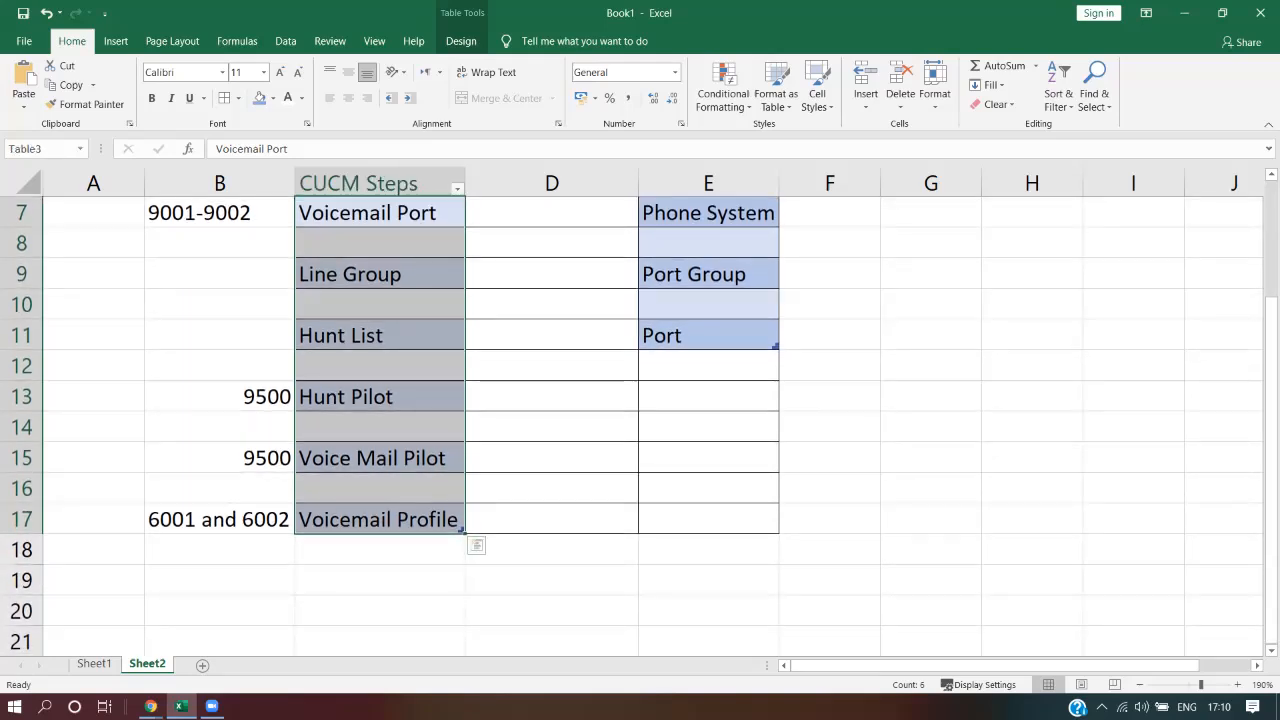
pyautogui.click(380, 550)
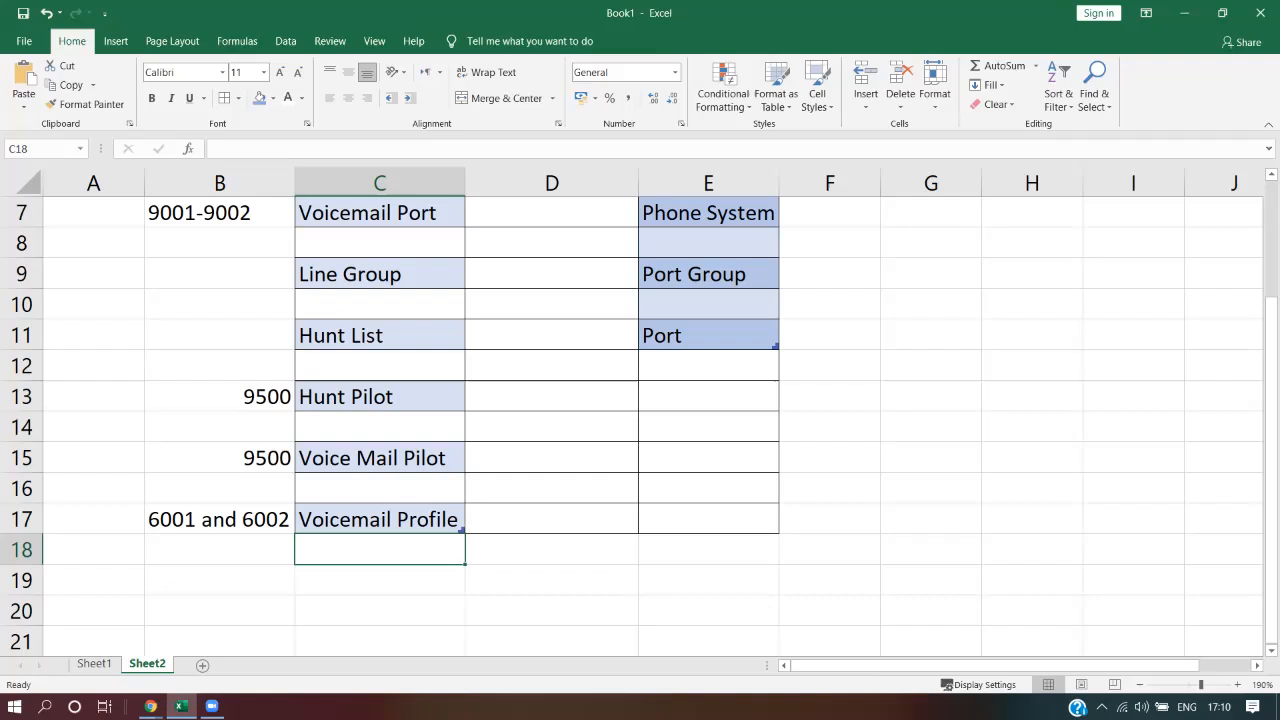
pyautogui.scroll(2, 708, 580)
pyautogui.click(708, 580)
pyautogui.write('MWI ')
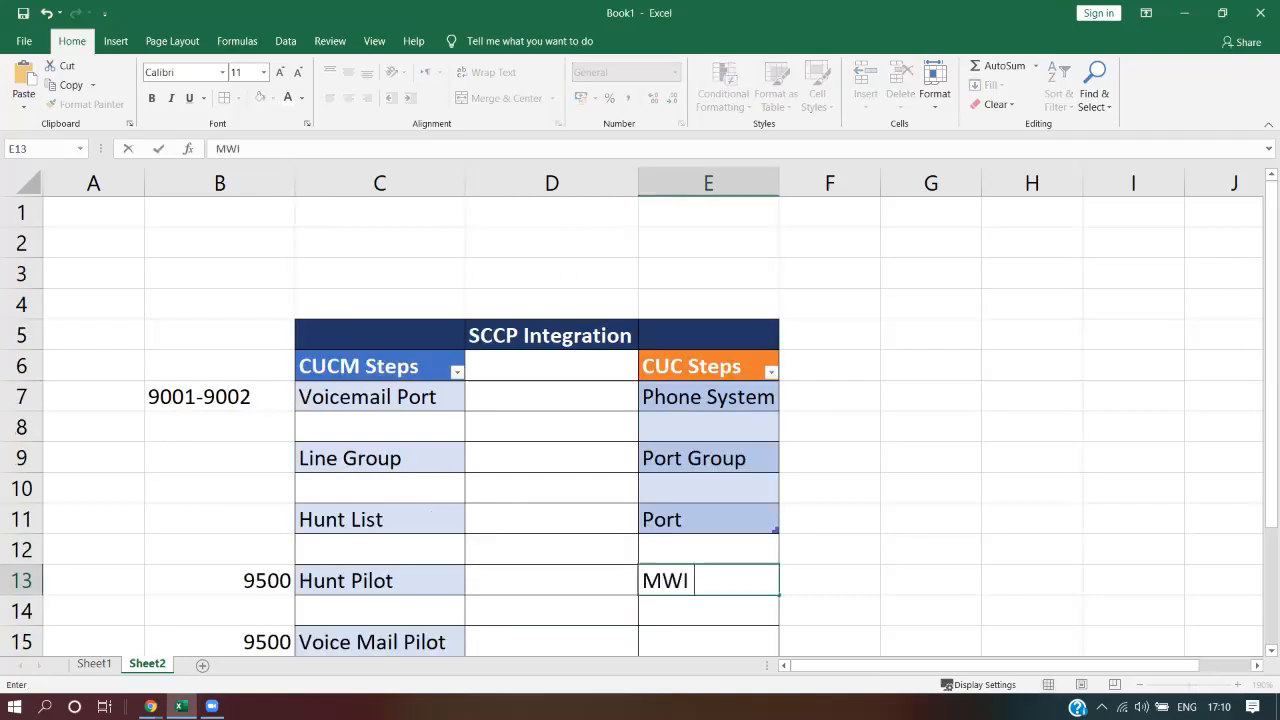
pyautogui.write('Extension')
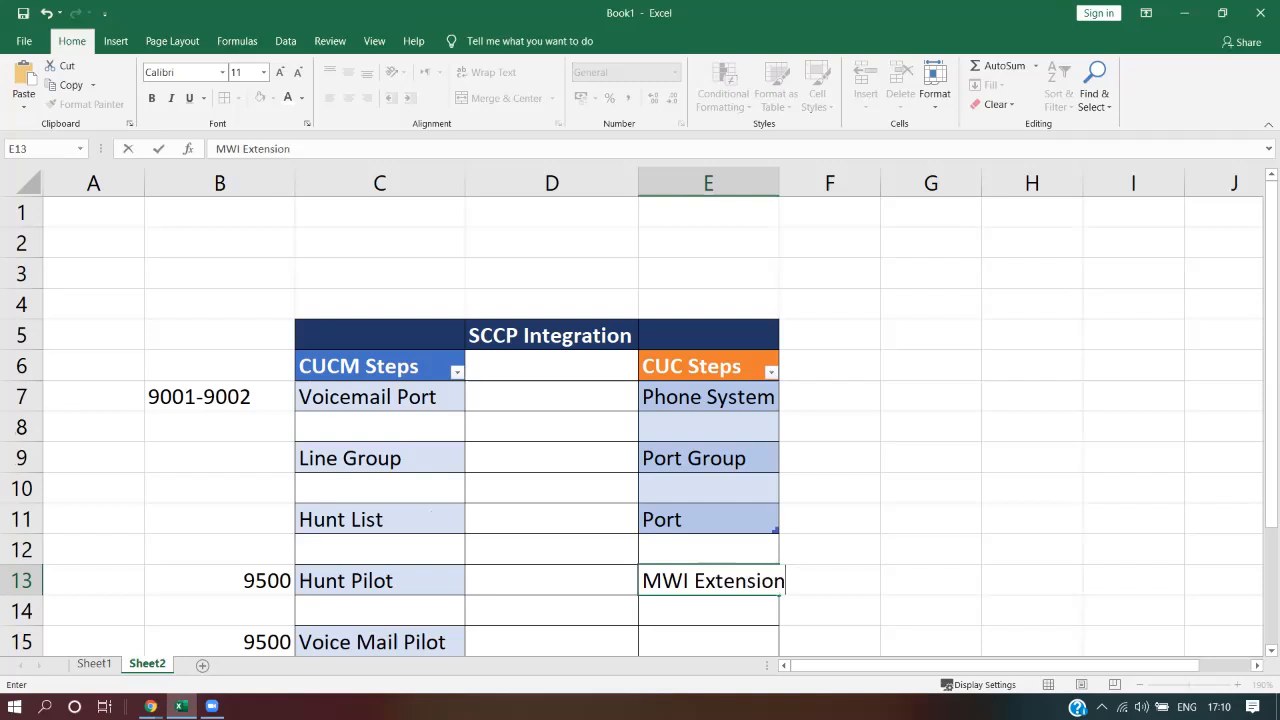
pyautogui.press('Tab')
pyautogui.write('95')
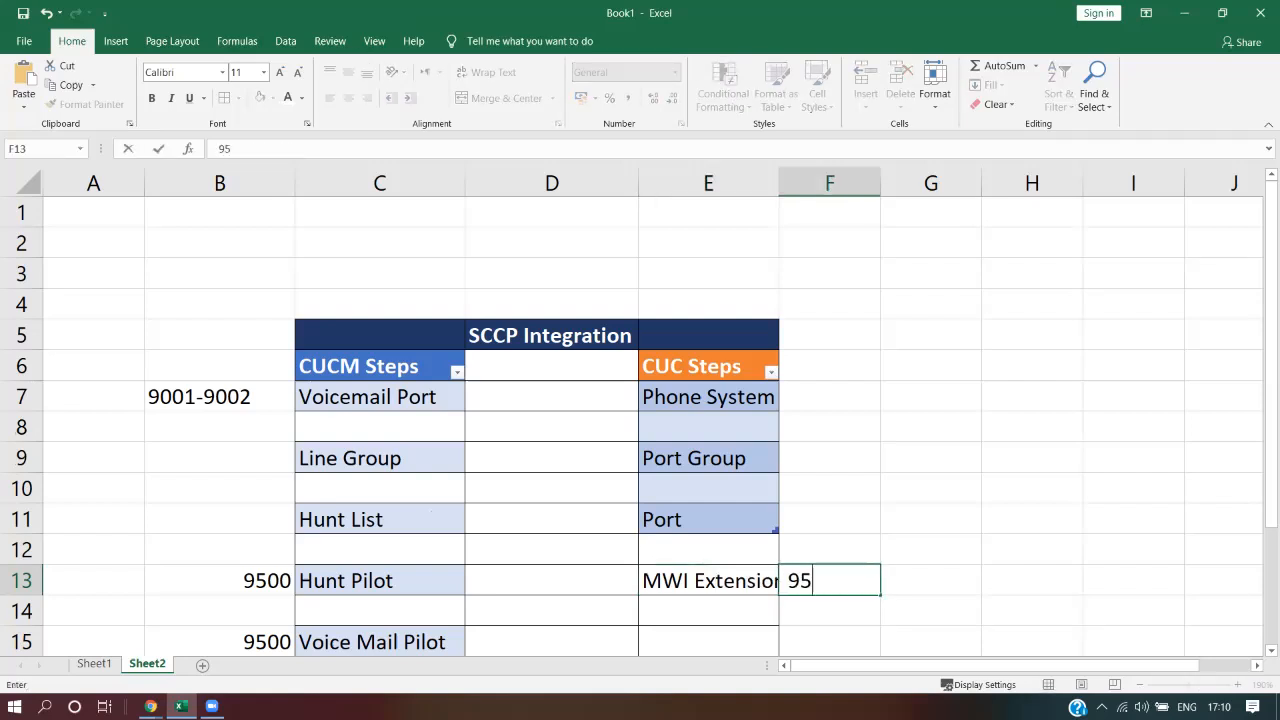
pyautogui.write('08 / 9509')
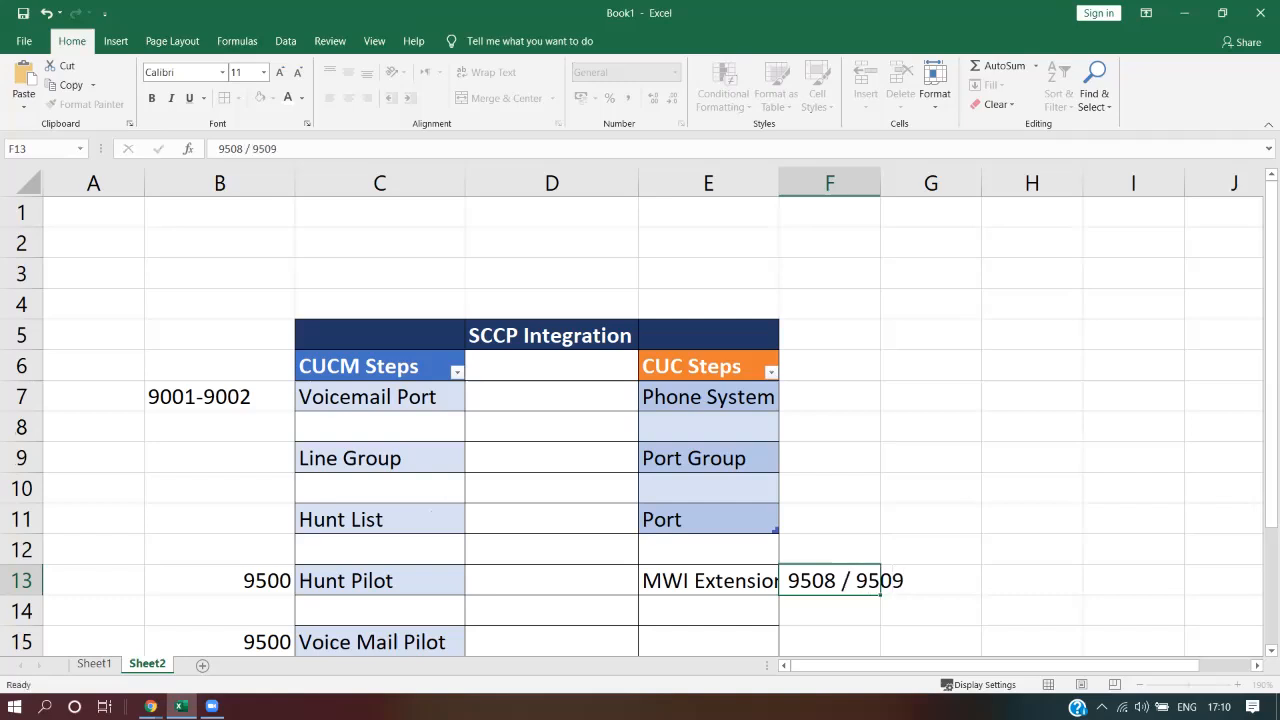
pyautogui.press('Return')
pyautogui.press('Up')
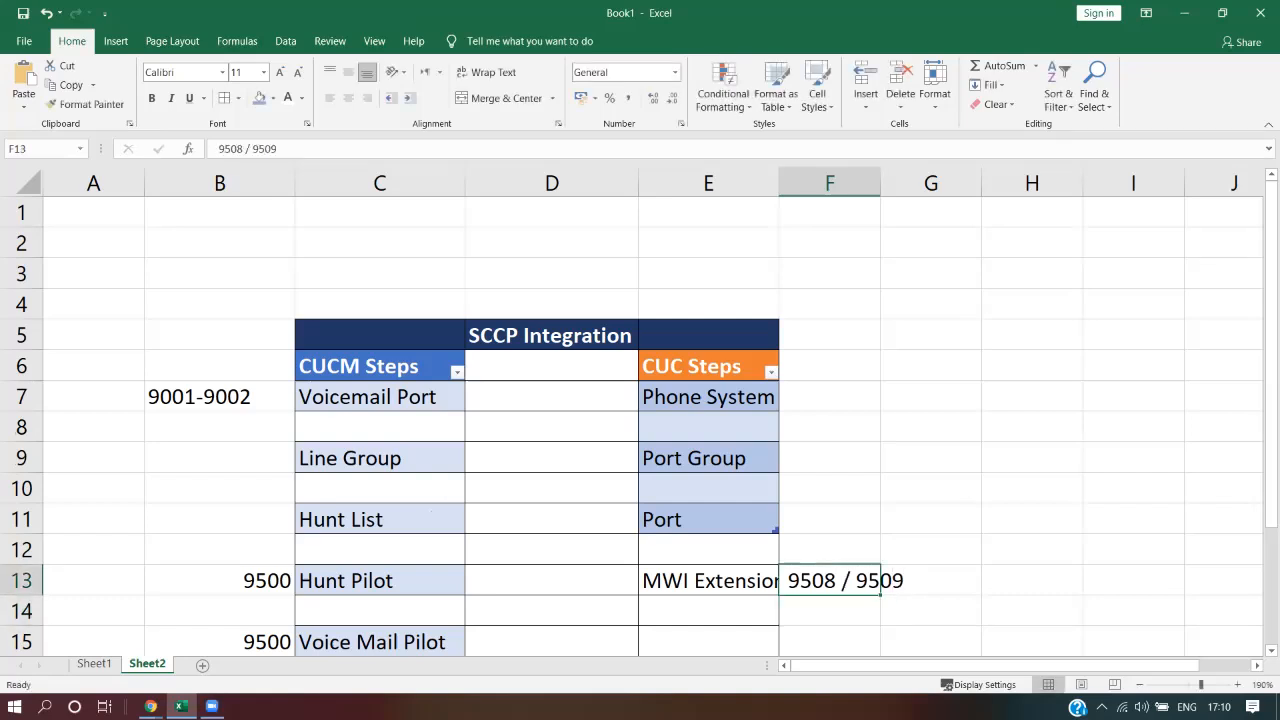
pyautogui.doubleClick(779, 183)
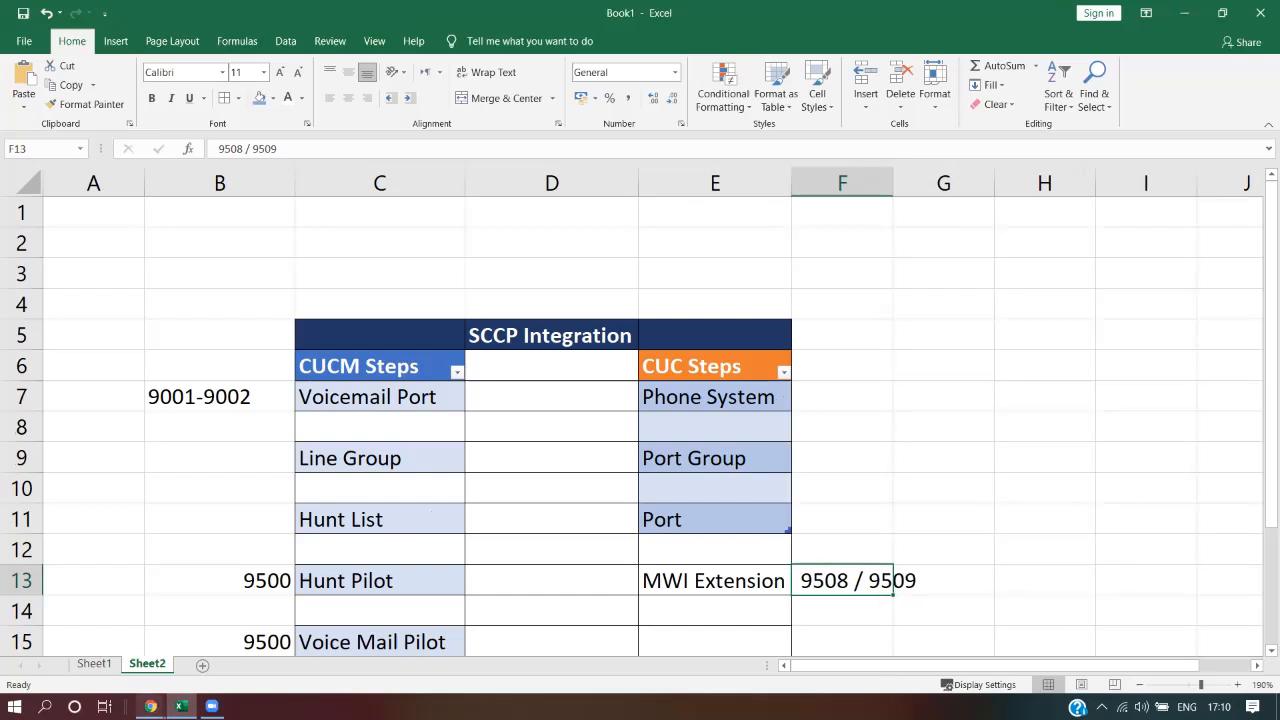
pyautogui.click(150, 706)
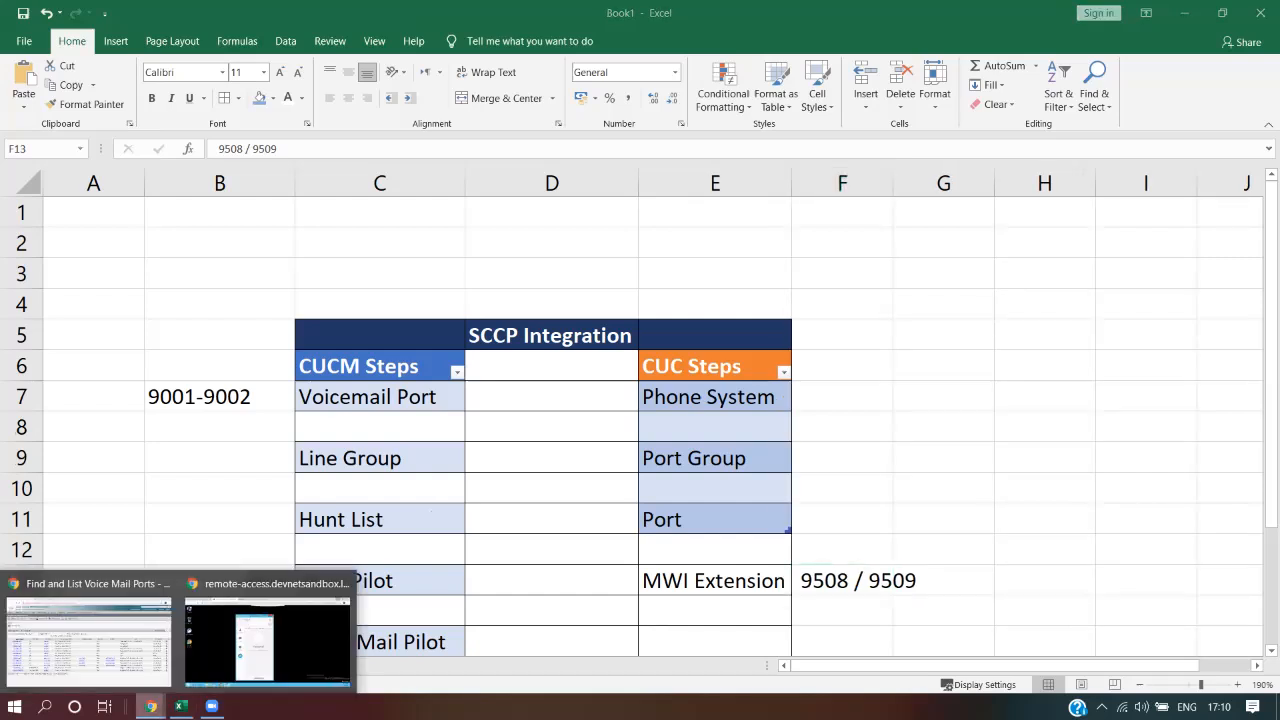
# Place and end a voicemail test call from the first user's Jabber client
pyautogui.click(267, 640)
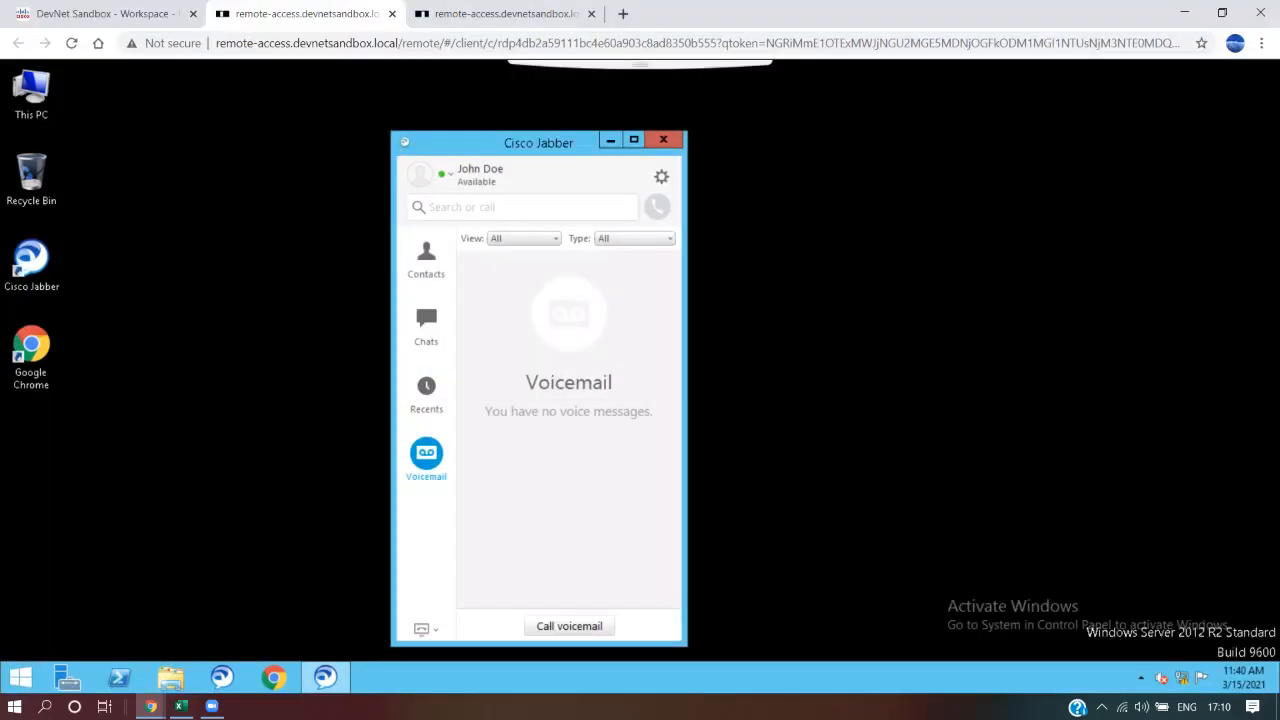
pyautogui.click(503, 14)
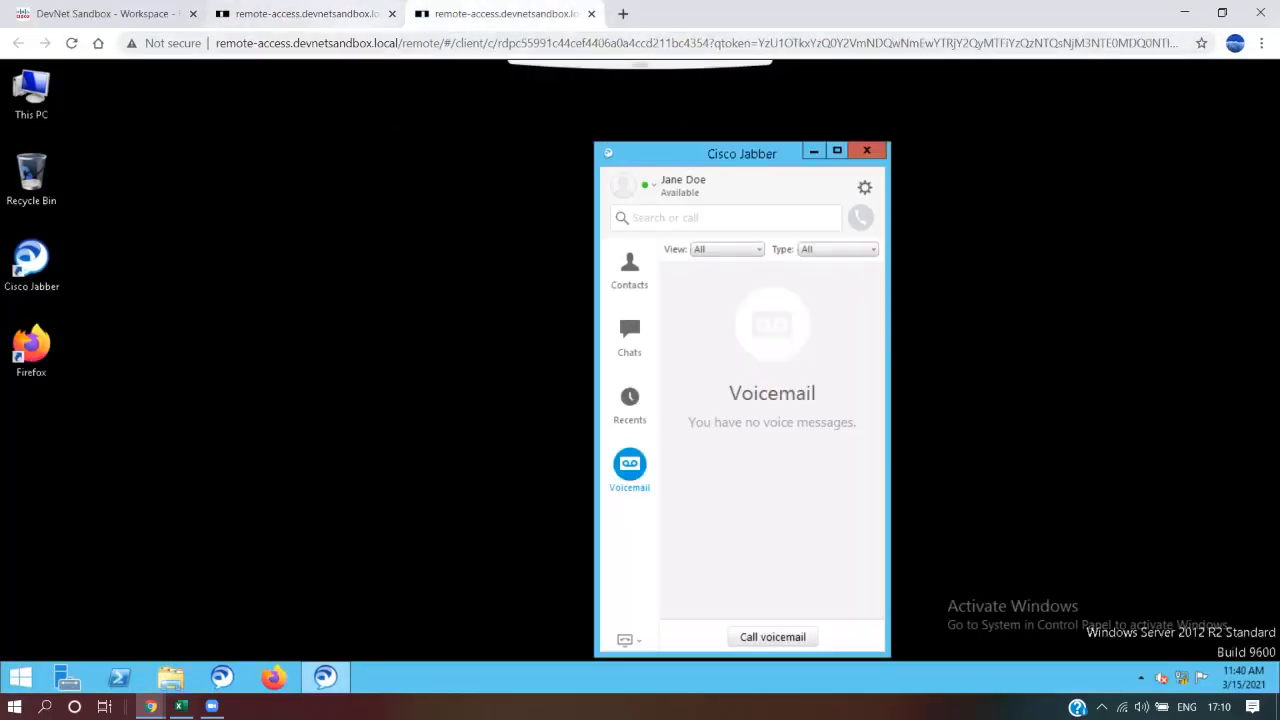
pyautogui.click(300, 14)
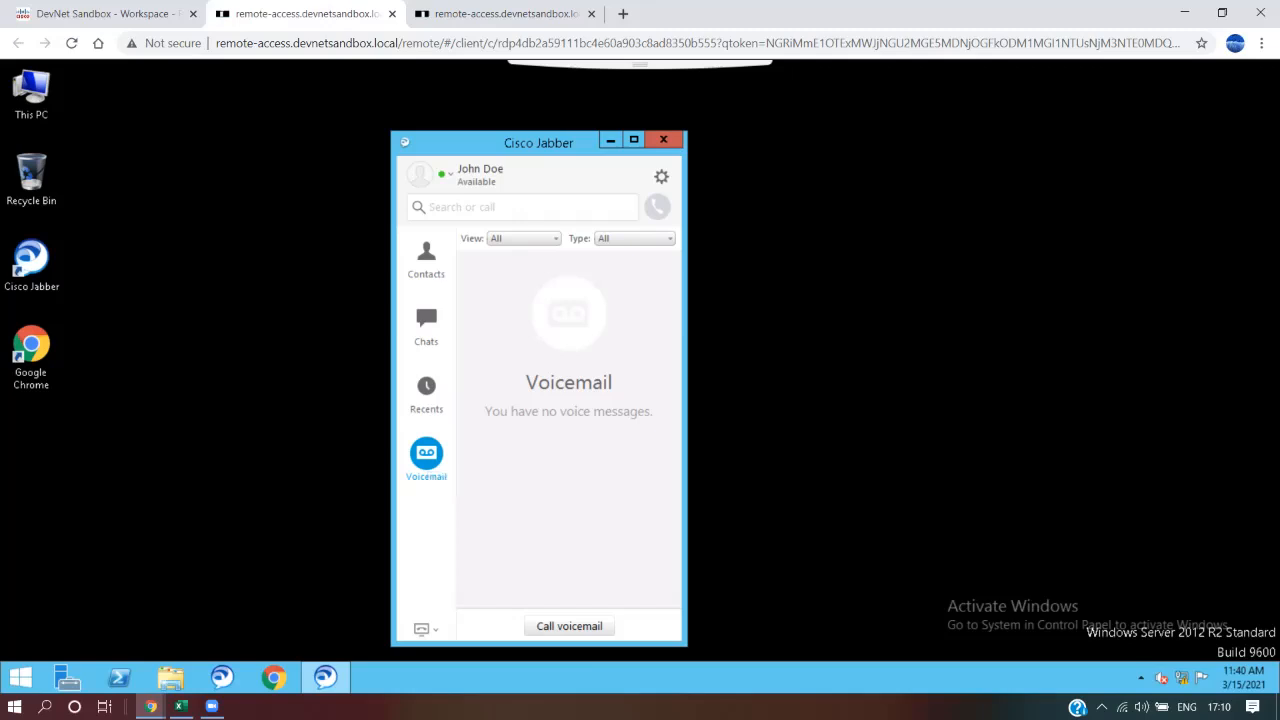
pyautogui.click(569, 626)
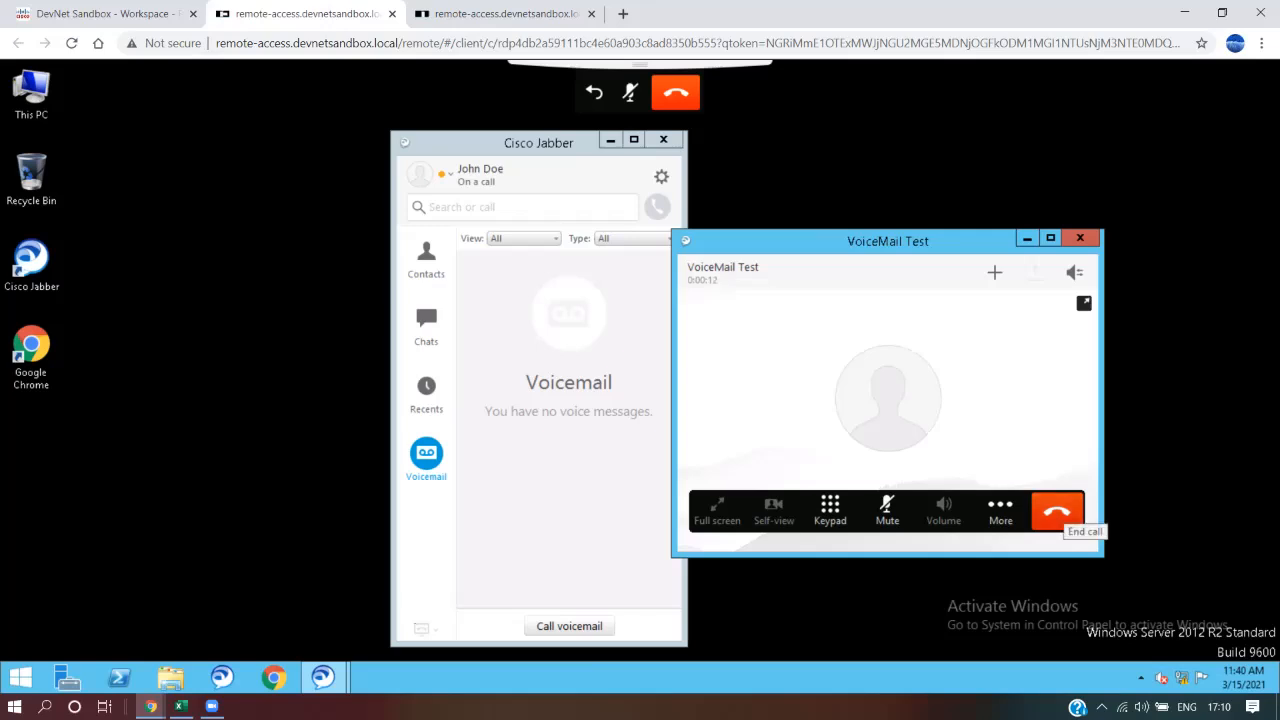
pyautogui.click(1057, 511)
# Place and end a voicemail test call from the second user's Jabber client, then minimize the browser
pyautogui.click(505, 13)
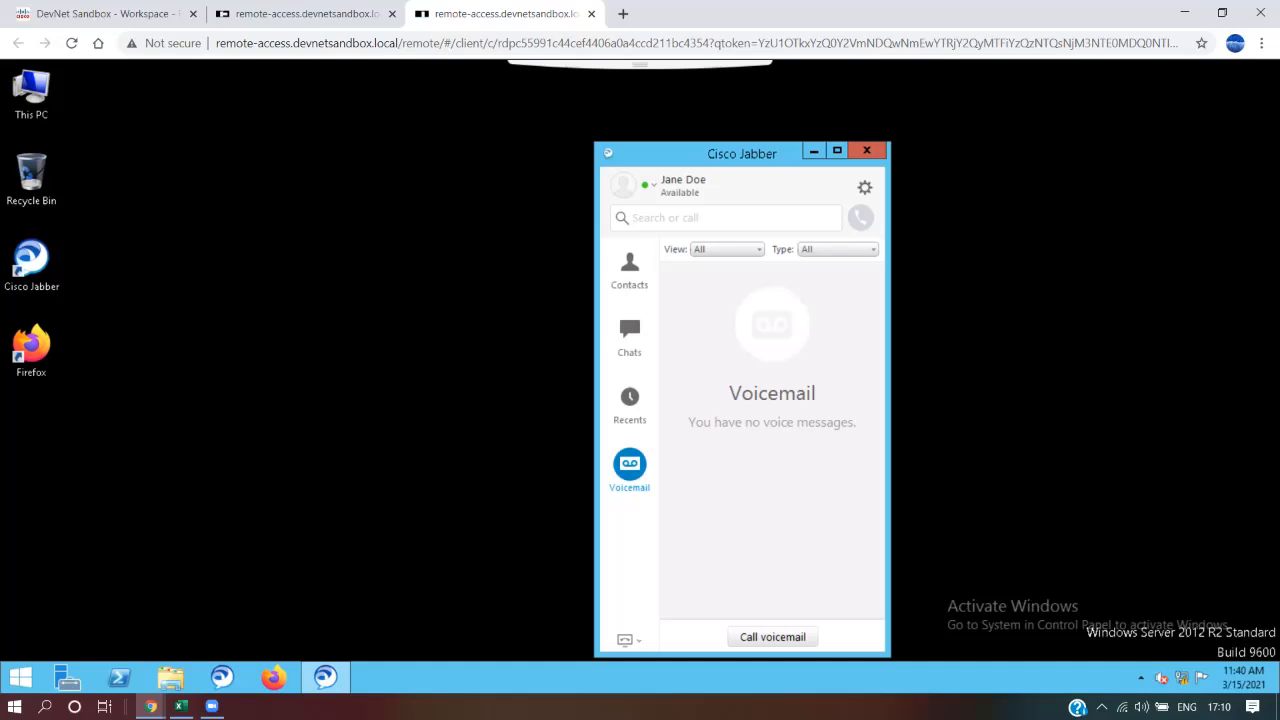
pyautogui.click(772, 637)
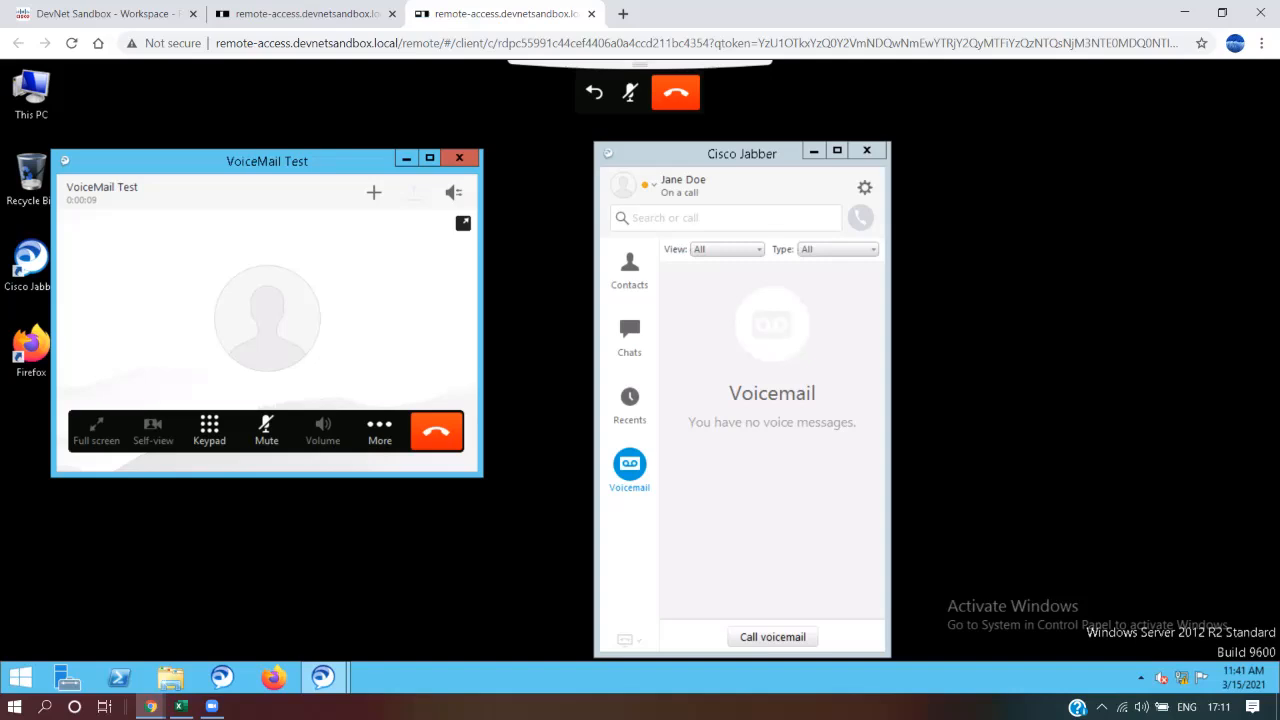
pyautogui.click(436, 430)
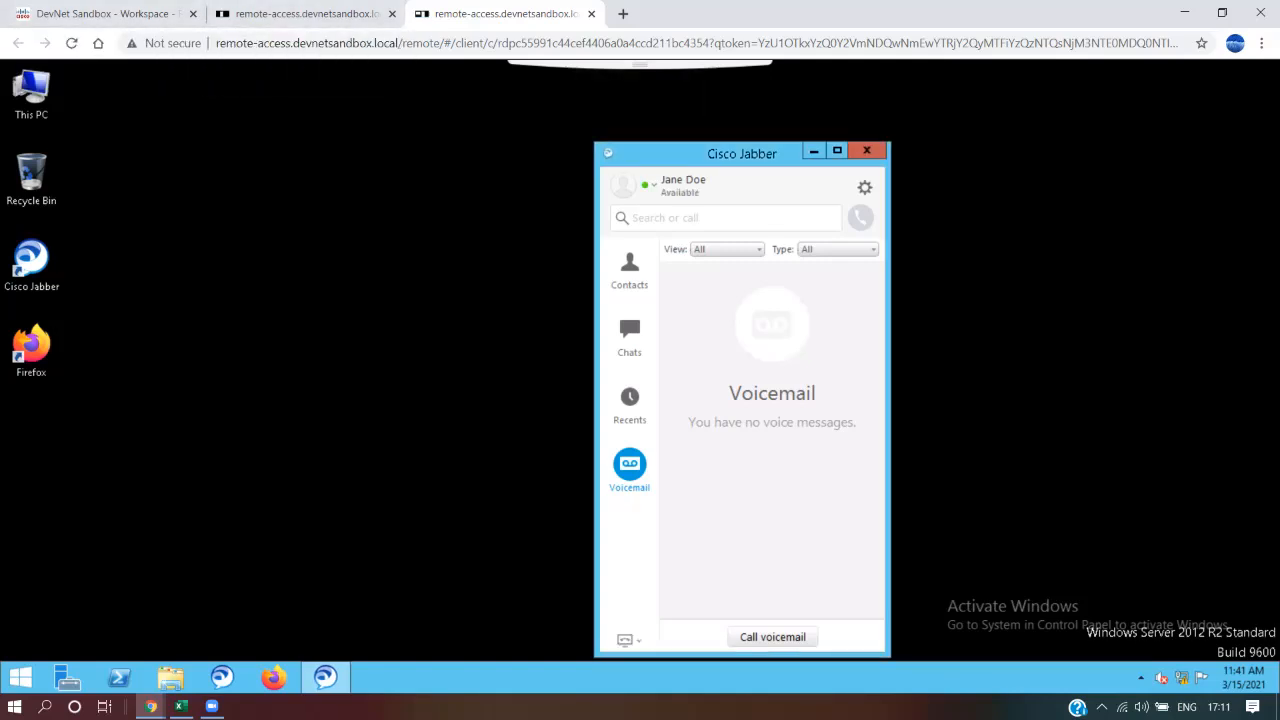
pyautogui.click(1185, 13)
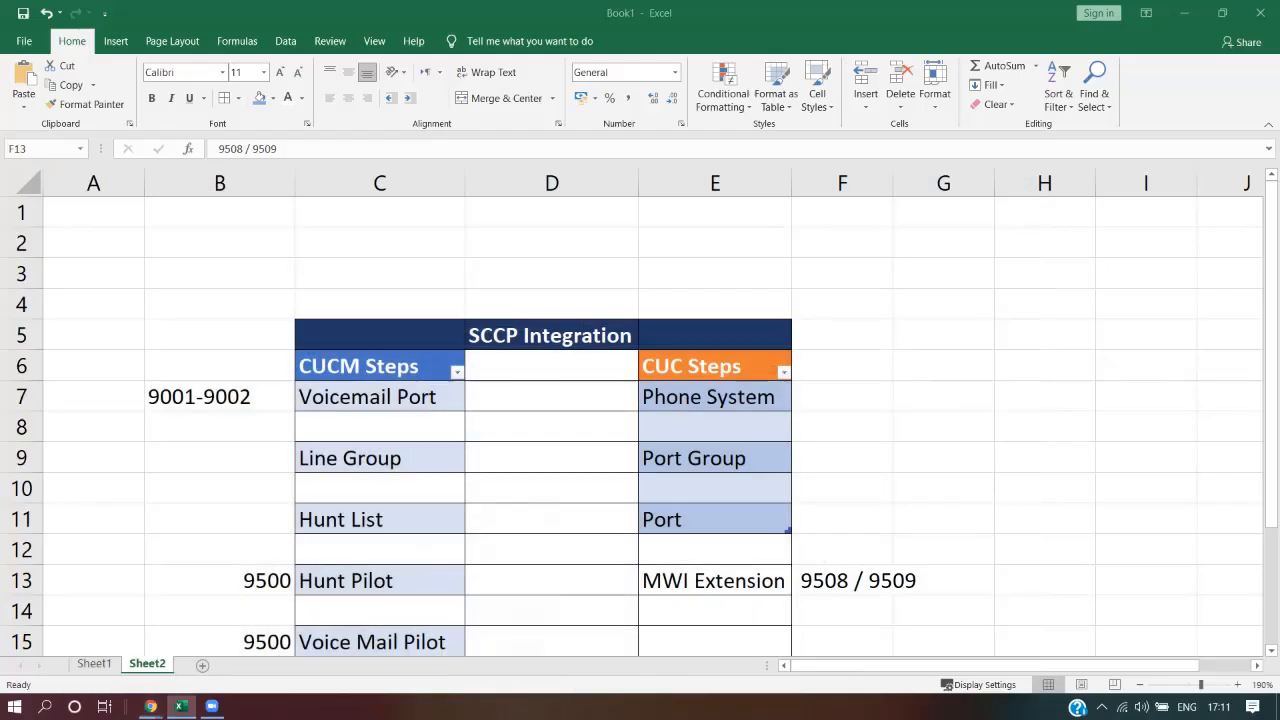
# Walk through Sheet2's SCCP Integration table: CUCM and CUC steps, column B numbers, and 9508 / 9509
pyautogui.click(551, 458)
pyautogui.click(379, 366)
pyautogui.click(714, 366)
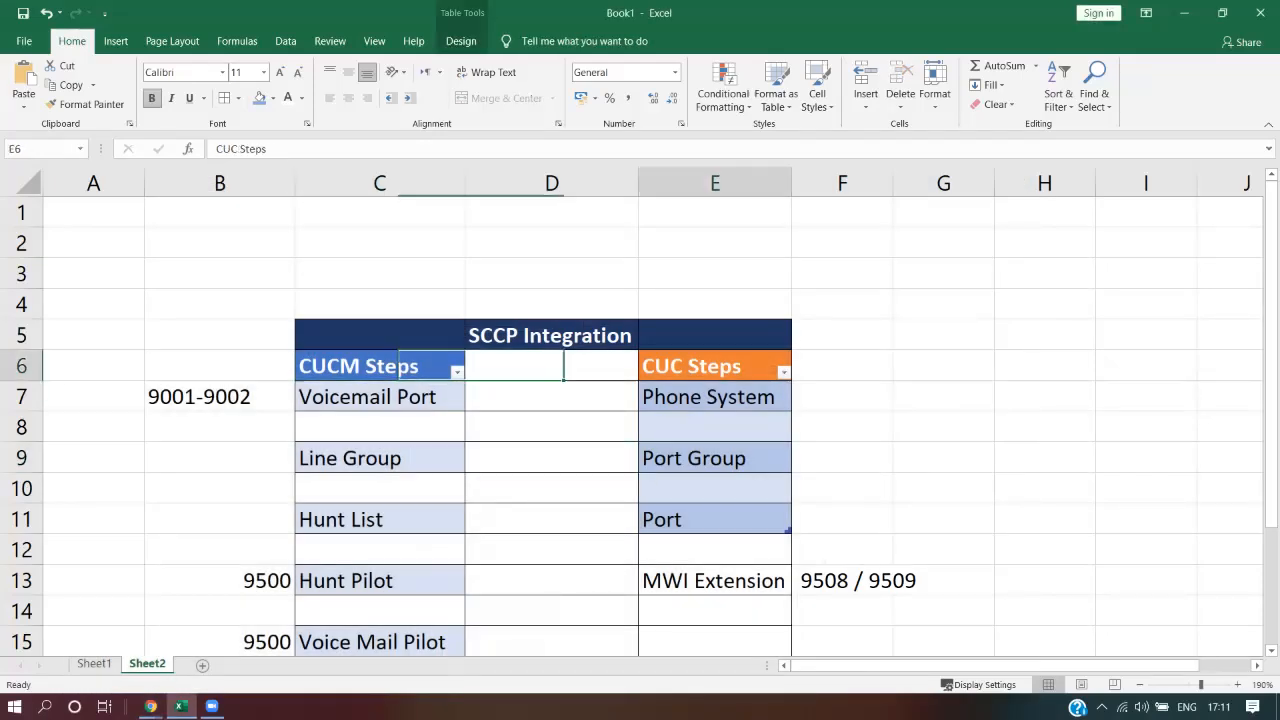
pyautogui.moveTo(379, 366); pyautogui.dragTo(714, 615)
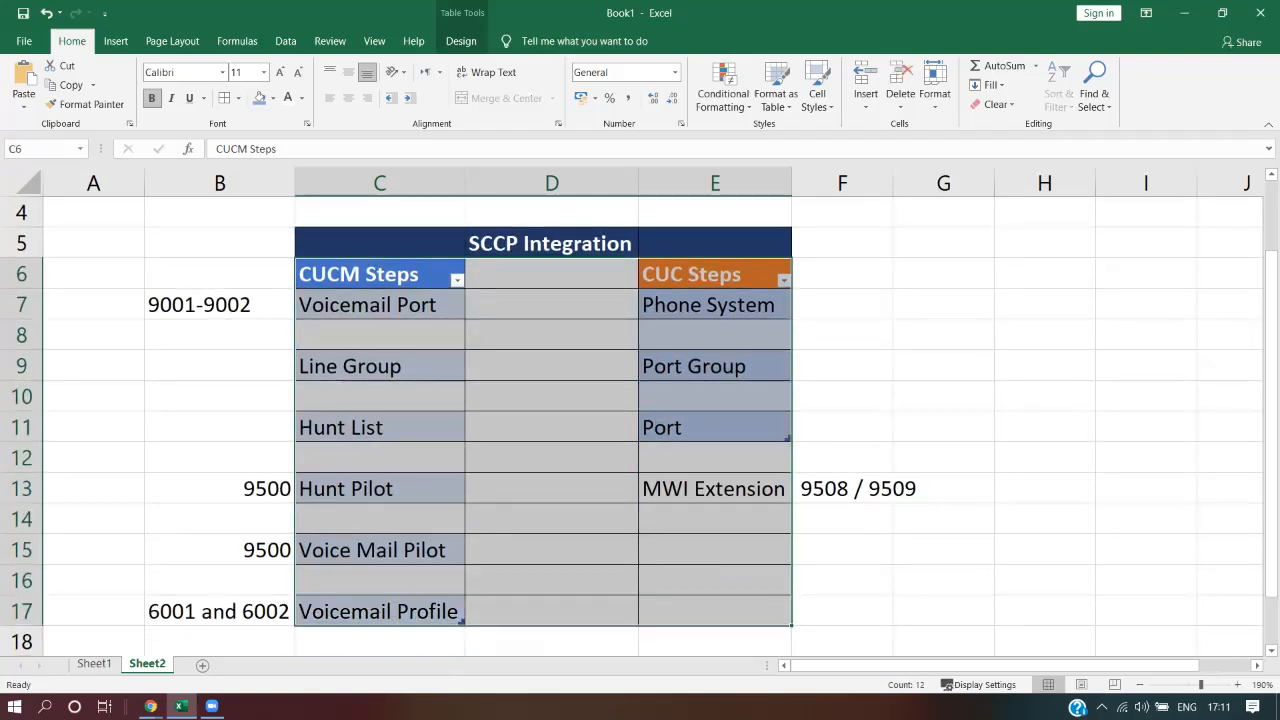
pyautogui.moveTo(220, 305); pyautogui.dragTo(220, 611)
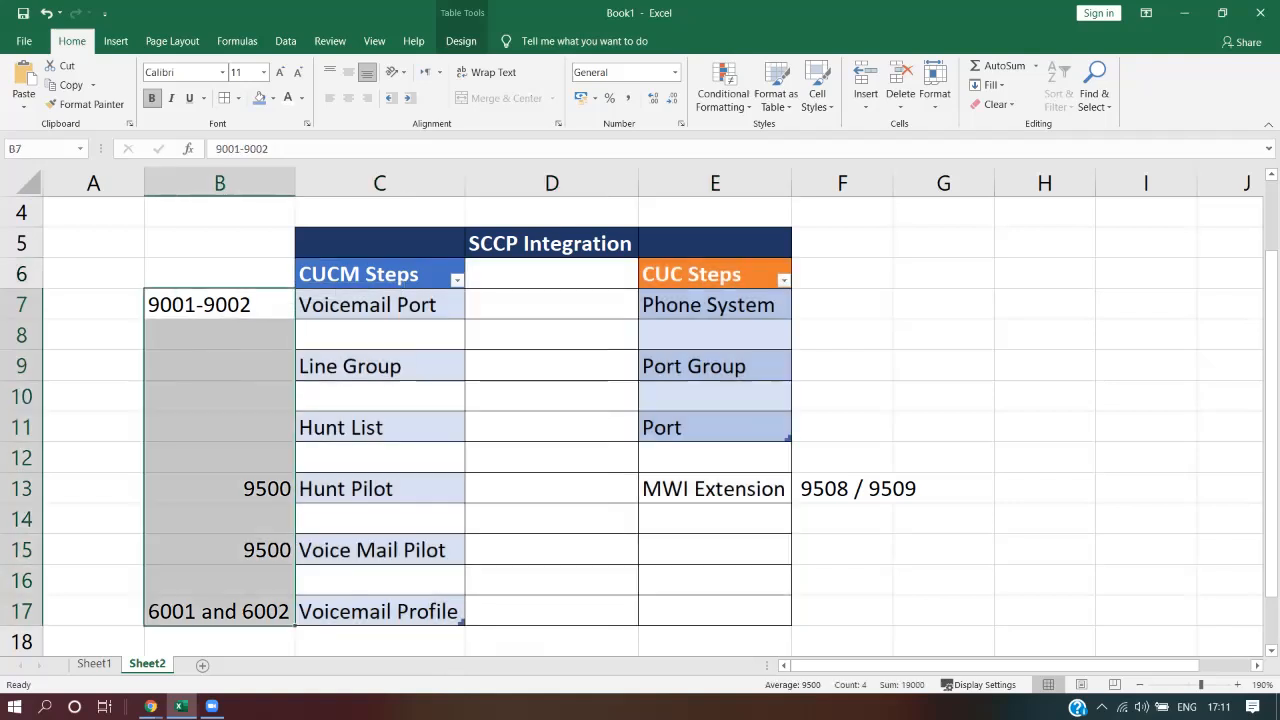
pyautogui.click(885, 488)
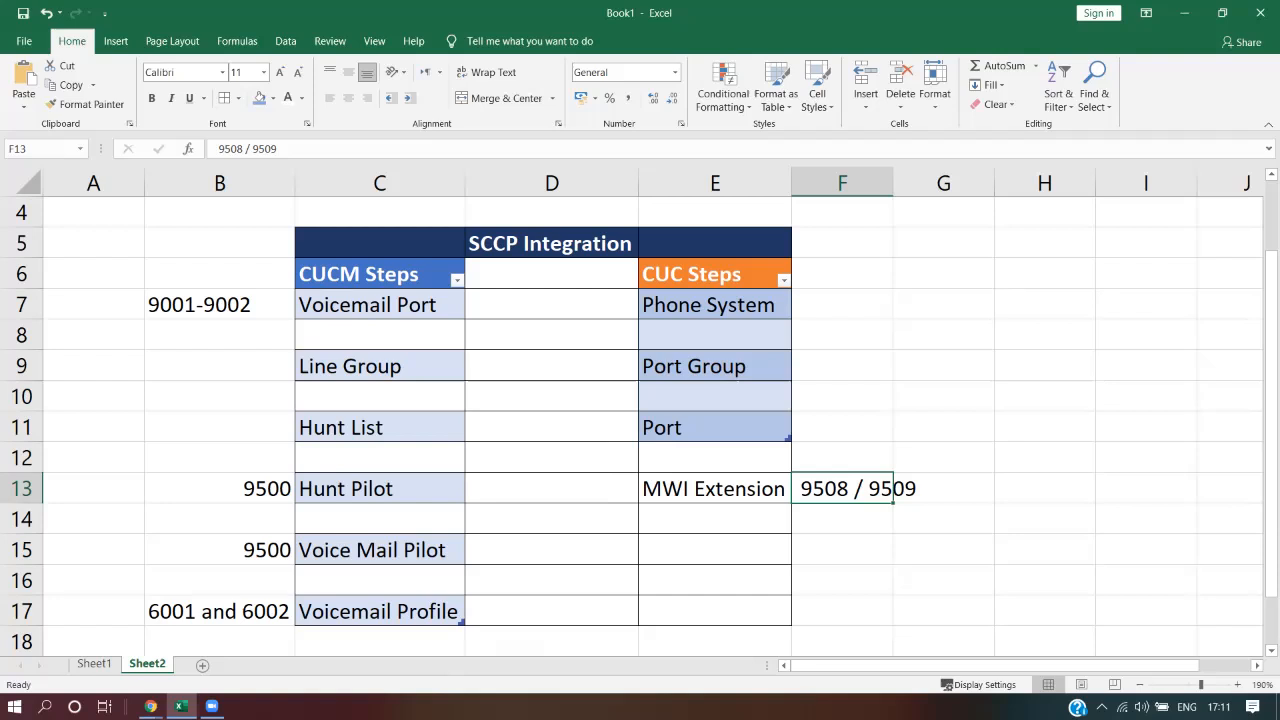
pyautogui.click(943, 304)
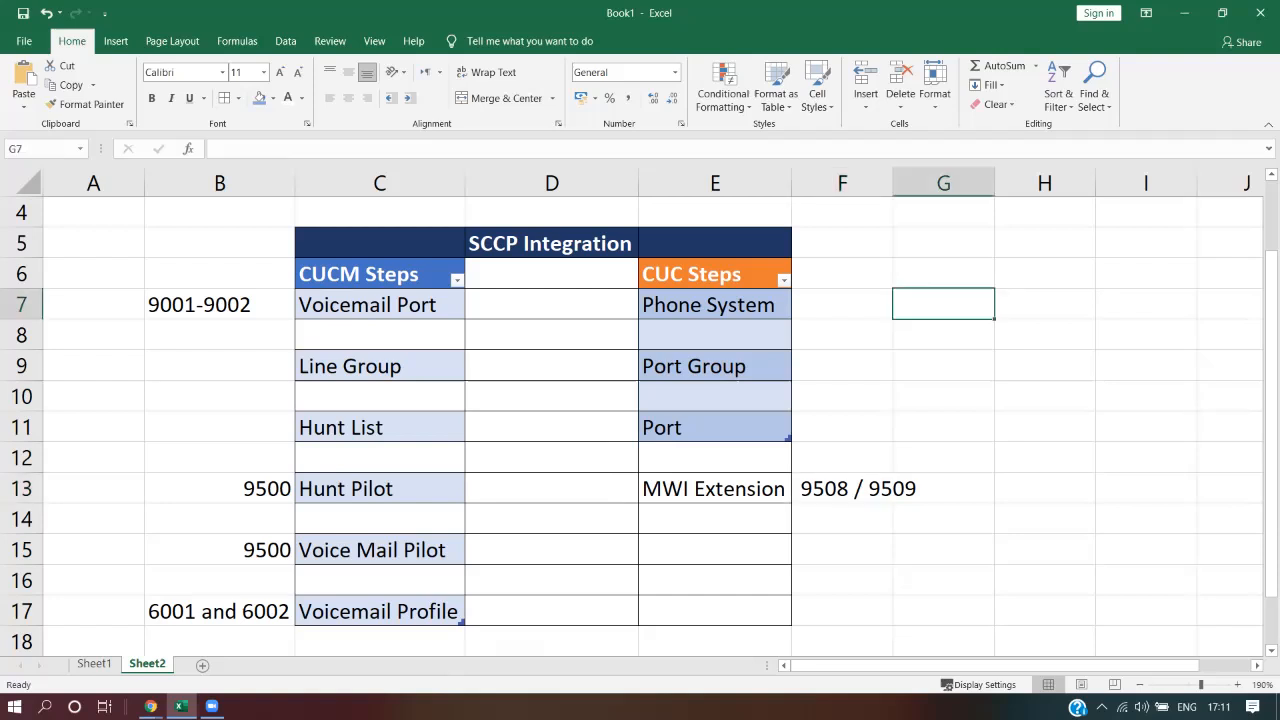
pyautogui.click(551, 243)
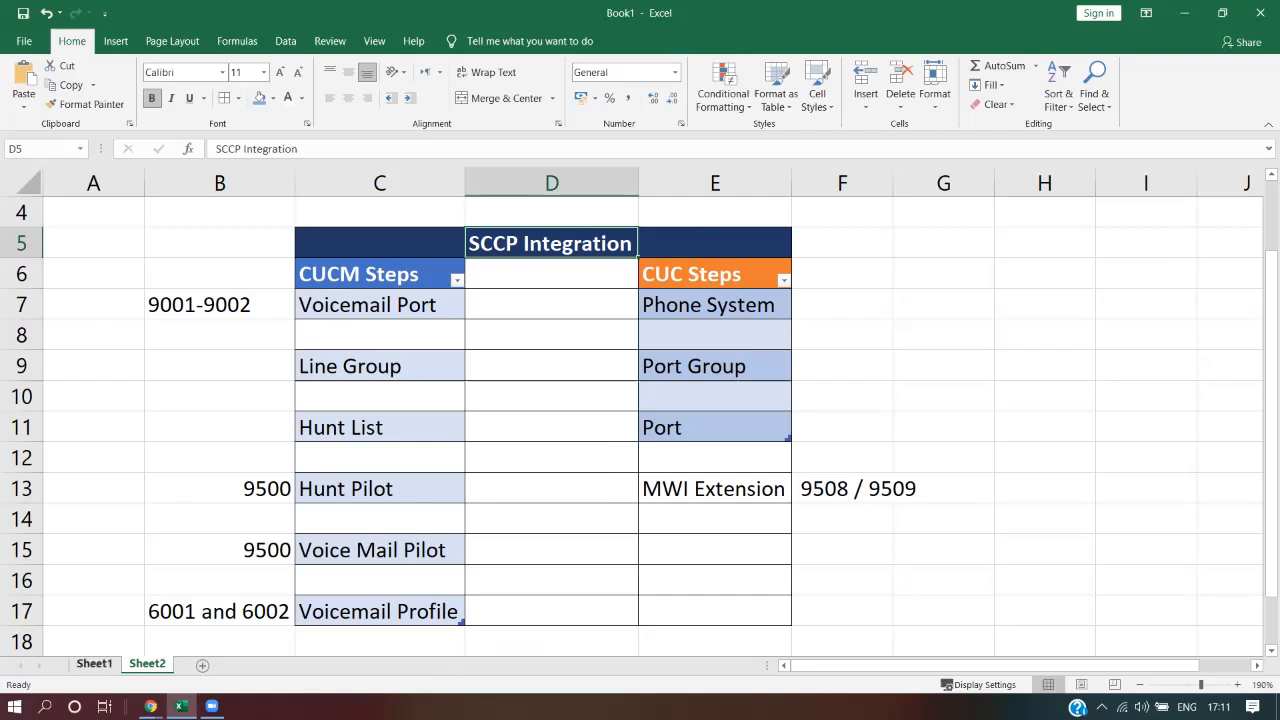
# Review Sheet1's Integration Types SCCP and SIP between CUCM (Call Manager) and CUC
pyautogui.click(94, 664)
pyautogui.click(518, 416)
pyautogui.click(221, 371)
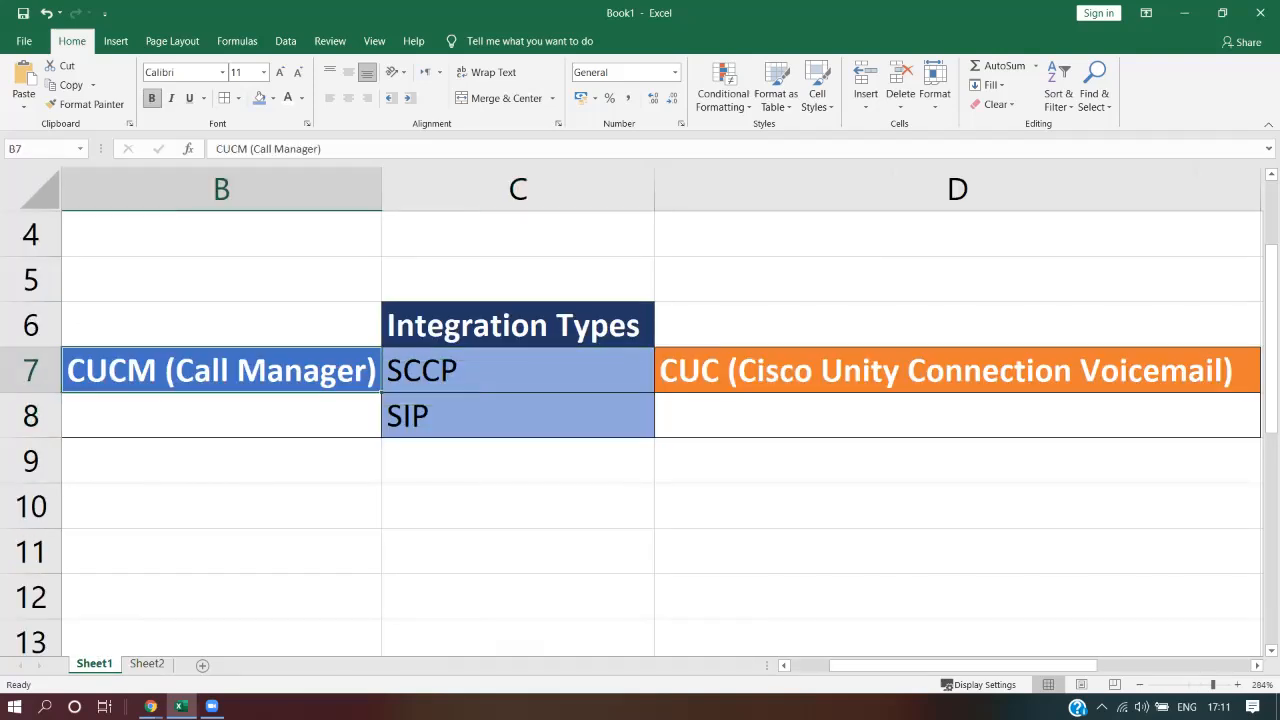
pyautogui.click(957, 371)
pyautogui.click(518, 416)
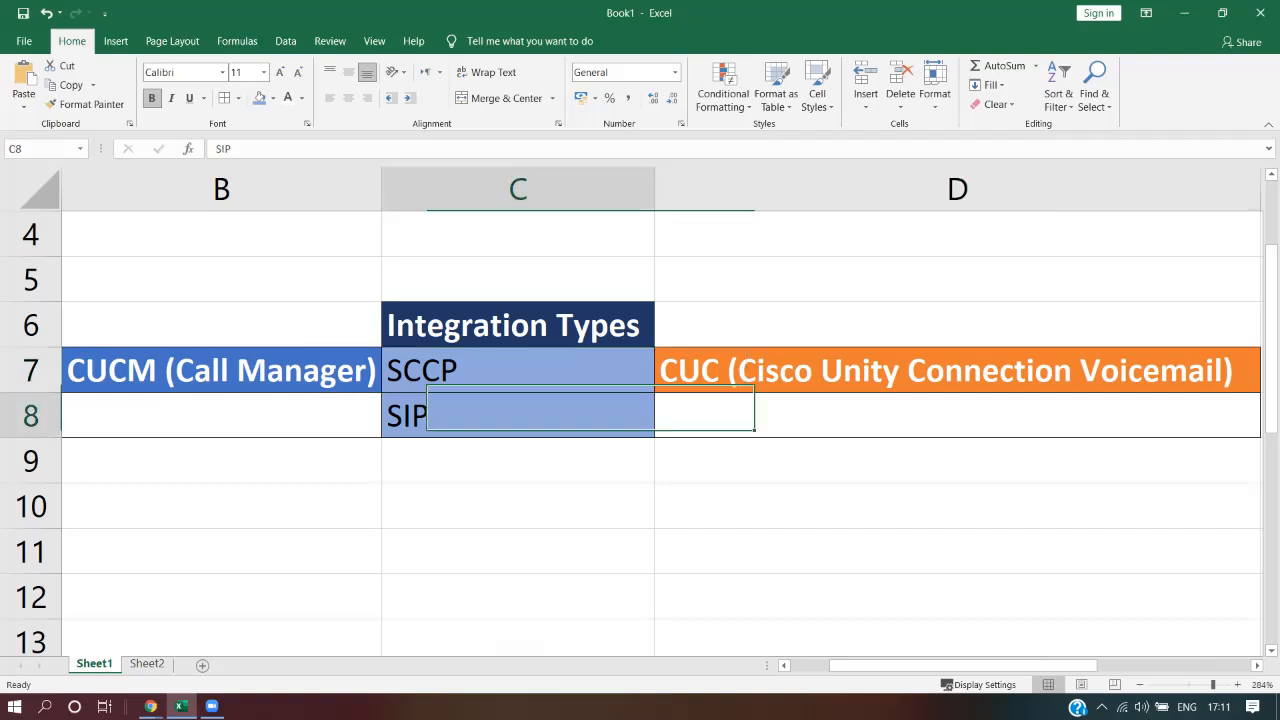